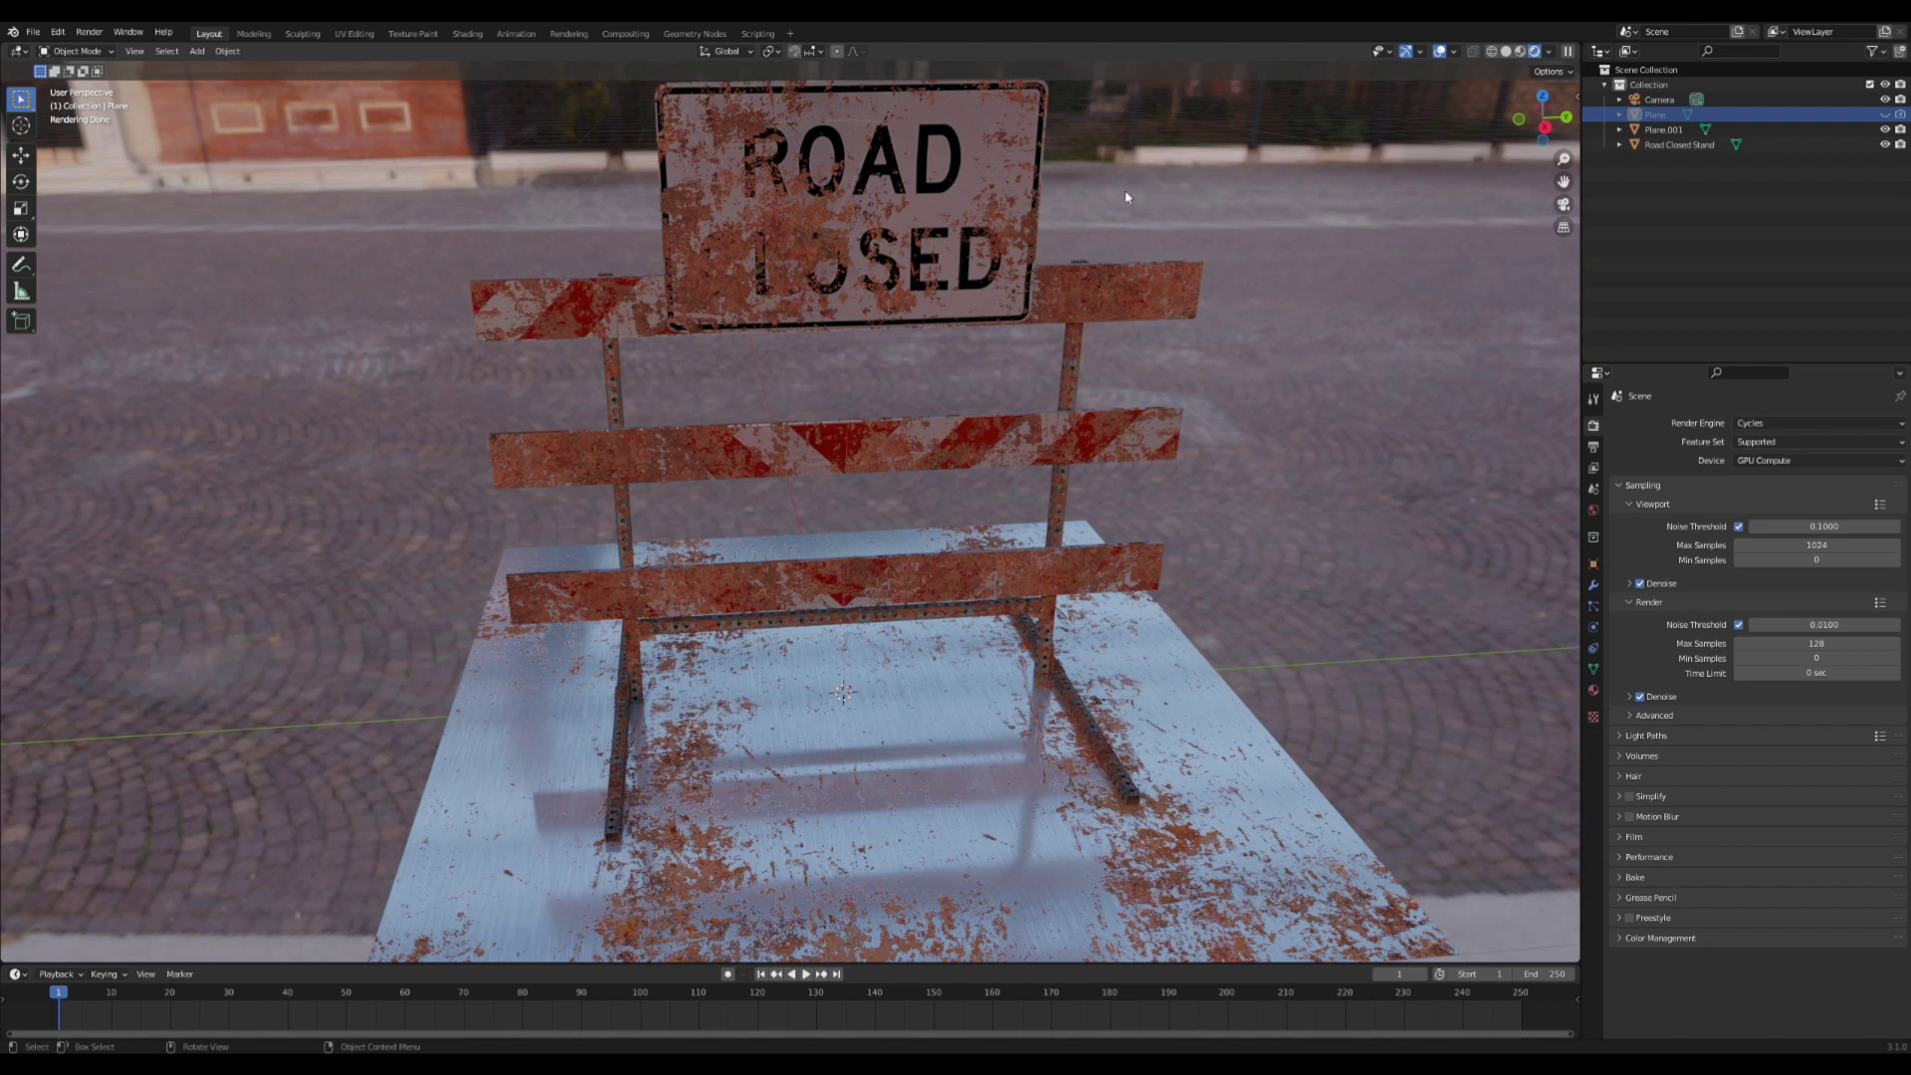
Select the road closed stand and bring up its material's shader nodes around the Dirty Metal.jpg texture and ColorRamp
scroll(1181, 273, down, 2)
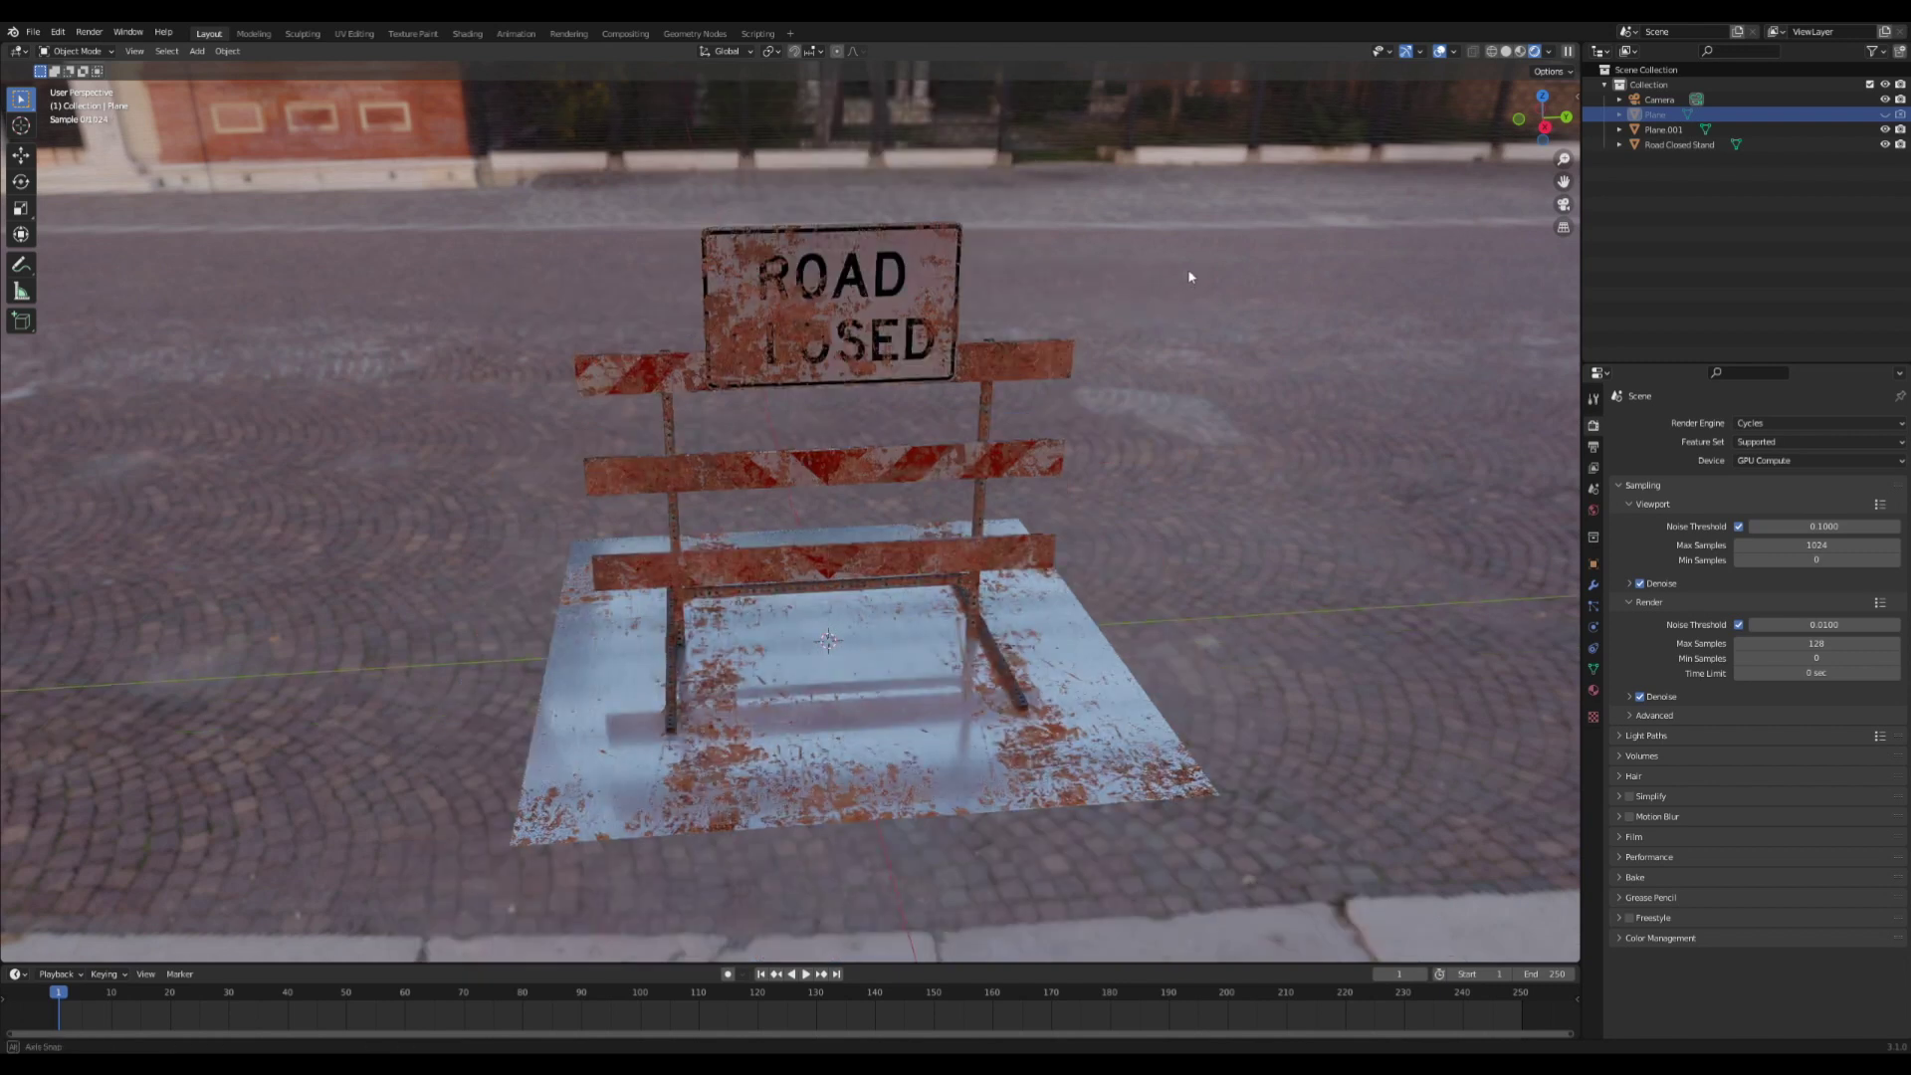
middle_drag(1186, 274, 1180, 258)
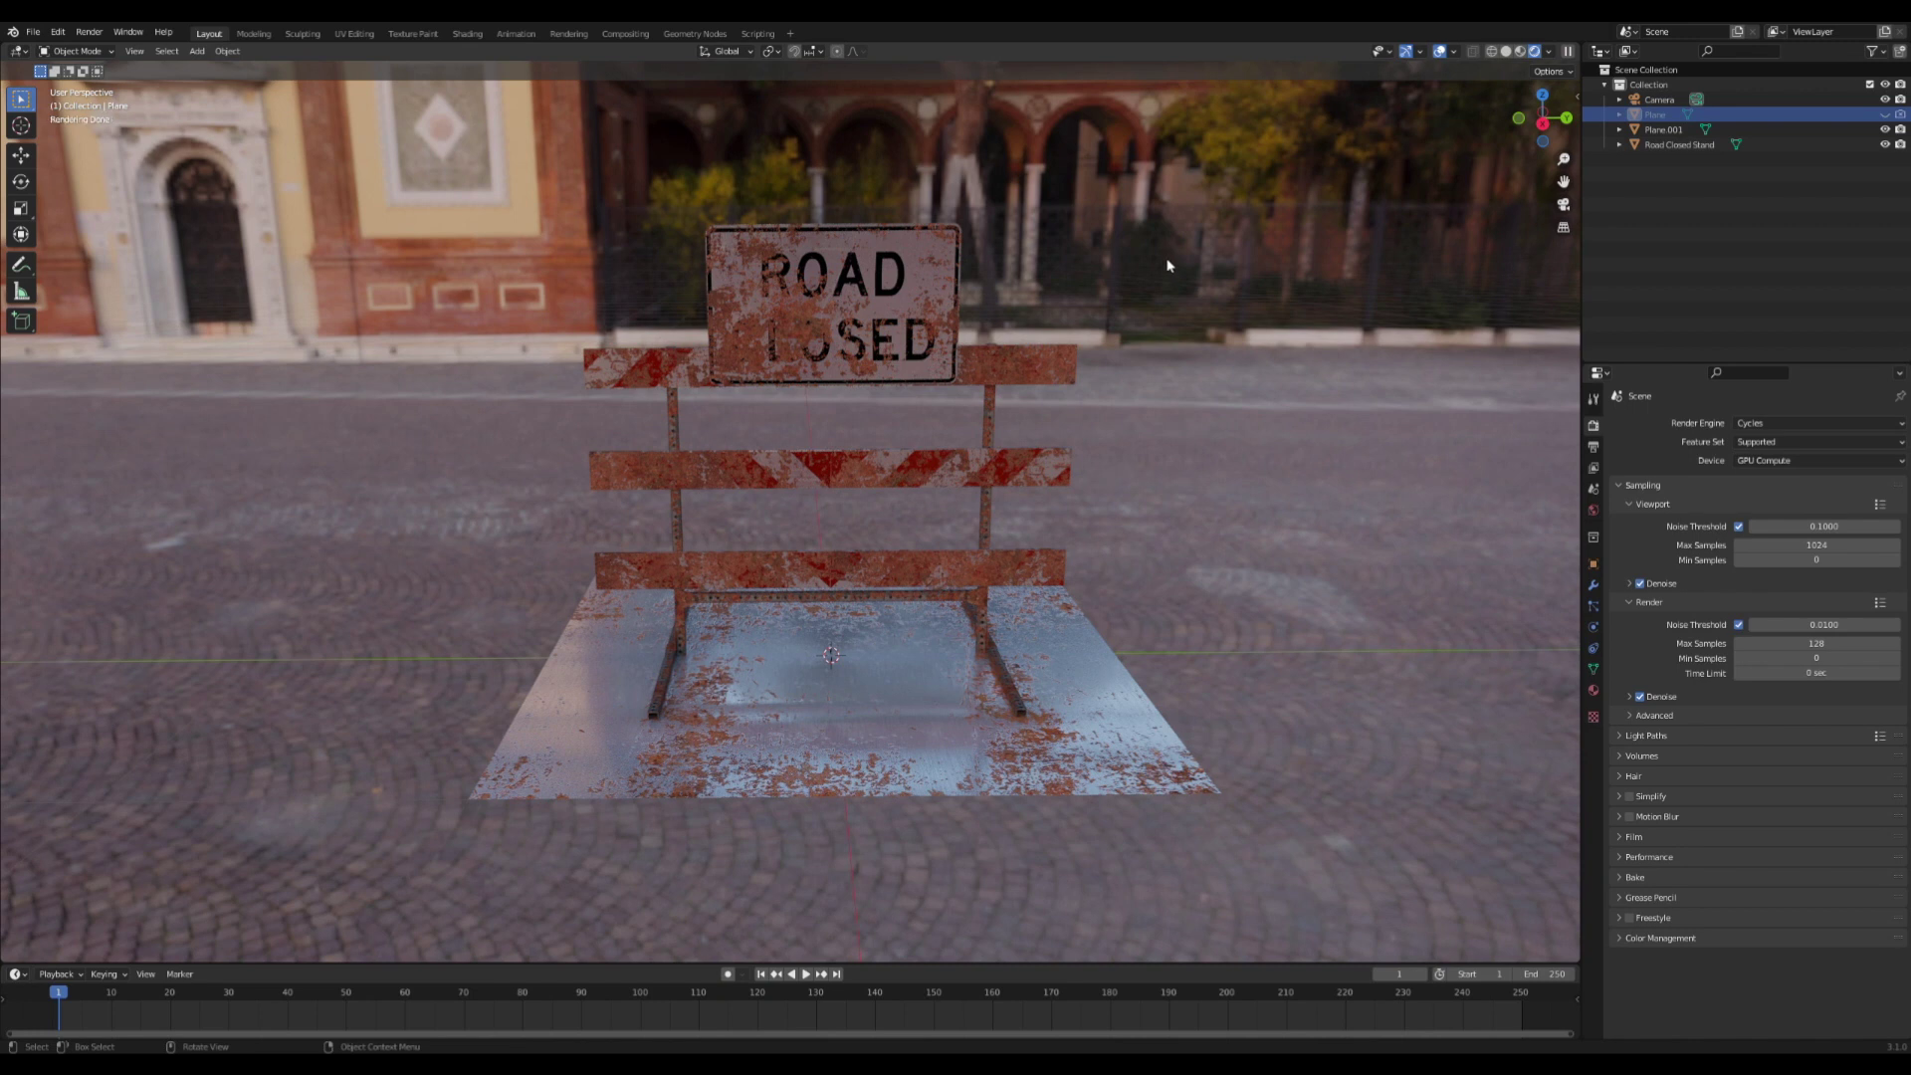
click(943, 283)
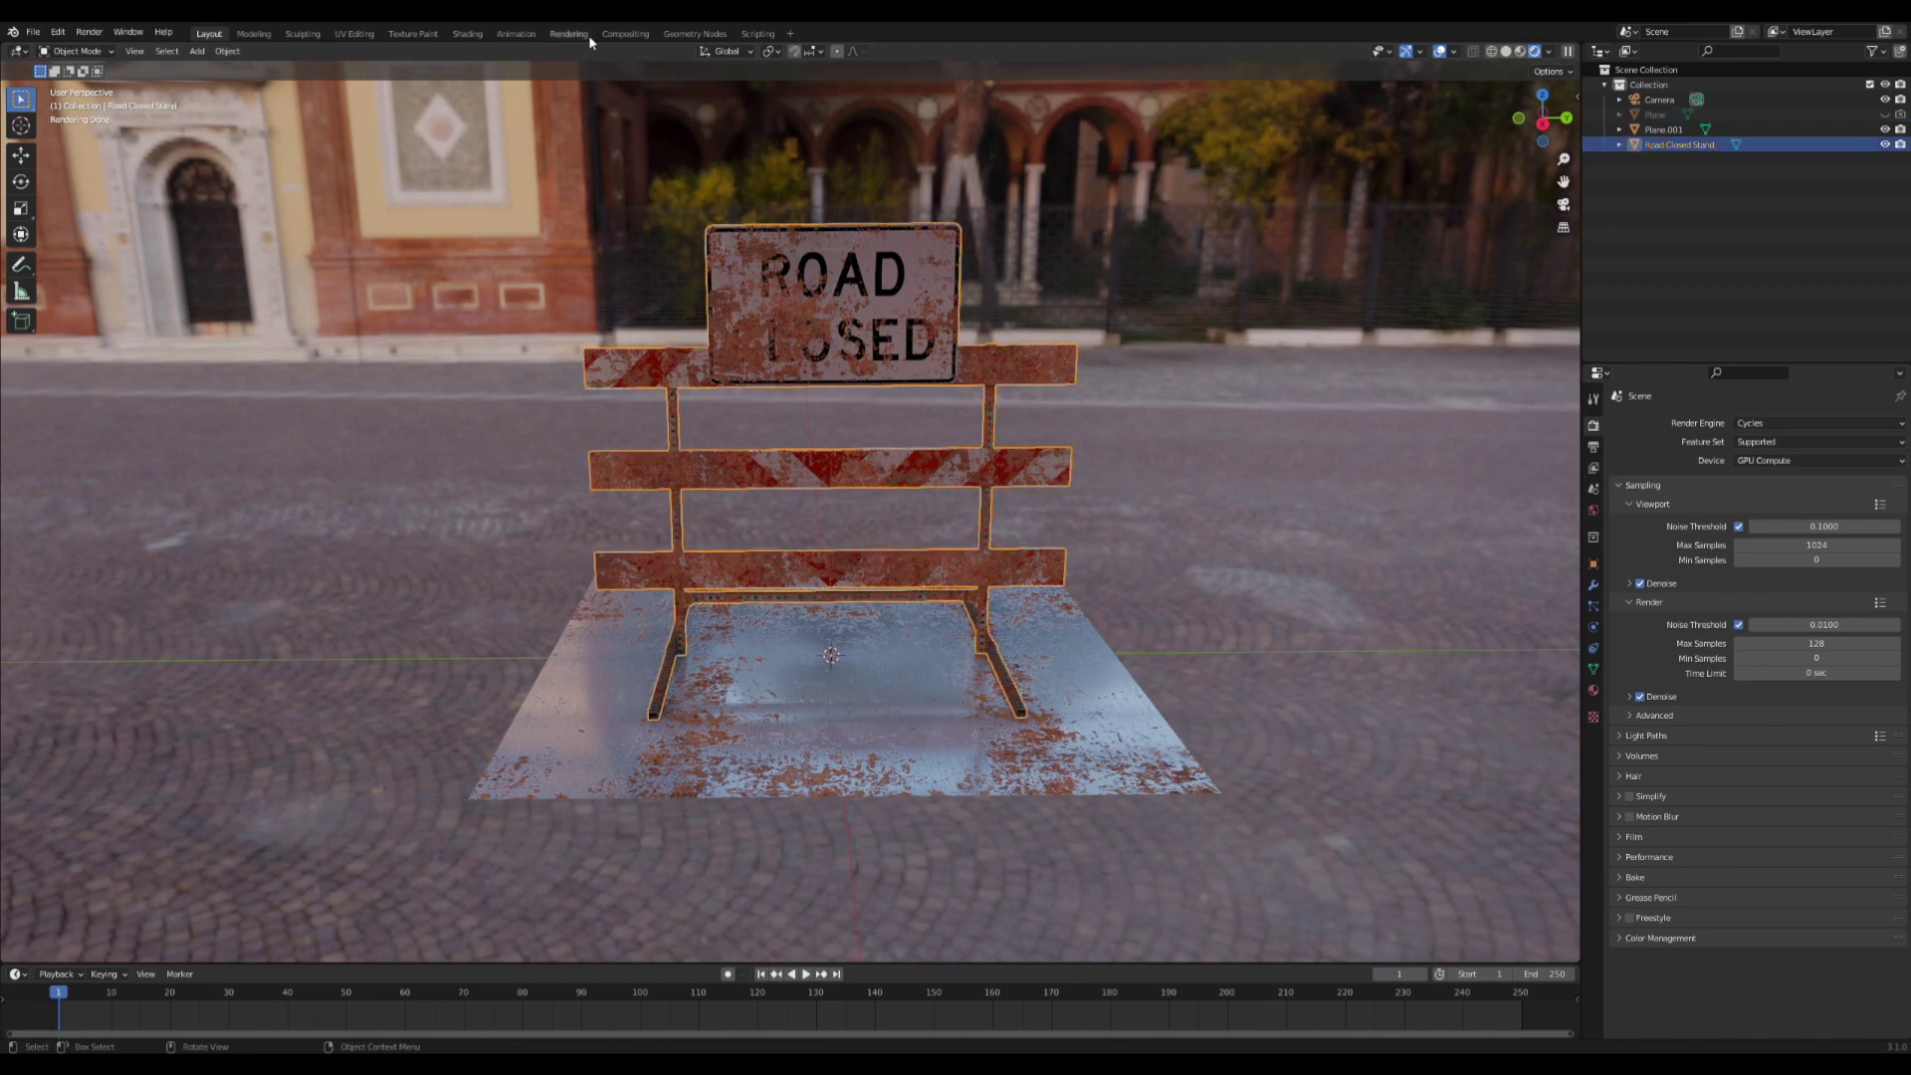
click(466, 33)
scroll(1293, 248, up, 5)
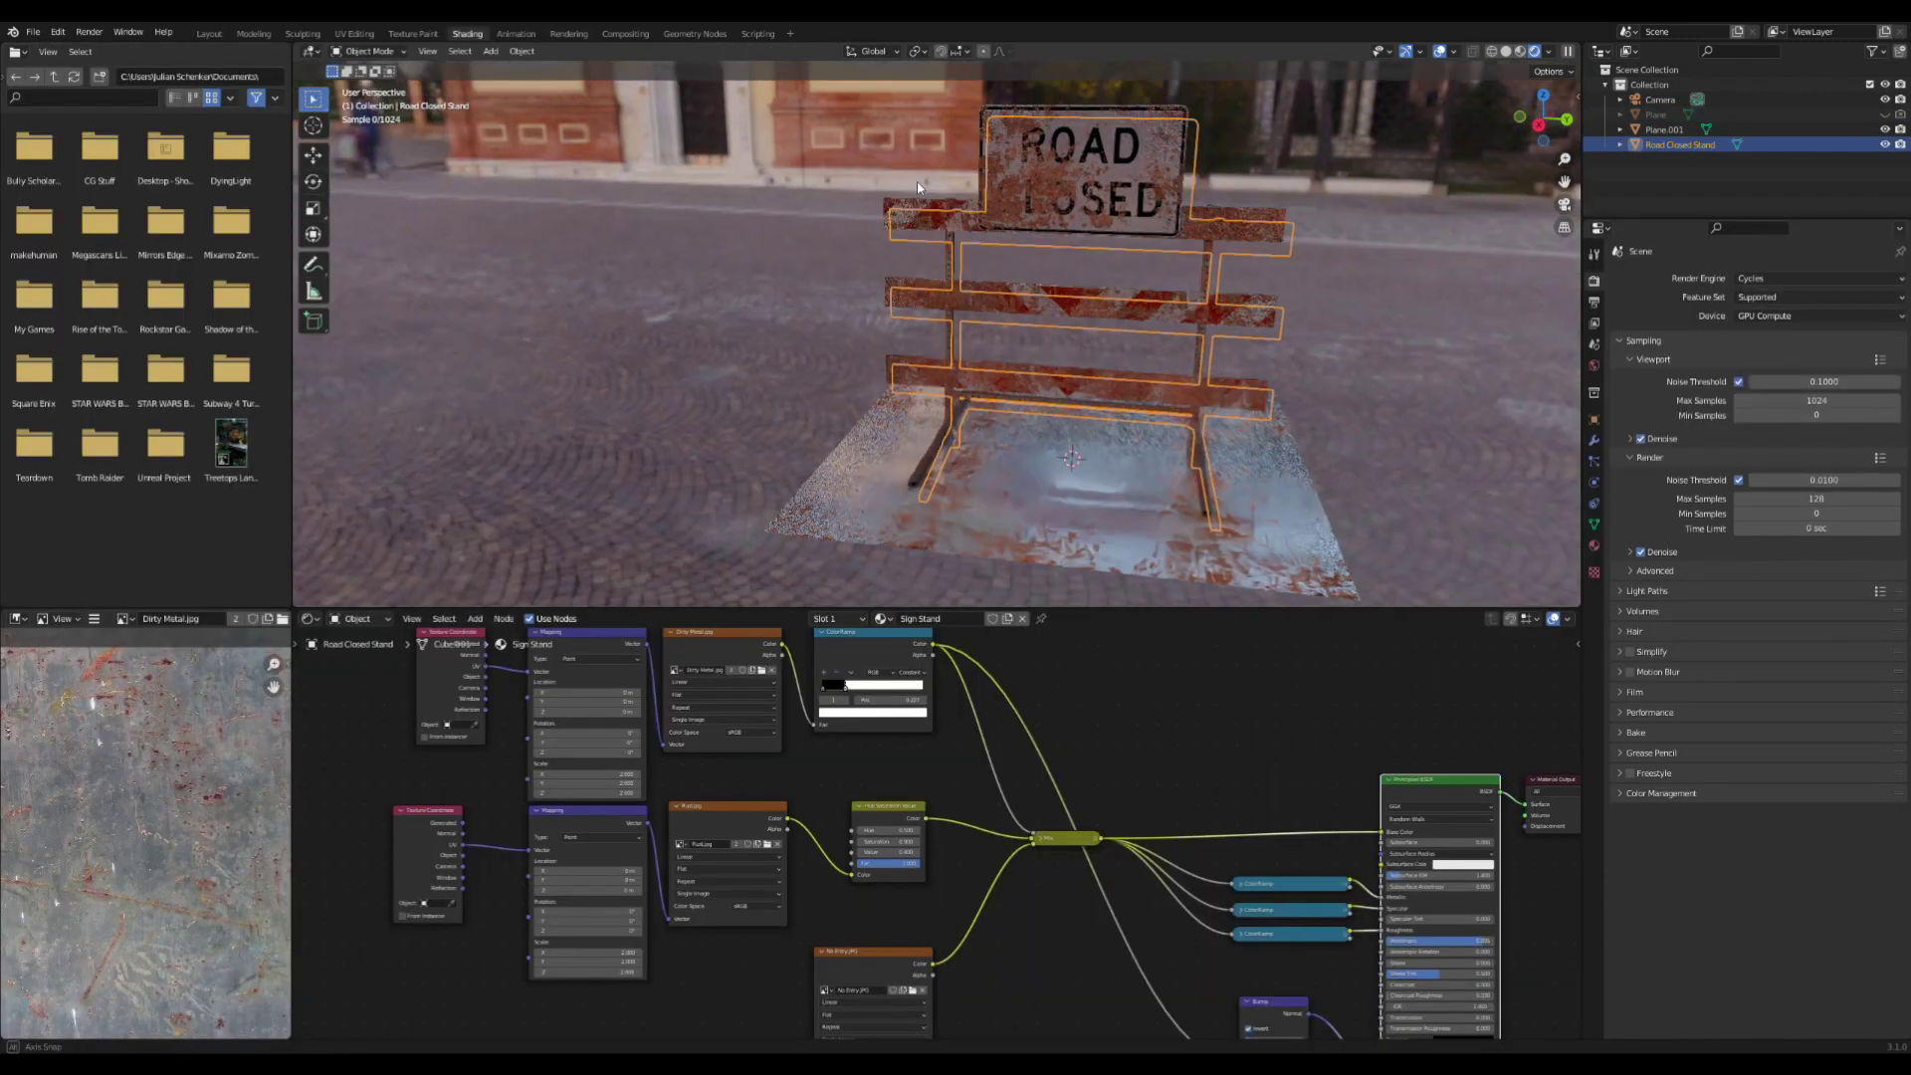
scroll(1561, 182, down, 5)
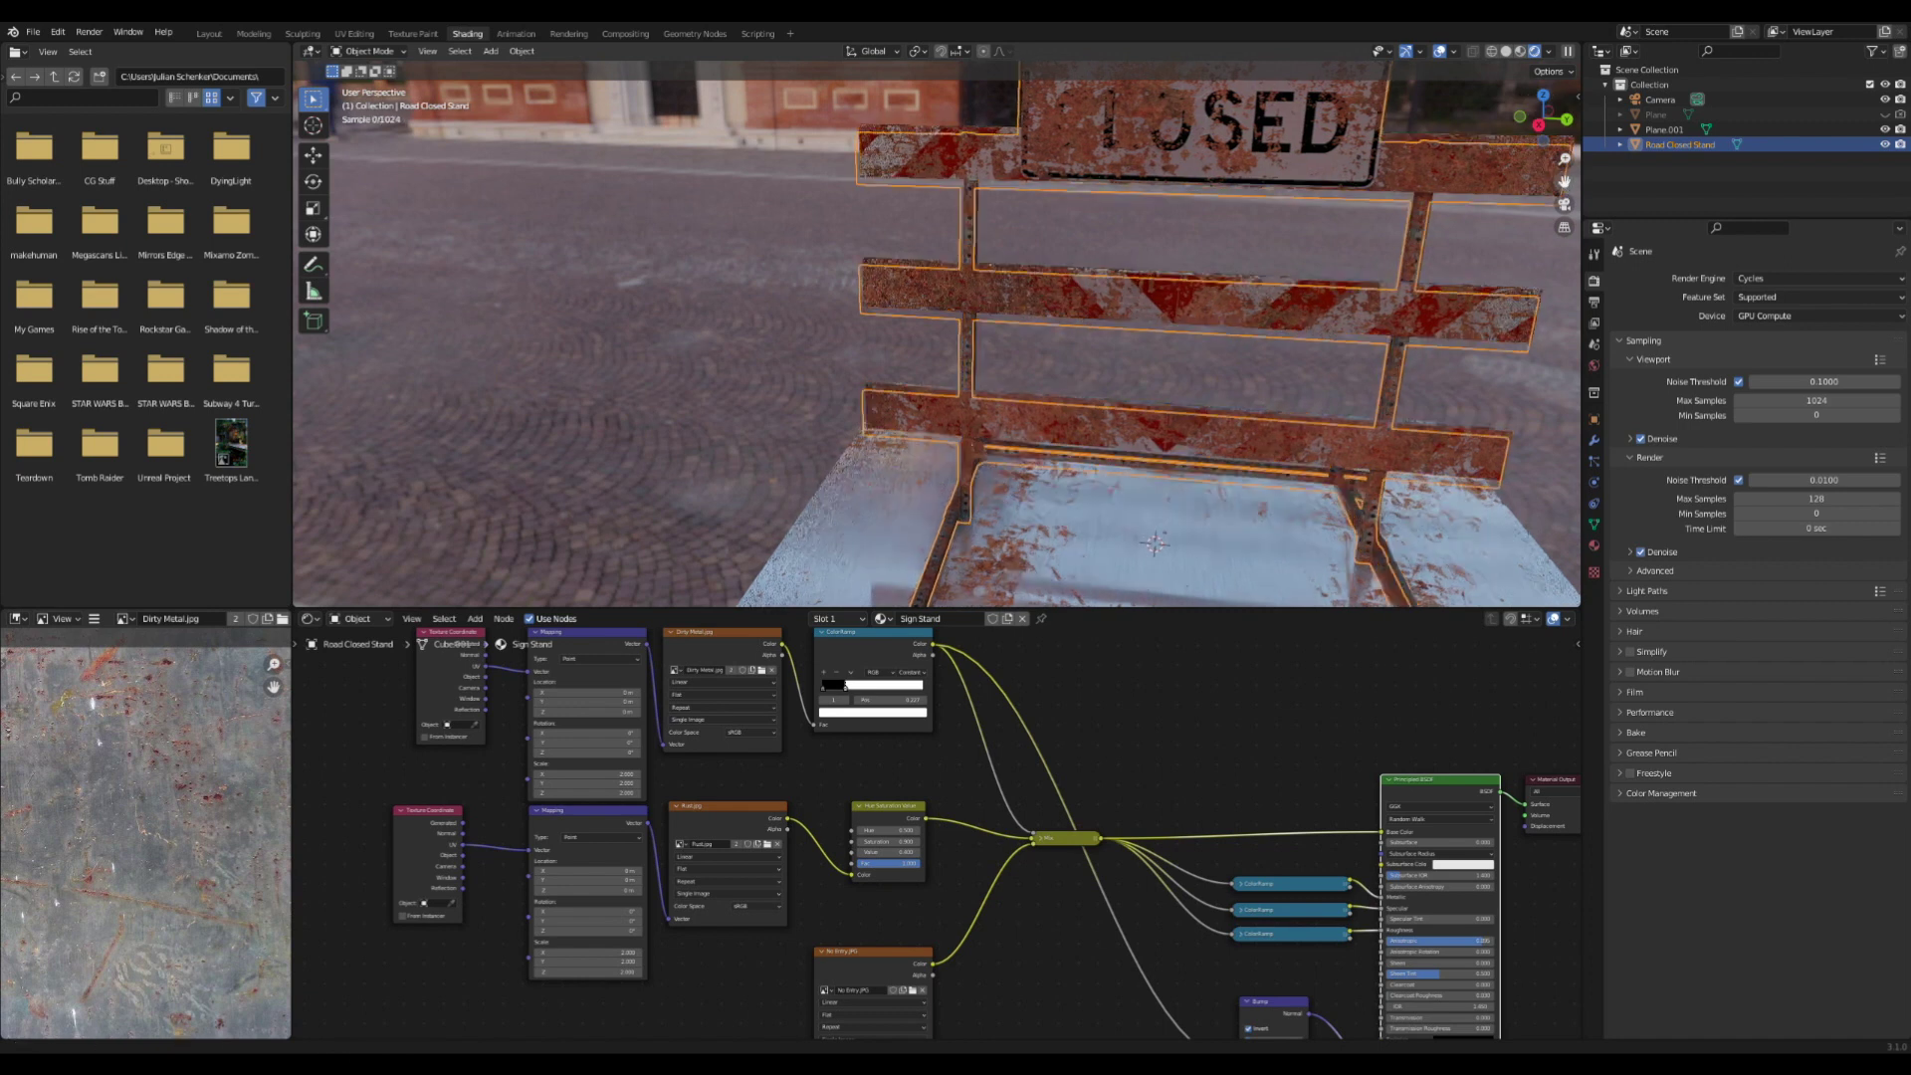
scroll(865, 731, up, 3)
middle_drag(864, 728, 939, 899)
scroll(940, 899, up, 4)
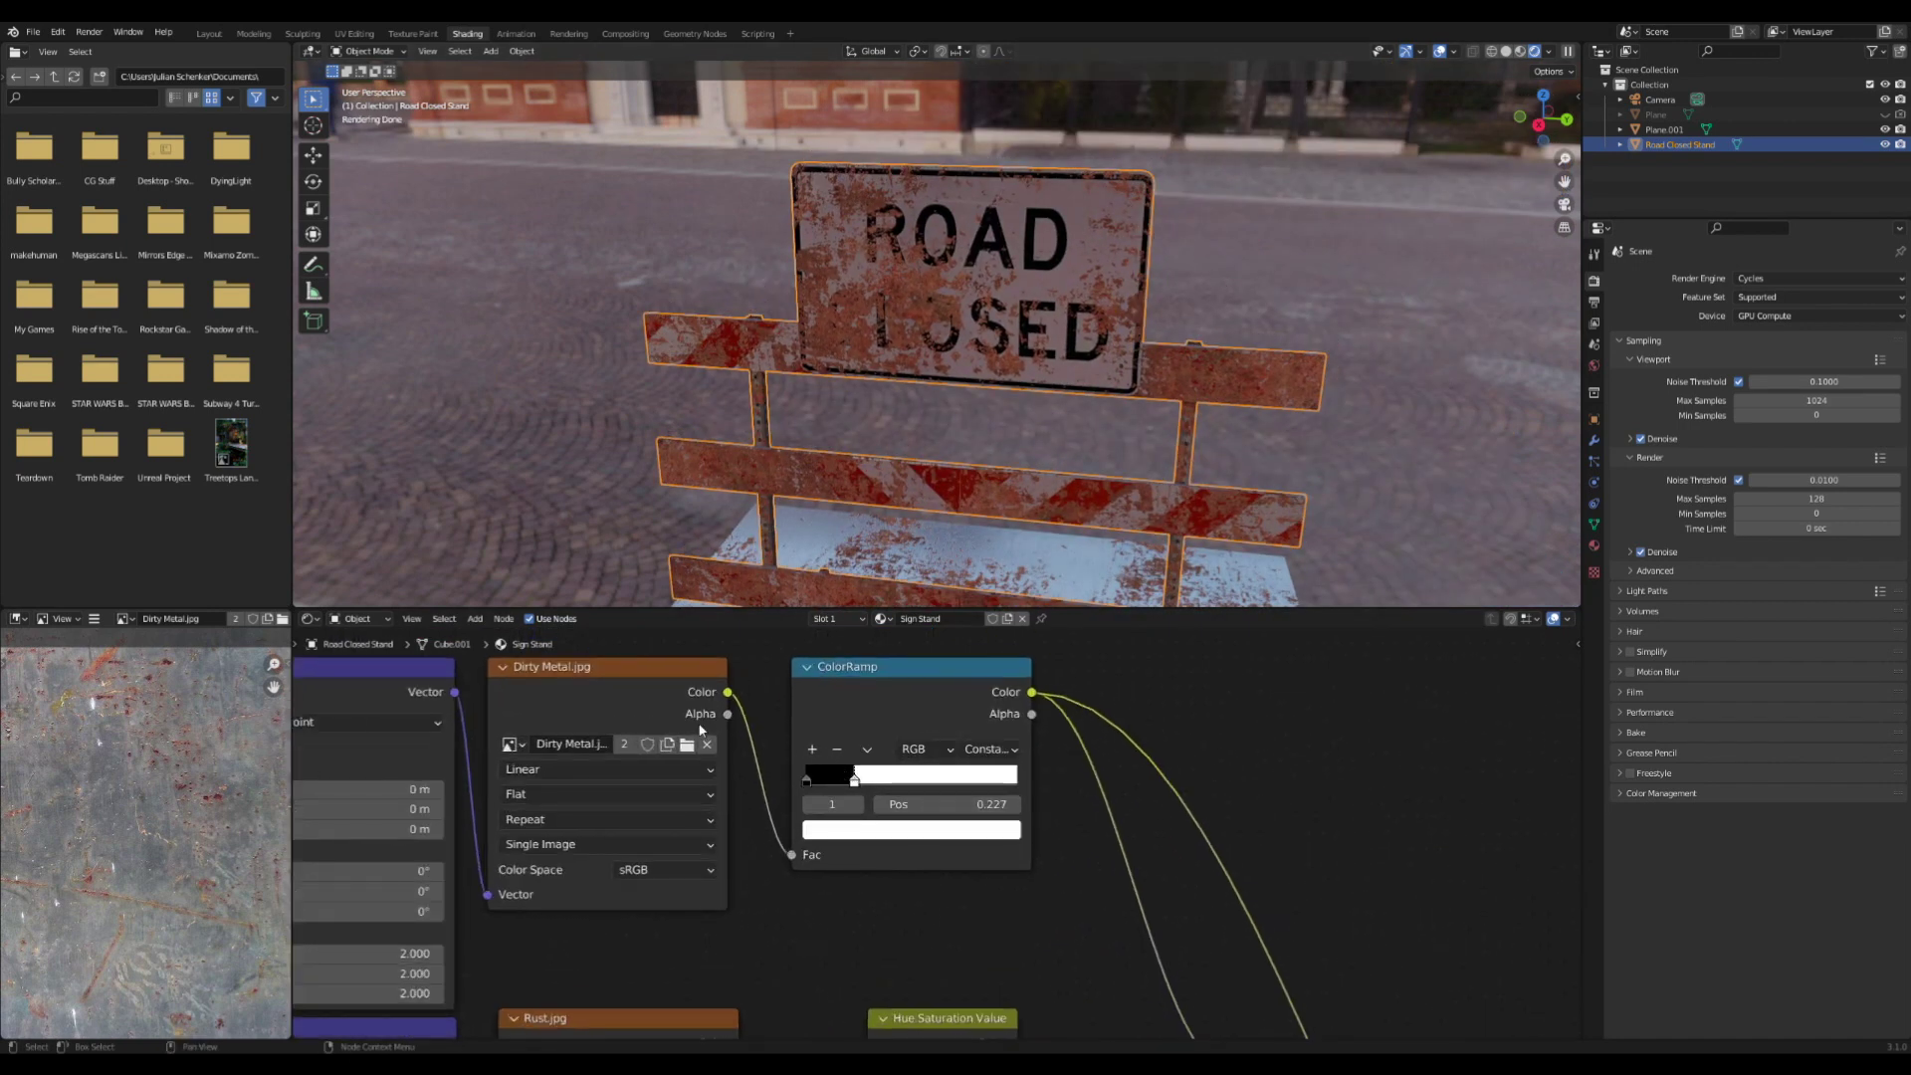
Preview the sign material's Dirty Metal.jpg, ColorRamp, Rust.jpg and No Entry.JPG nodes one by one on the stand
ctrl+shift+click(619, 708)
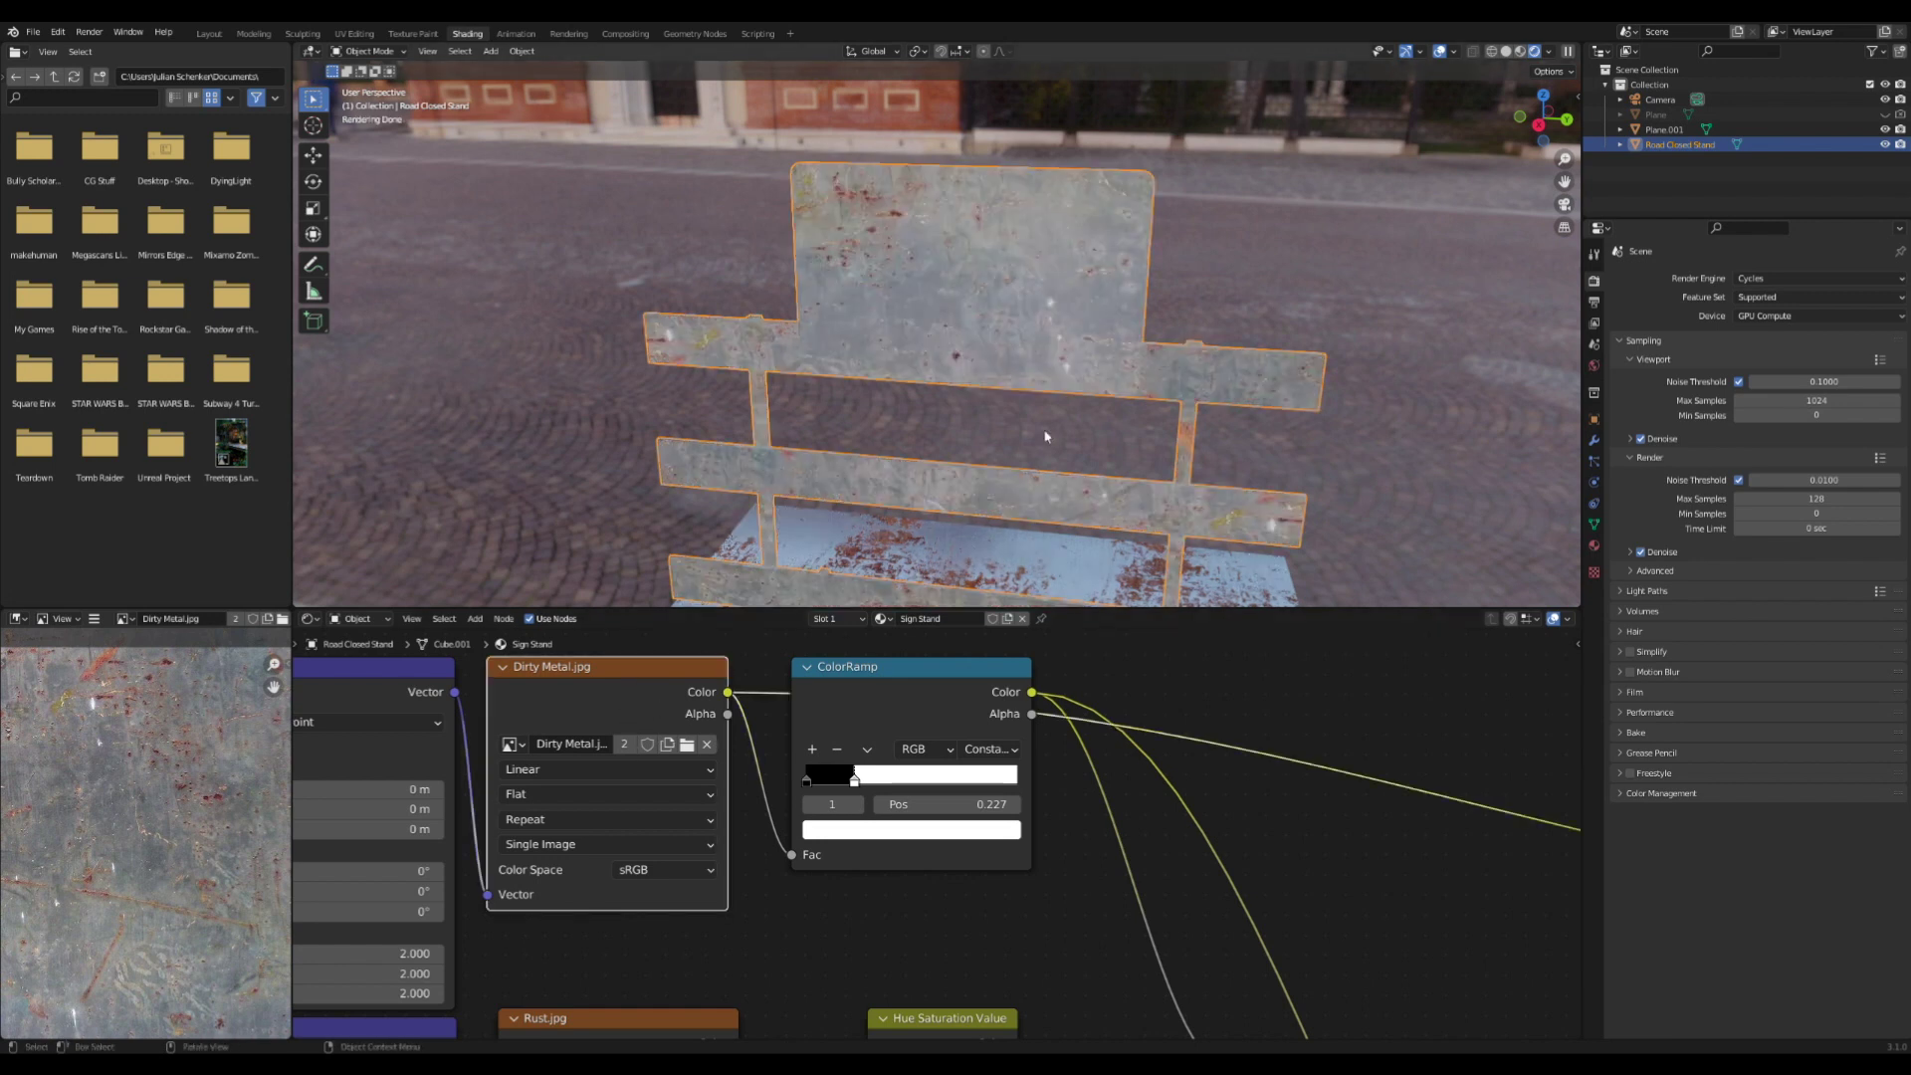
ctrl+shift+click(913, 701)
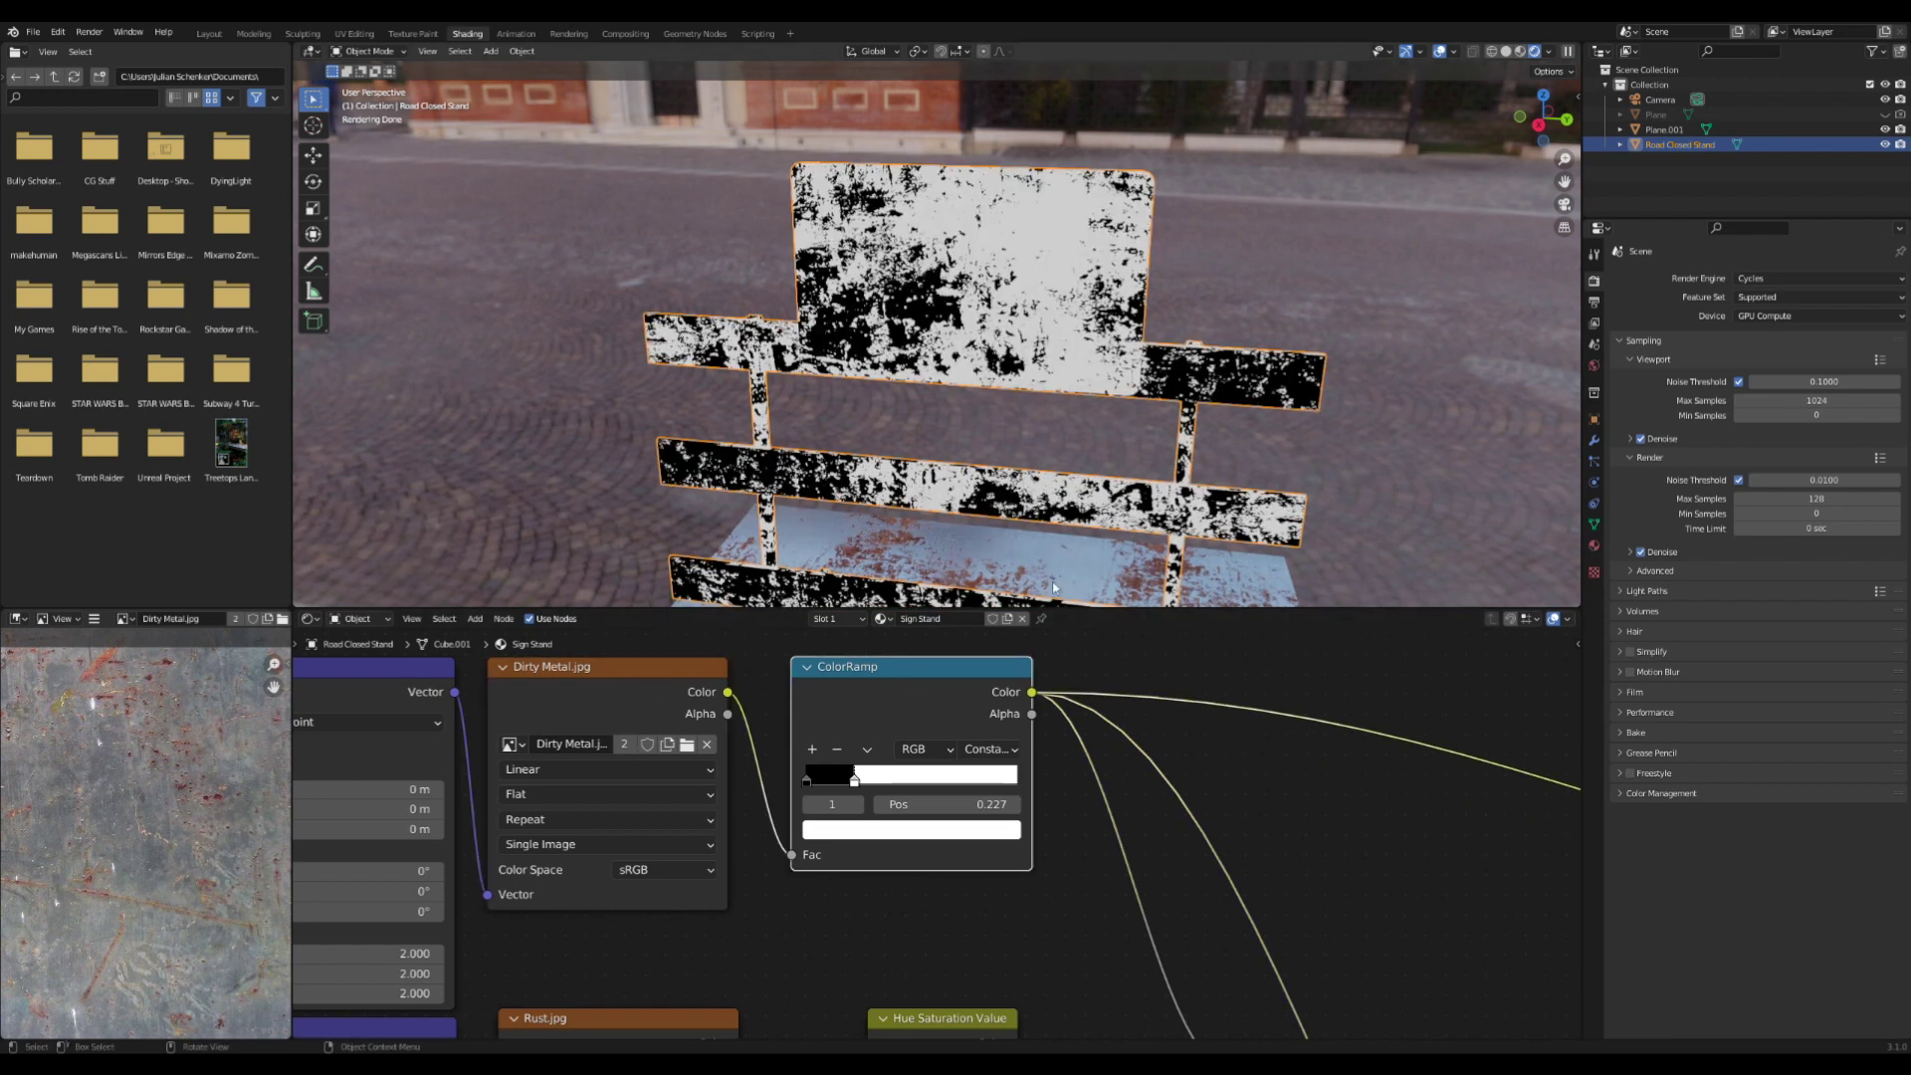
scroll(1204, 712, down, 3)
middle_drag(1204, 713, 1001, 608)
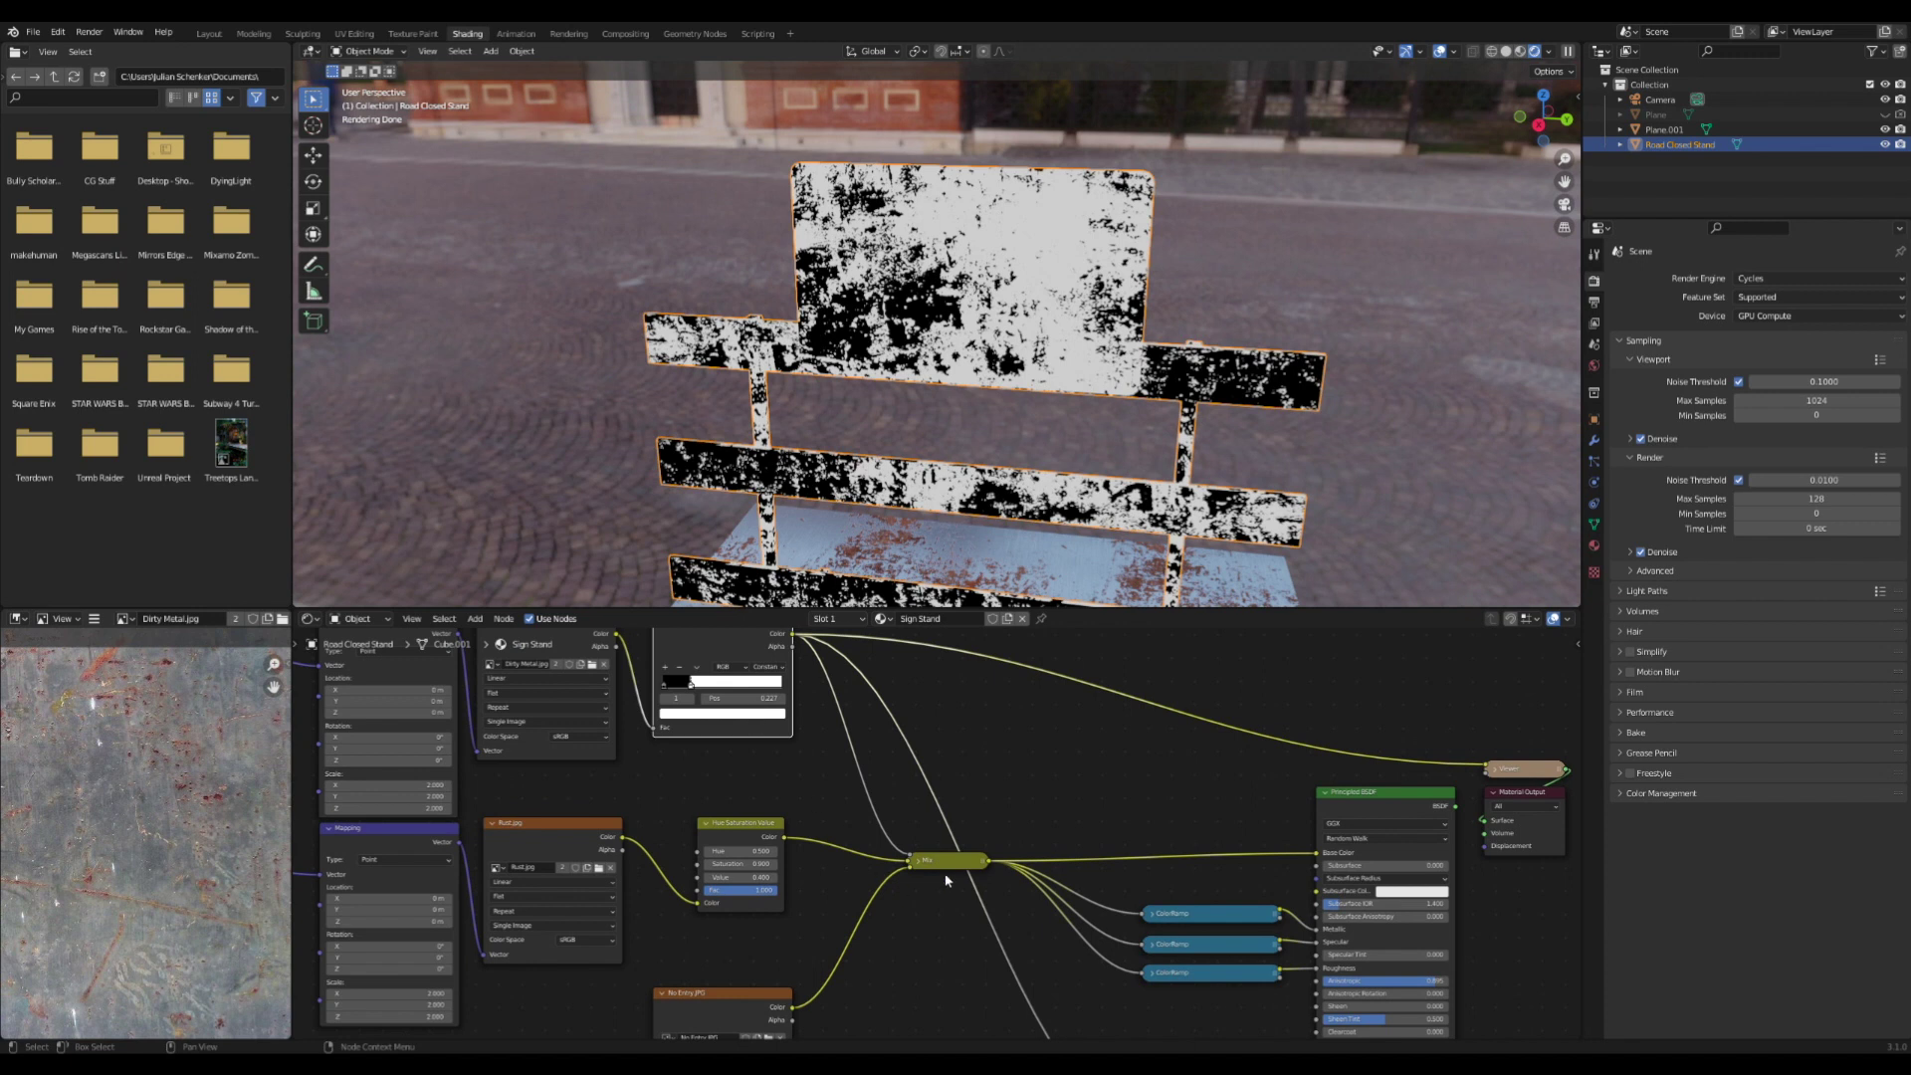
middle_drag(921, 866, 984, 831)
ctrl+shift+click(637, 854)
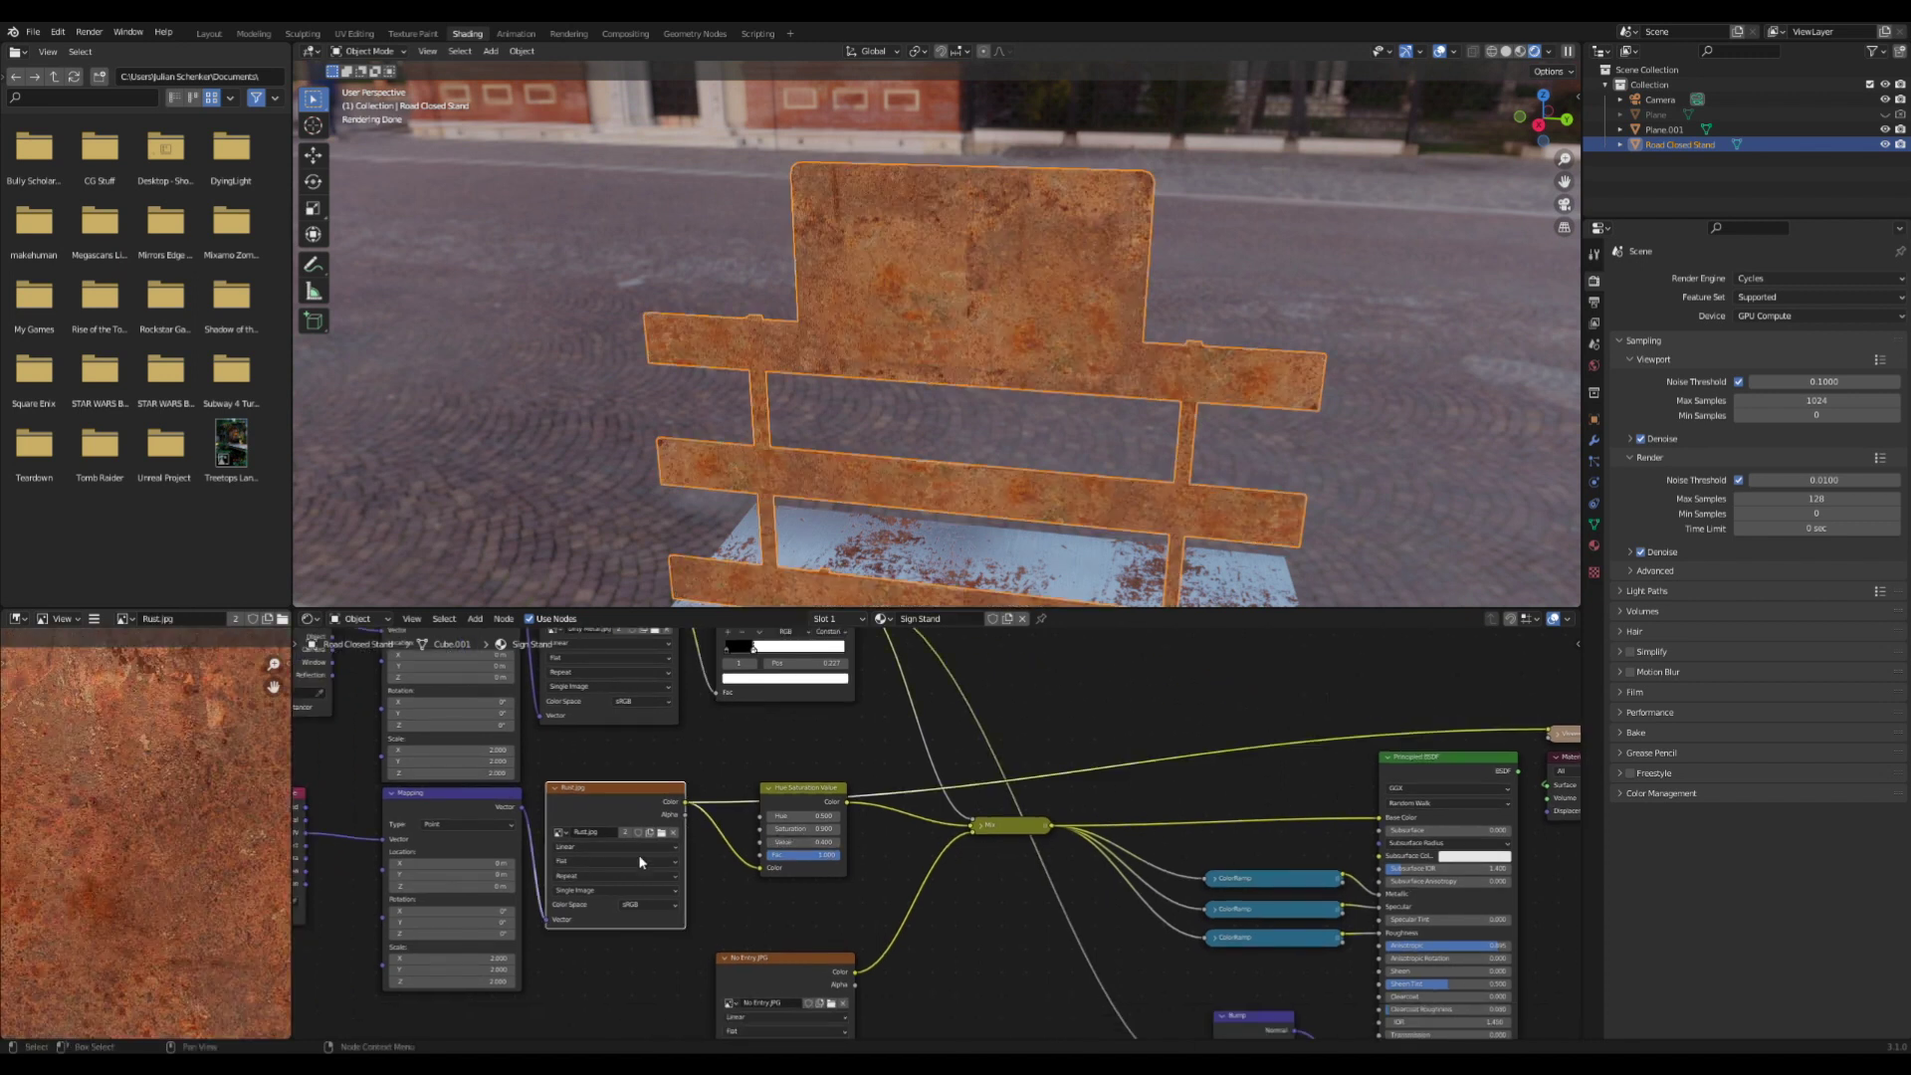
ctrl+shift+click(799, 967)
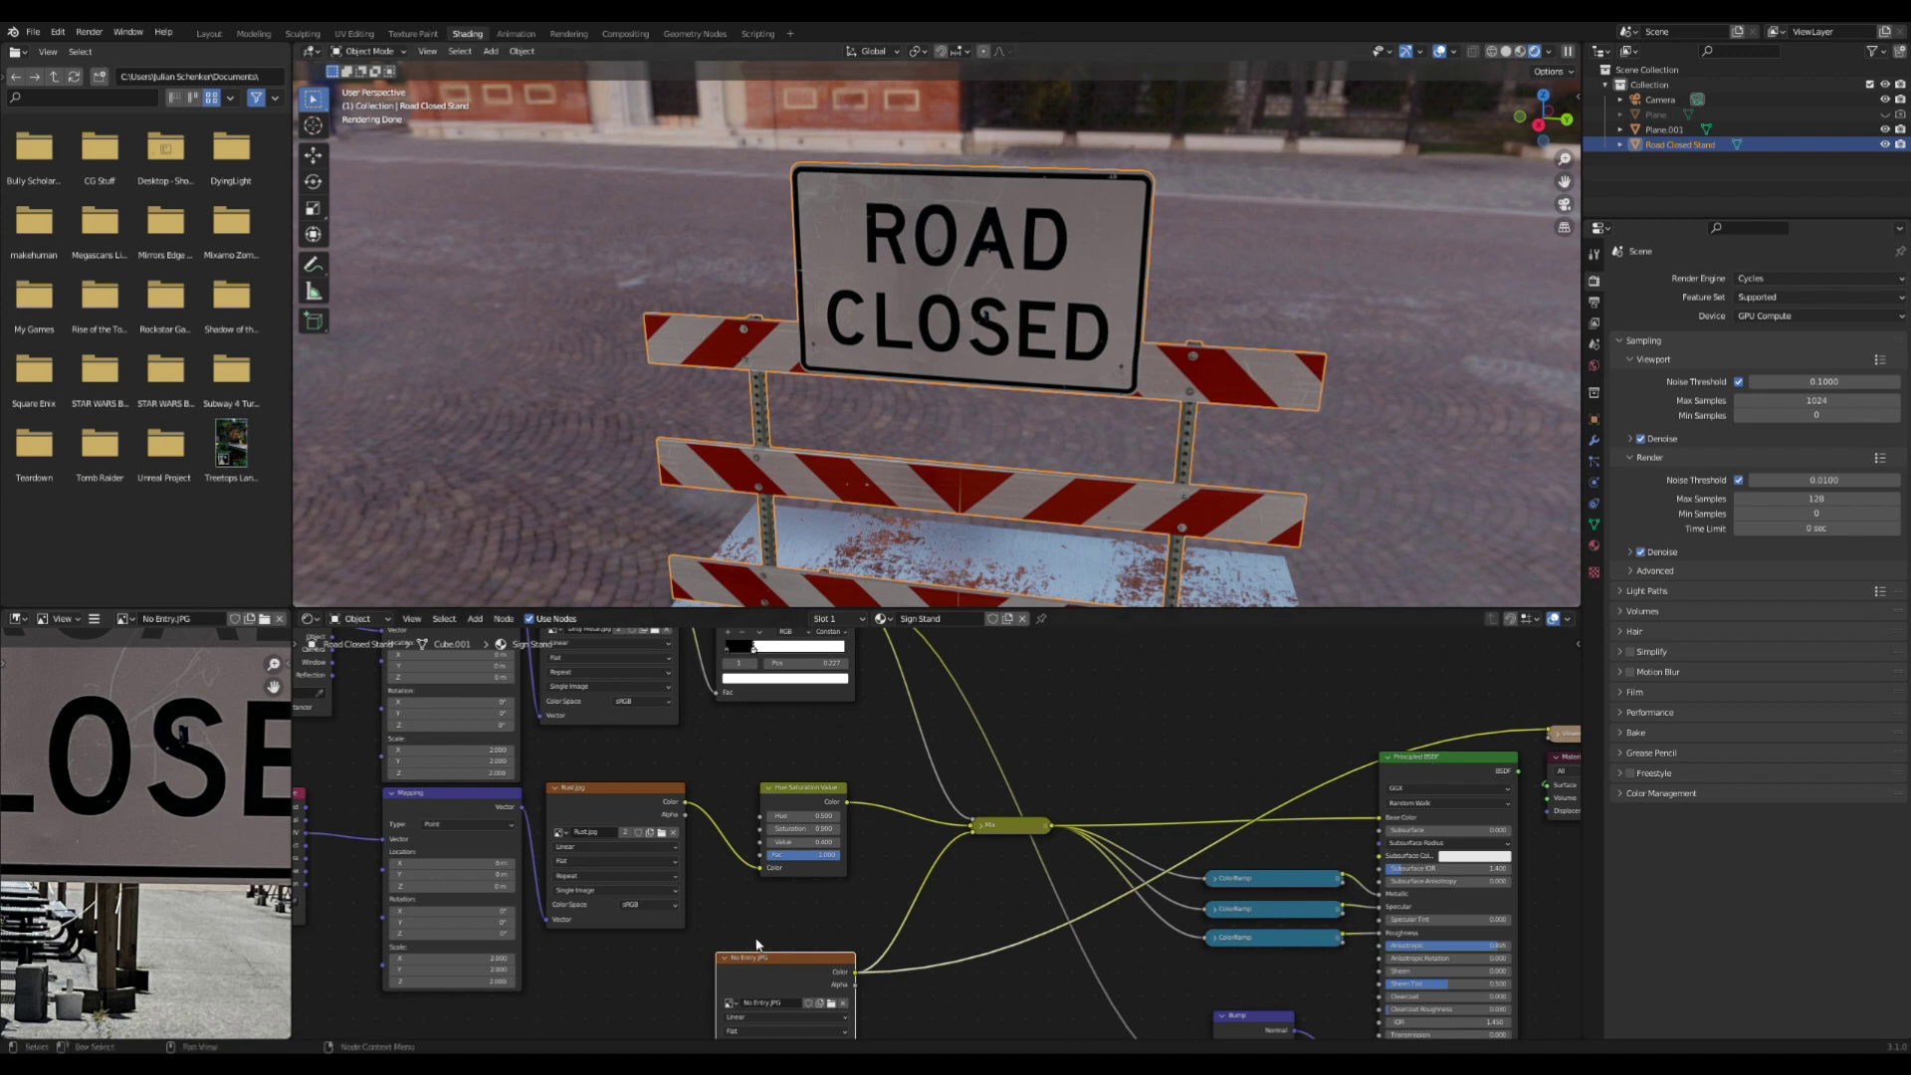
scroll(957, 174, down, 4)
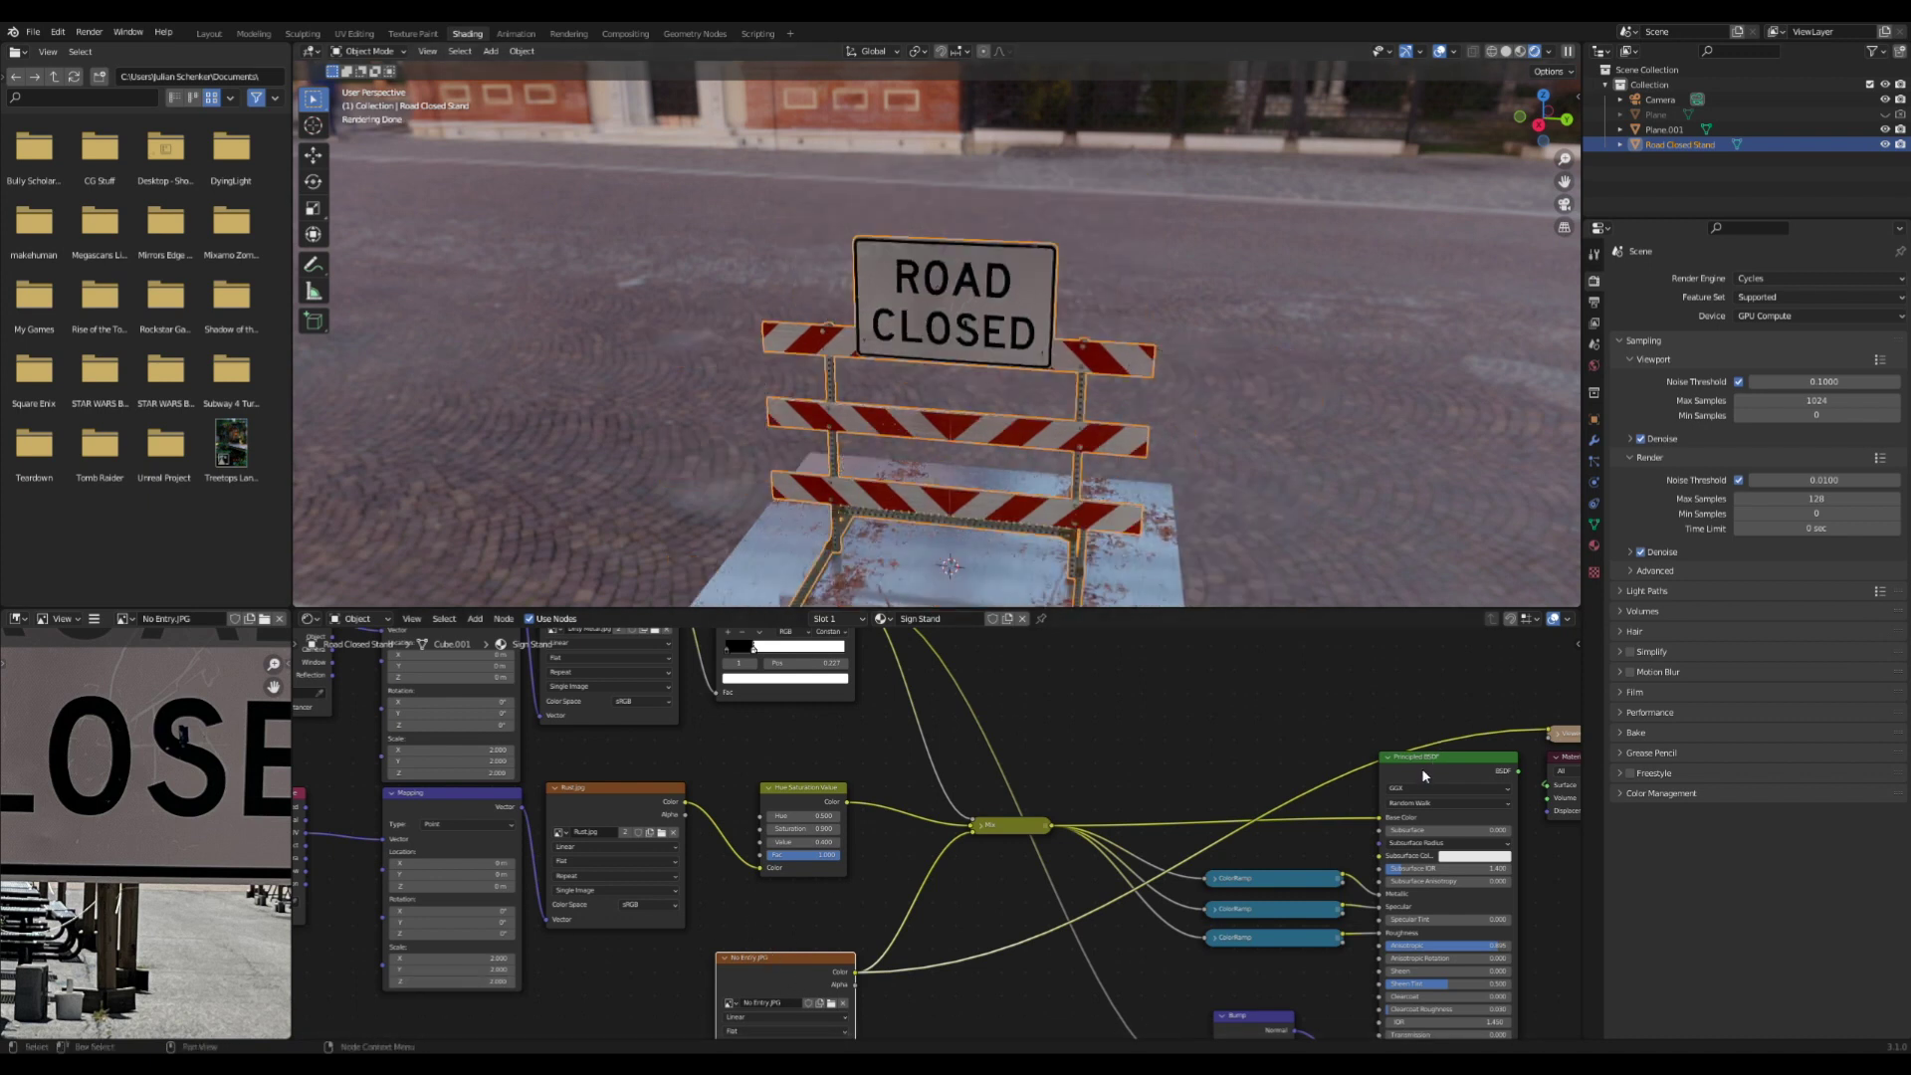
Try shifting the white stop of the sign material's ColorRamp, and undo the change
scroll(946, 776, up, 3)
middle_drag(853, 693, 930, 798)
scroll(799, 726, up, 4)
middle_drag(812, 732, 822, 798)
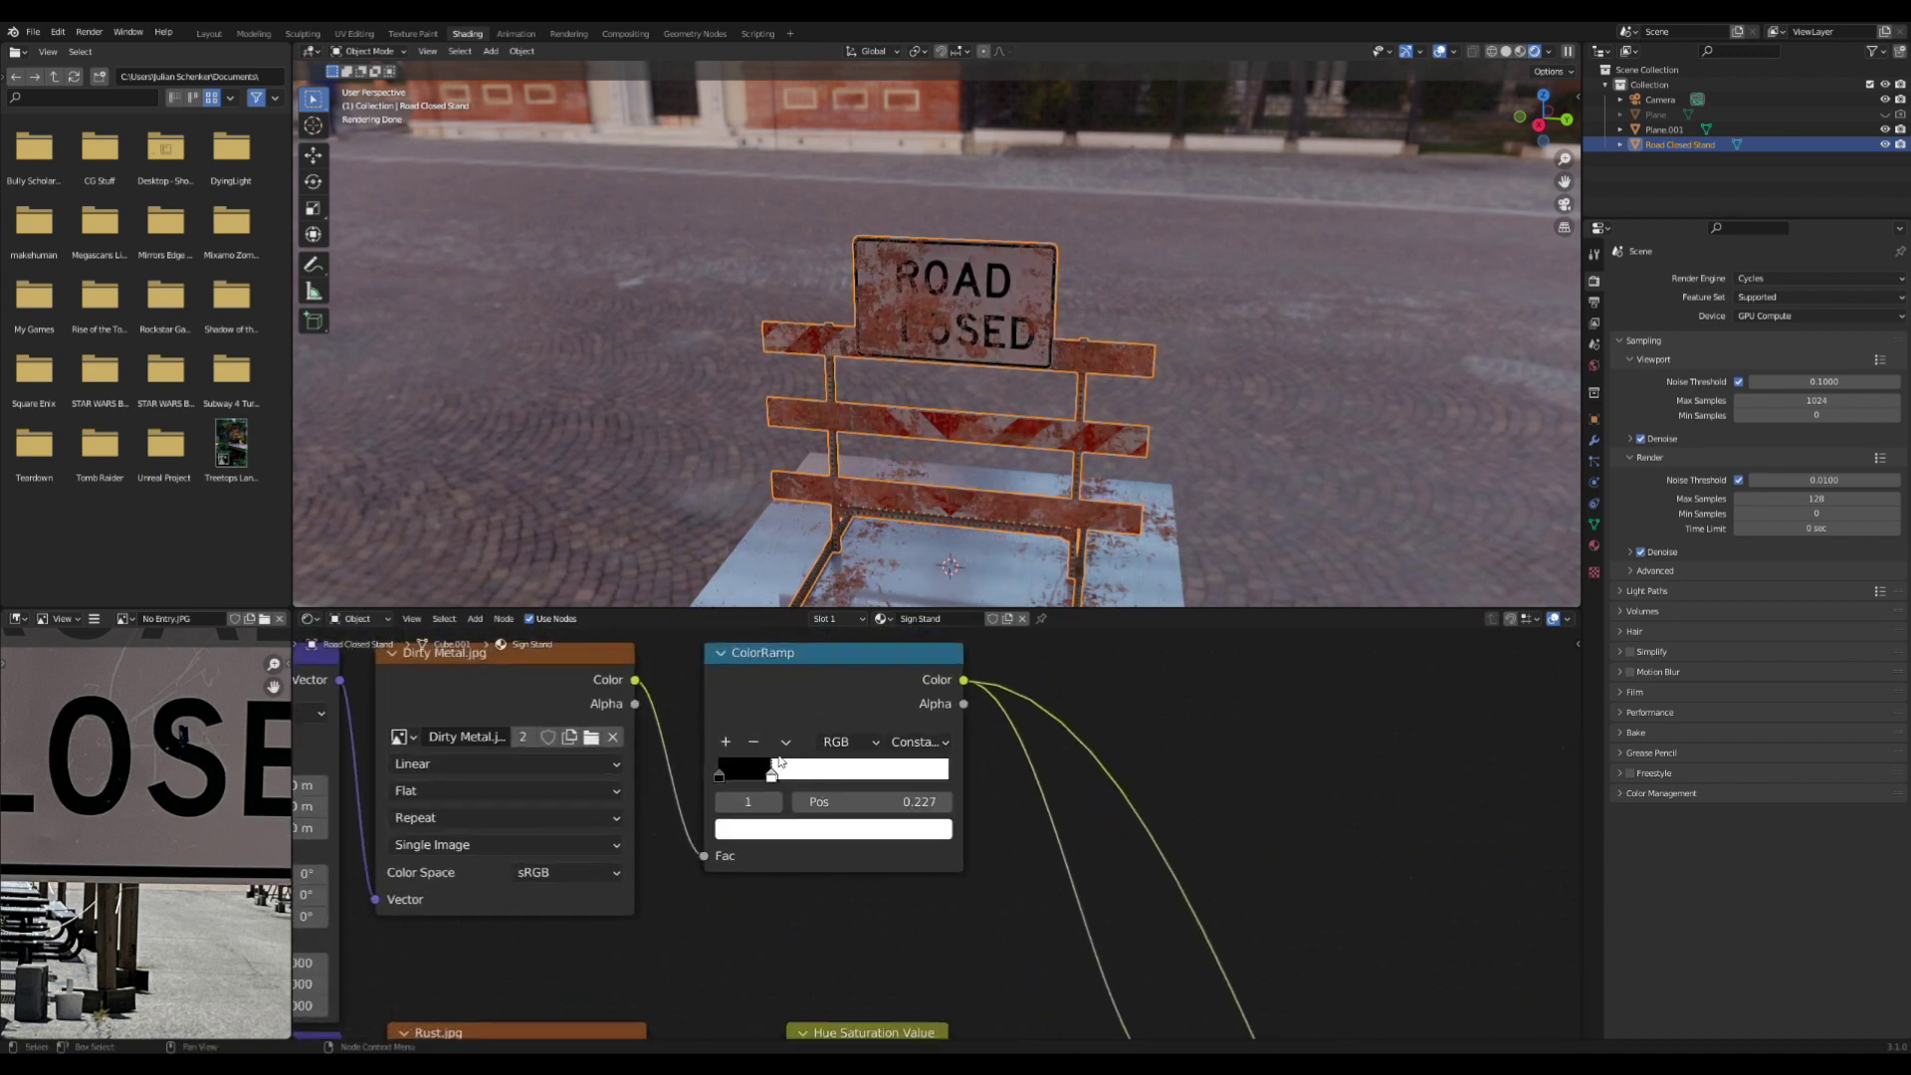
mouse_move(772, 772)
mouse_down()
mouse_move(756, 774)
mouse_move(865, 777)
mouse_move(728, 776)
mouse_move(750, 738)
mouse_move(780, 738)
mouse_up()
key(ctrl+z)
scroll(1000, 493, down, 4)
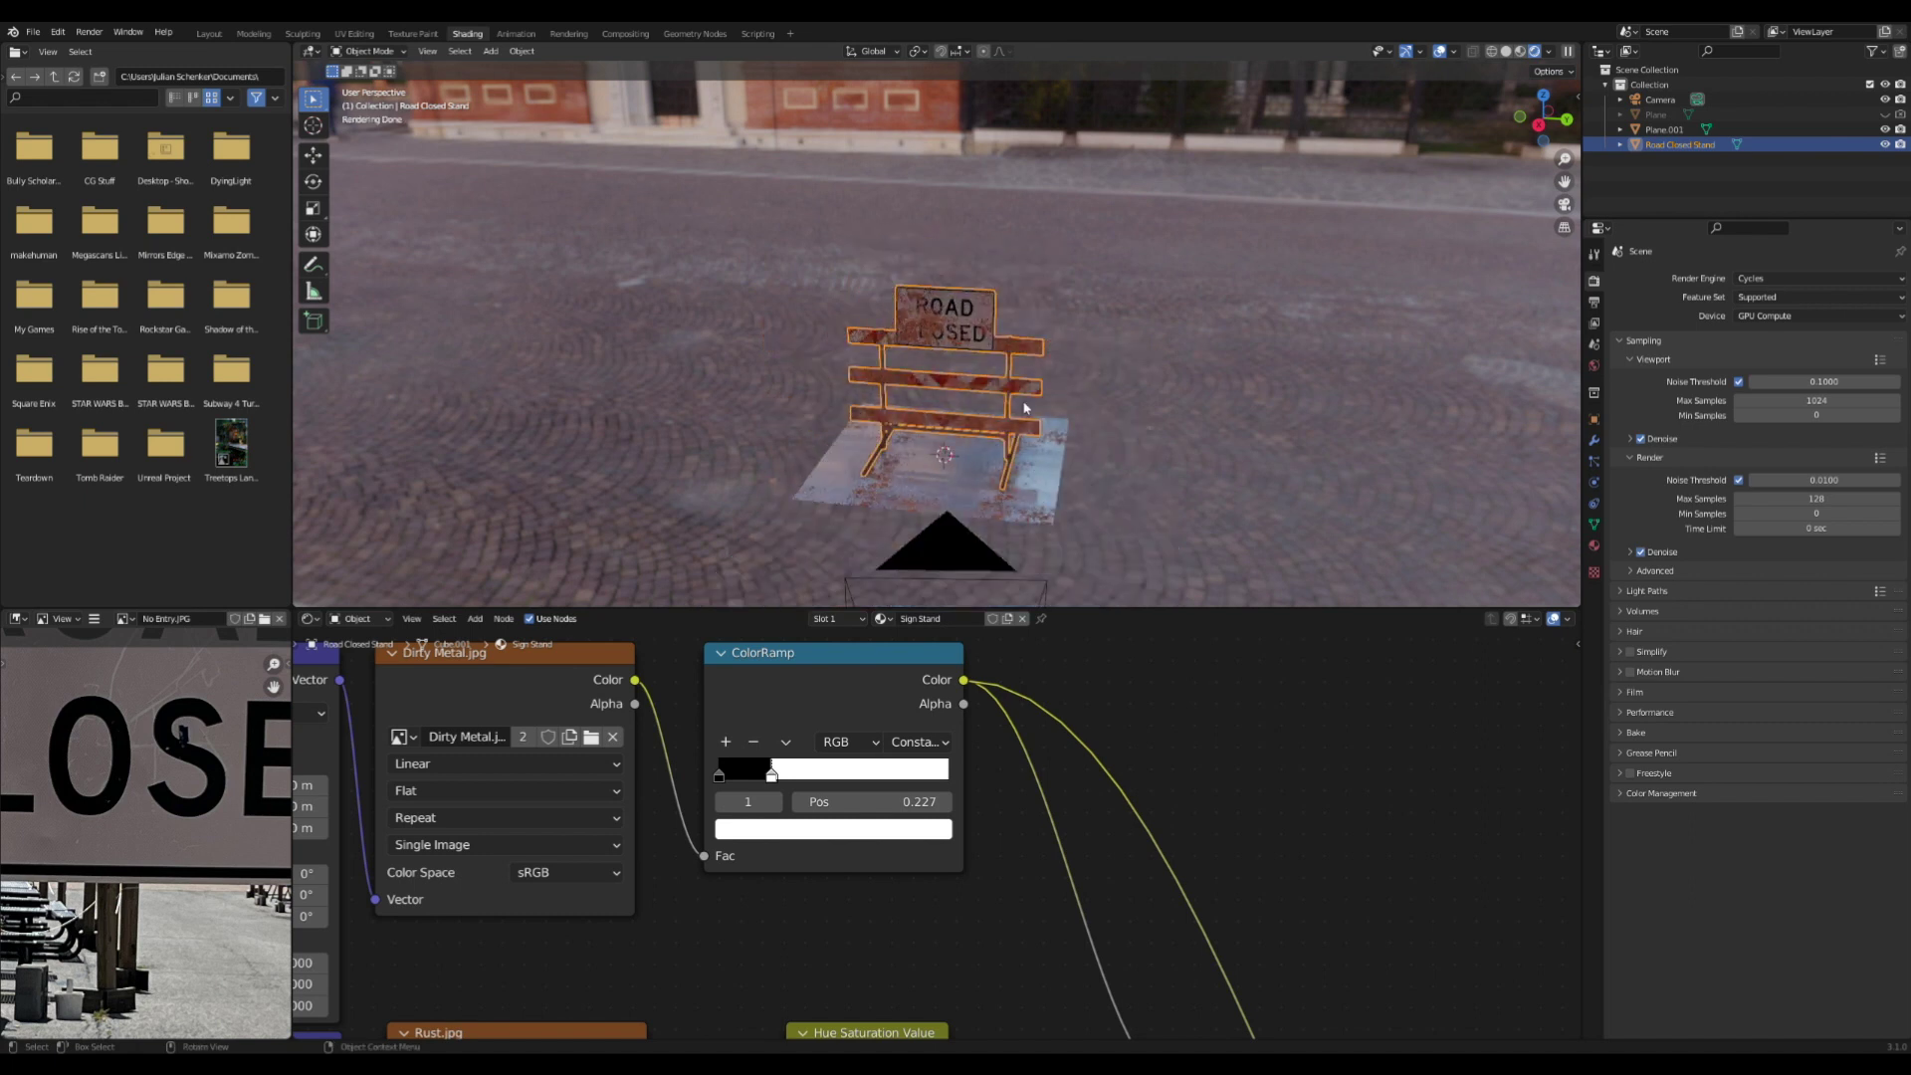
Hide the road closed stand and the rusty plane beneath it, and add a new plane in their place
click(209, 33)
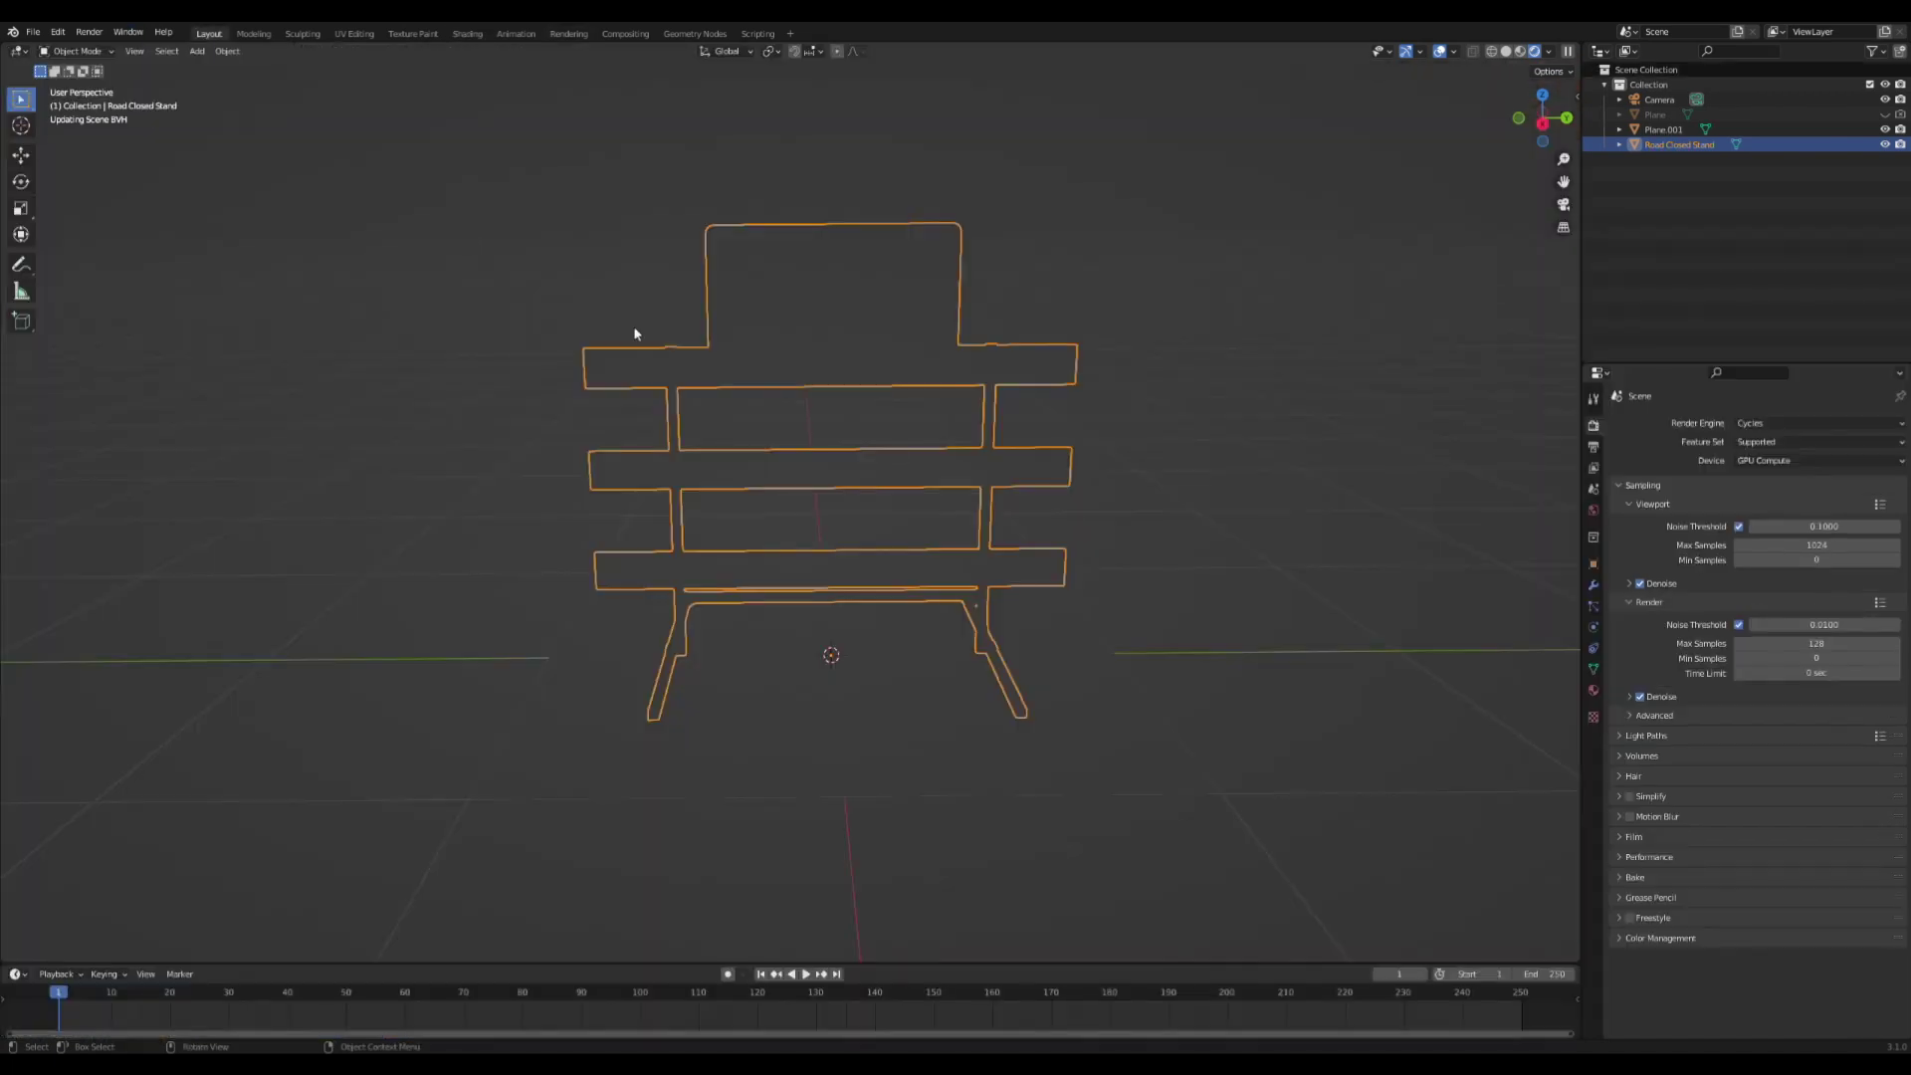
shift+click(808, 604)
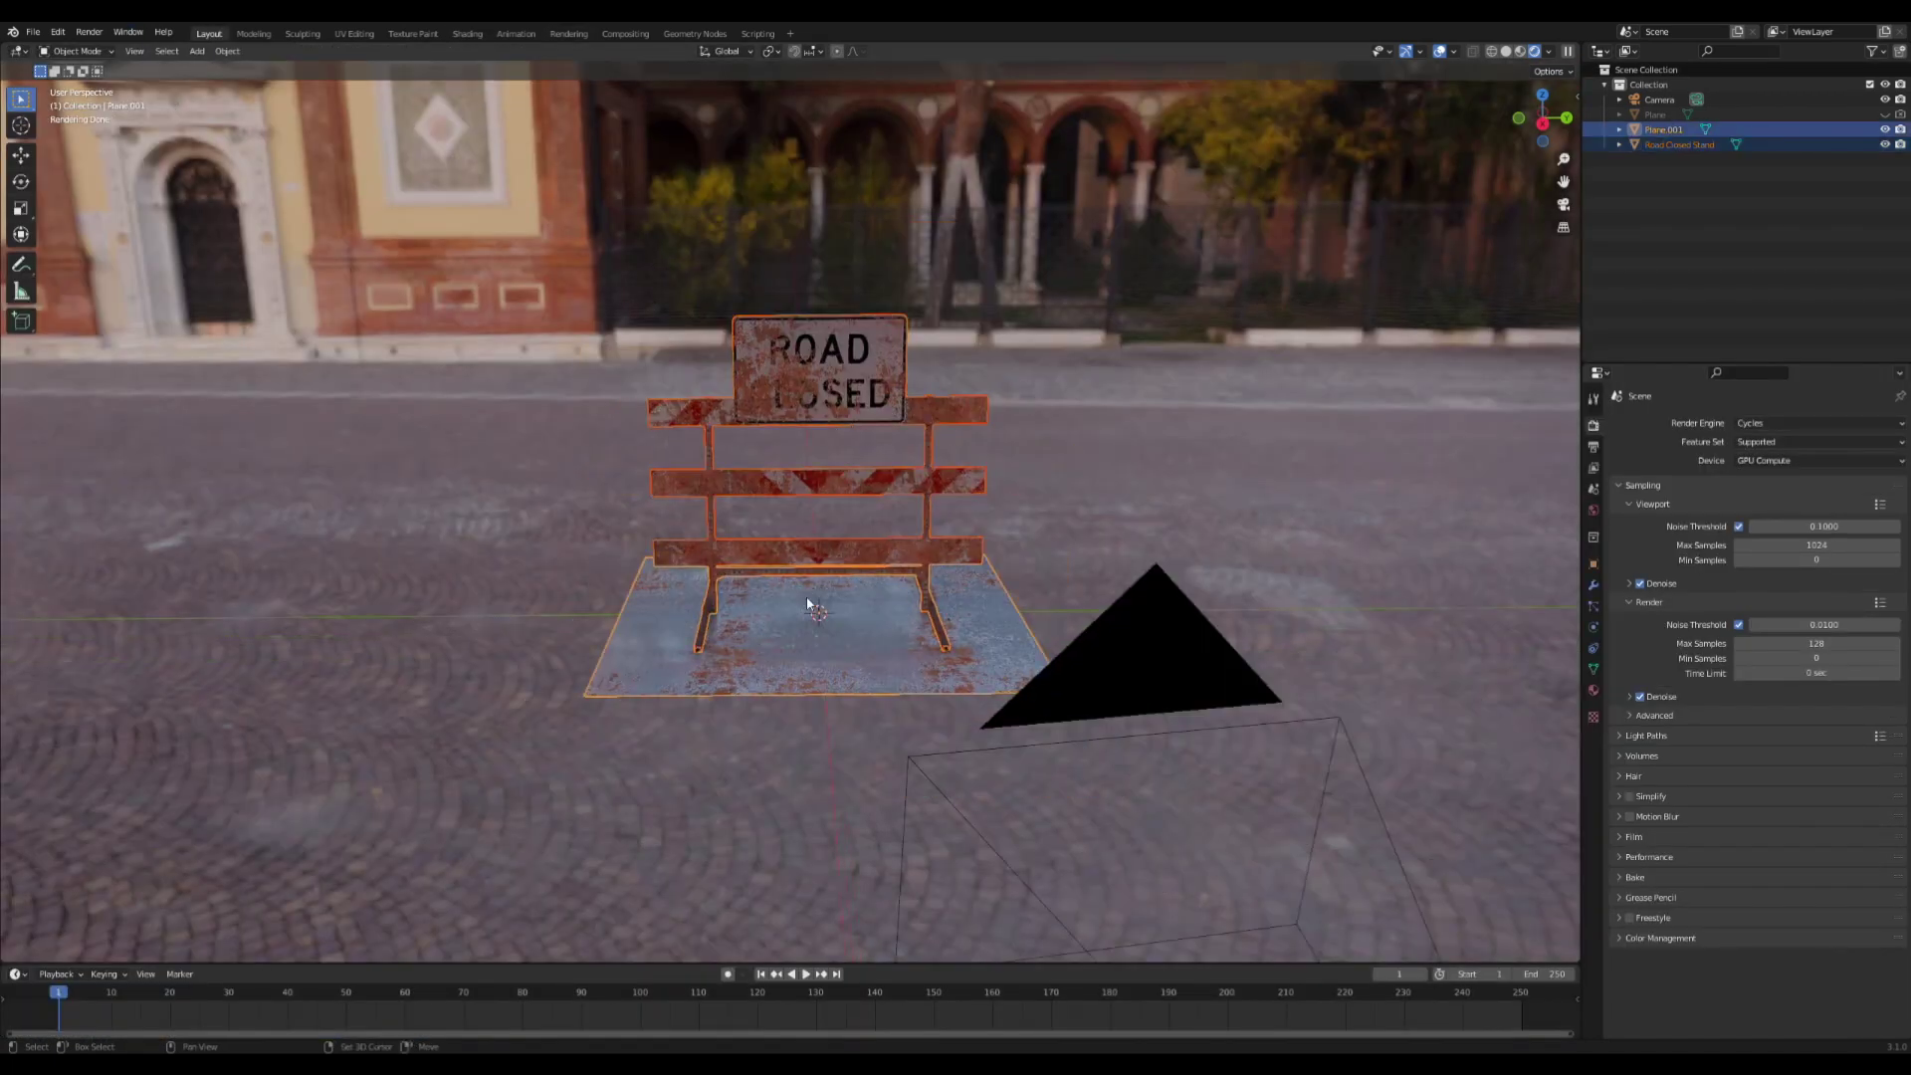
drag(804, 588, 810, 572)
key(h)
key(shift+a)
click(863, 564)
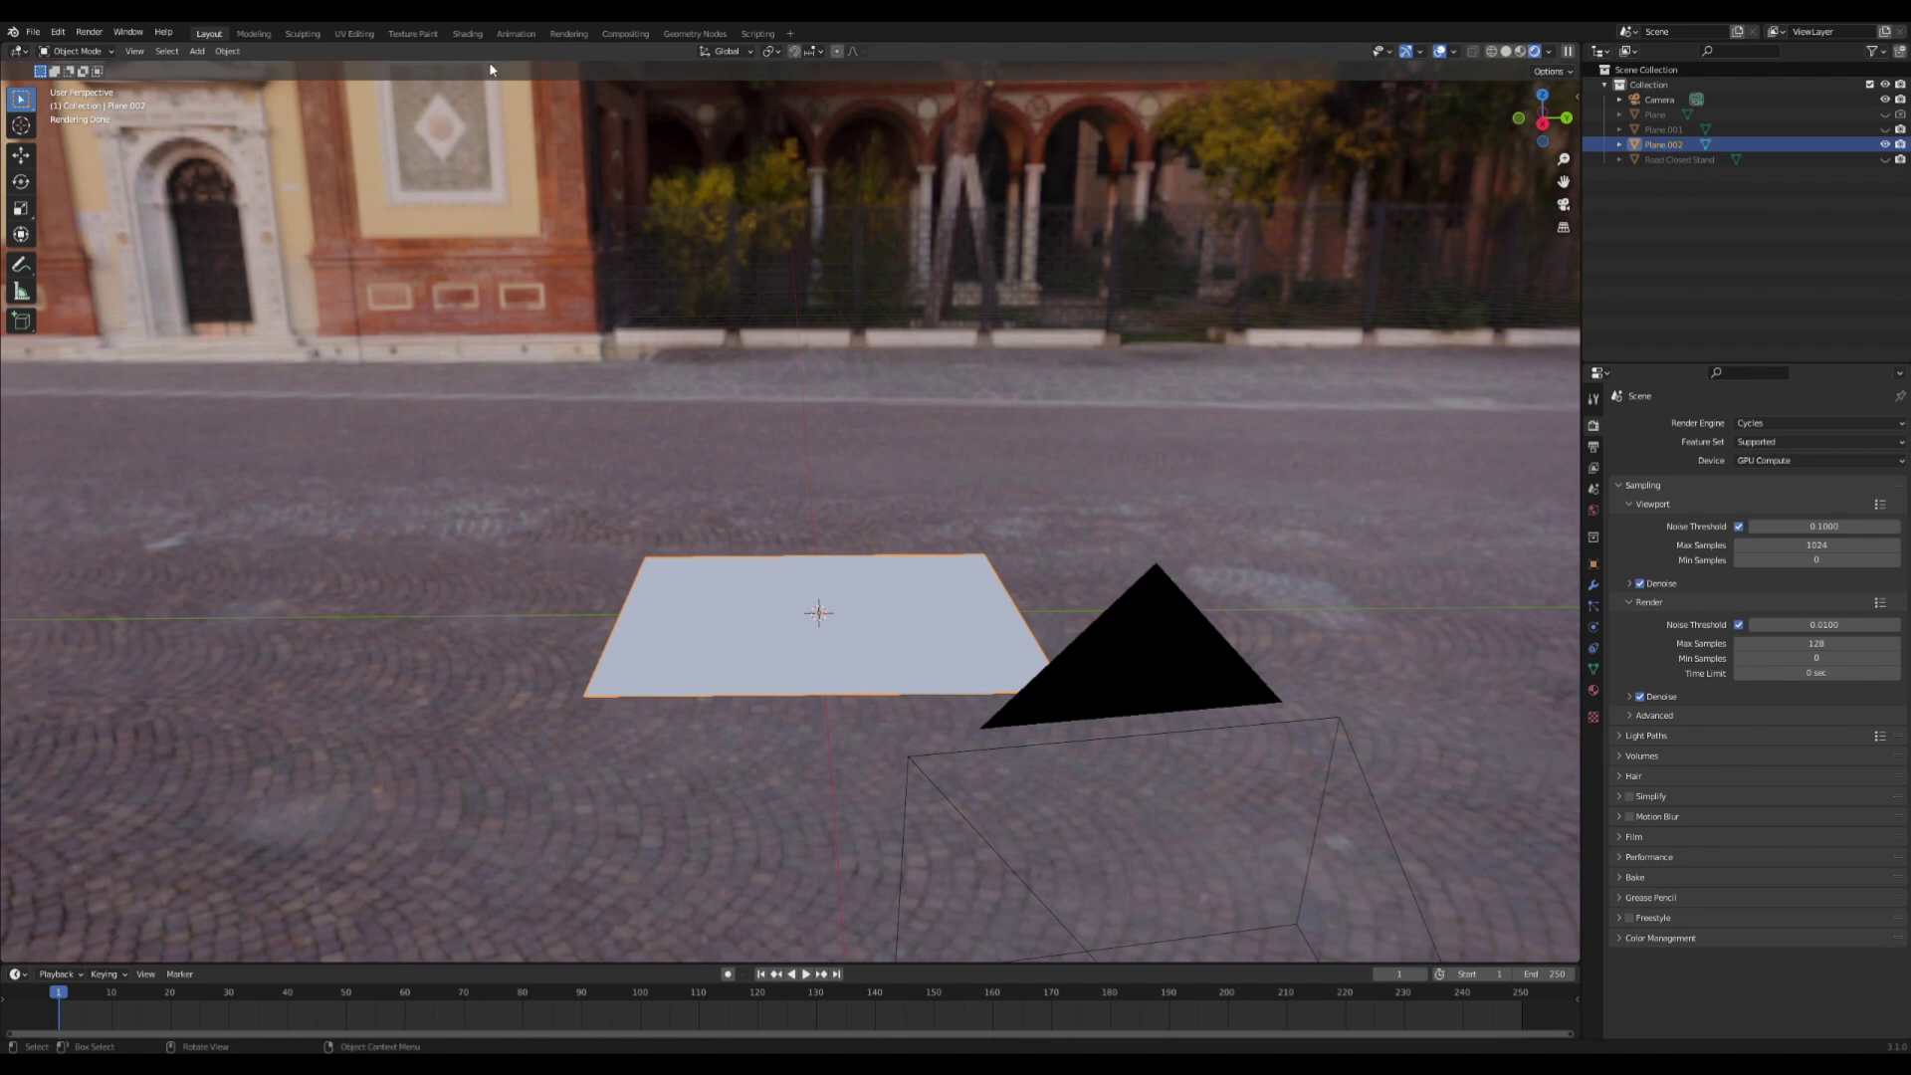
Open the shader nodes for the new plane and create a new material for it
click(467, 33)
key(r)
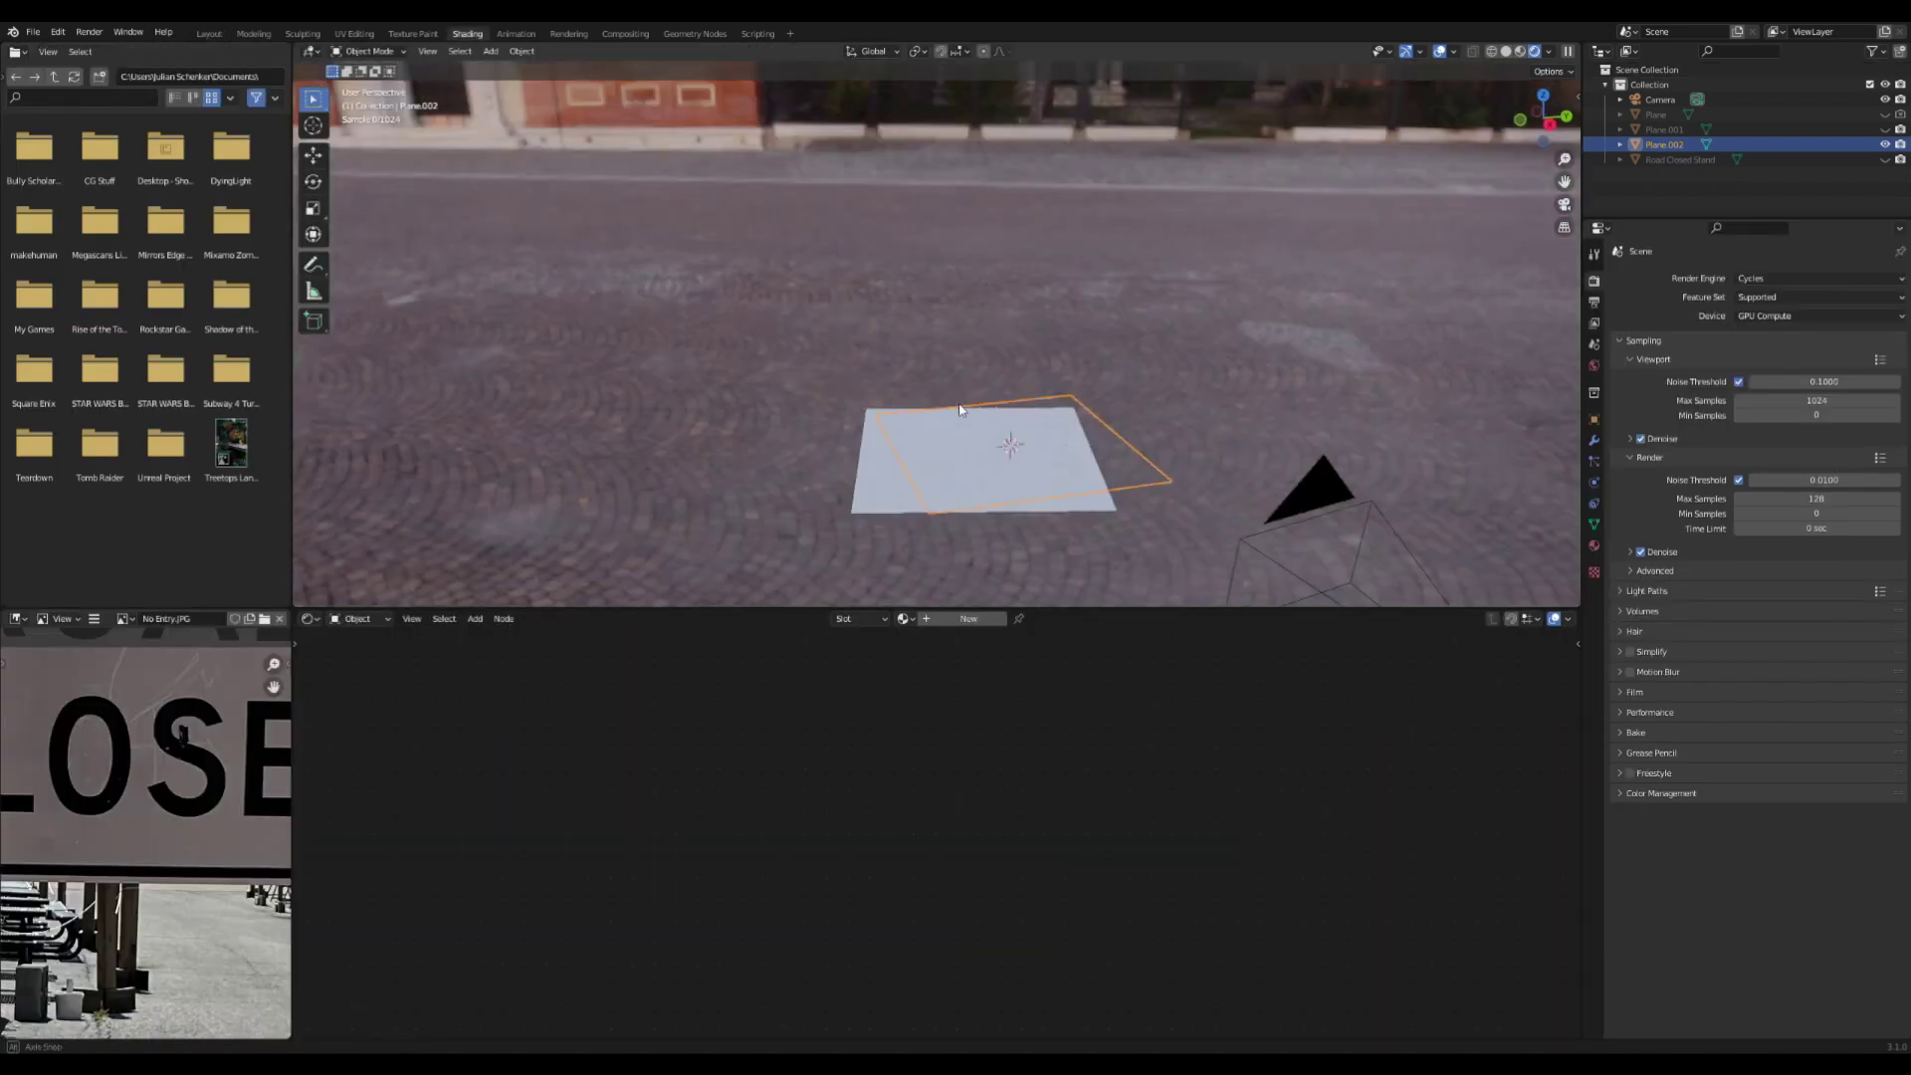
click(960, 409)
click(968, 618)
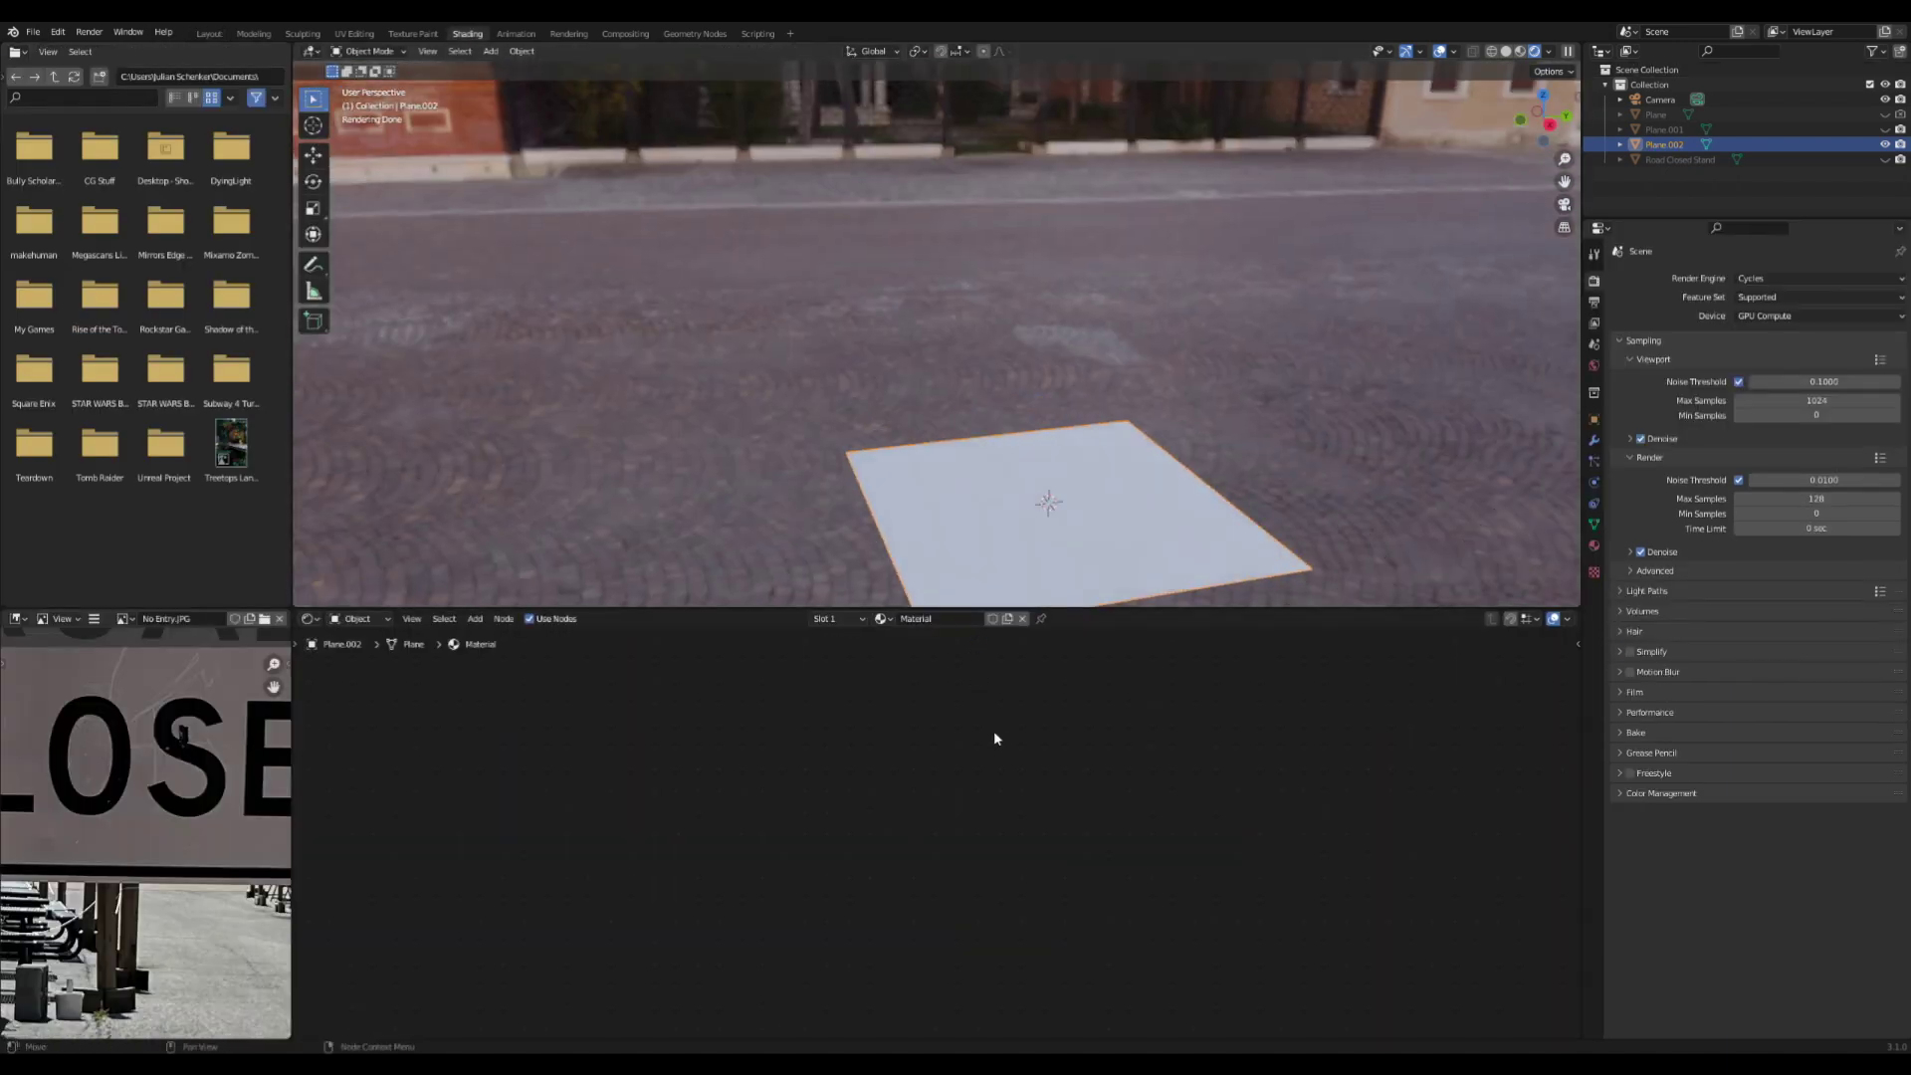
middle_drag(1123, 747, 869, 934)
middle_drag(940, 871, 848, 824)
scroll(844, 817, up, 2)
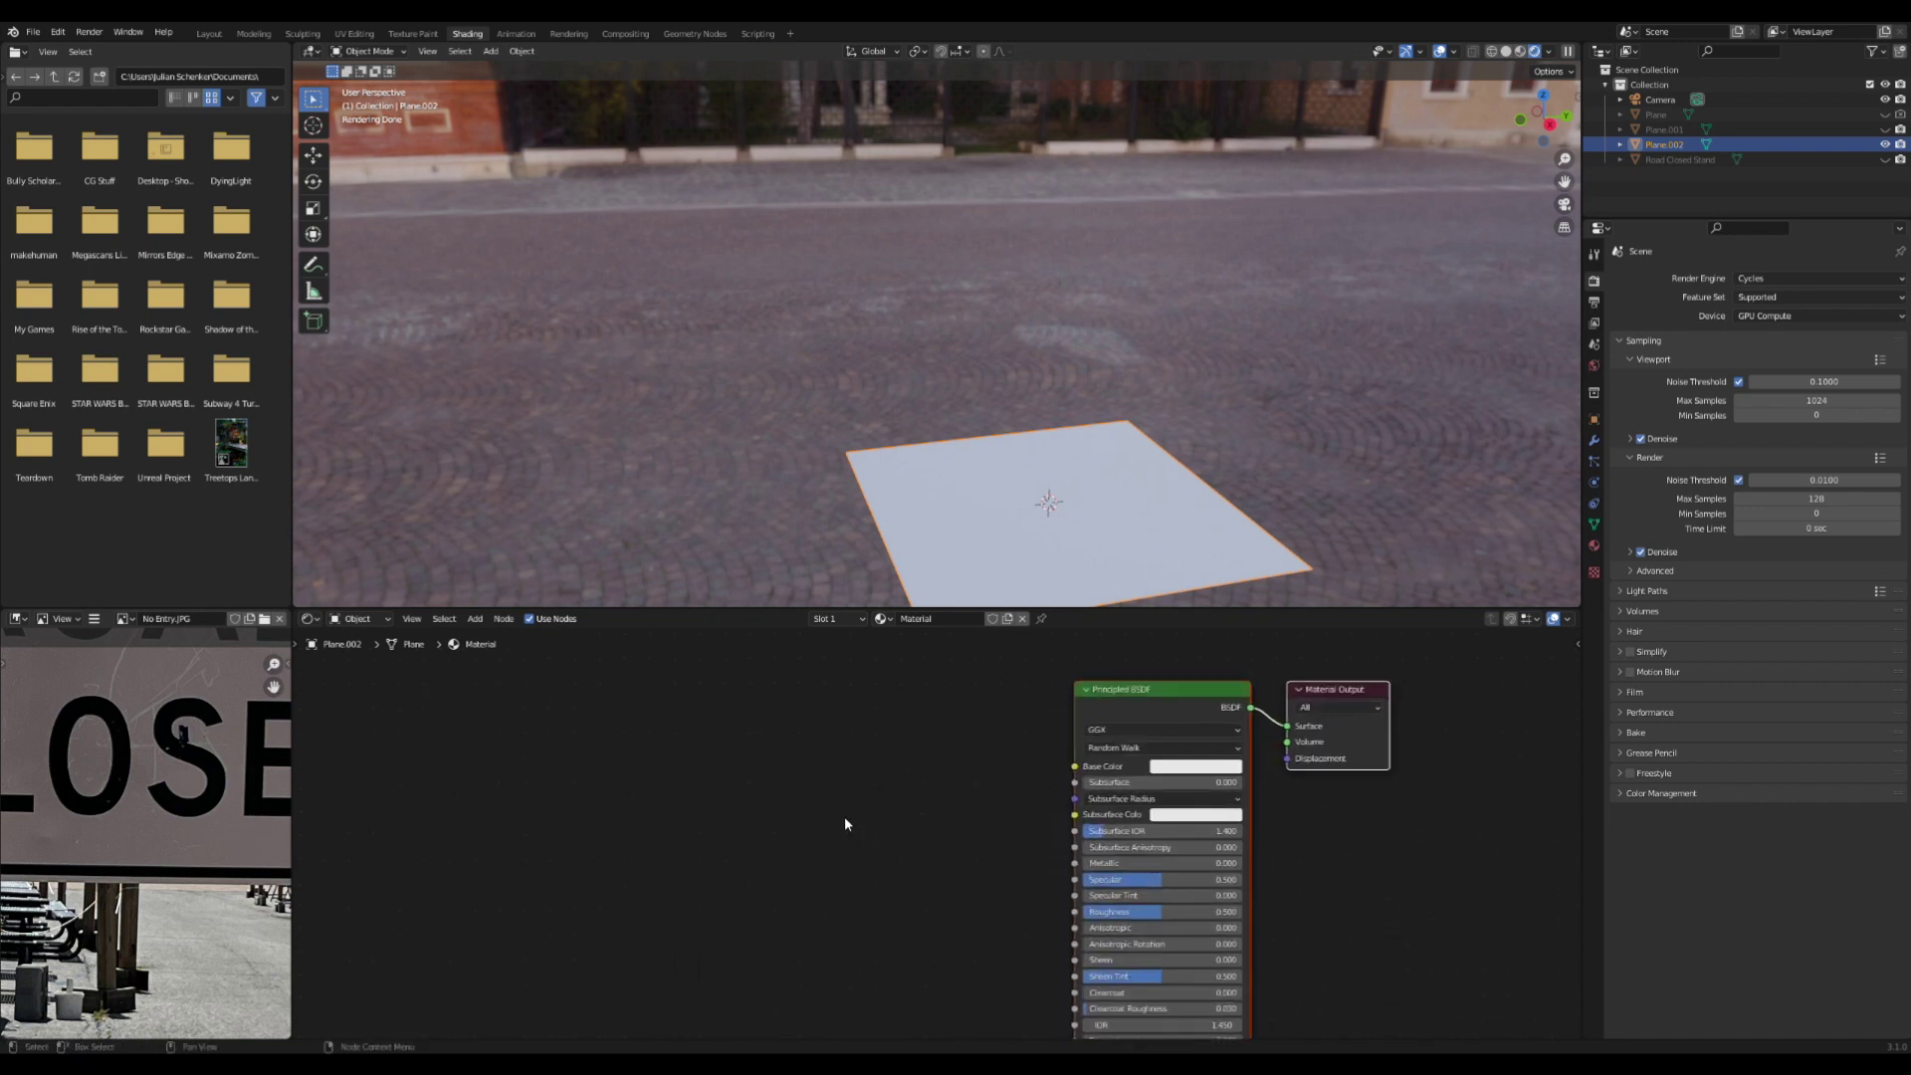
Add the Dirty Metal.jpg image texture to the new material and preview it on the plane
click(850, 780)
scroll(662, 896, down, 2)
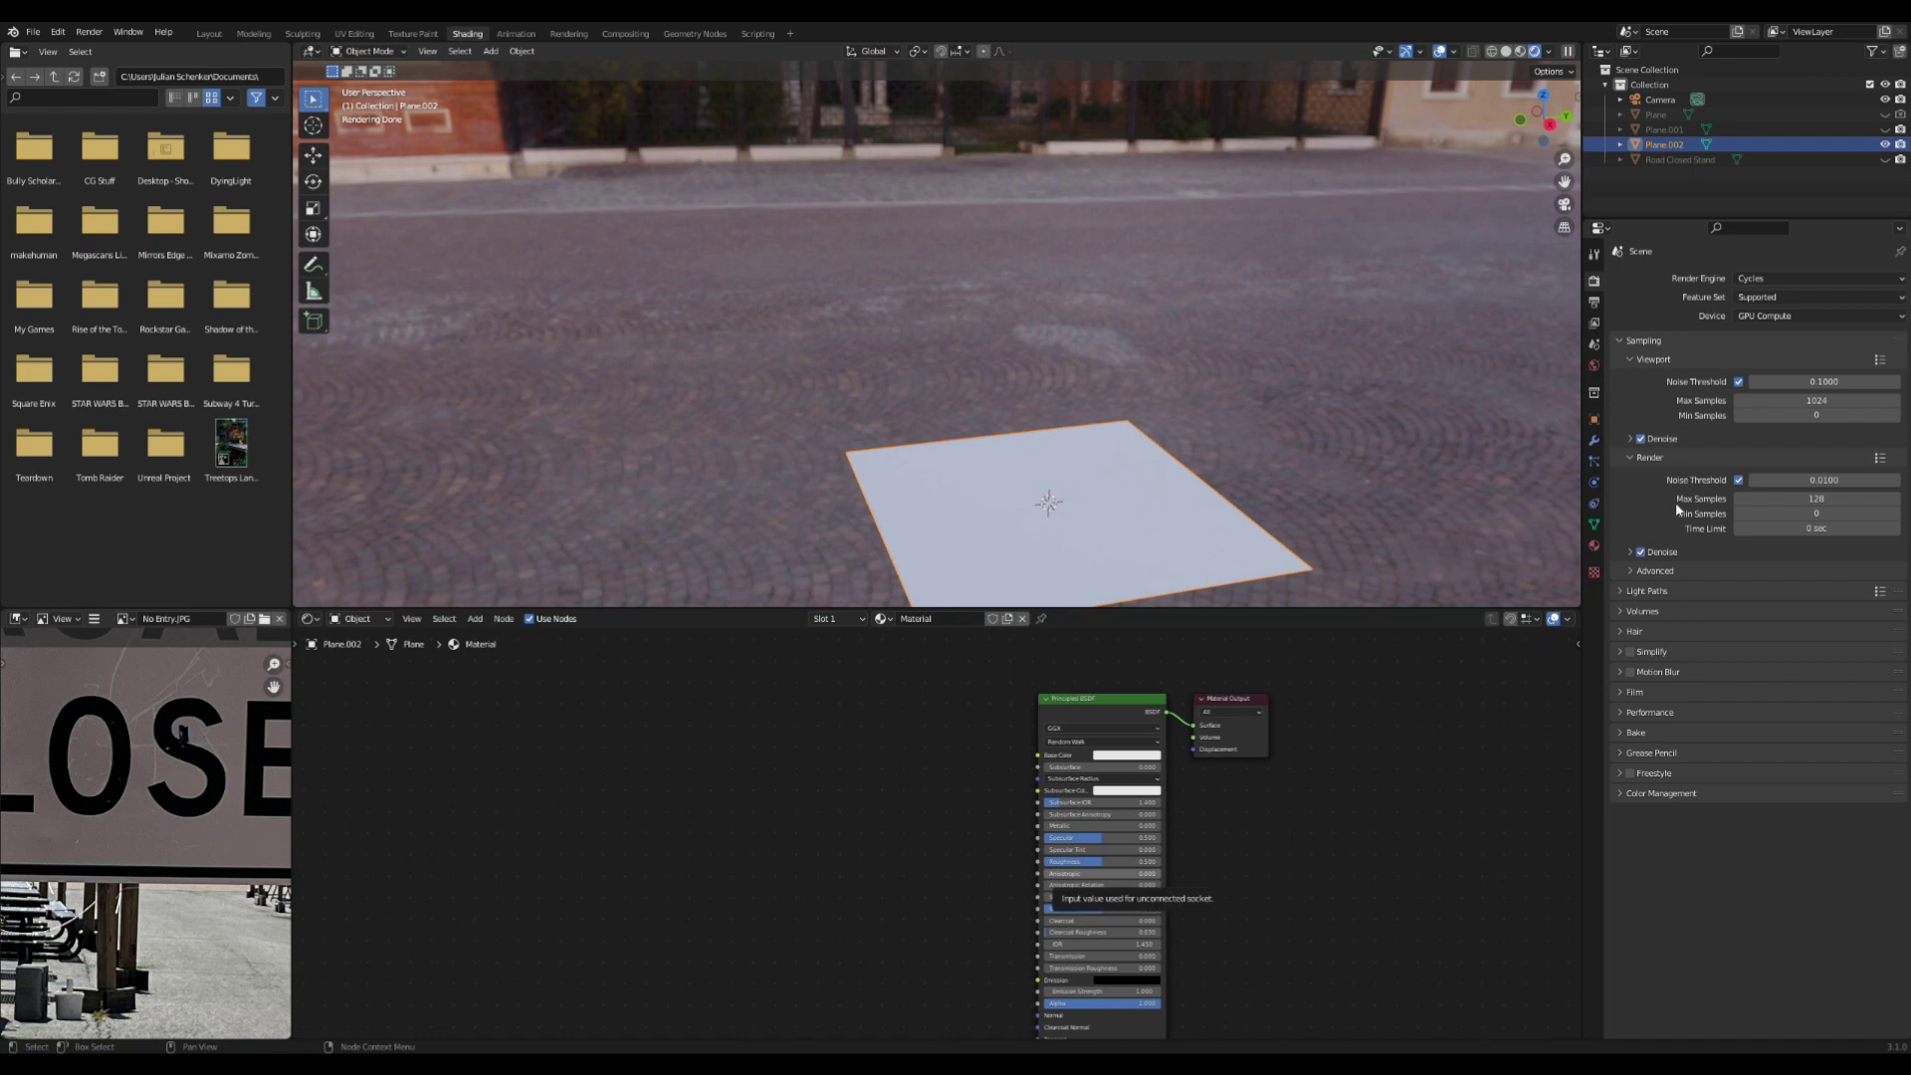
key(ctrl+t)
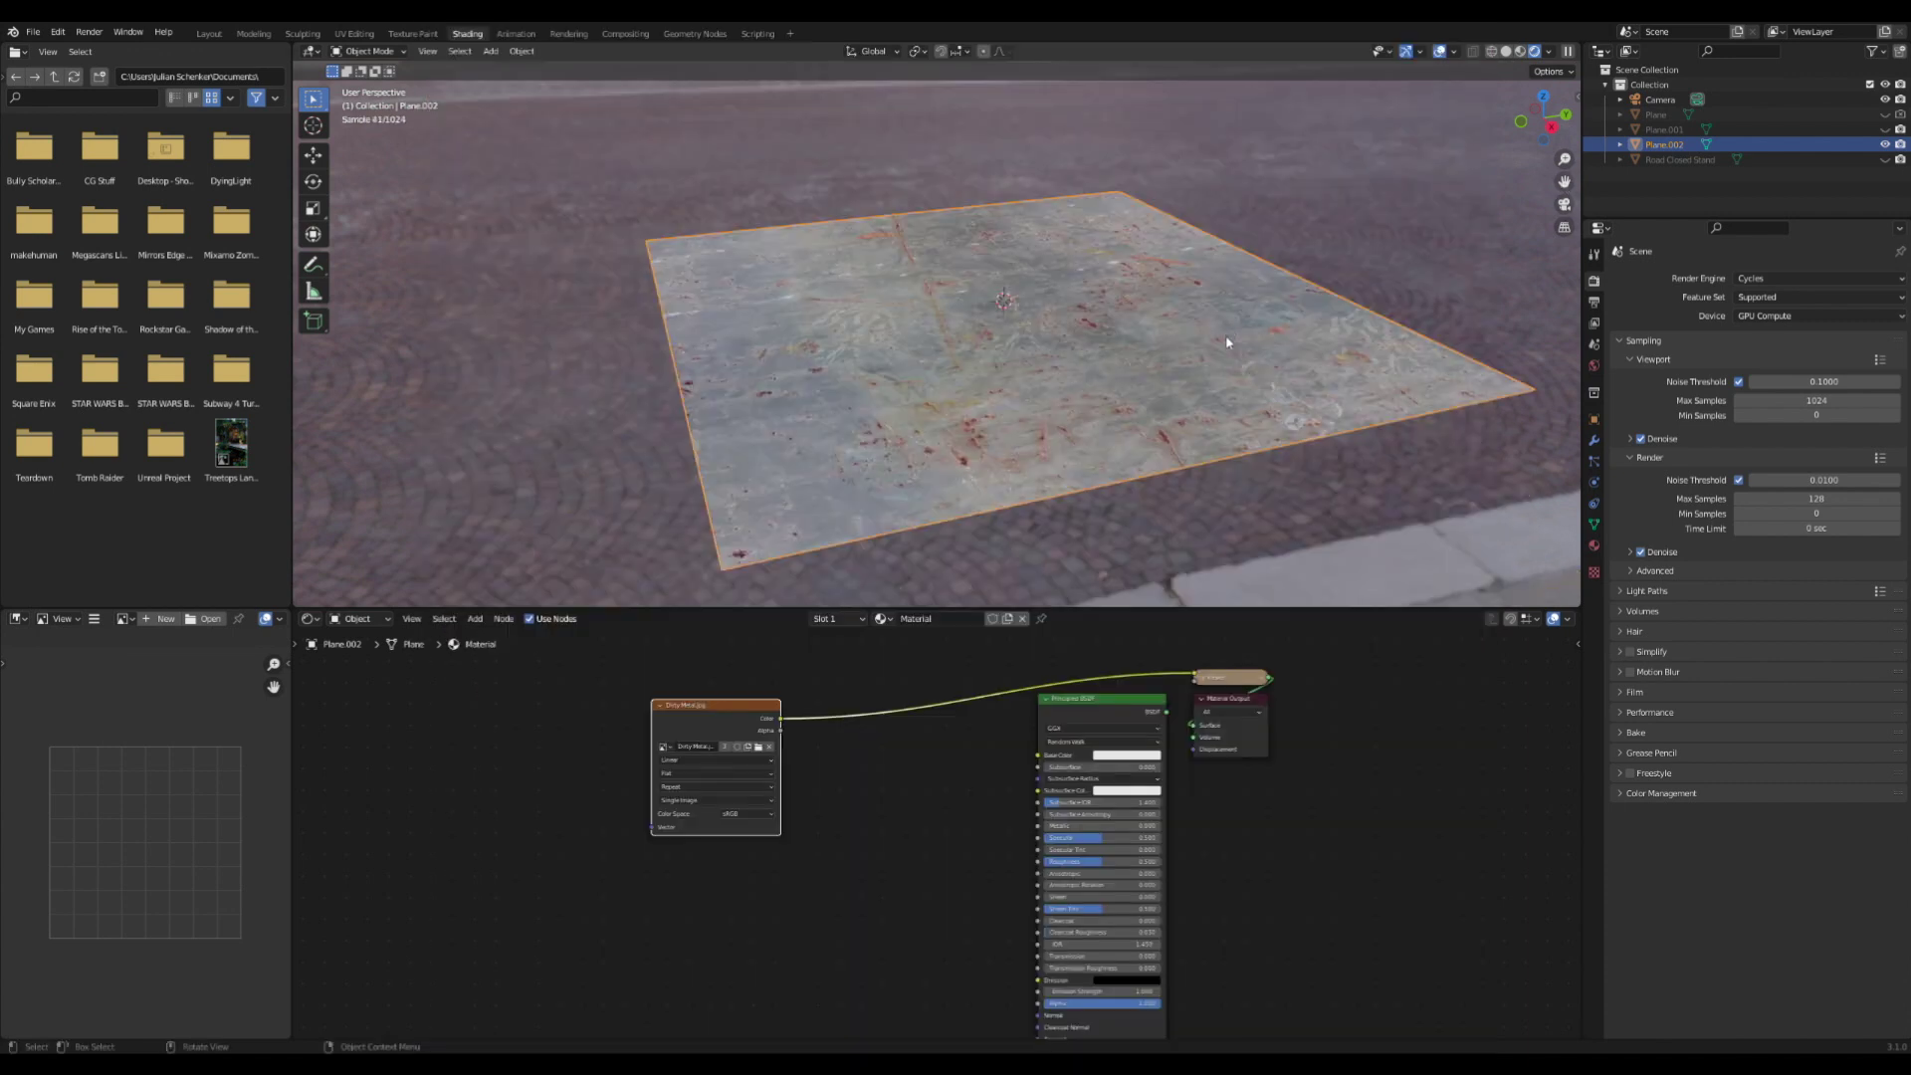
middle_drag(1226, 335, 1233, 392)
scroll(1232, 392, up, 3)
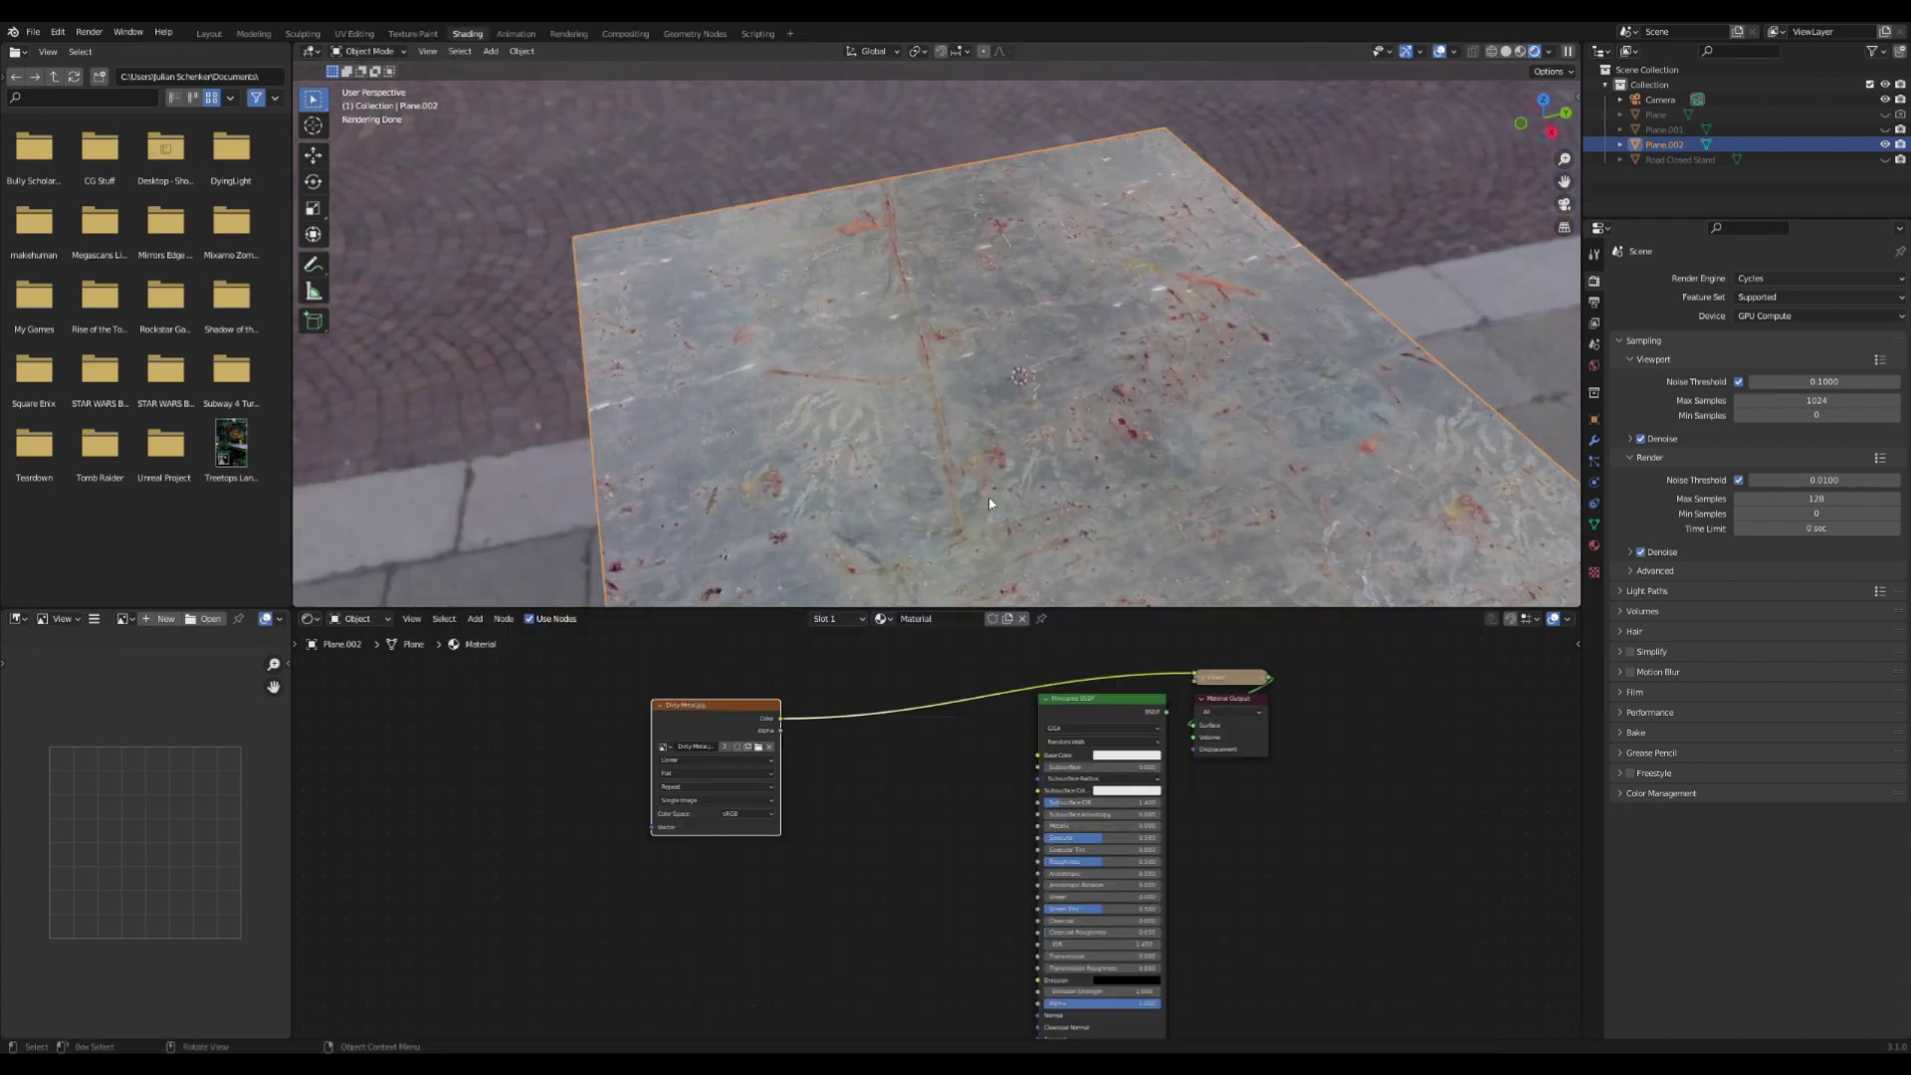
Insert a ColorRamp after the Dirty Metal.jpg texture, leaving room between the two nodes
middle_drag(856, 786, 1097, 818)
drag(969, 749, 781, 741)
key(shift+a)
click(850, 747)
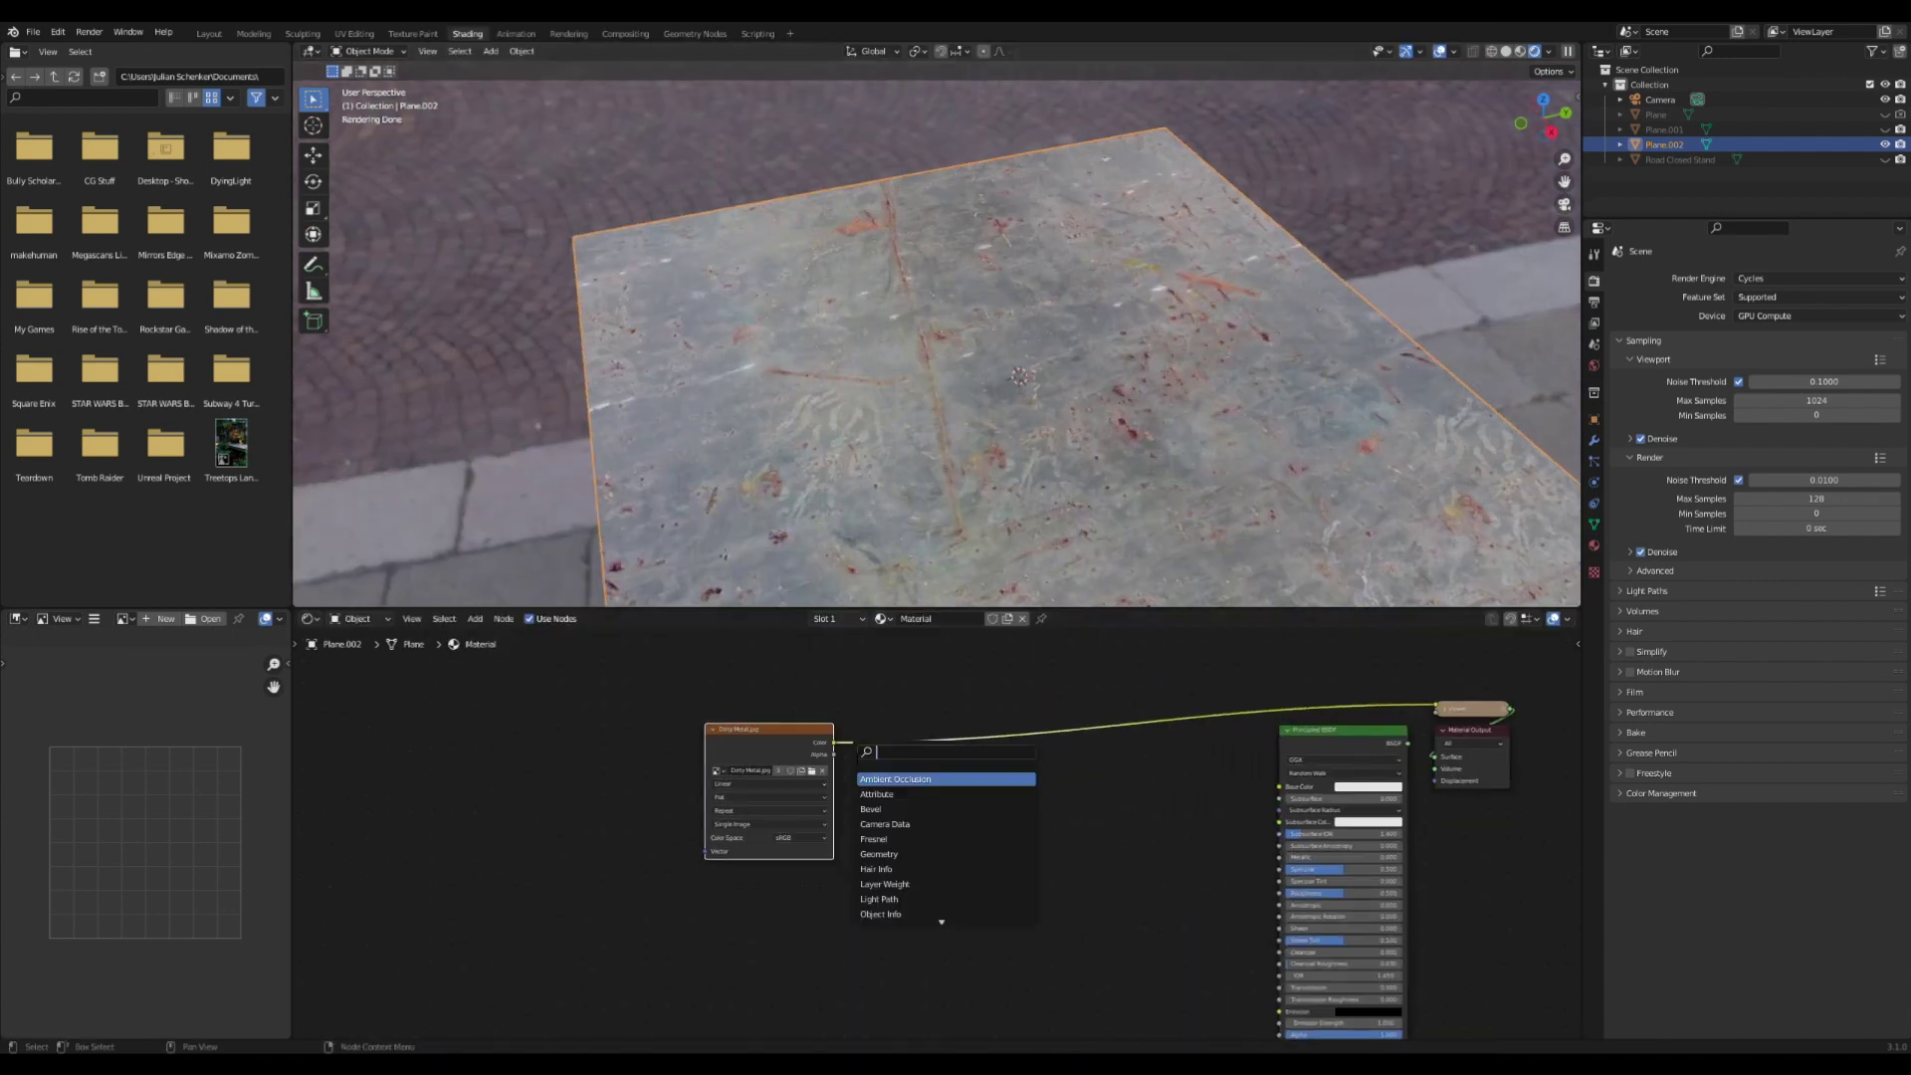
text(colo)
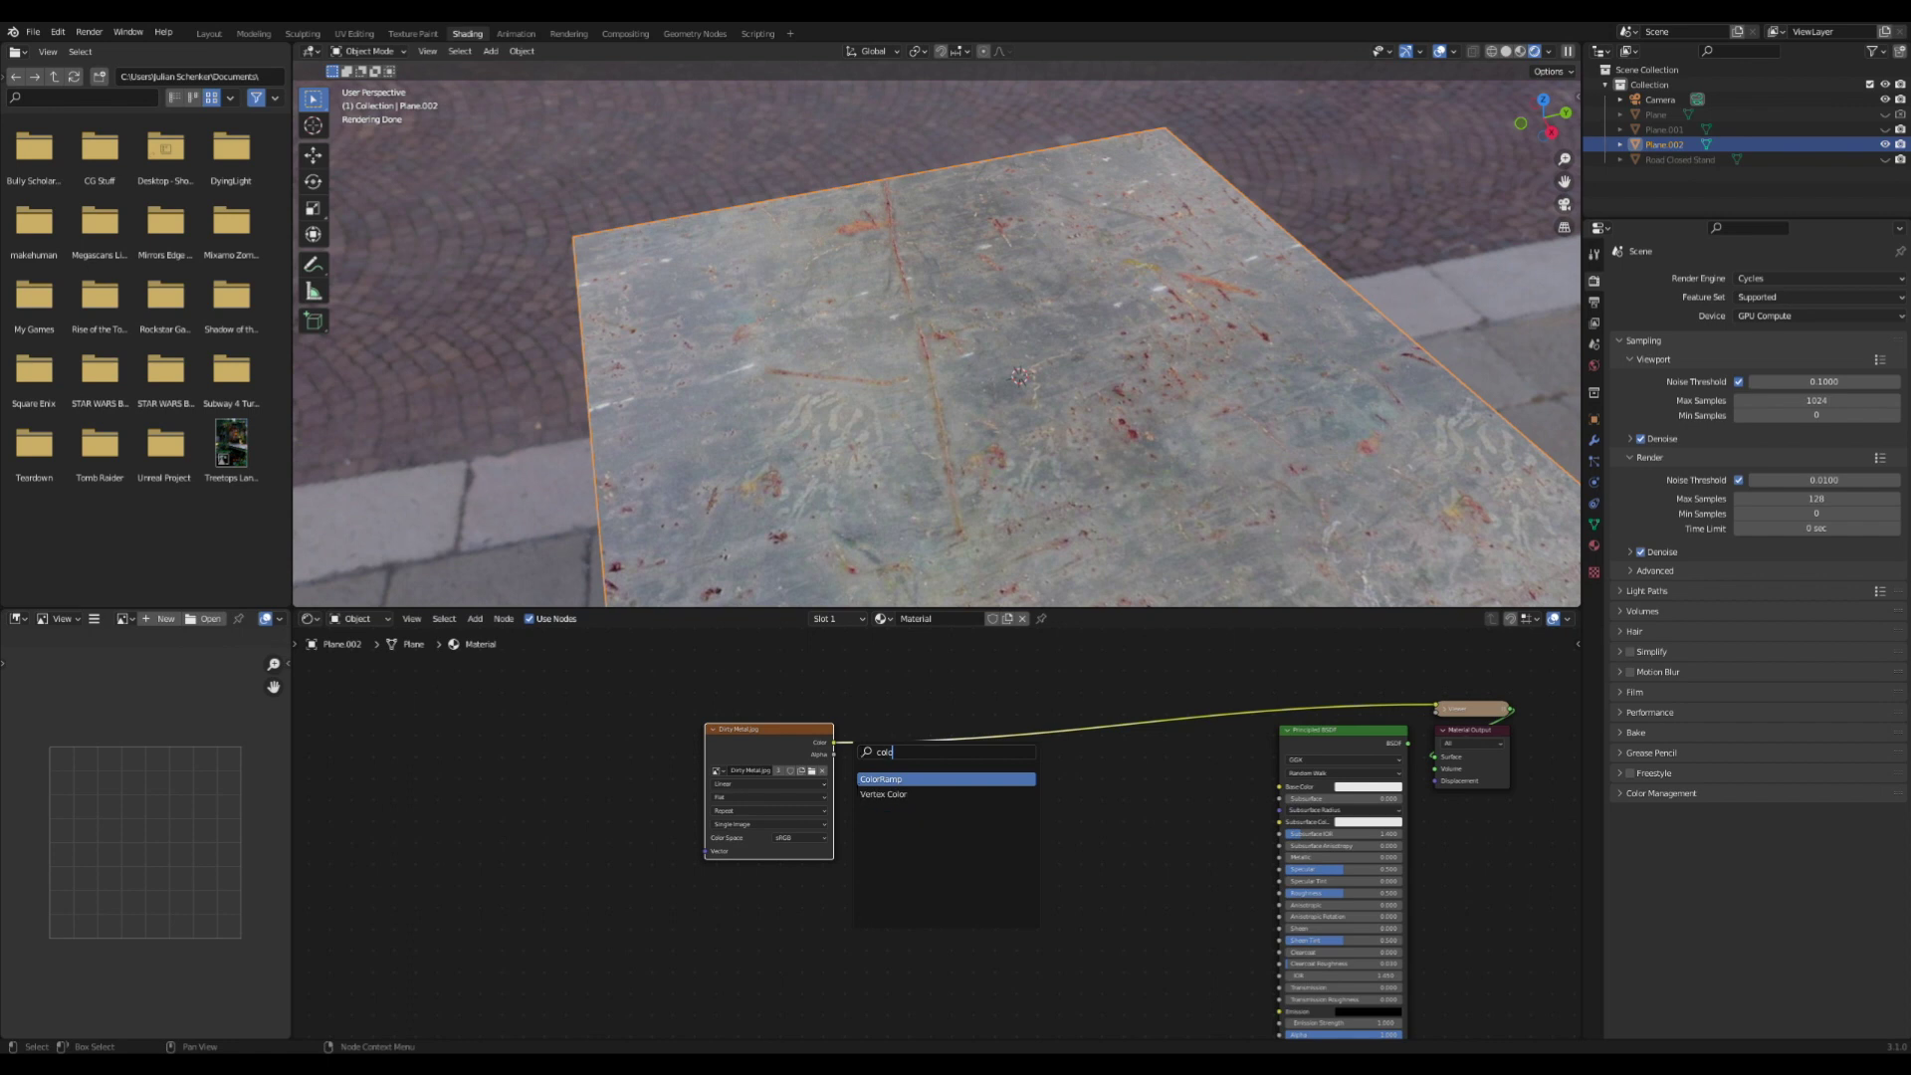
click(900, 779)
click(920, 762)
drag(774, 723, 644, 743)
scroll(970, 797, up, 3)
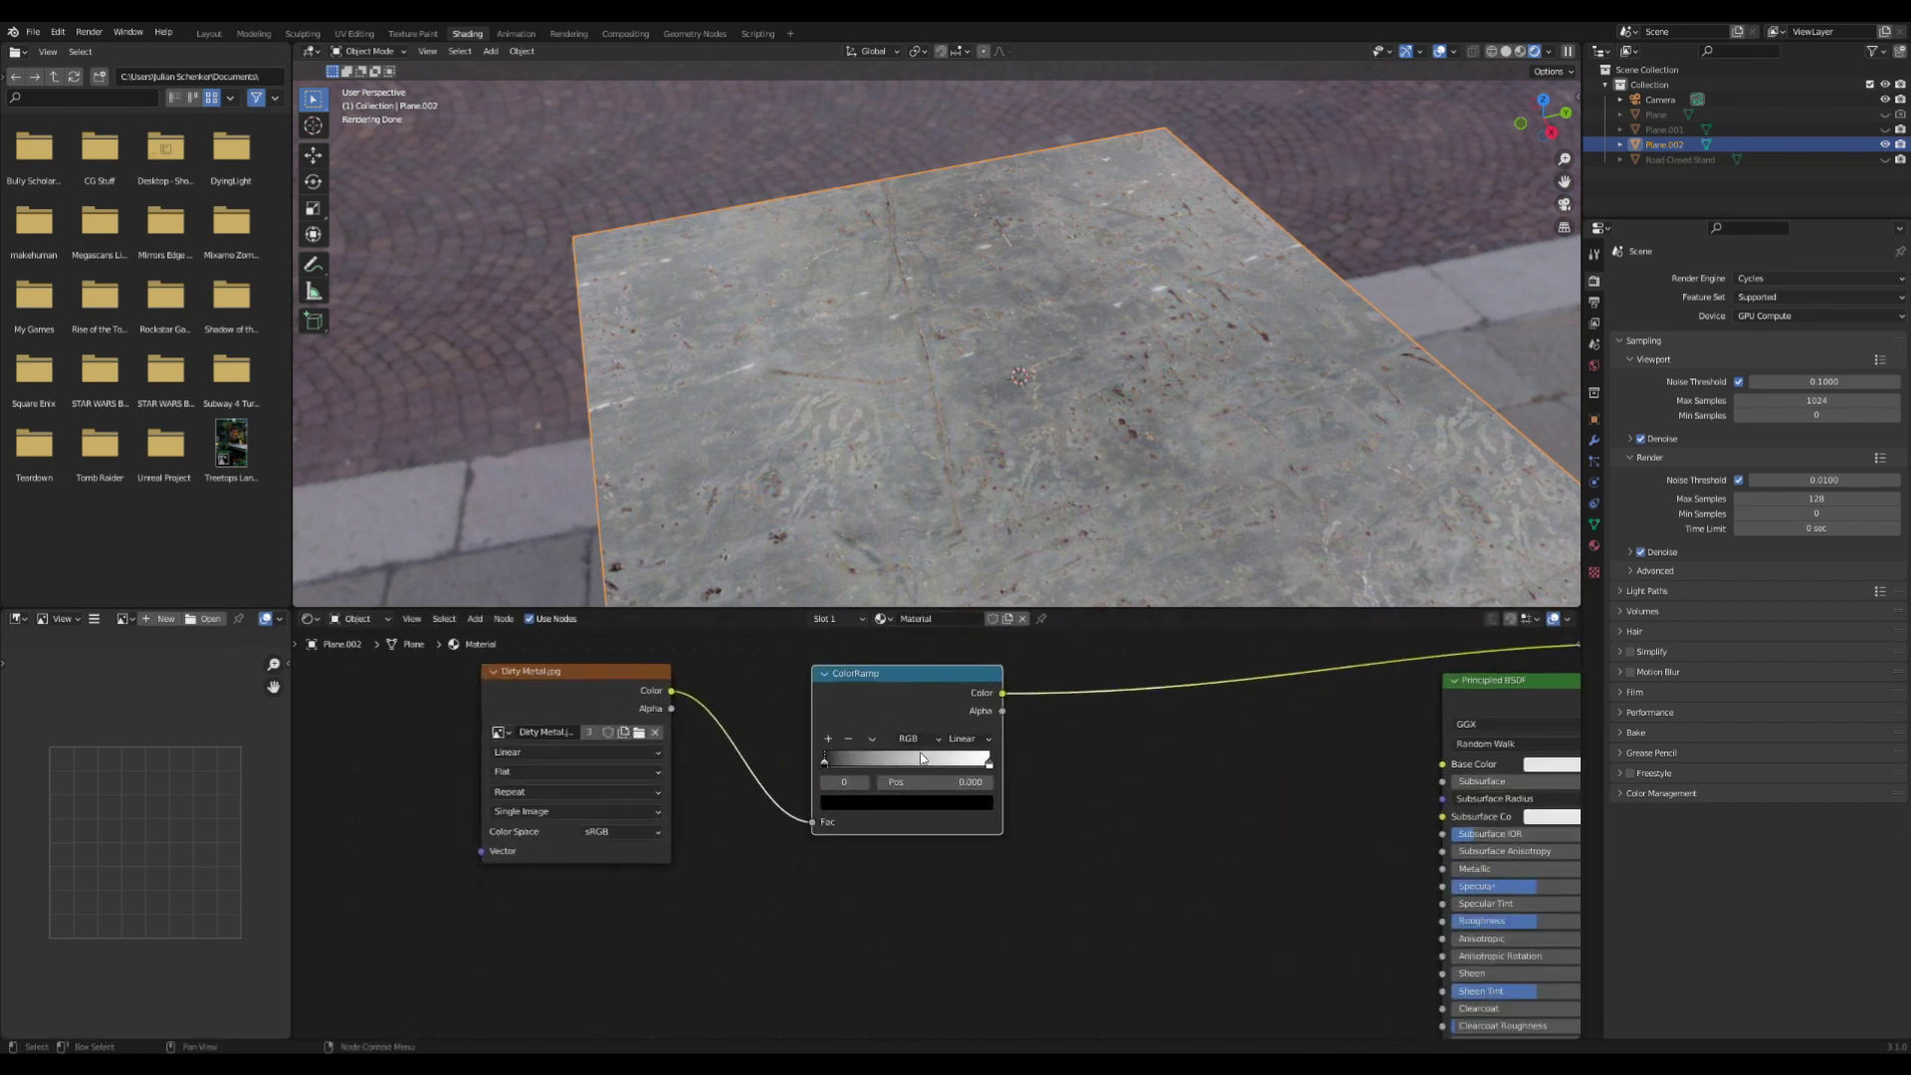
Set the ColorRamp's interpolation to Constant and move its white stop close to the black stop to form a patchy mask
click(966, 738)
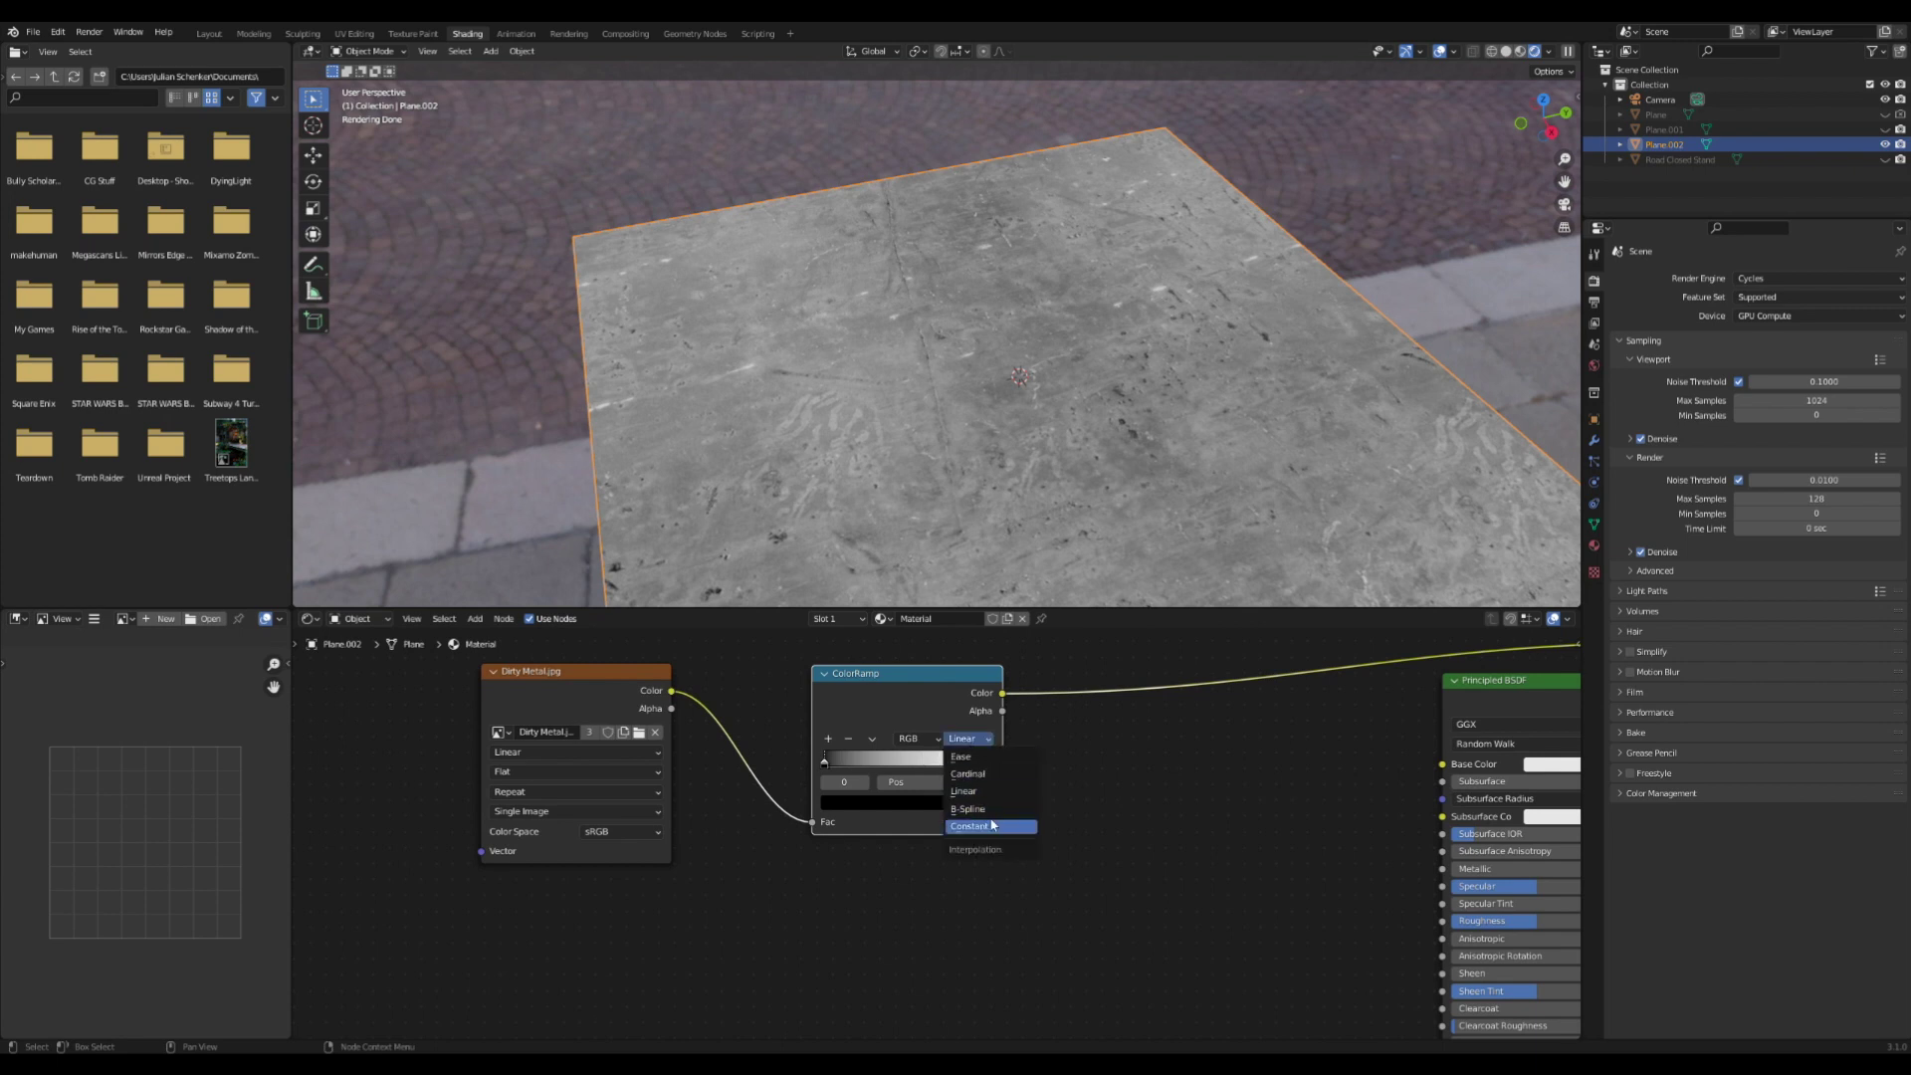
click(993, 825)
click(968, 739)
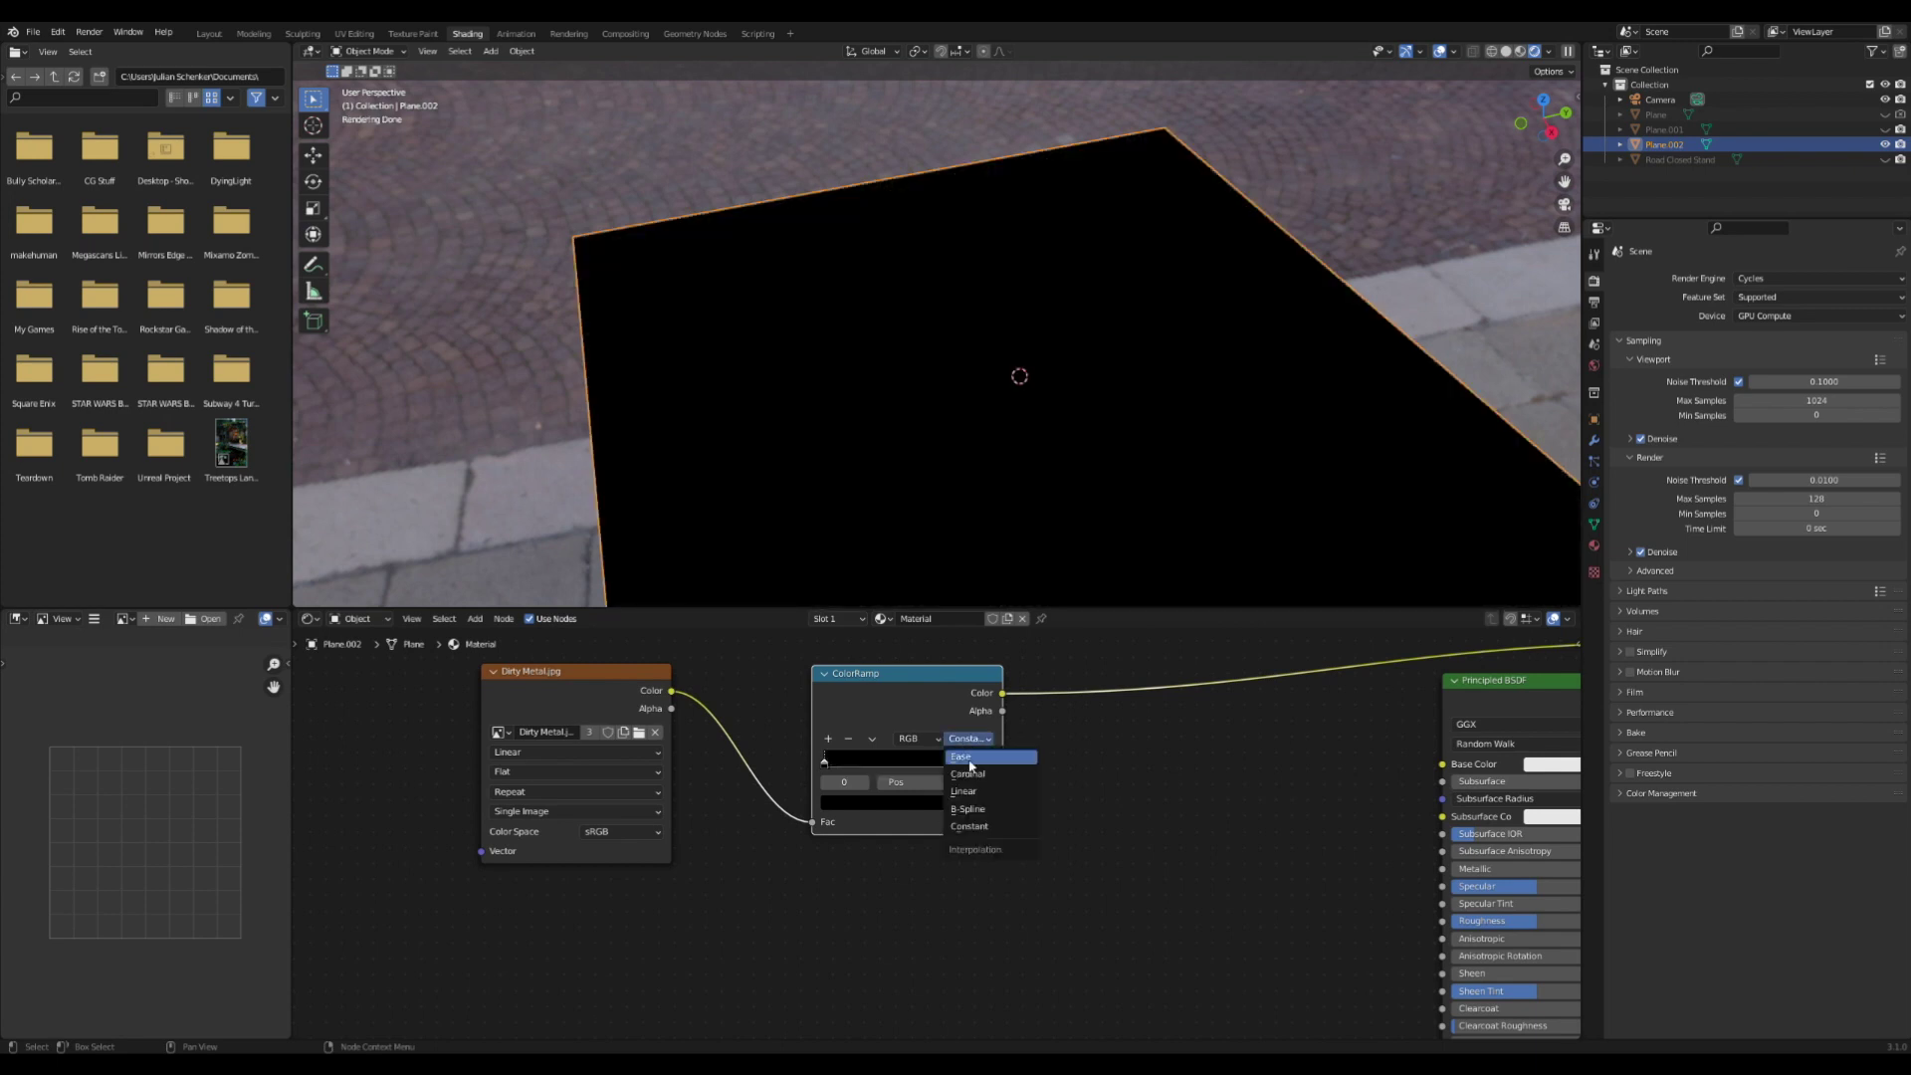
click(975, 826)
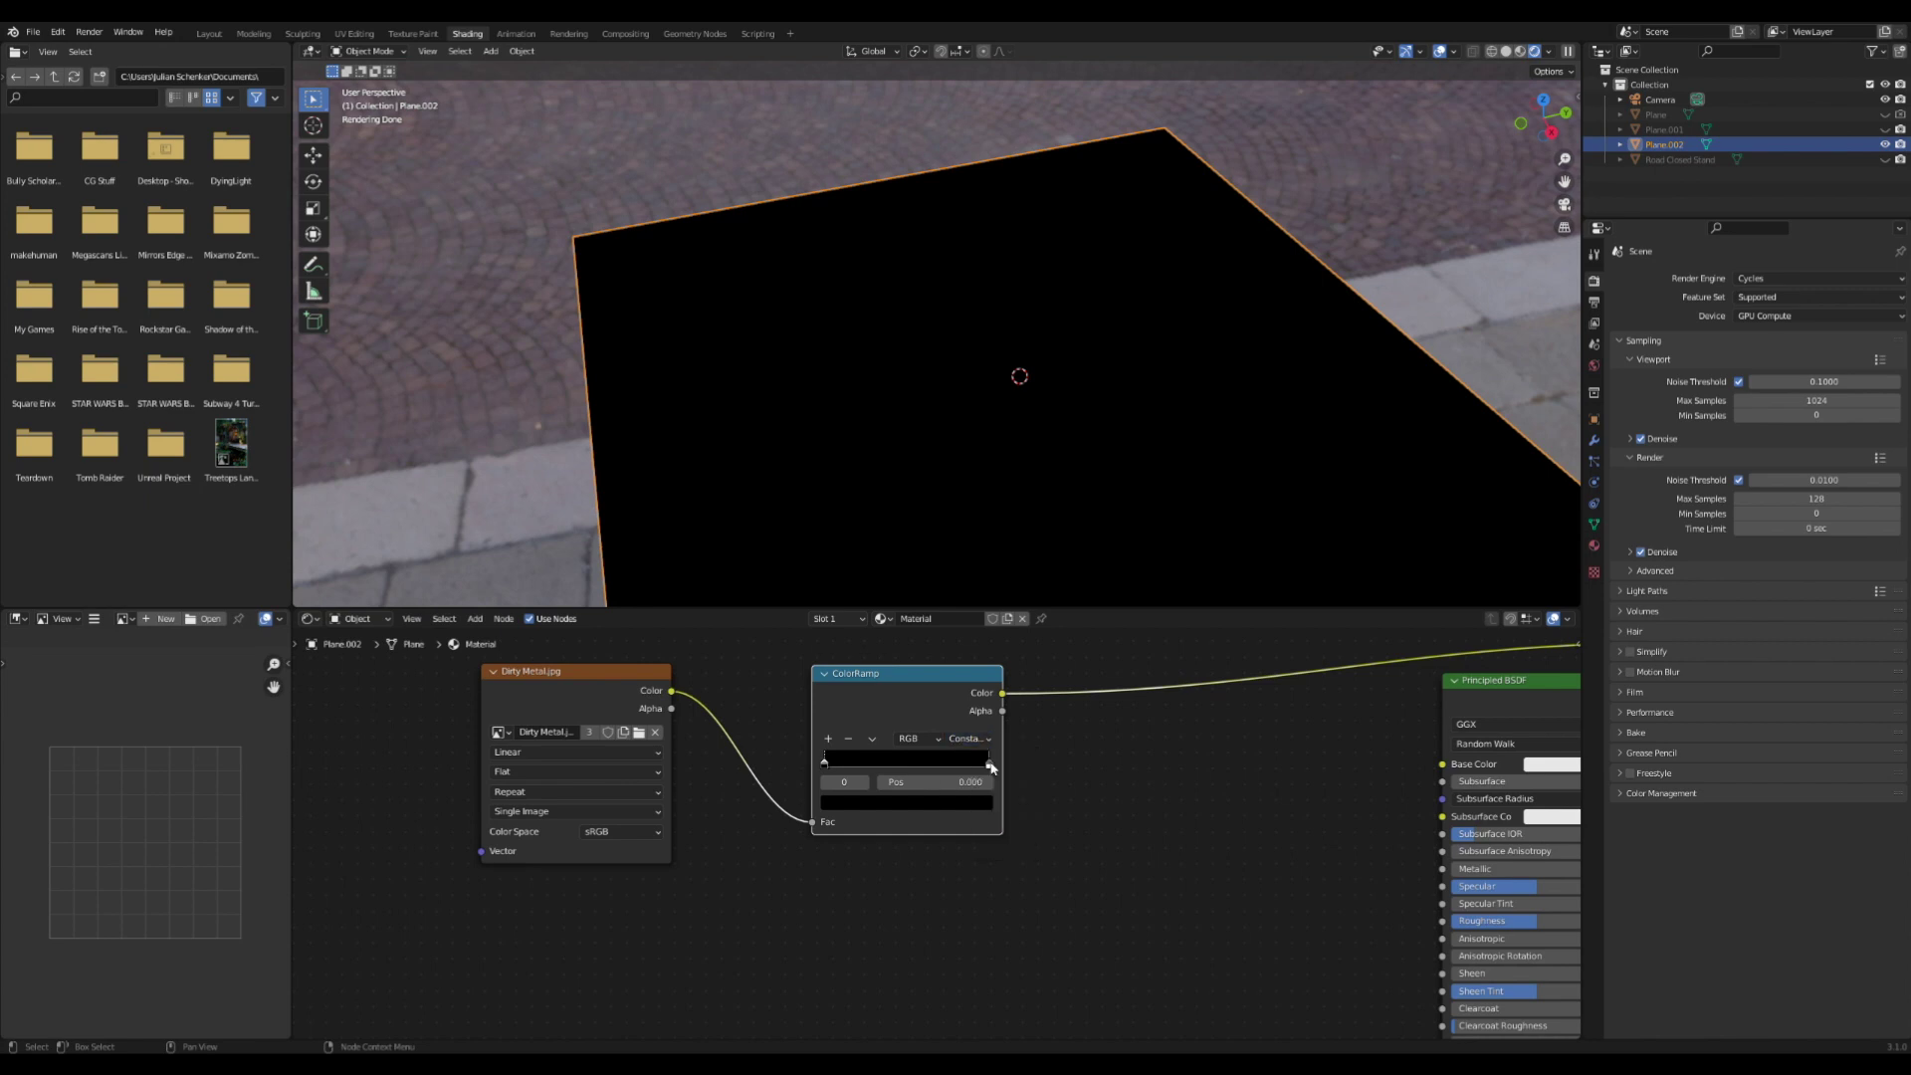
click(990, 764)
drag(991, 767, 832, 773)
Connect the Principled BSDF back to the material output and move the Dirty Metal.jpg and ColorRamp nodes away from it
scroll(883, 764, down, 7)
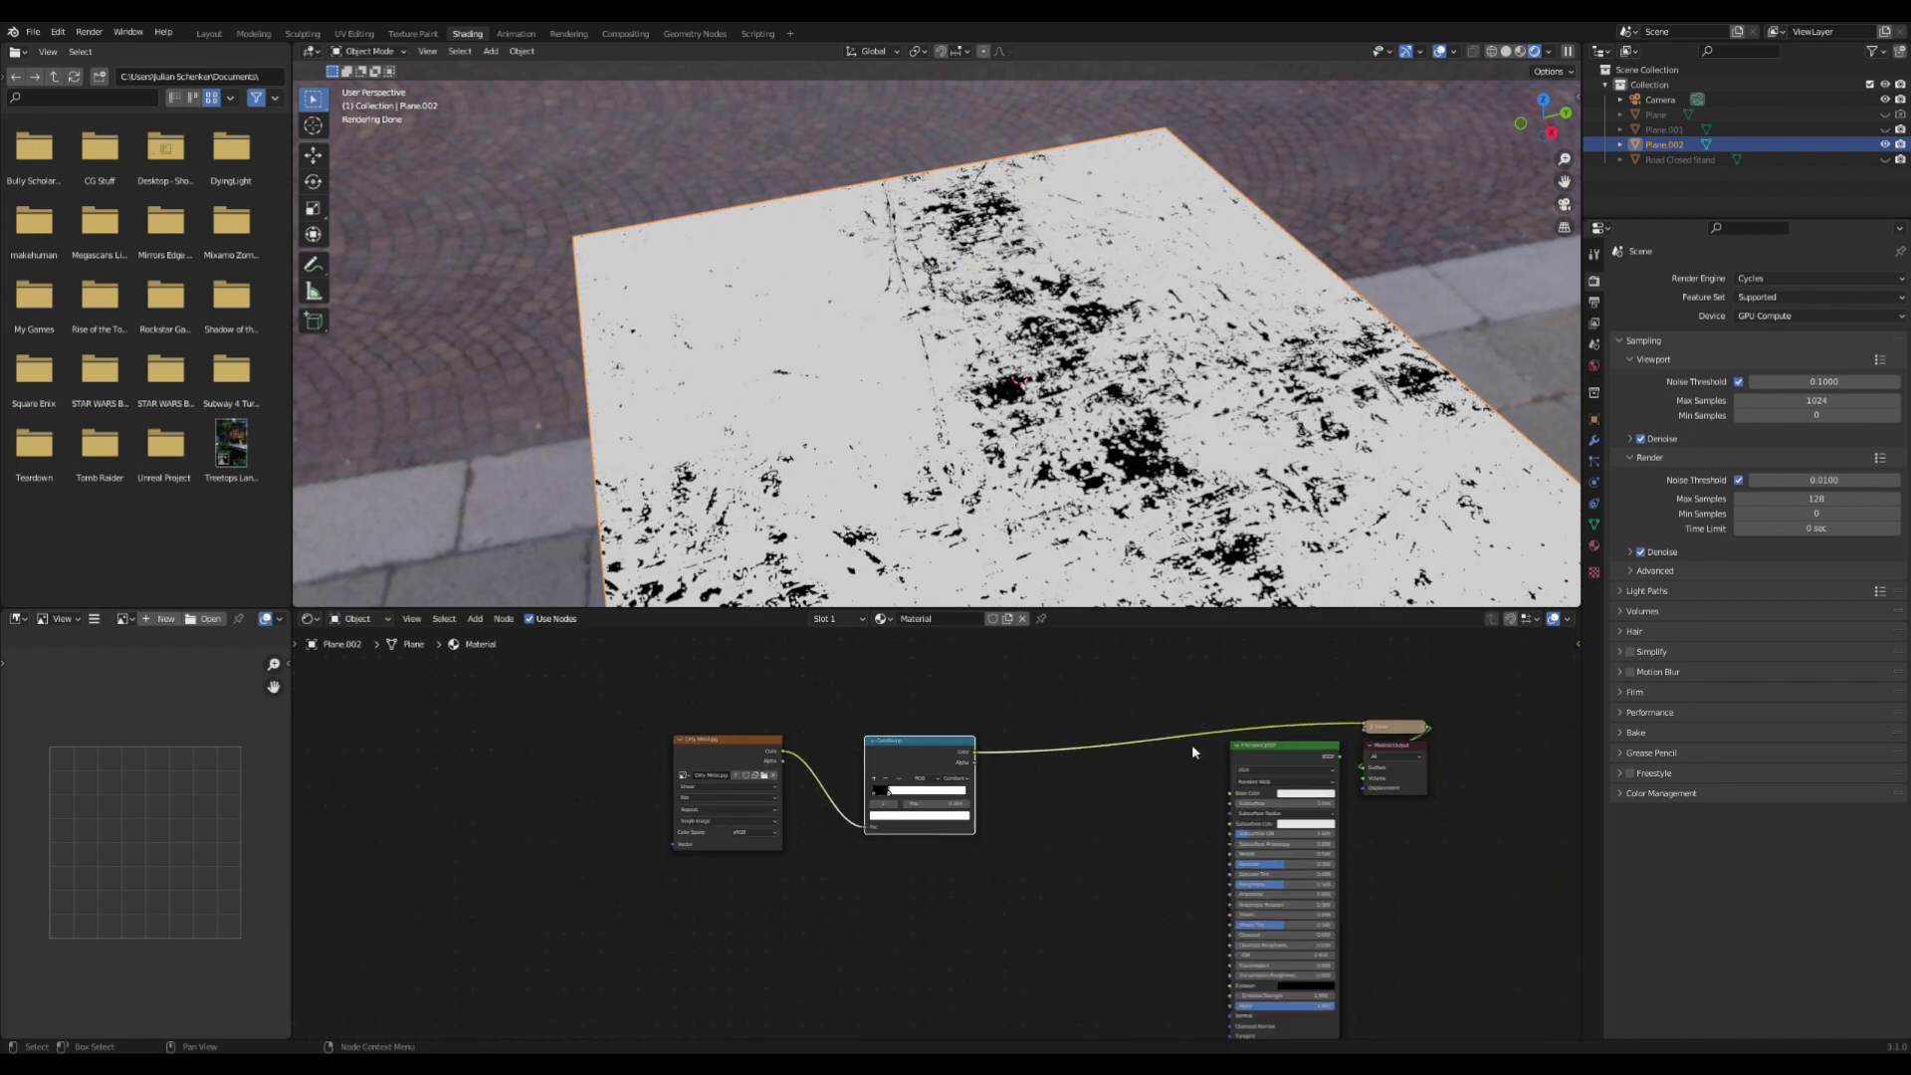
ctrl+shift+click(1264, 754)
drag(1078, 762, 741, 694)
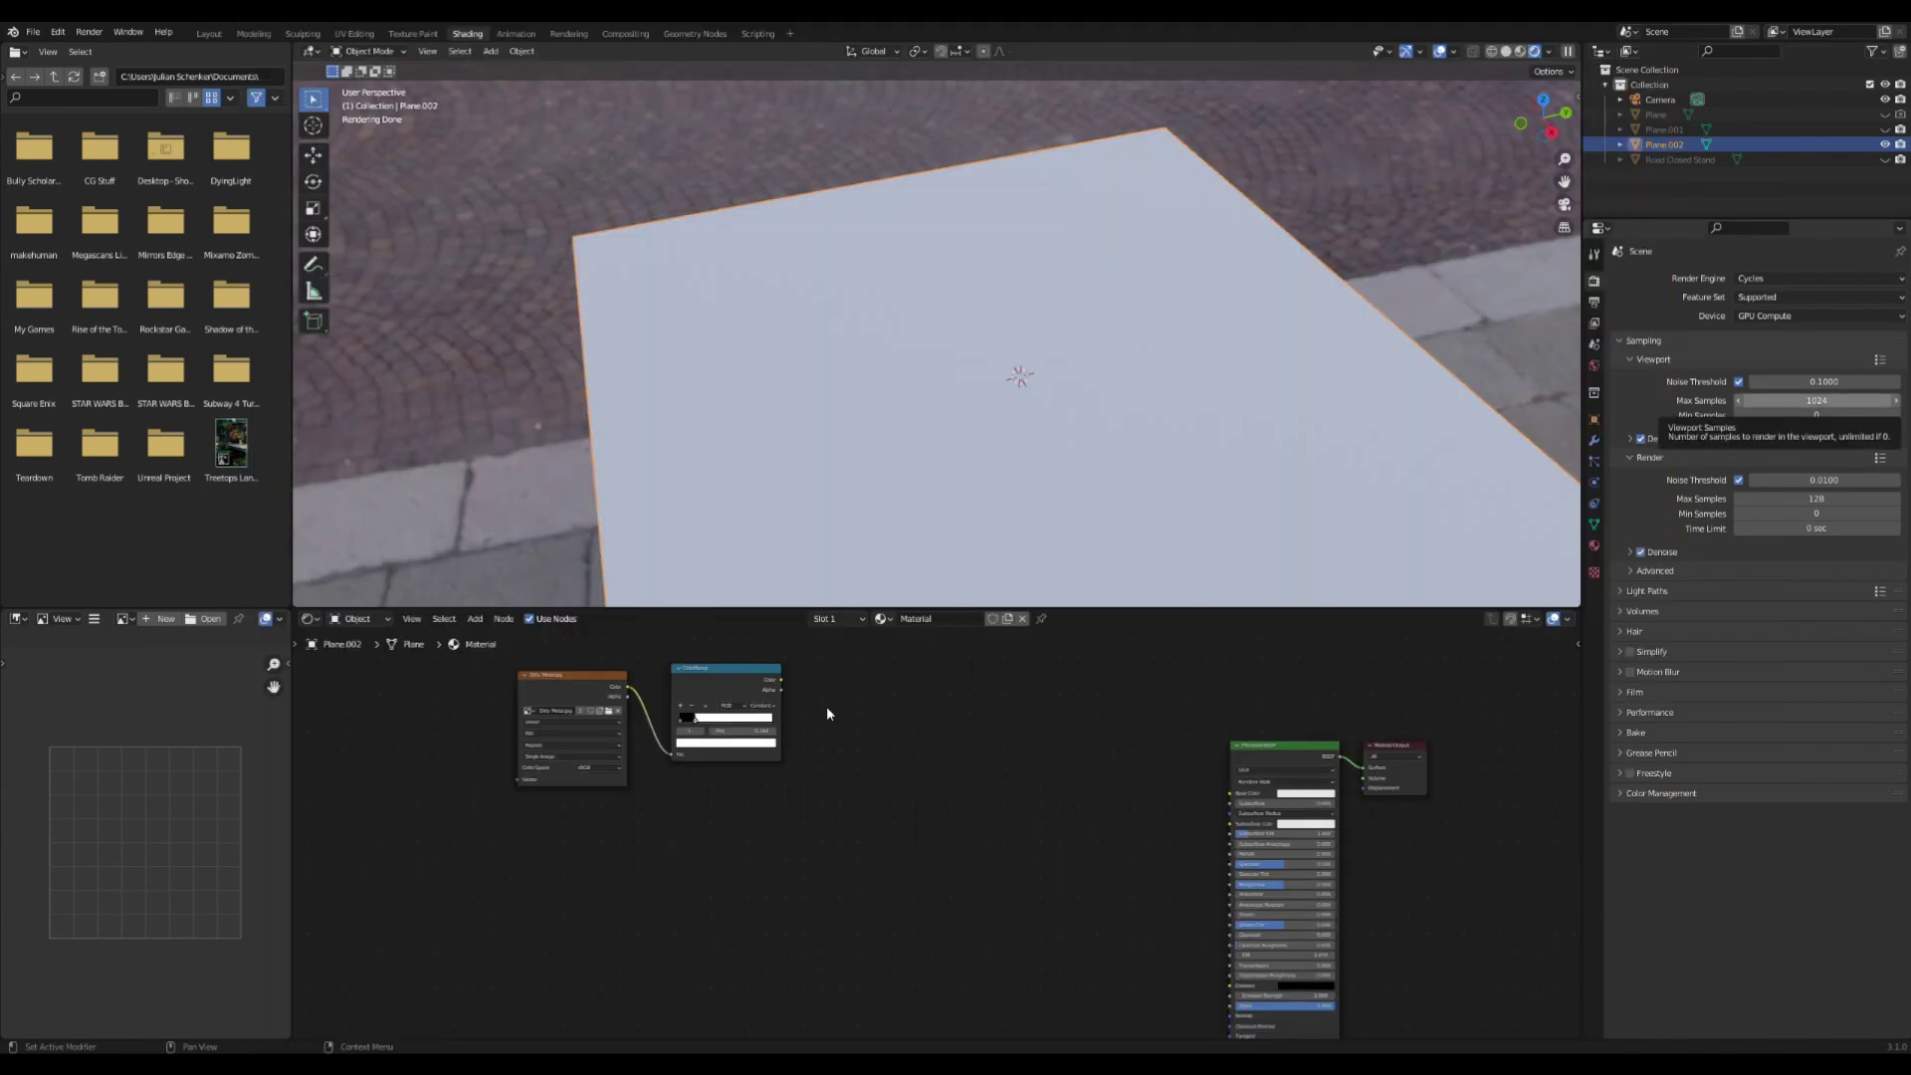
Add the Rust.jpg image texture below the ColorRamp, preview it on the plane, and connect its color to the Principled BSDF's Base Color
drag(827, 707, 667, 800)
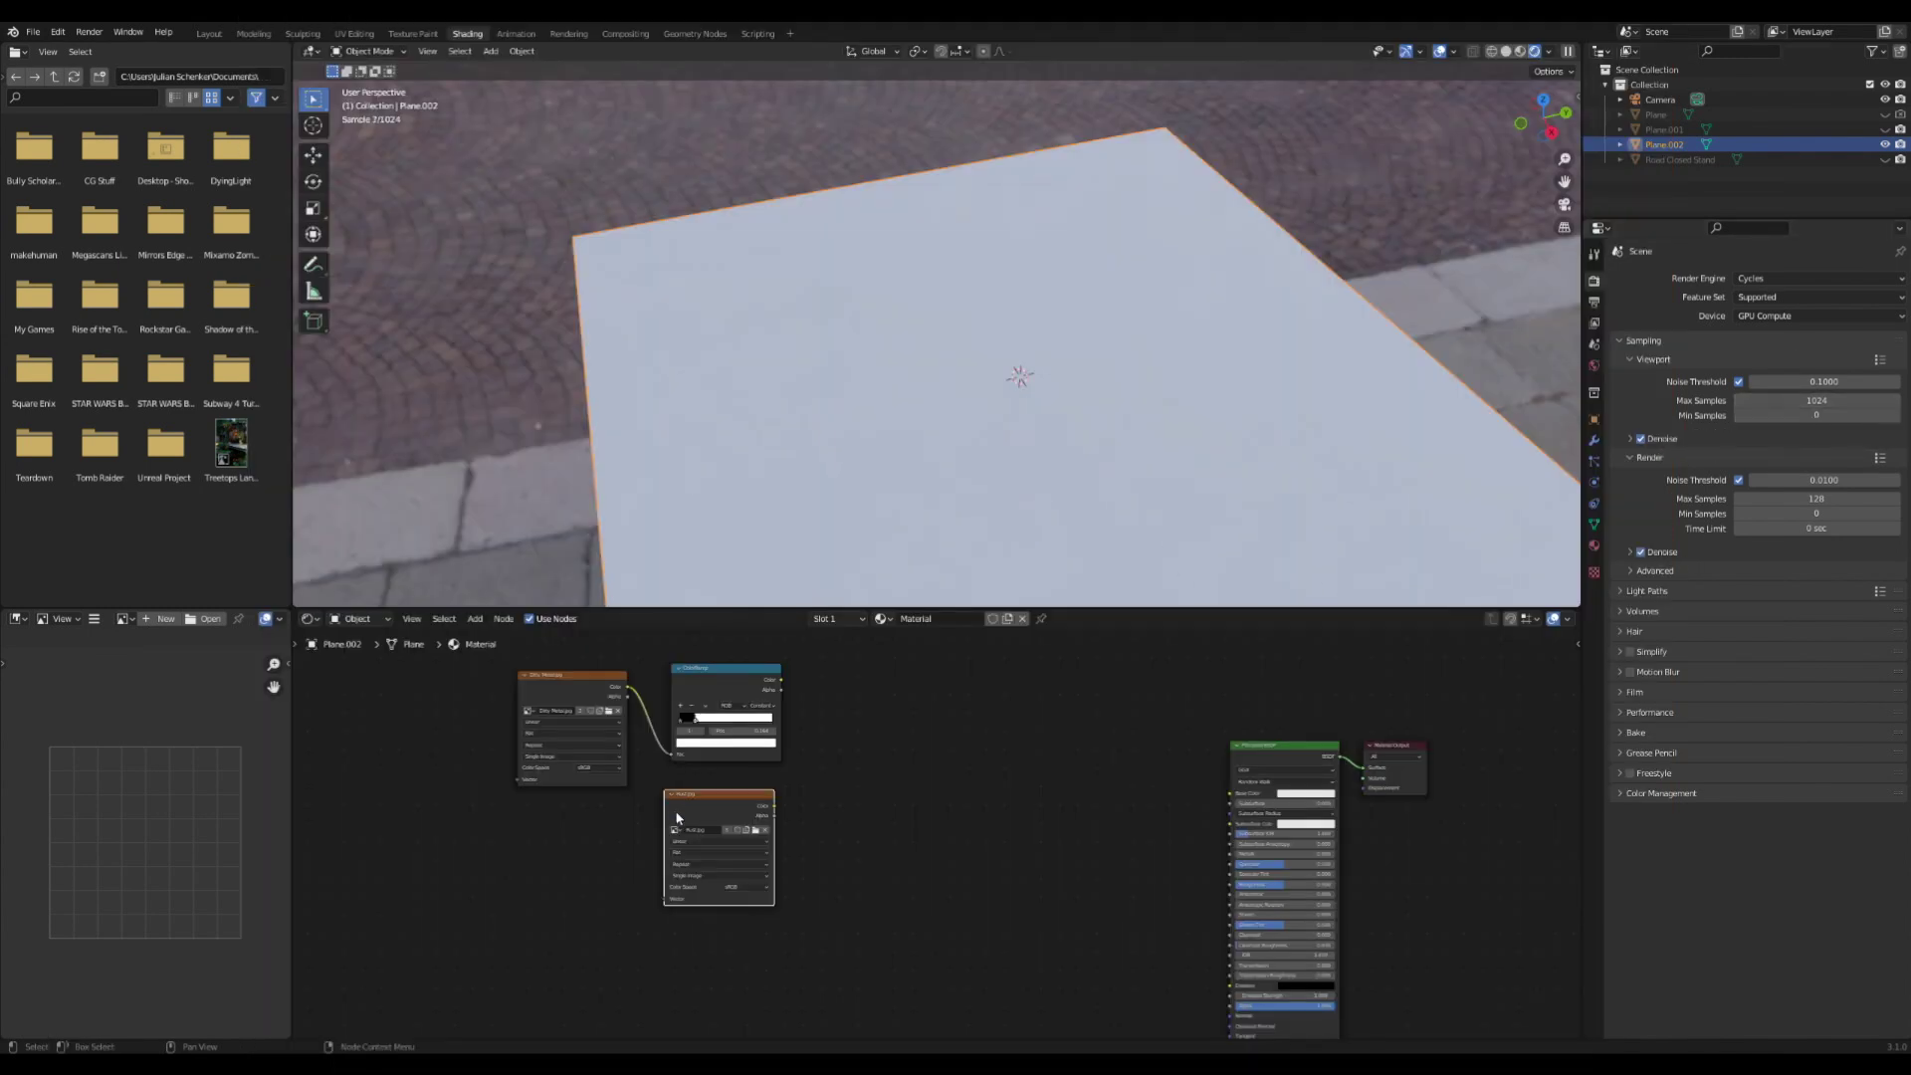
ctrl+shift+click(701, 816)
middle_drag(1203, 379, 1174, 557)
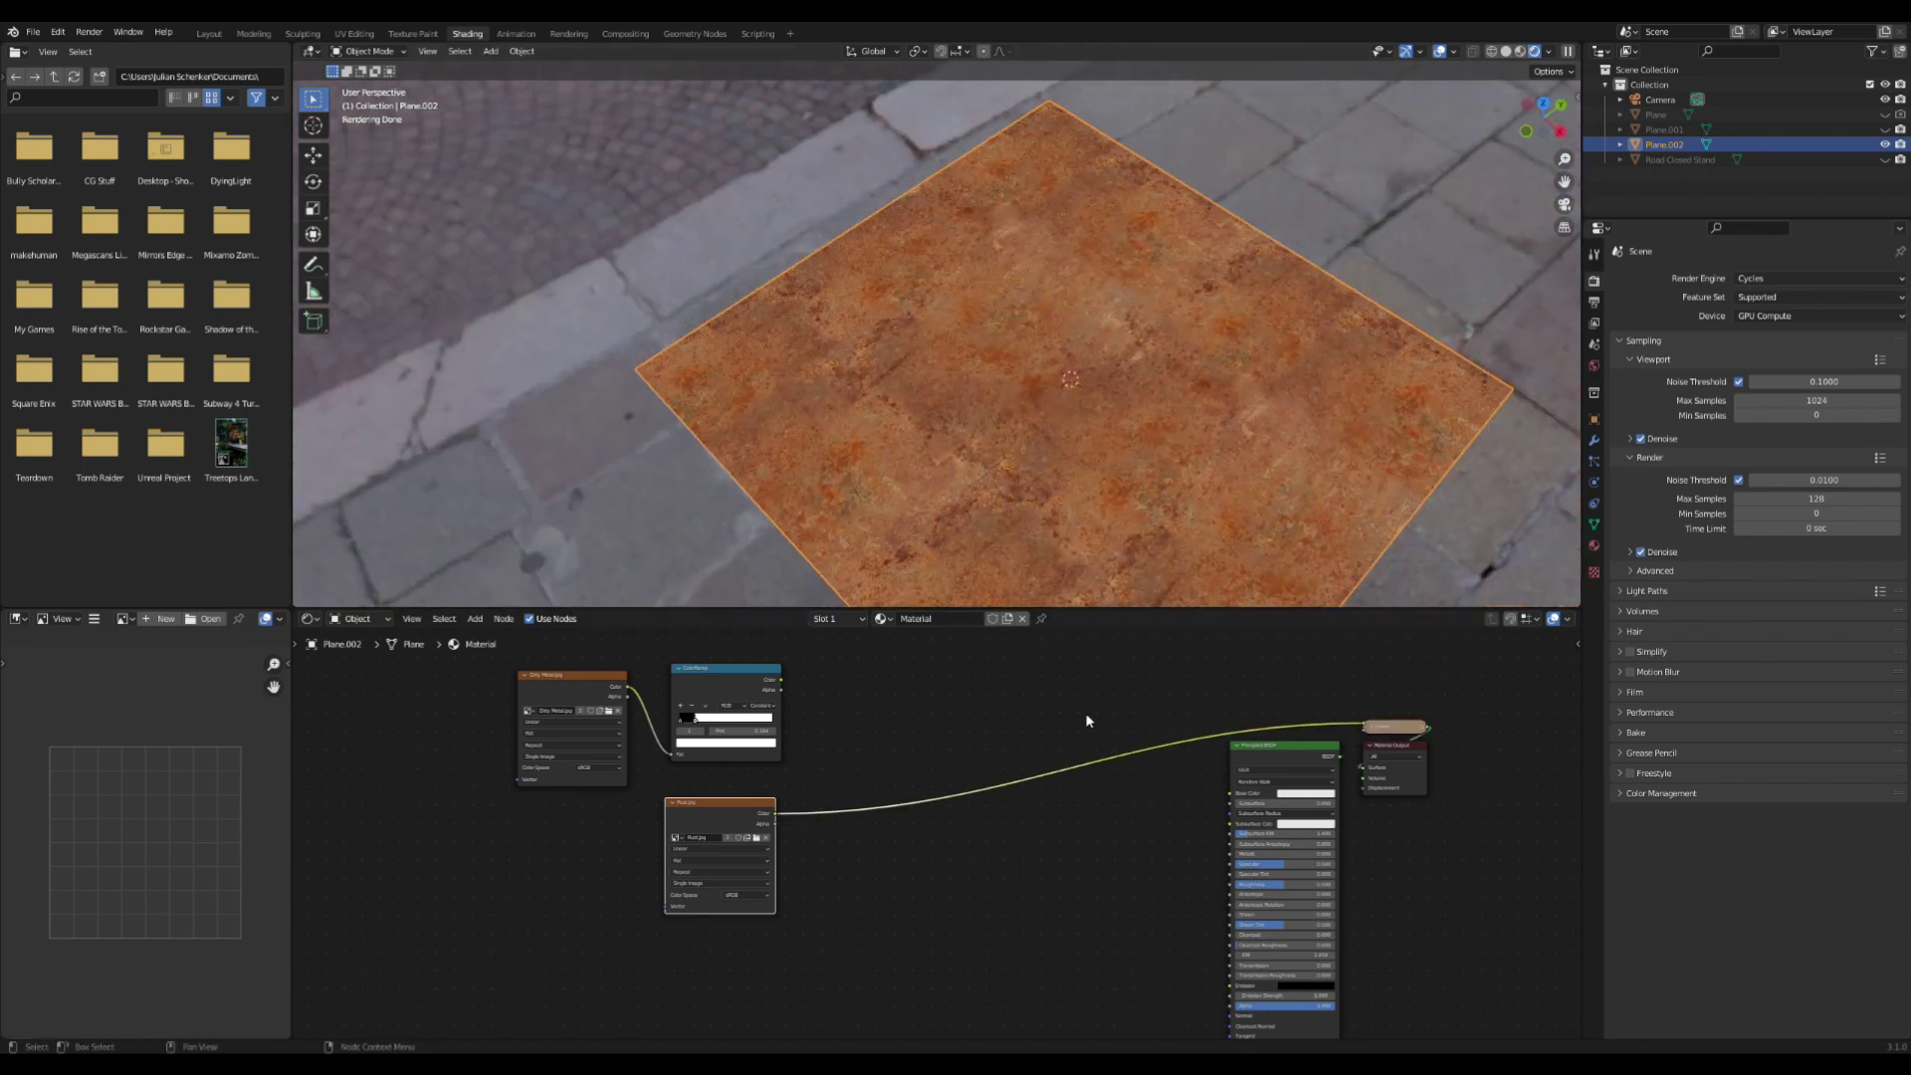
ctrl+shift+click(1271, 765)
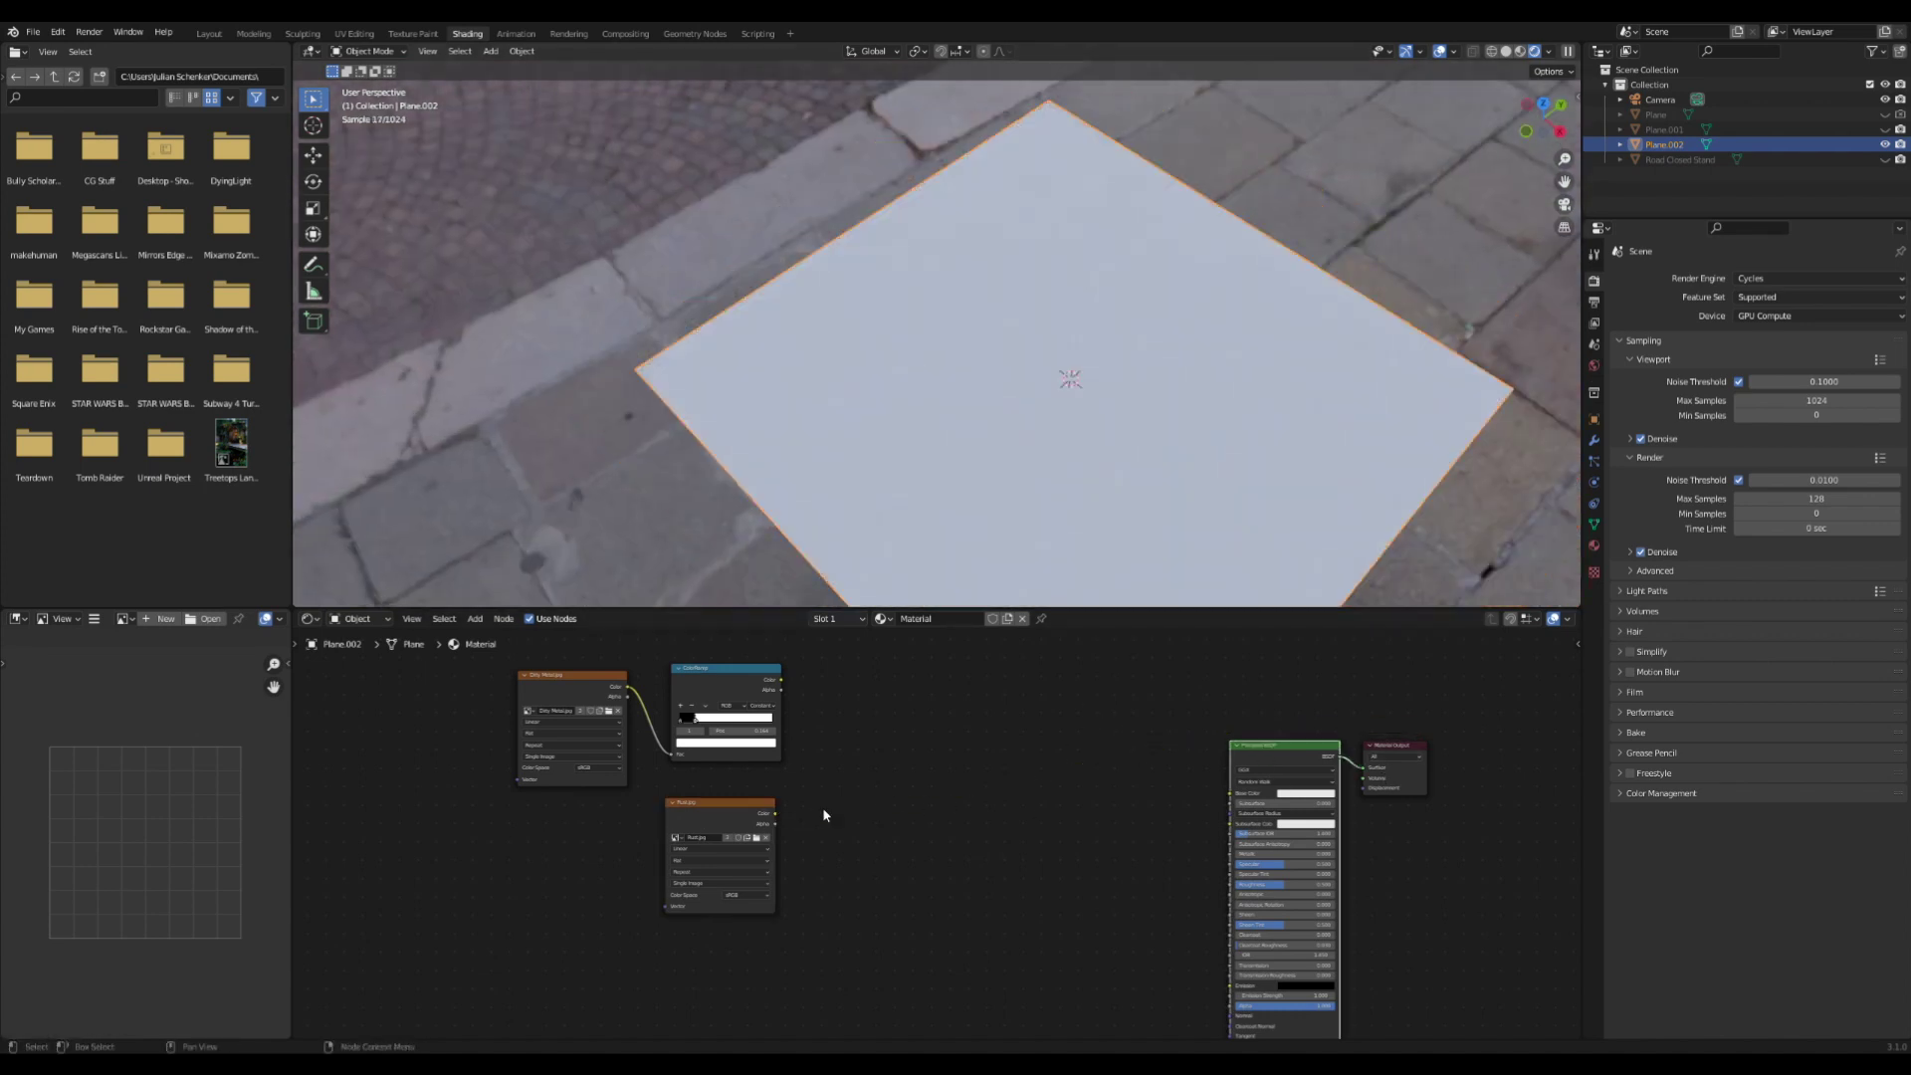
mouse_move(775, 809)
mouse_down()
mouse_move(1209, 791)
mouse_move(775, 817)
mouse_up()
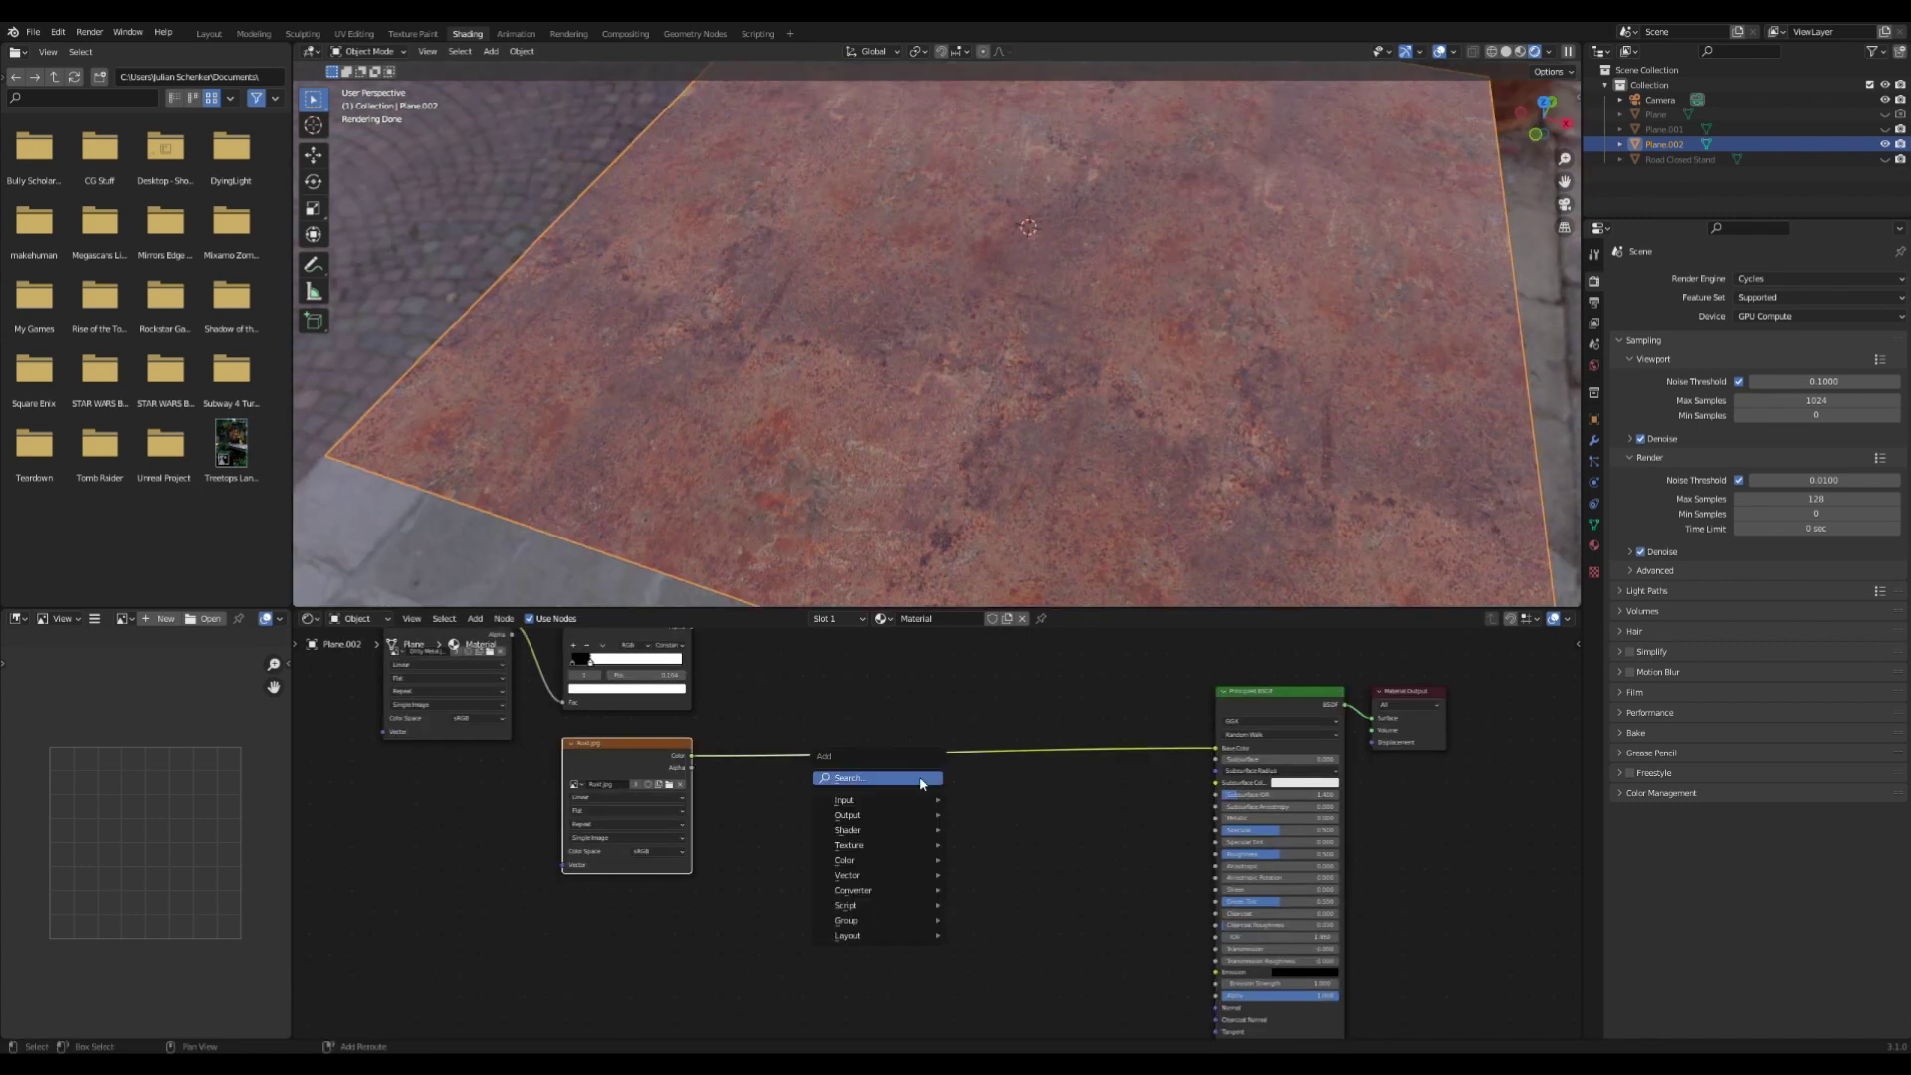
Insert a MixRGB node between the Rust.jpg texture and the Principled BSDF's Base Color
click(941, 778)
text(mix)
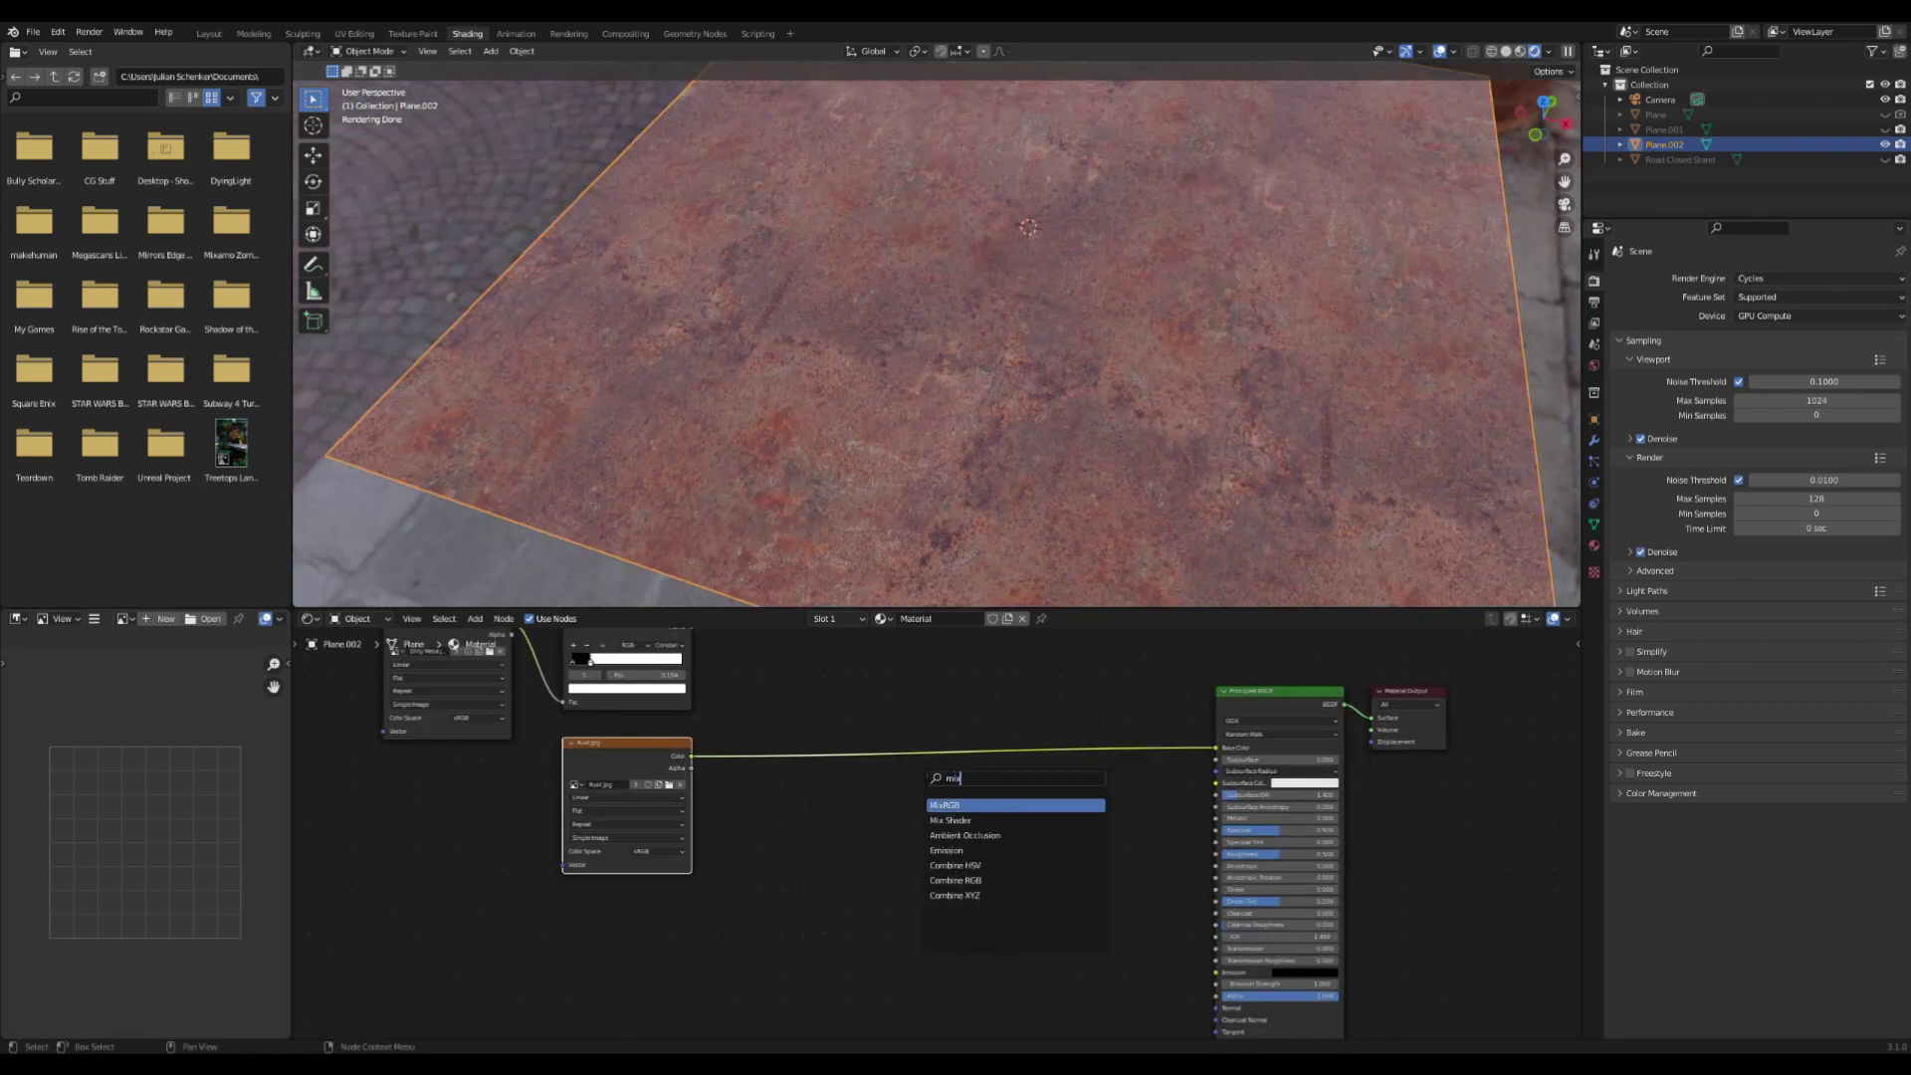
click(963, 805)
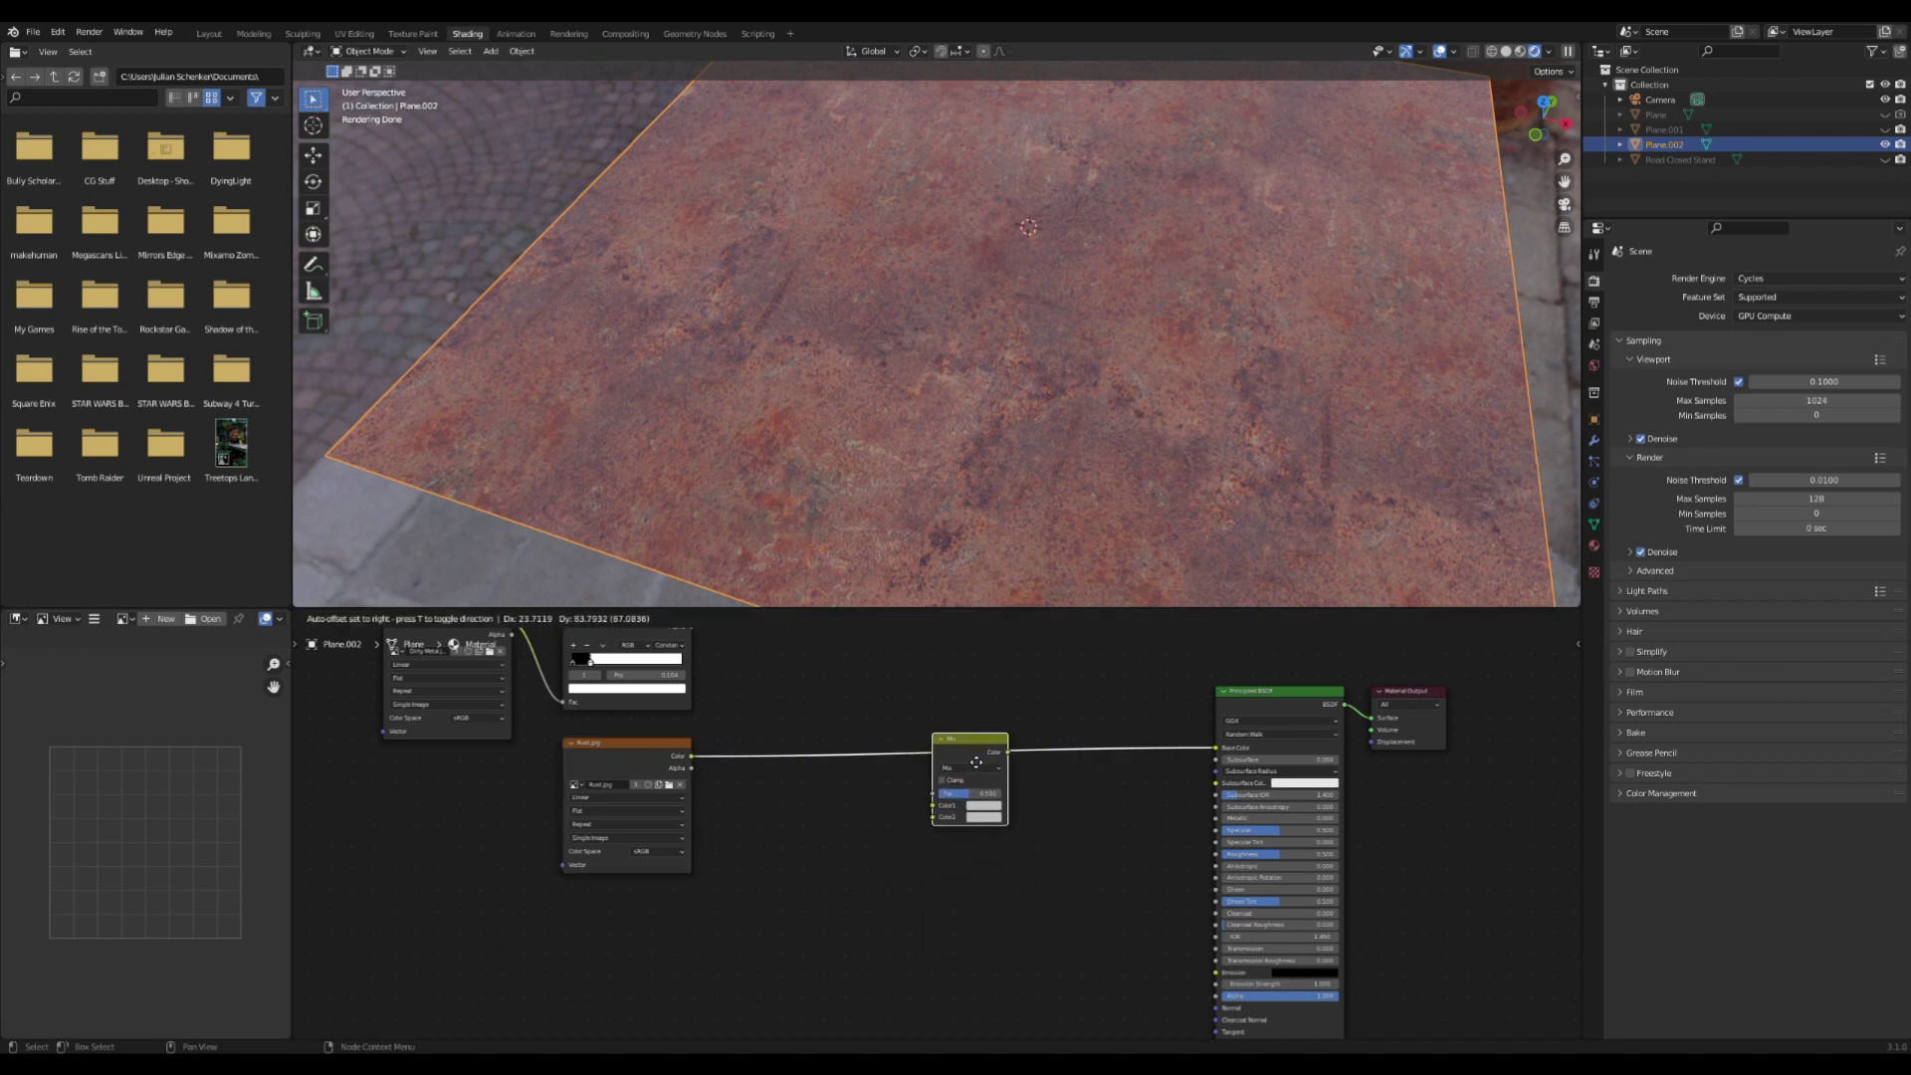
click(959, 751)
middle_drag(874, 742, 888, 765)
middle_drag(992, 560, 1041, 504)
middle_drag(732, 805, 749, 832)
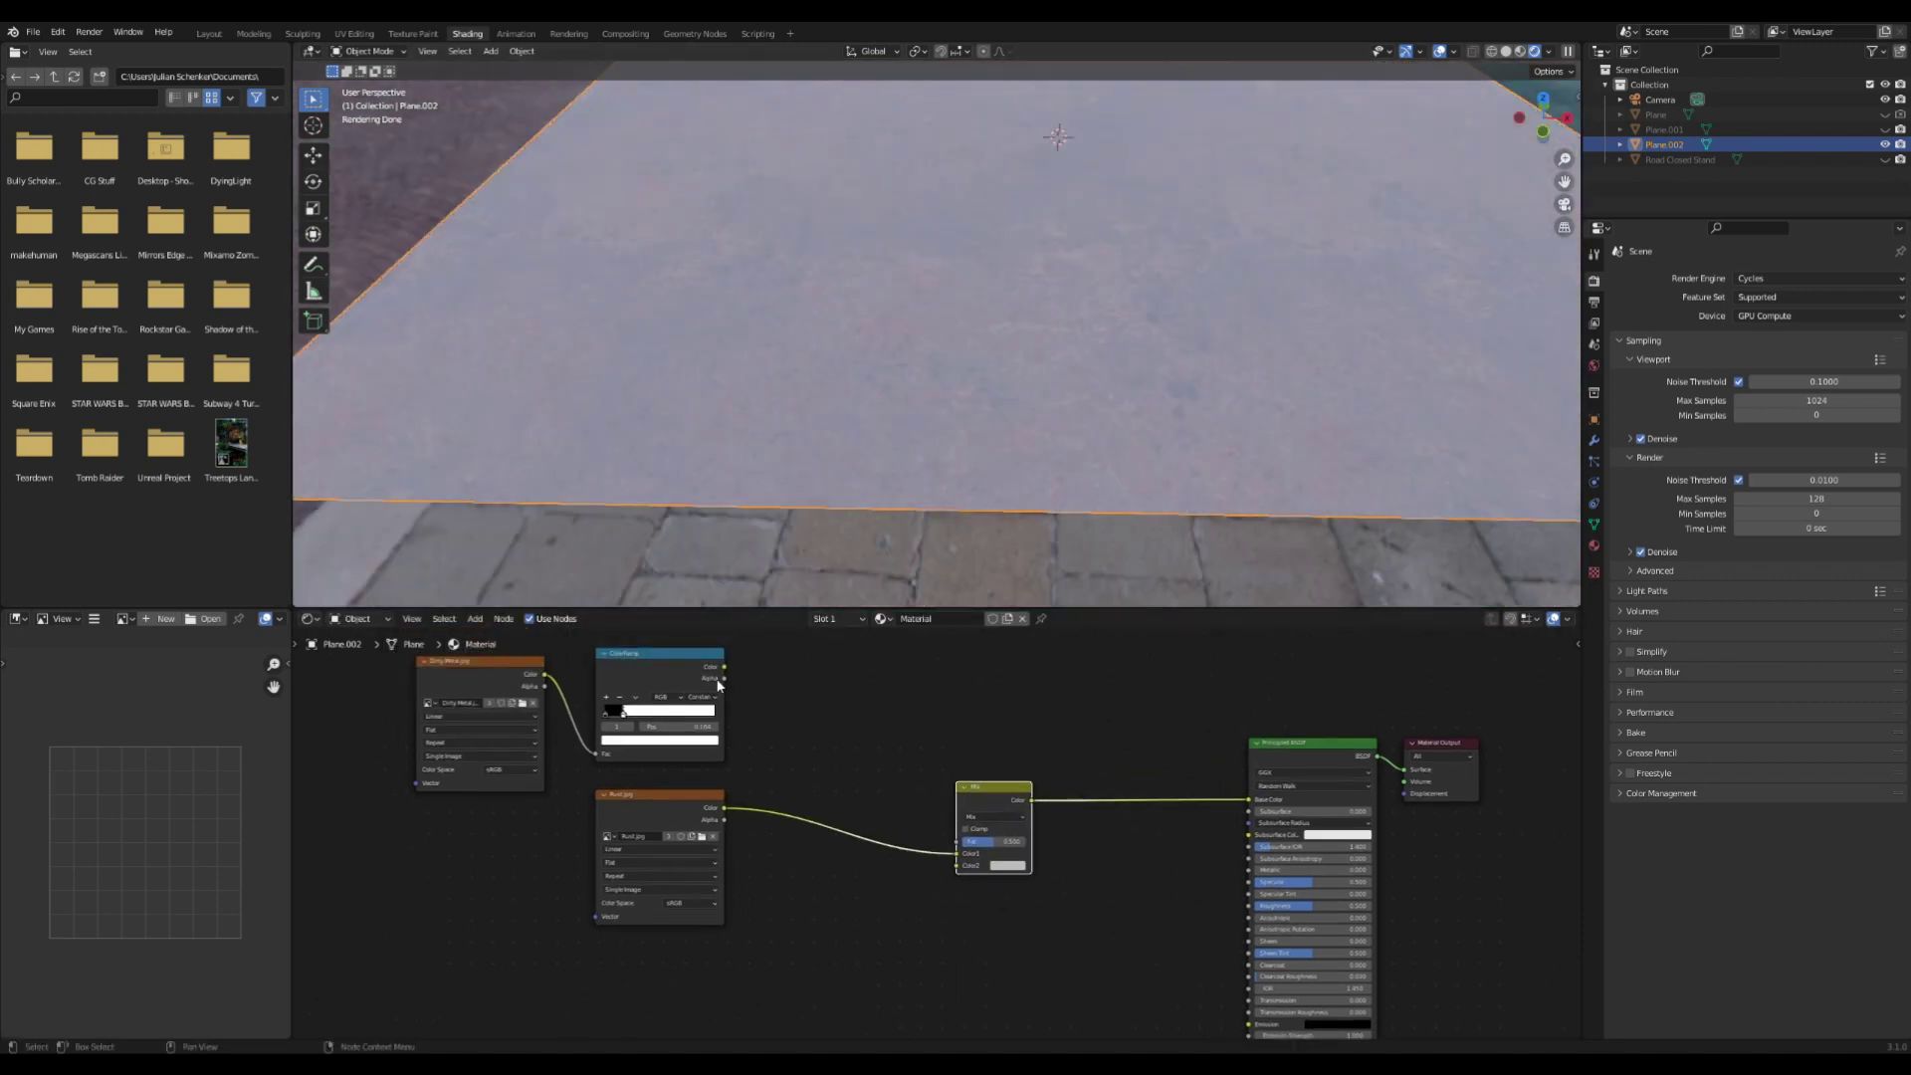
Align the Dirty Metal.jpg and ColorRamp nodes, connect the ColorRamp's color to the Mix node's Fac, and check the rust patches on the plane
drag(638, 657, 640, 666)
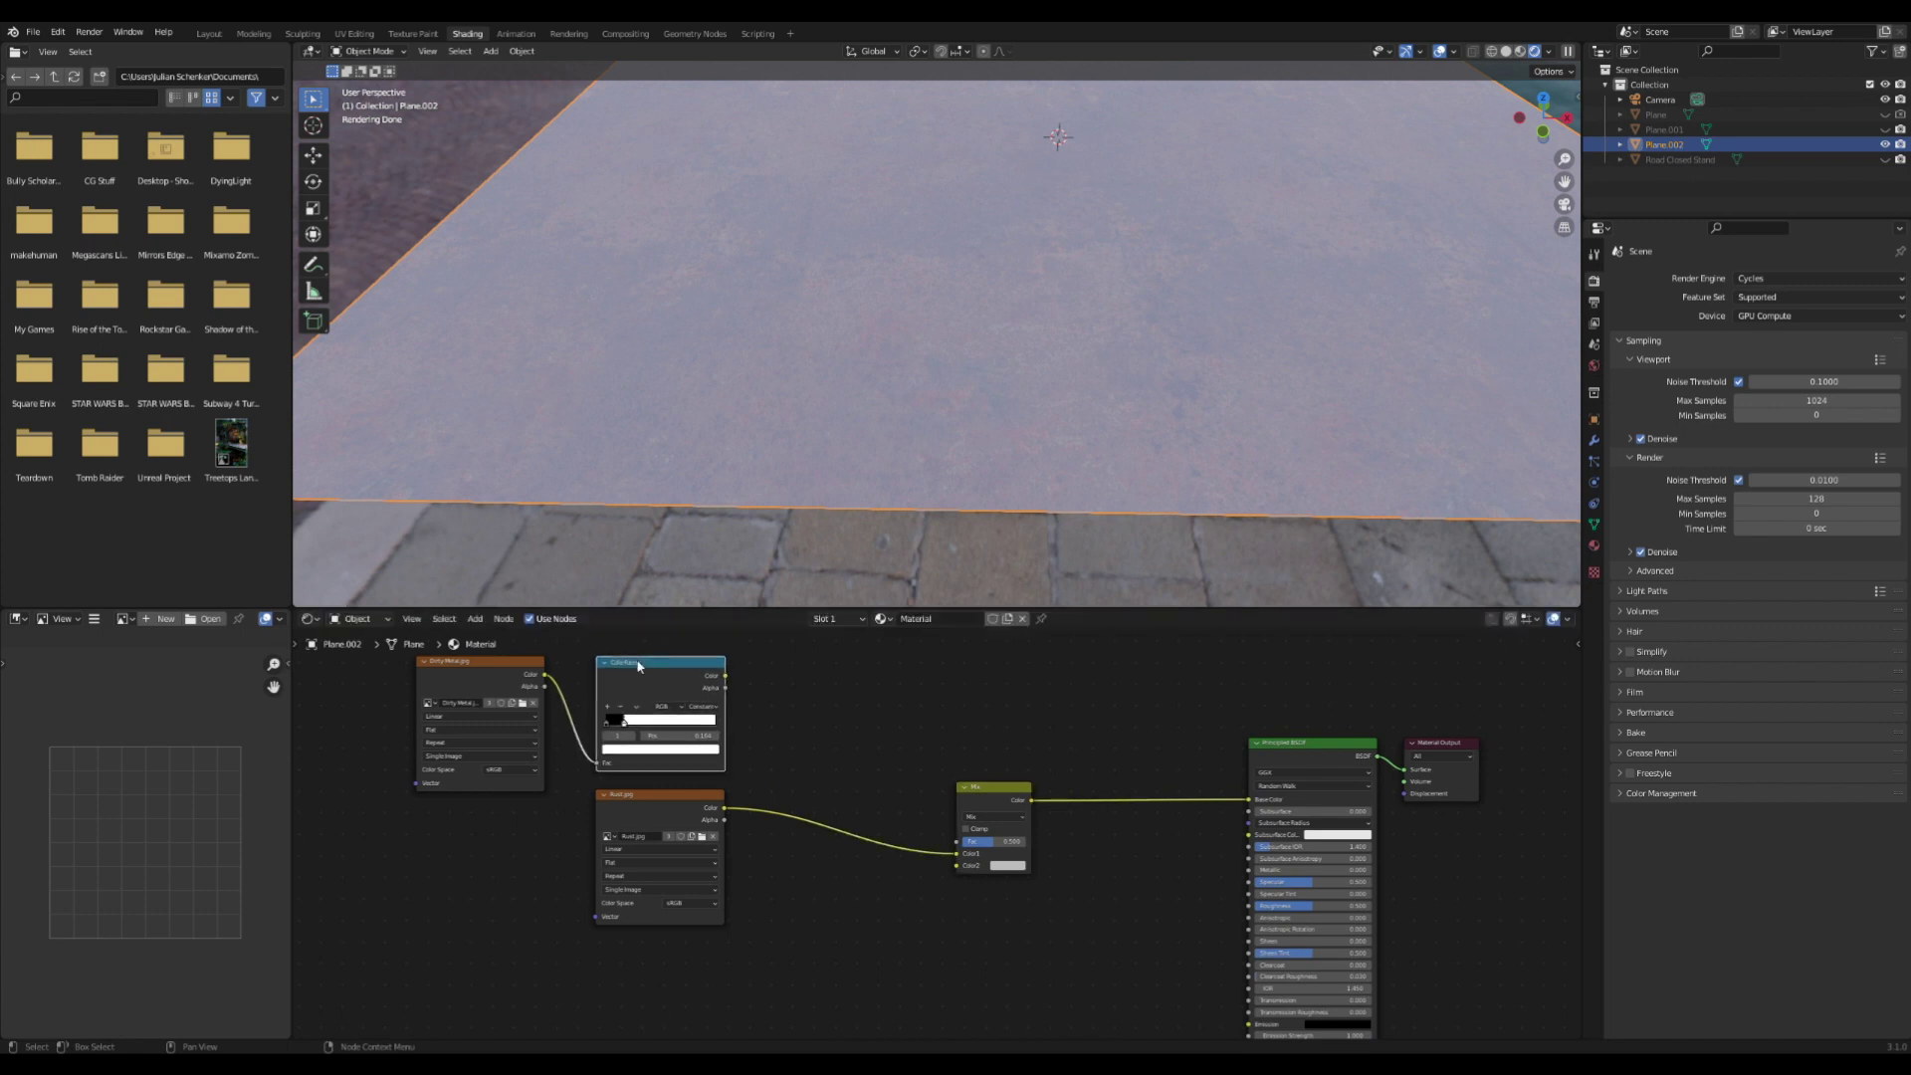
drag(505, 684, 517, 676)
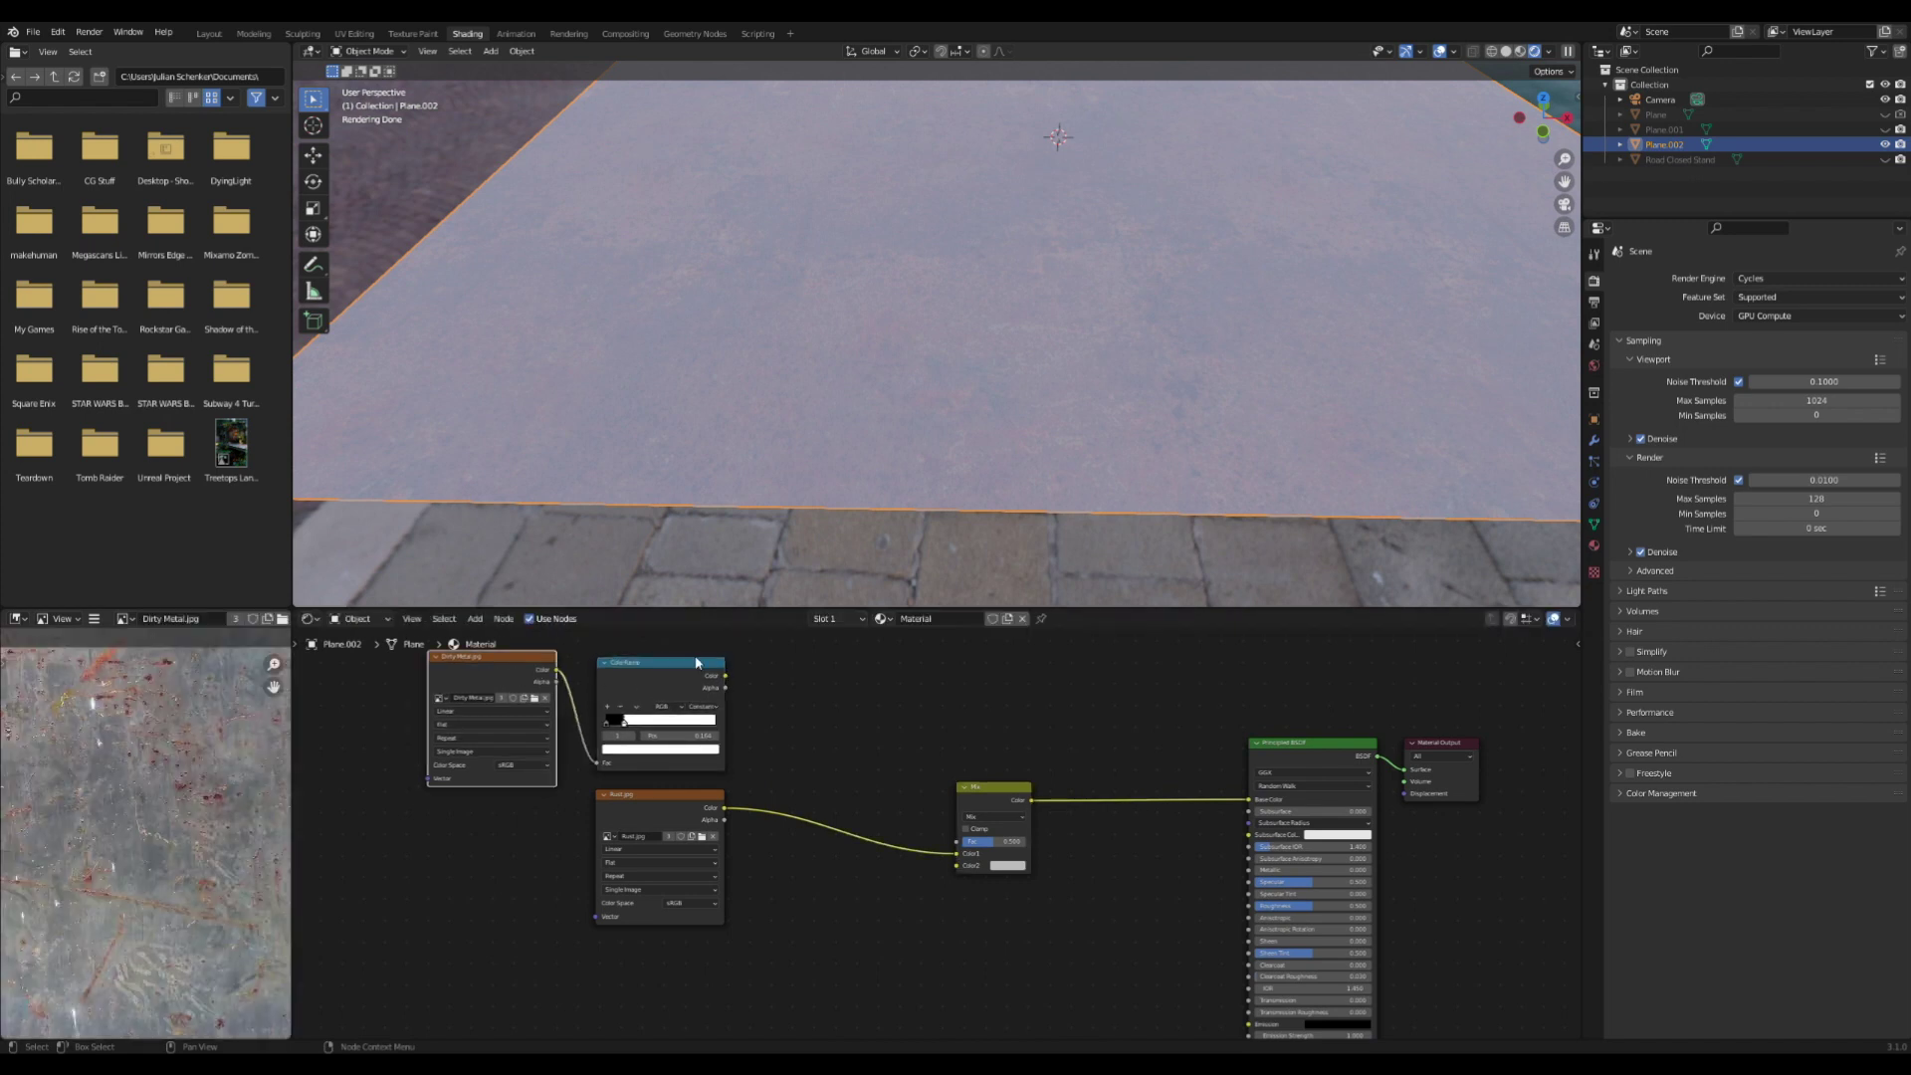
drag(725, 677, 968, 843)
scroll(1087, 567, up, 6)
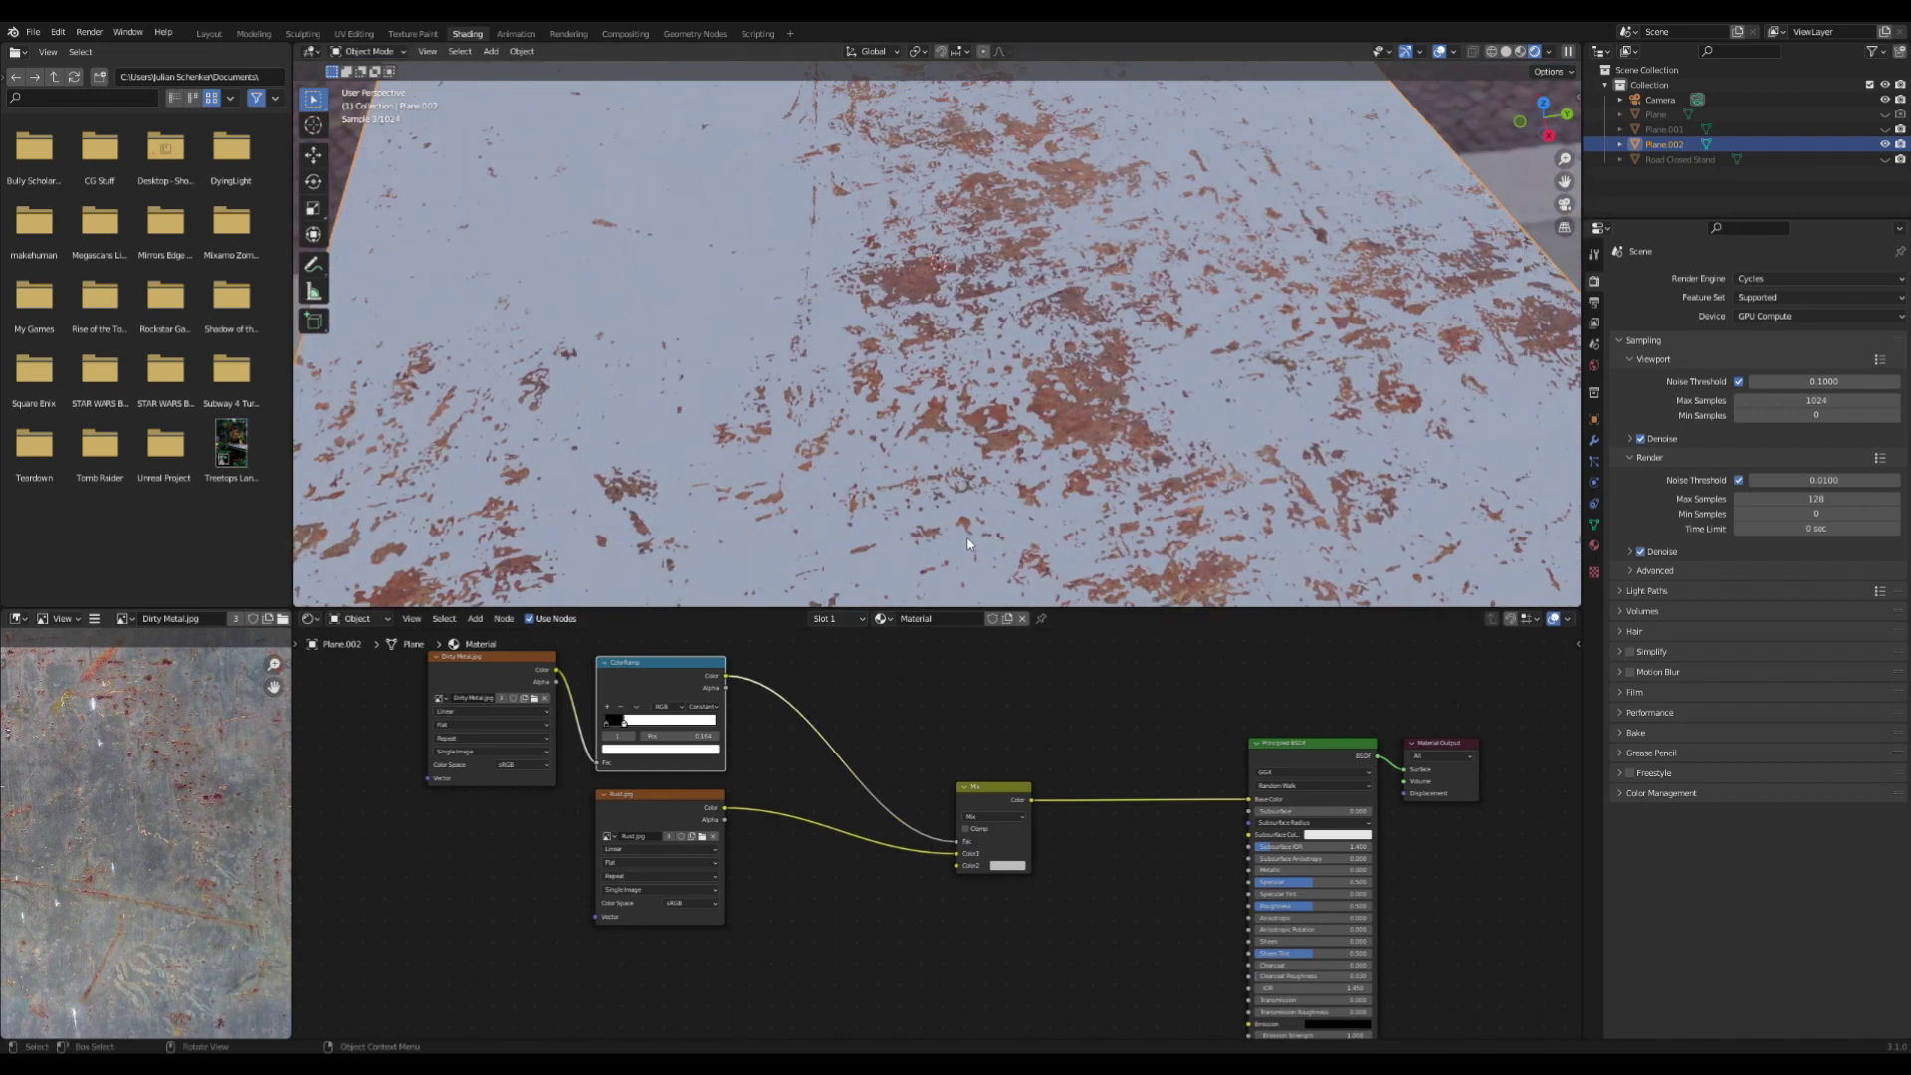
scroll(979, 522, down, 3)
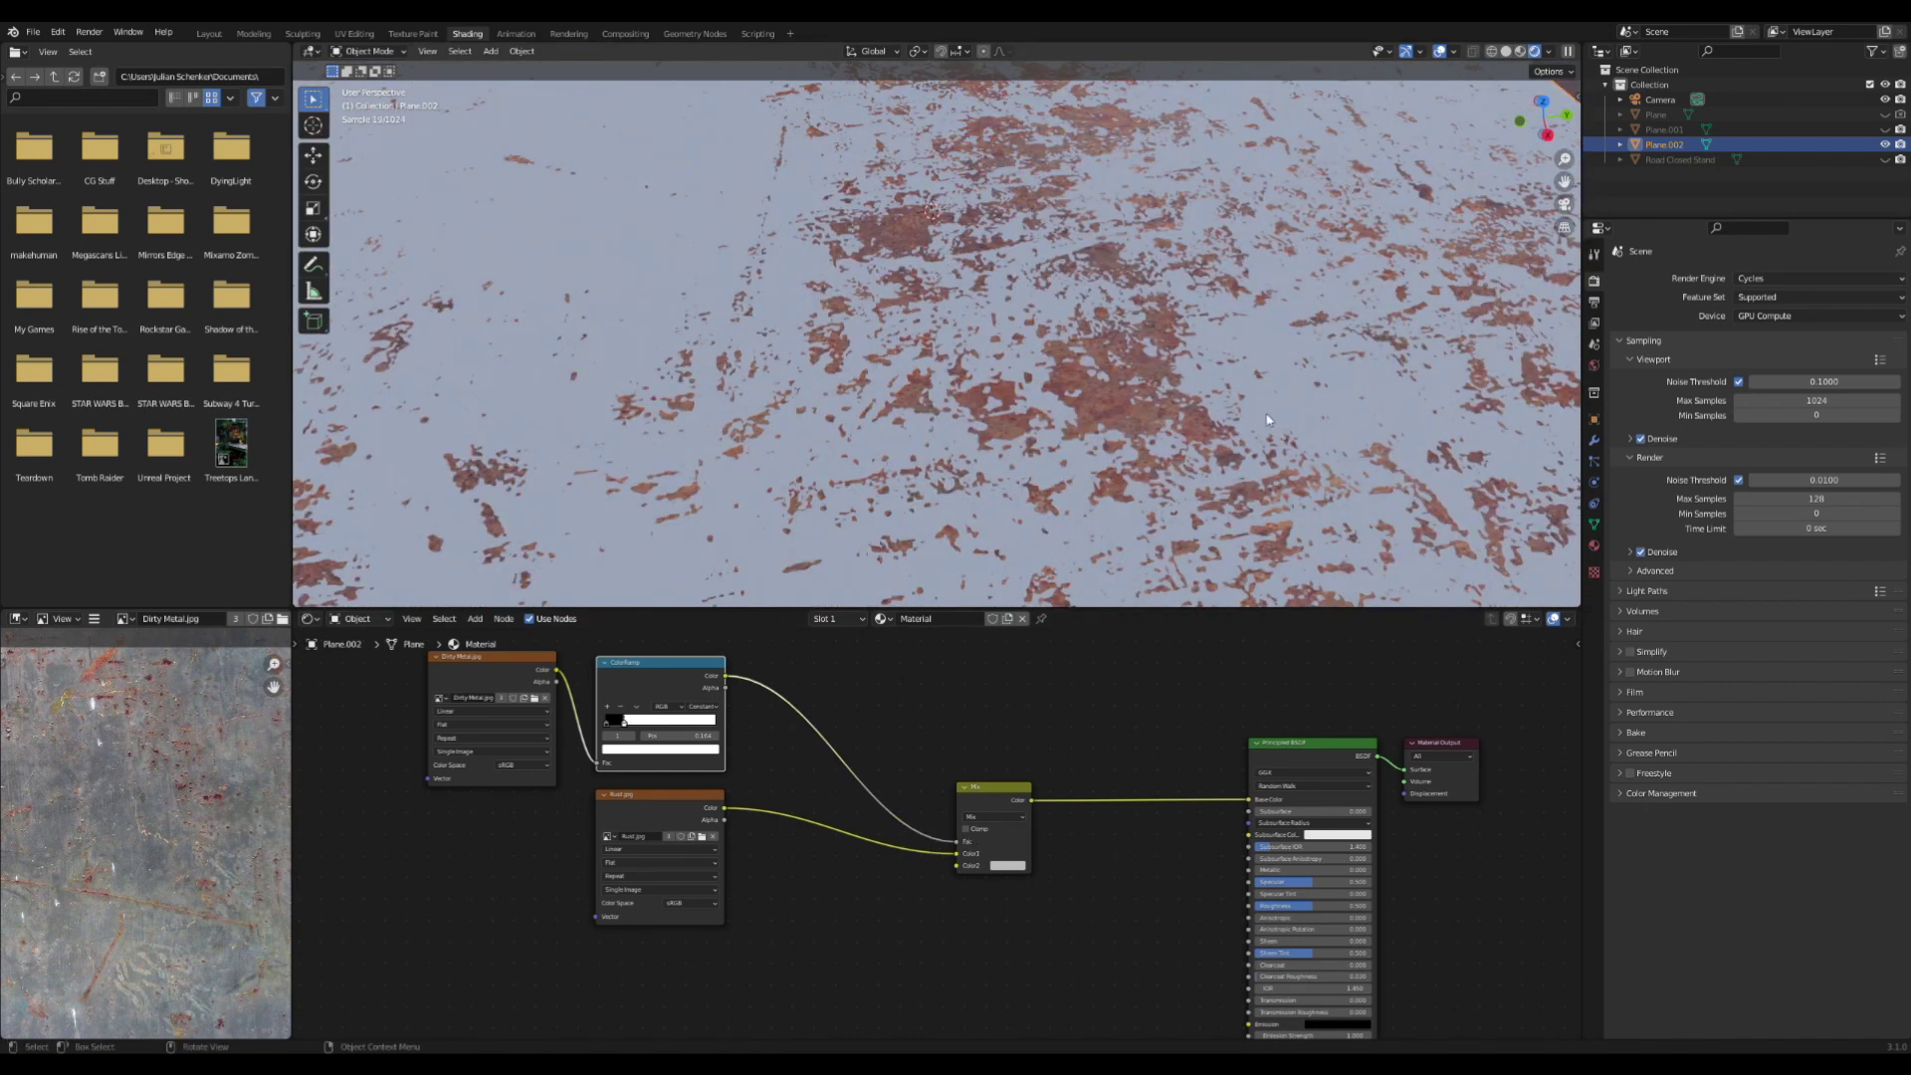
middle_drag(1104, 488, 1150, 483)
scroll(1115, 488, down, 3)
middle_drag(869, 660, 965, 601)
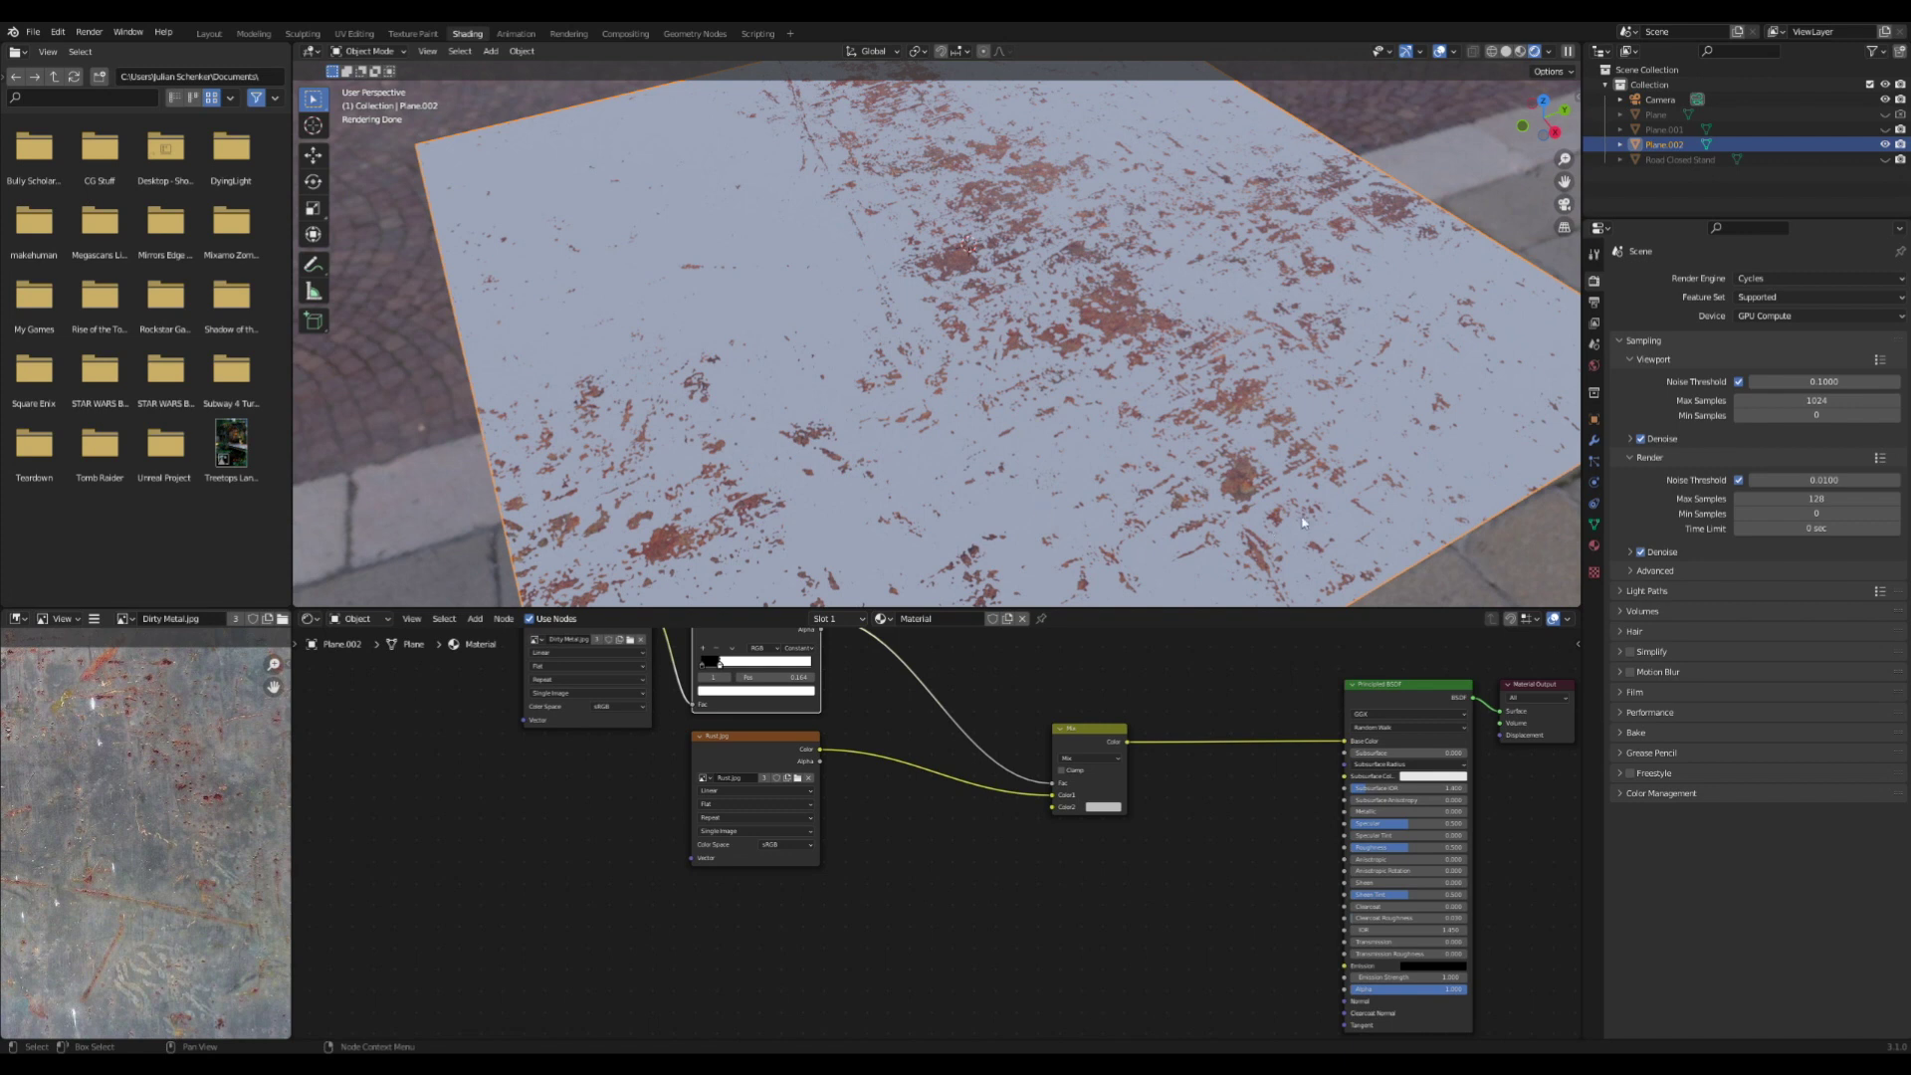
Add the stainless steel image texture below Rust.jpg and connect its color to the Mix node's Color2
drag(1140, 571, 733, 899)
ctrl+shift+click(806, 900)
ctrl+shift+click(1426, 687)
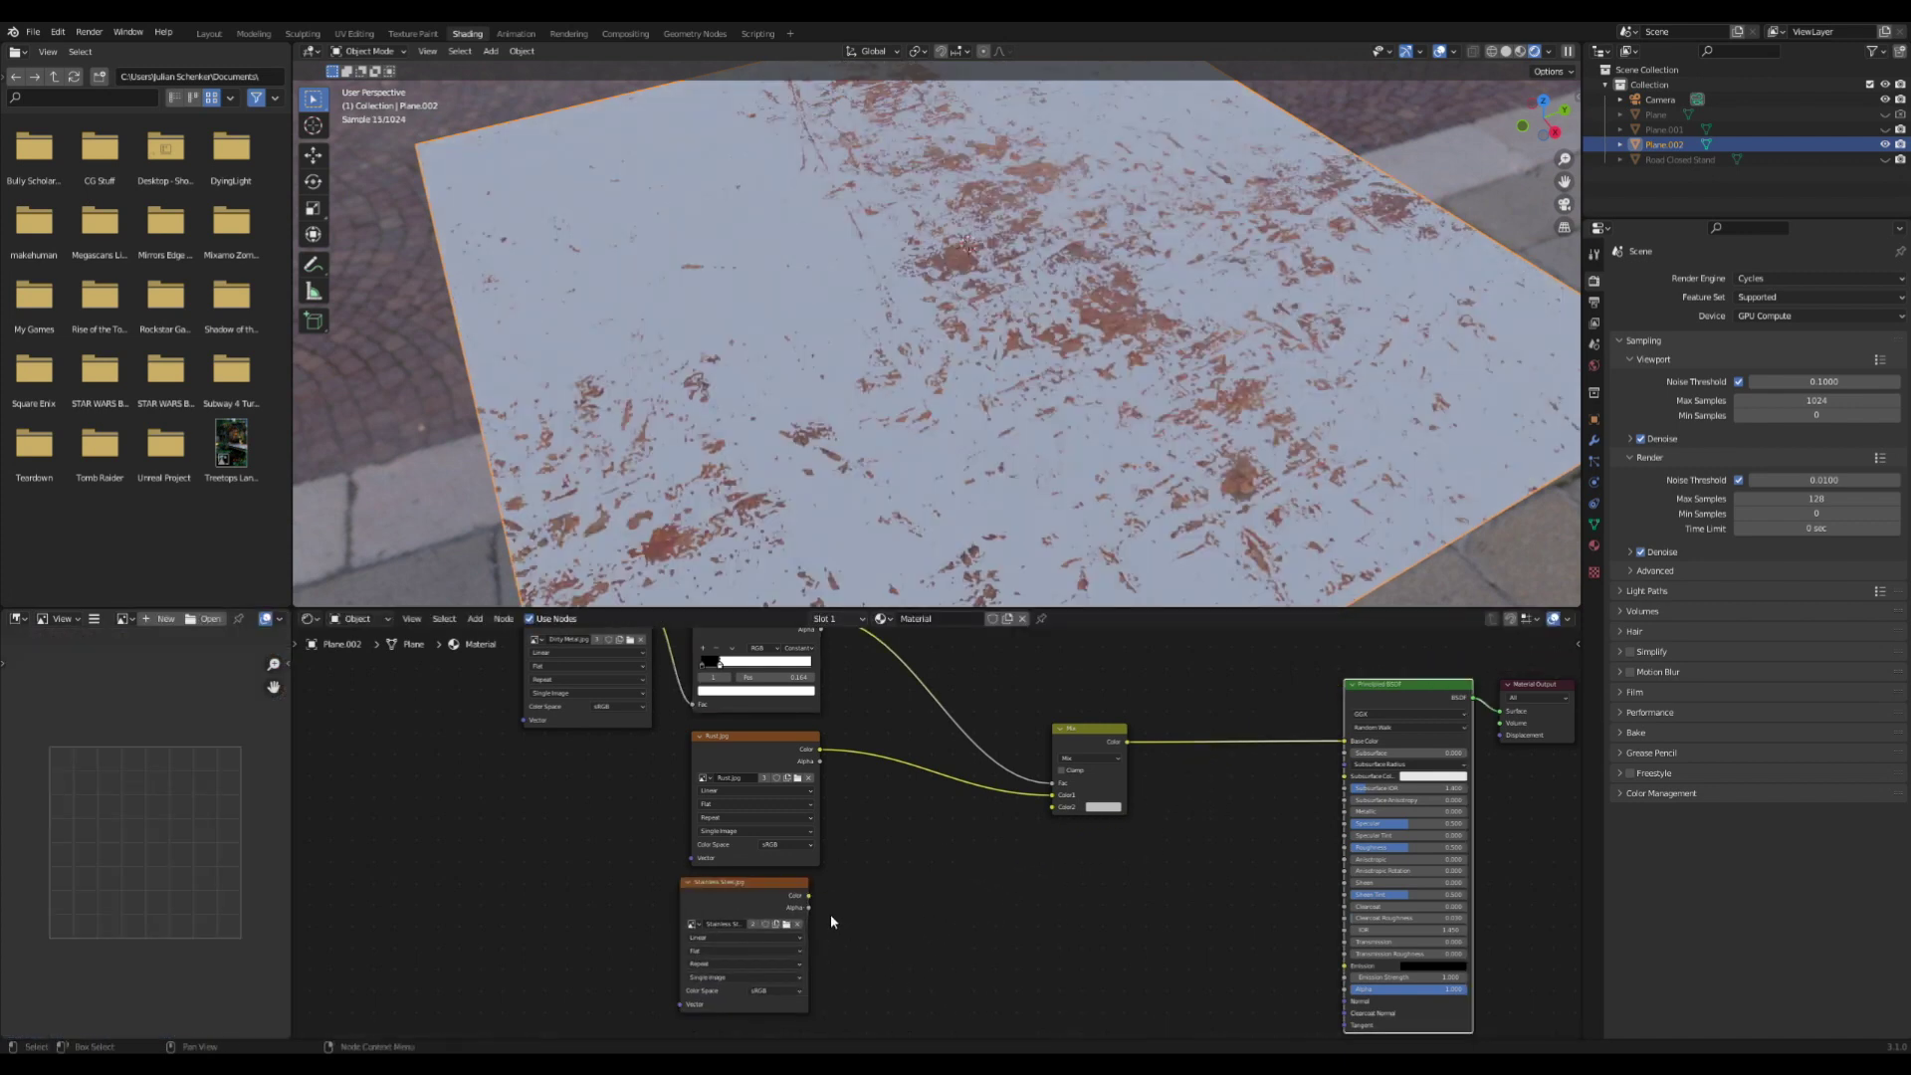
drag(807, 896, 1054, 808)
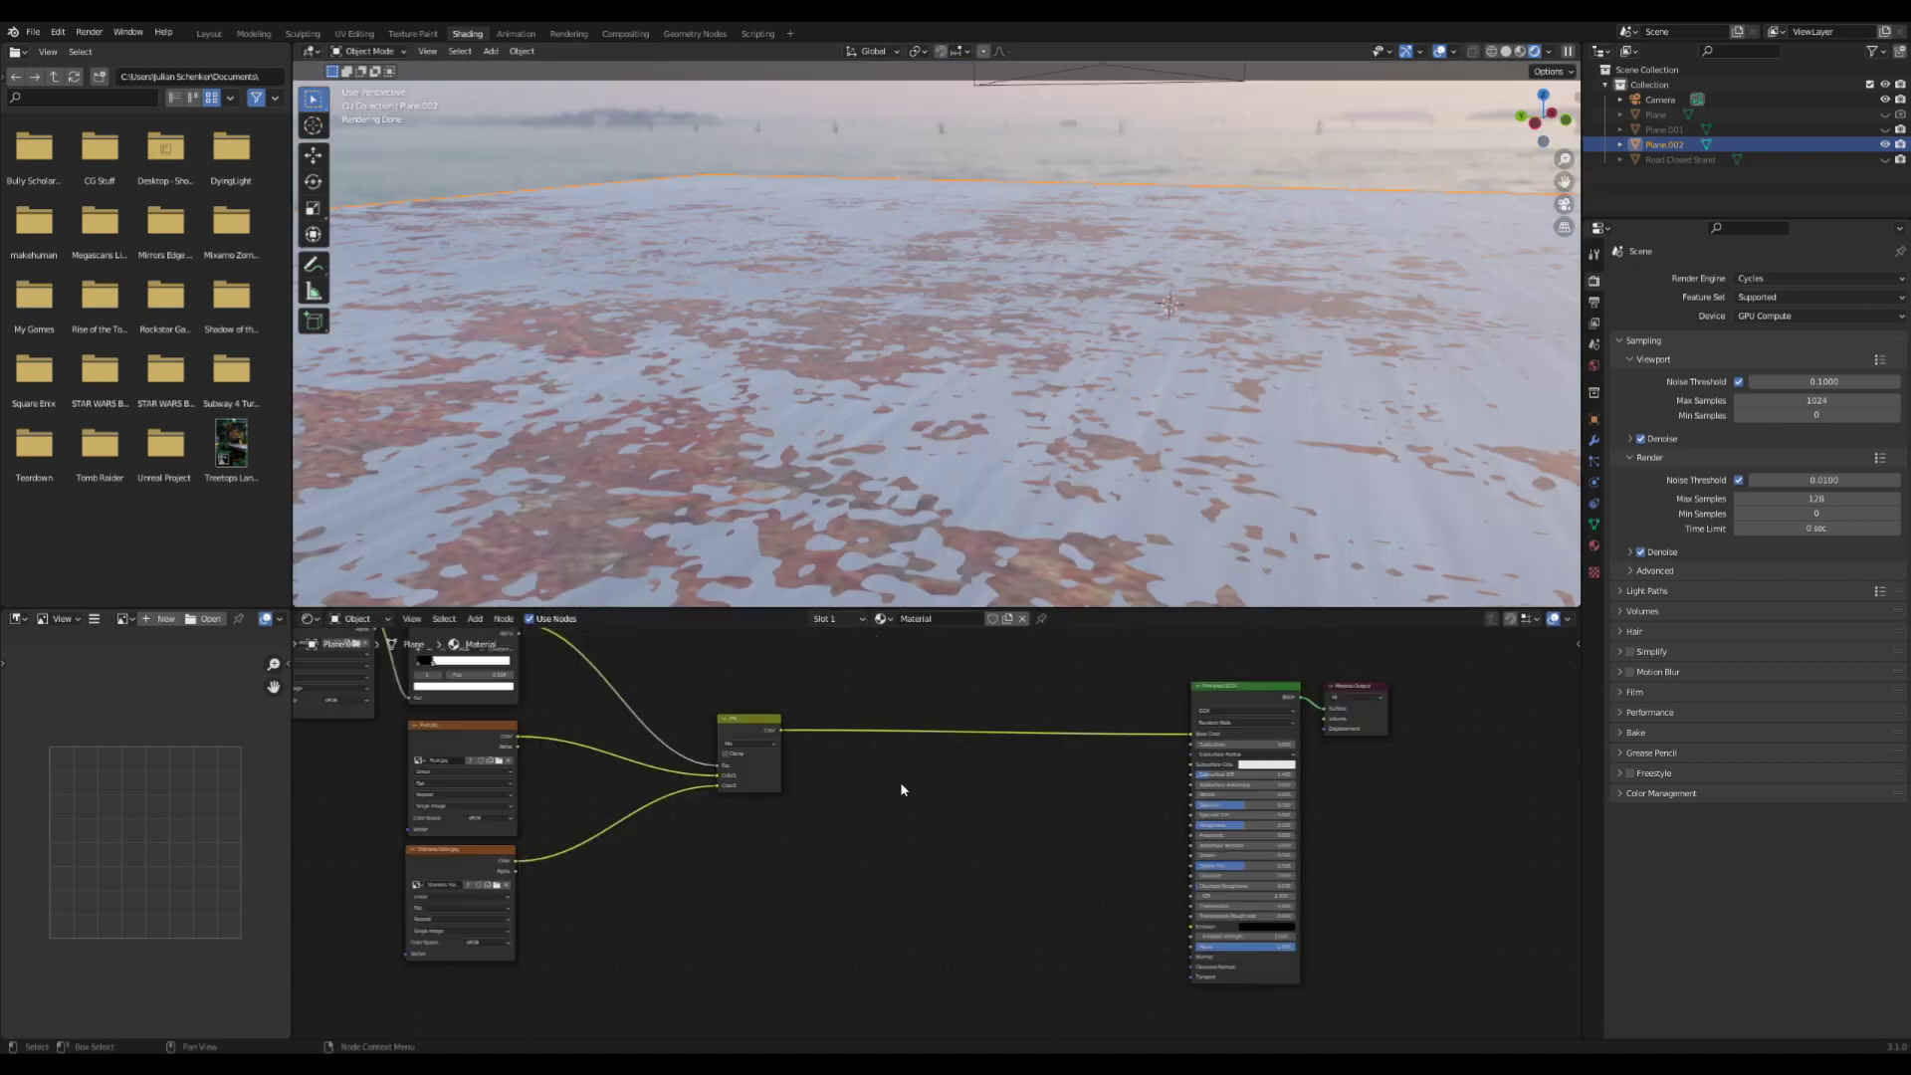
Add a Bump node fed from the Mix color output and place it beside the Principled BSDF's Normal input
middle_drag(900, 781, 831, 760)
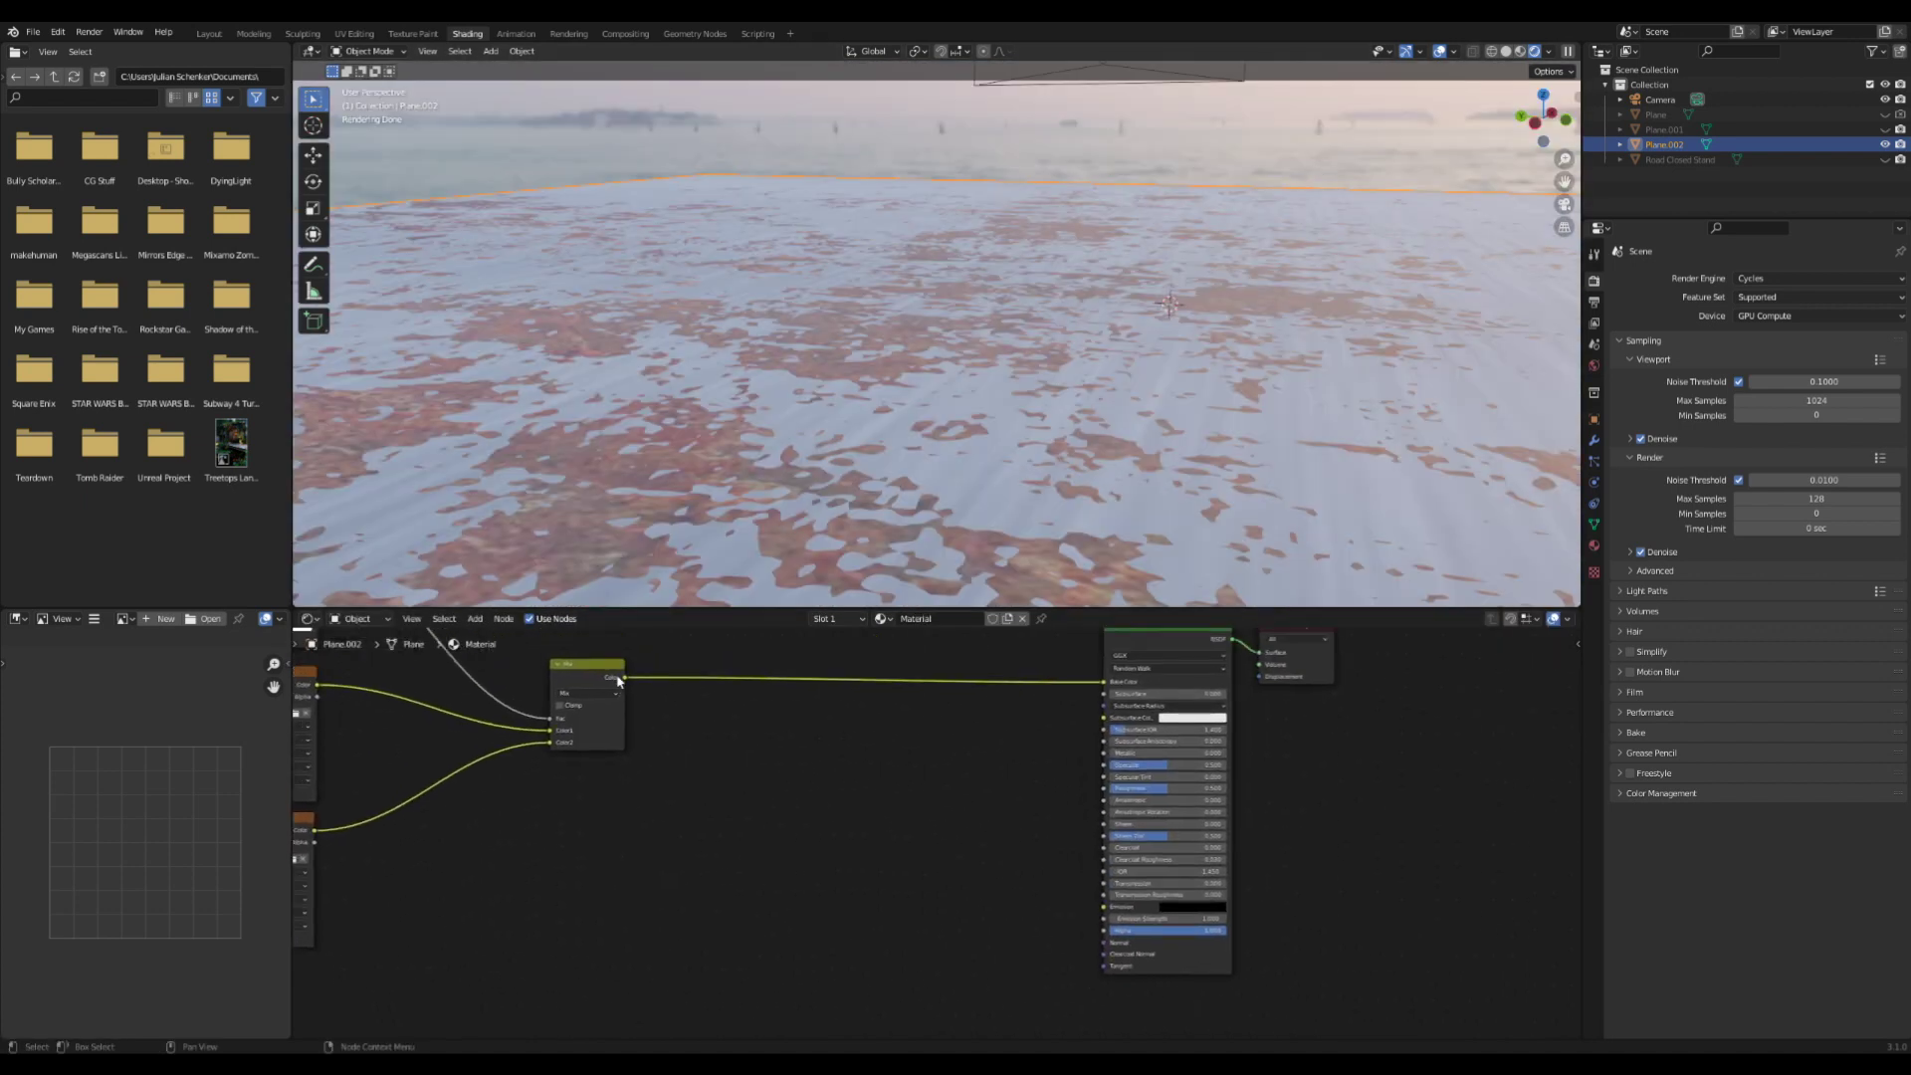
drag(621, 682, 972, 868)
text(bu)
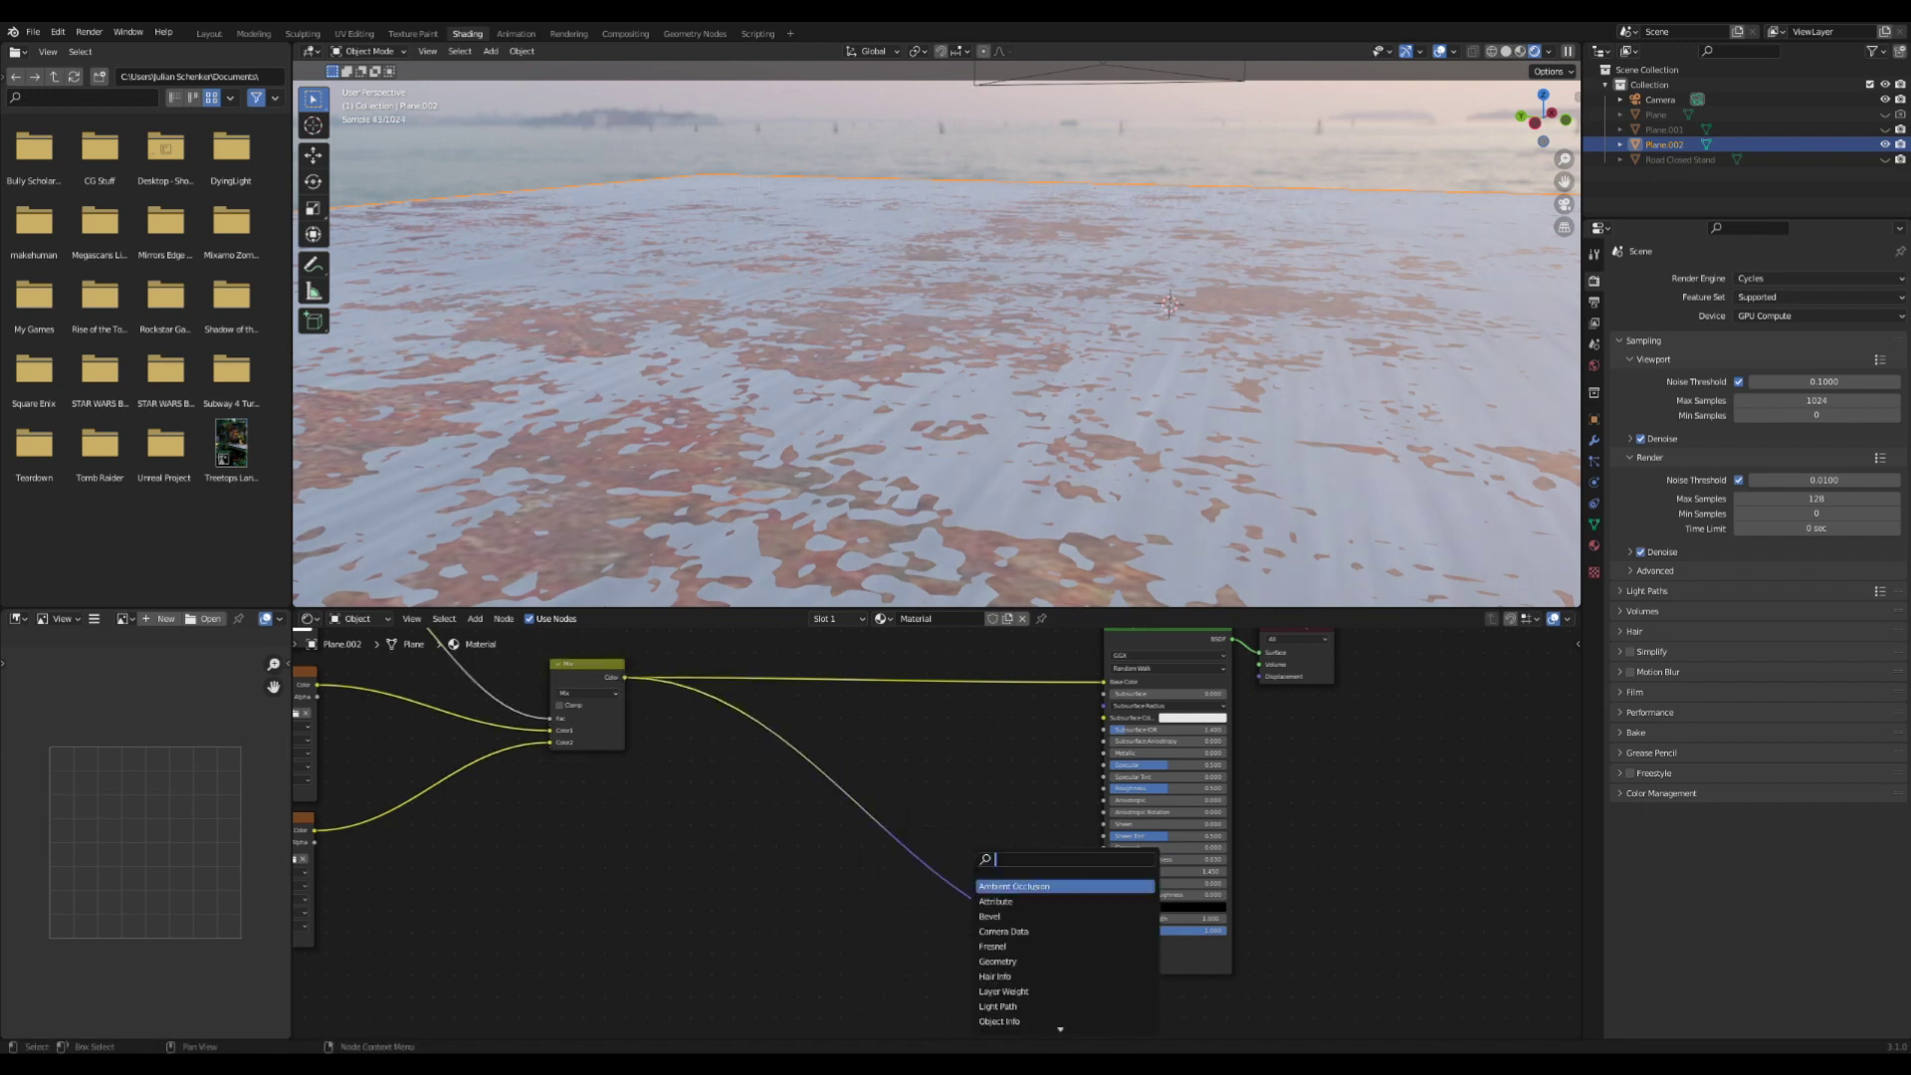
text(mp)
key(Return)
click(1002, 892)
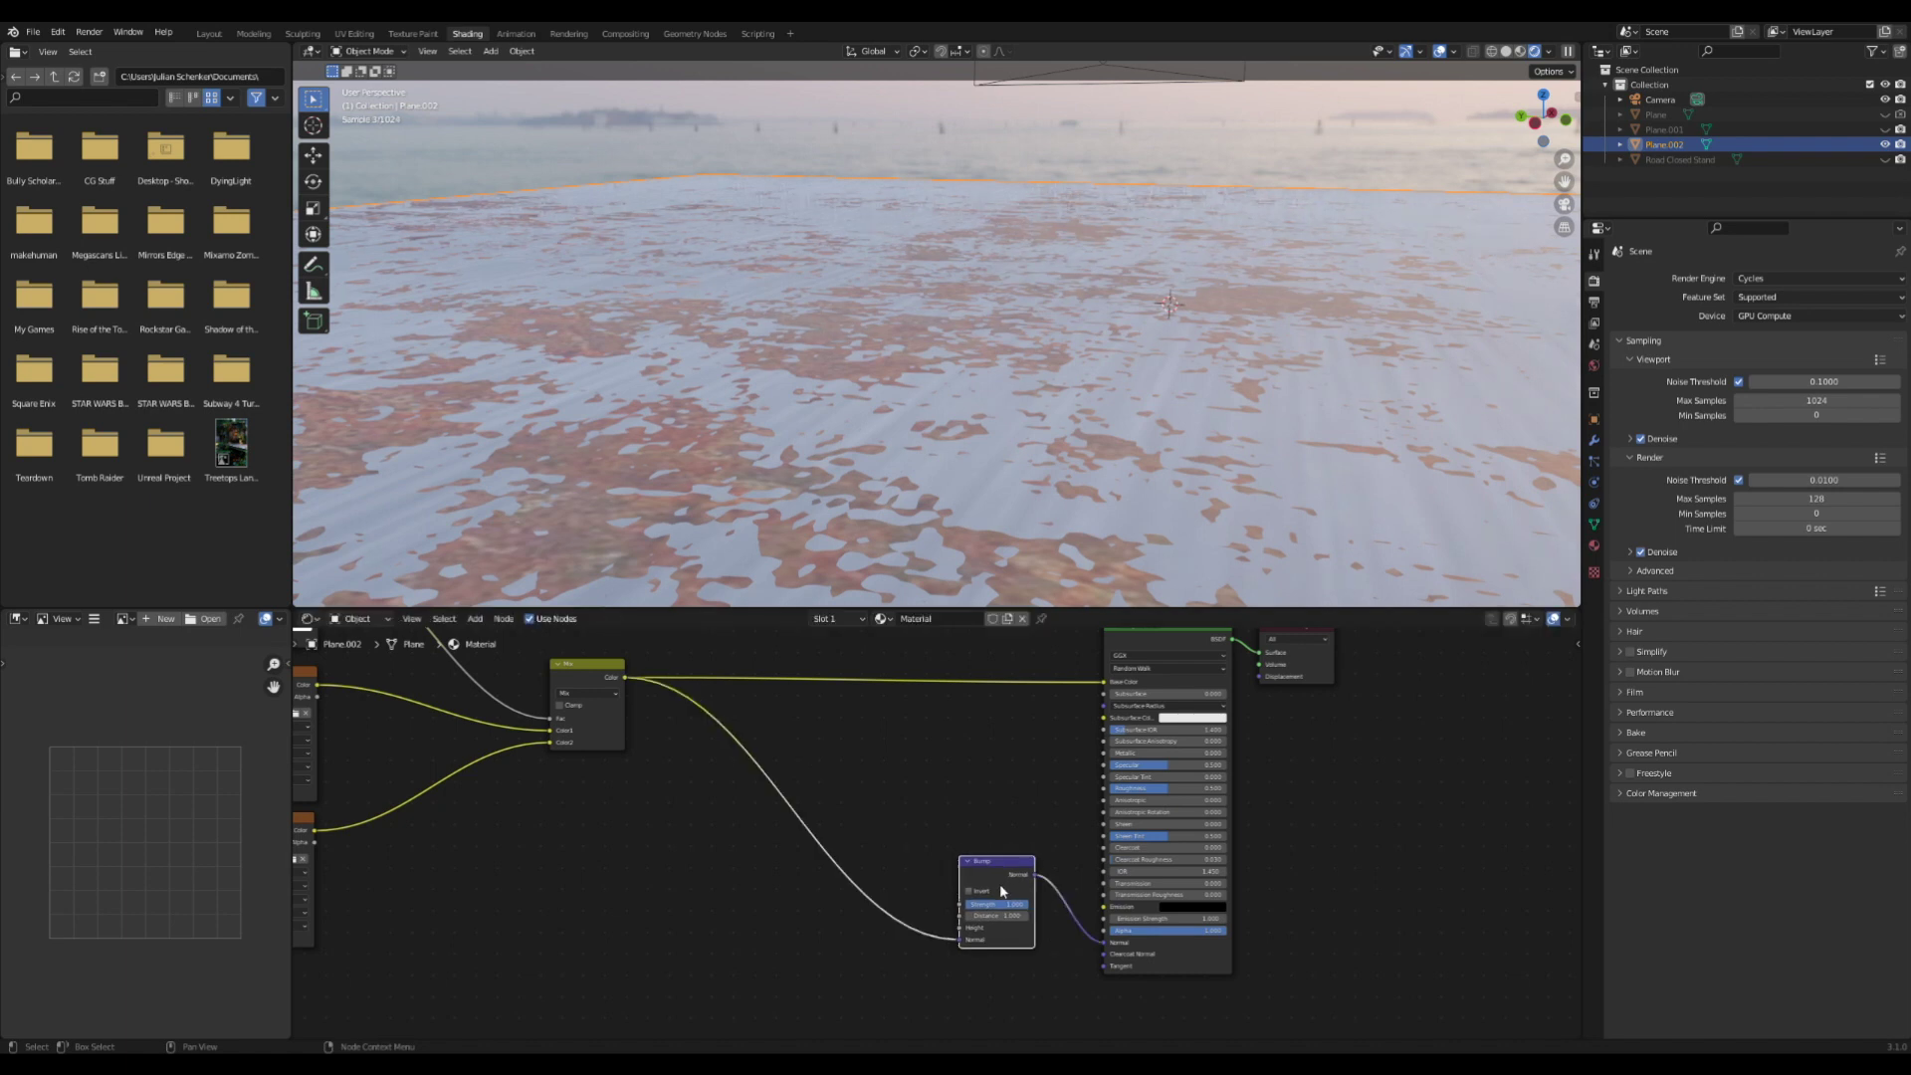
Reroute the Mix color into the Bump node's Height input, with the Bump output feeding the Principled BSDF's Normal
scroll(1004, 912, up, 5)
middle_drag(1006, 977, 971, 886)
drag(936, 899, 928, 883)
drag(1045, 803, 1037, 804)
click(1014, 820)
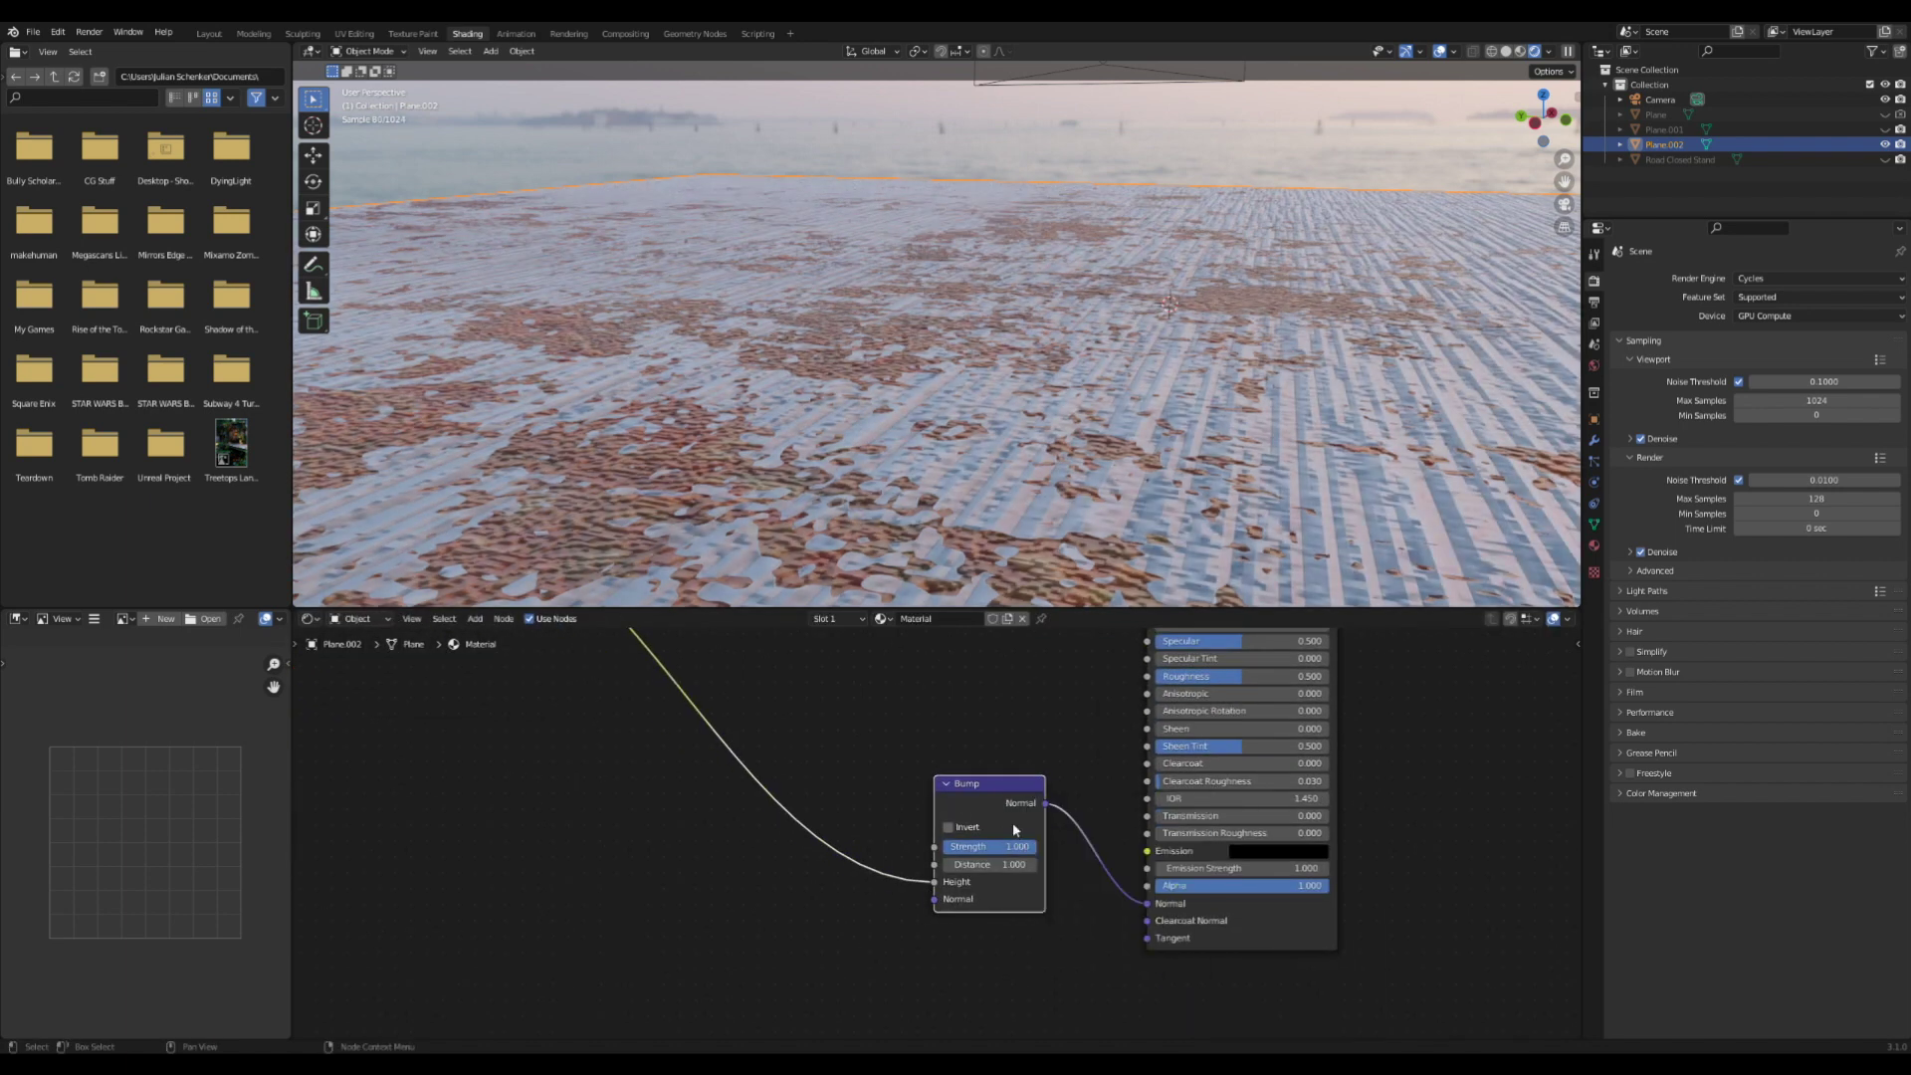
Set the Bump node's strength to 0.1
drag(1014, 847, 945, 847)
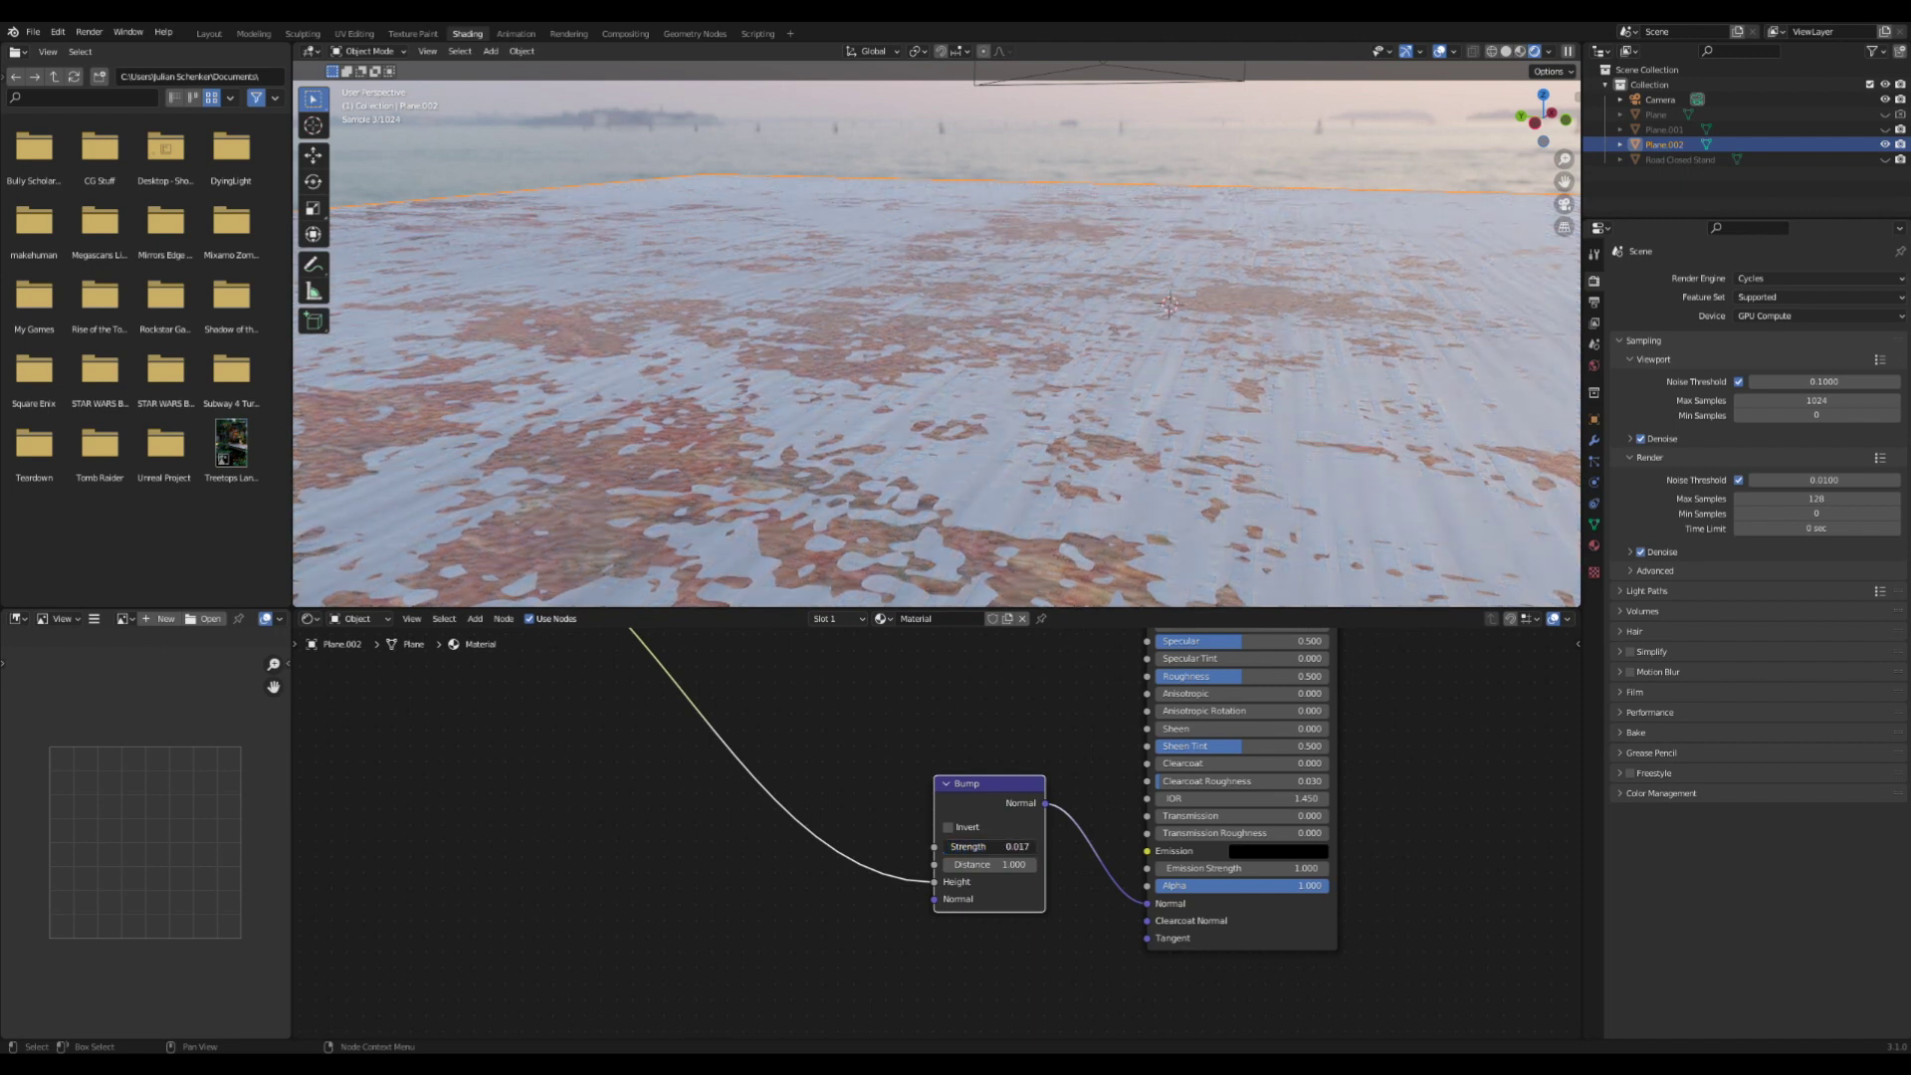
double_click(942, 845)
text(0.1)
key(Return)
middle_drag(935, 463, 954, 428)
Insert a ColorRamp between the Mix color output and the Bump node's Height input
middle_drag(821, 718, 947, 753)
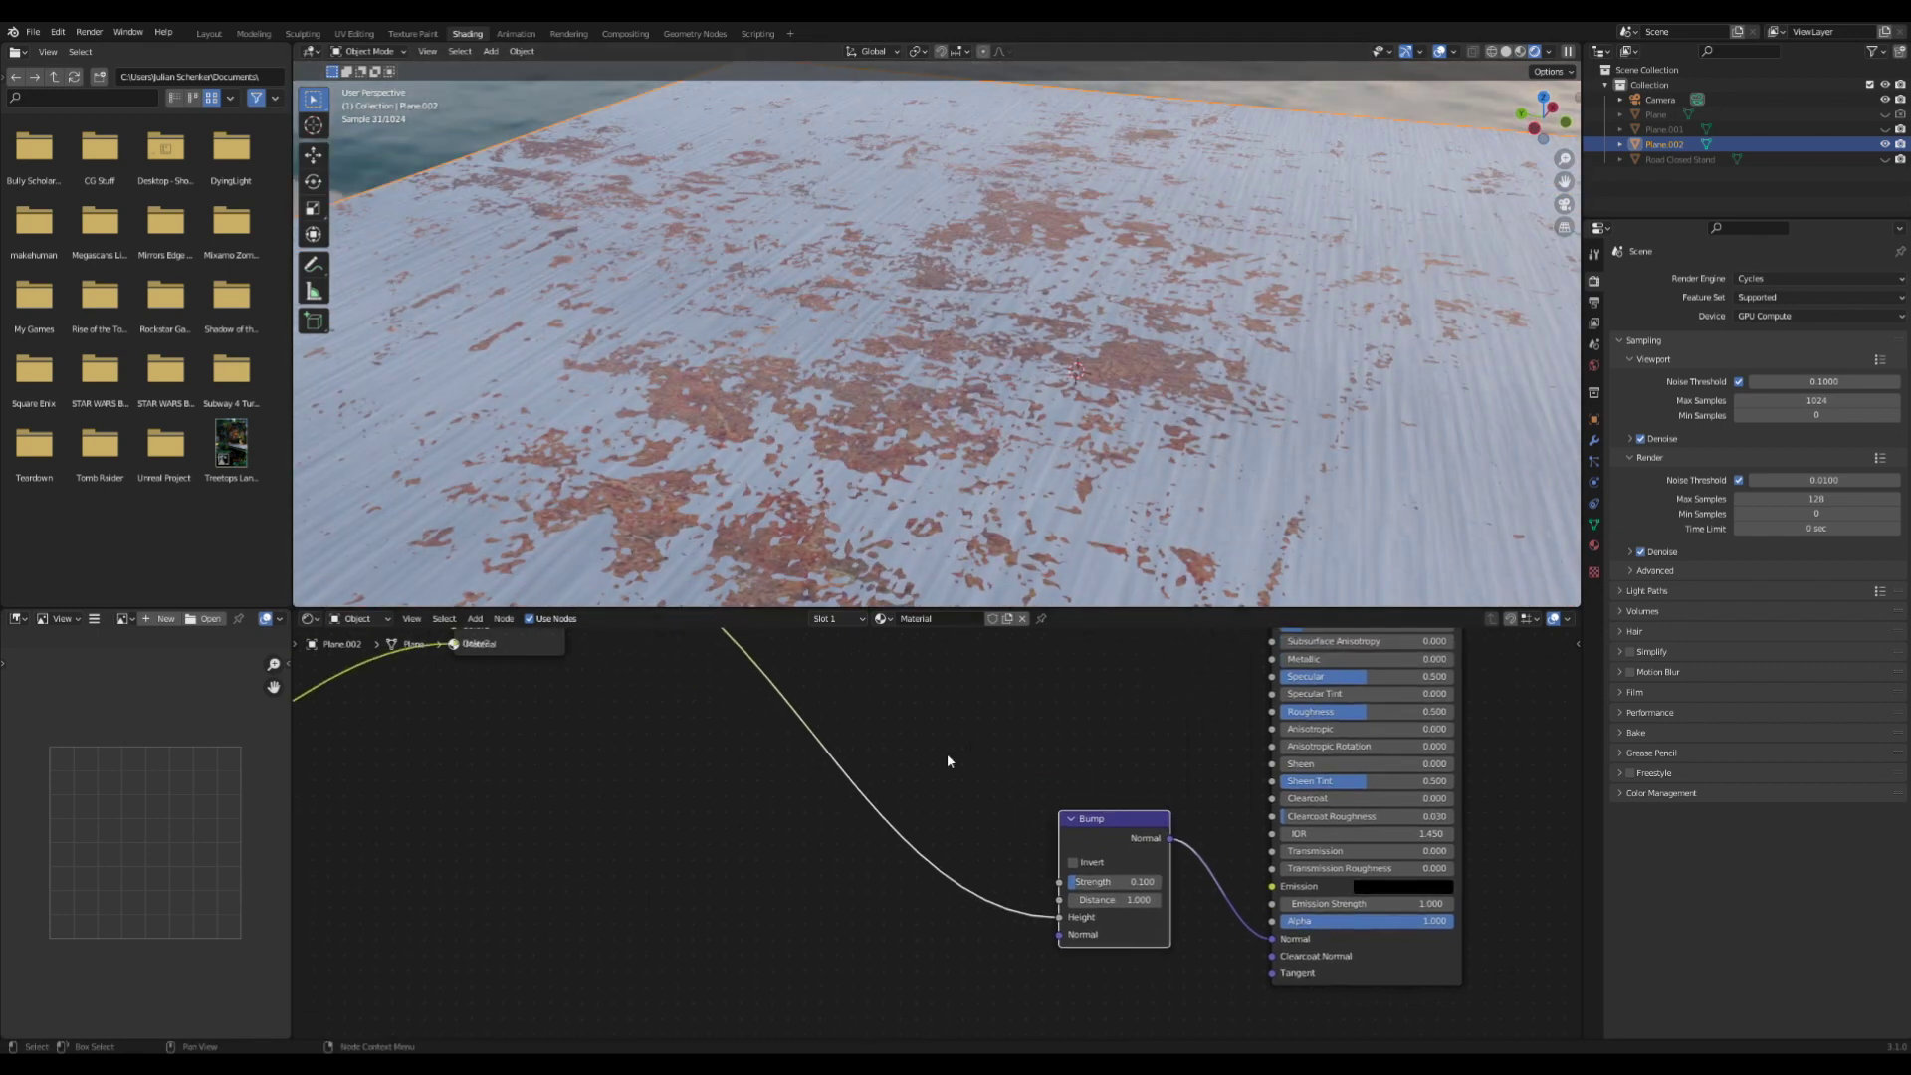
key(shift+a)
click(942, 756)
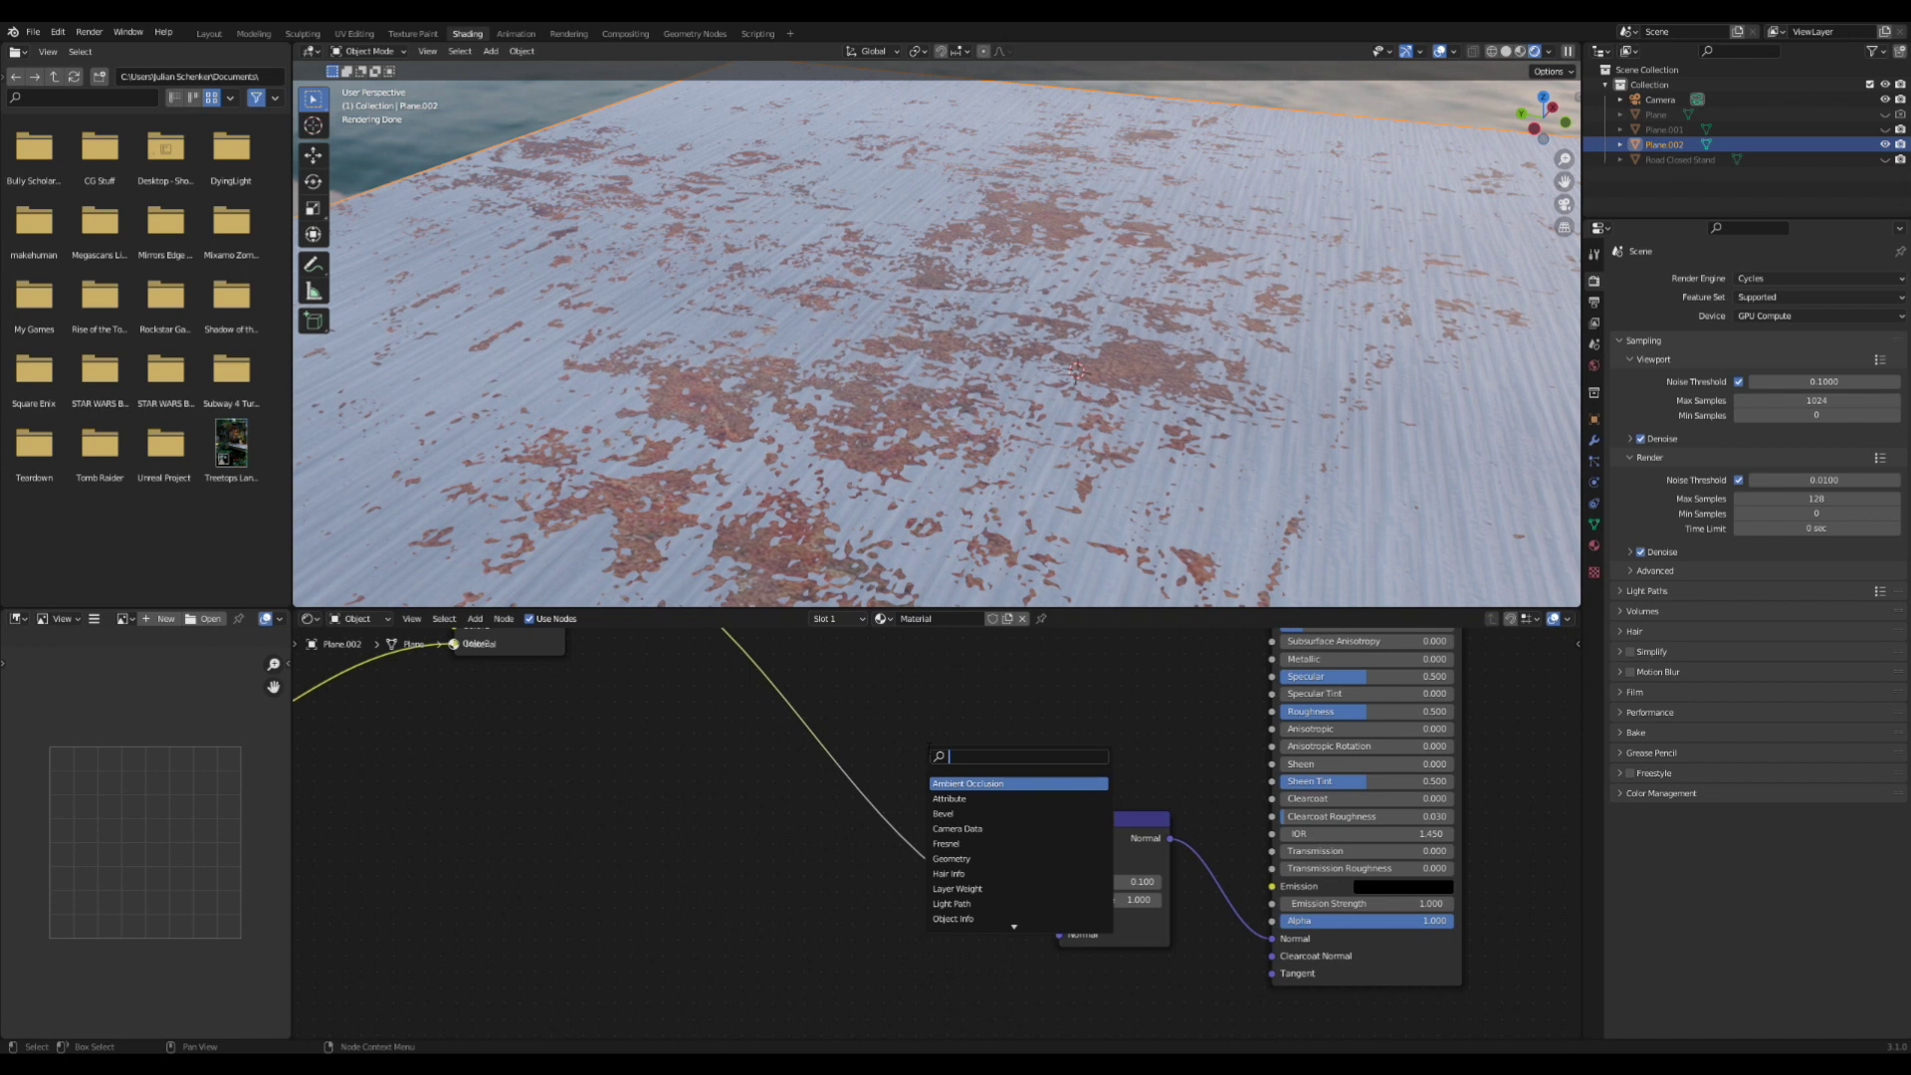
text(col)
key(Return)
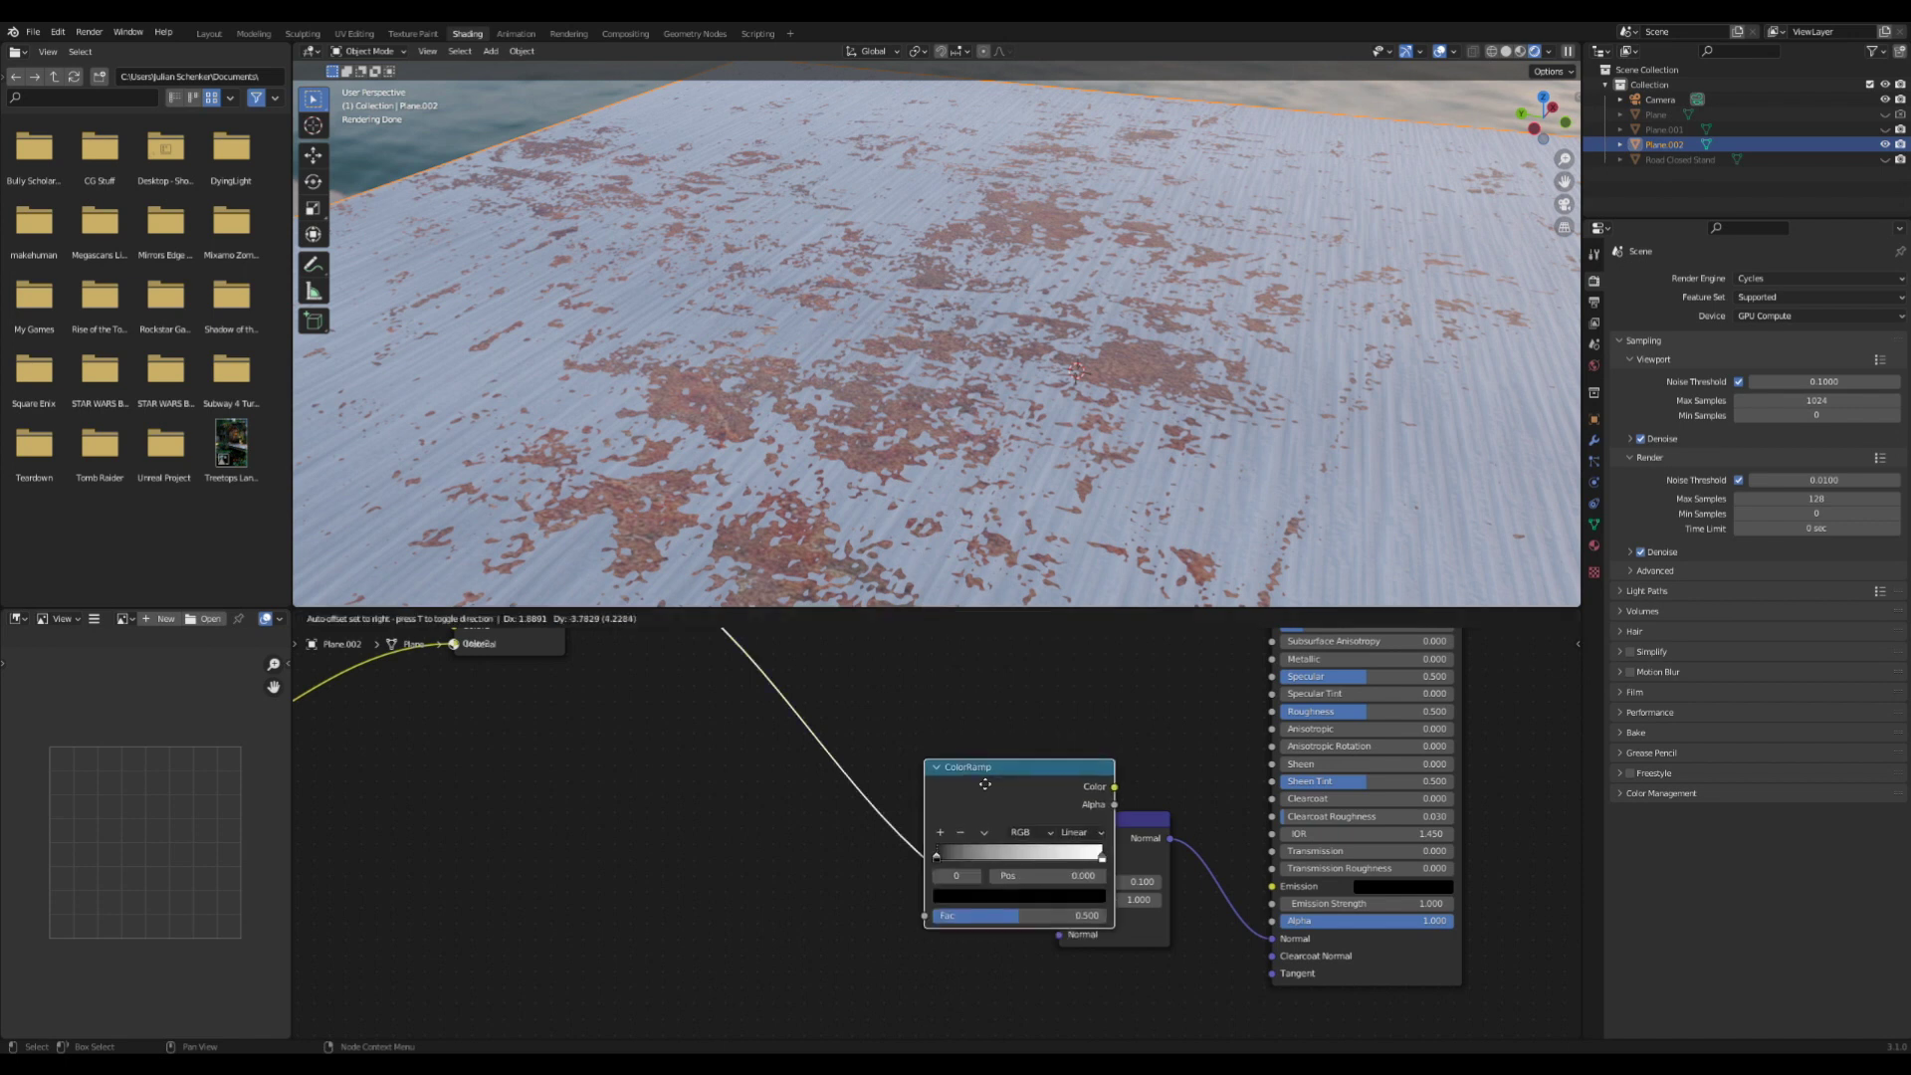
click(801, 750)
Preview the new ColorRamp, the Mix node and the Rust.jpg texture on the plane to compare the height map with its color sources
scroll(796, 747, up, 3)
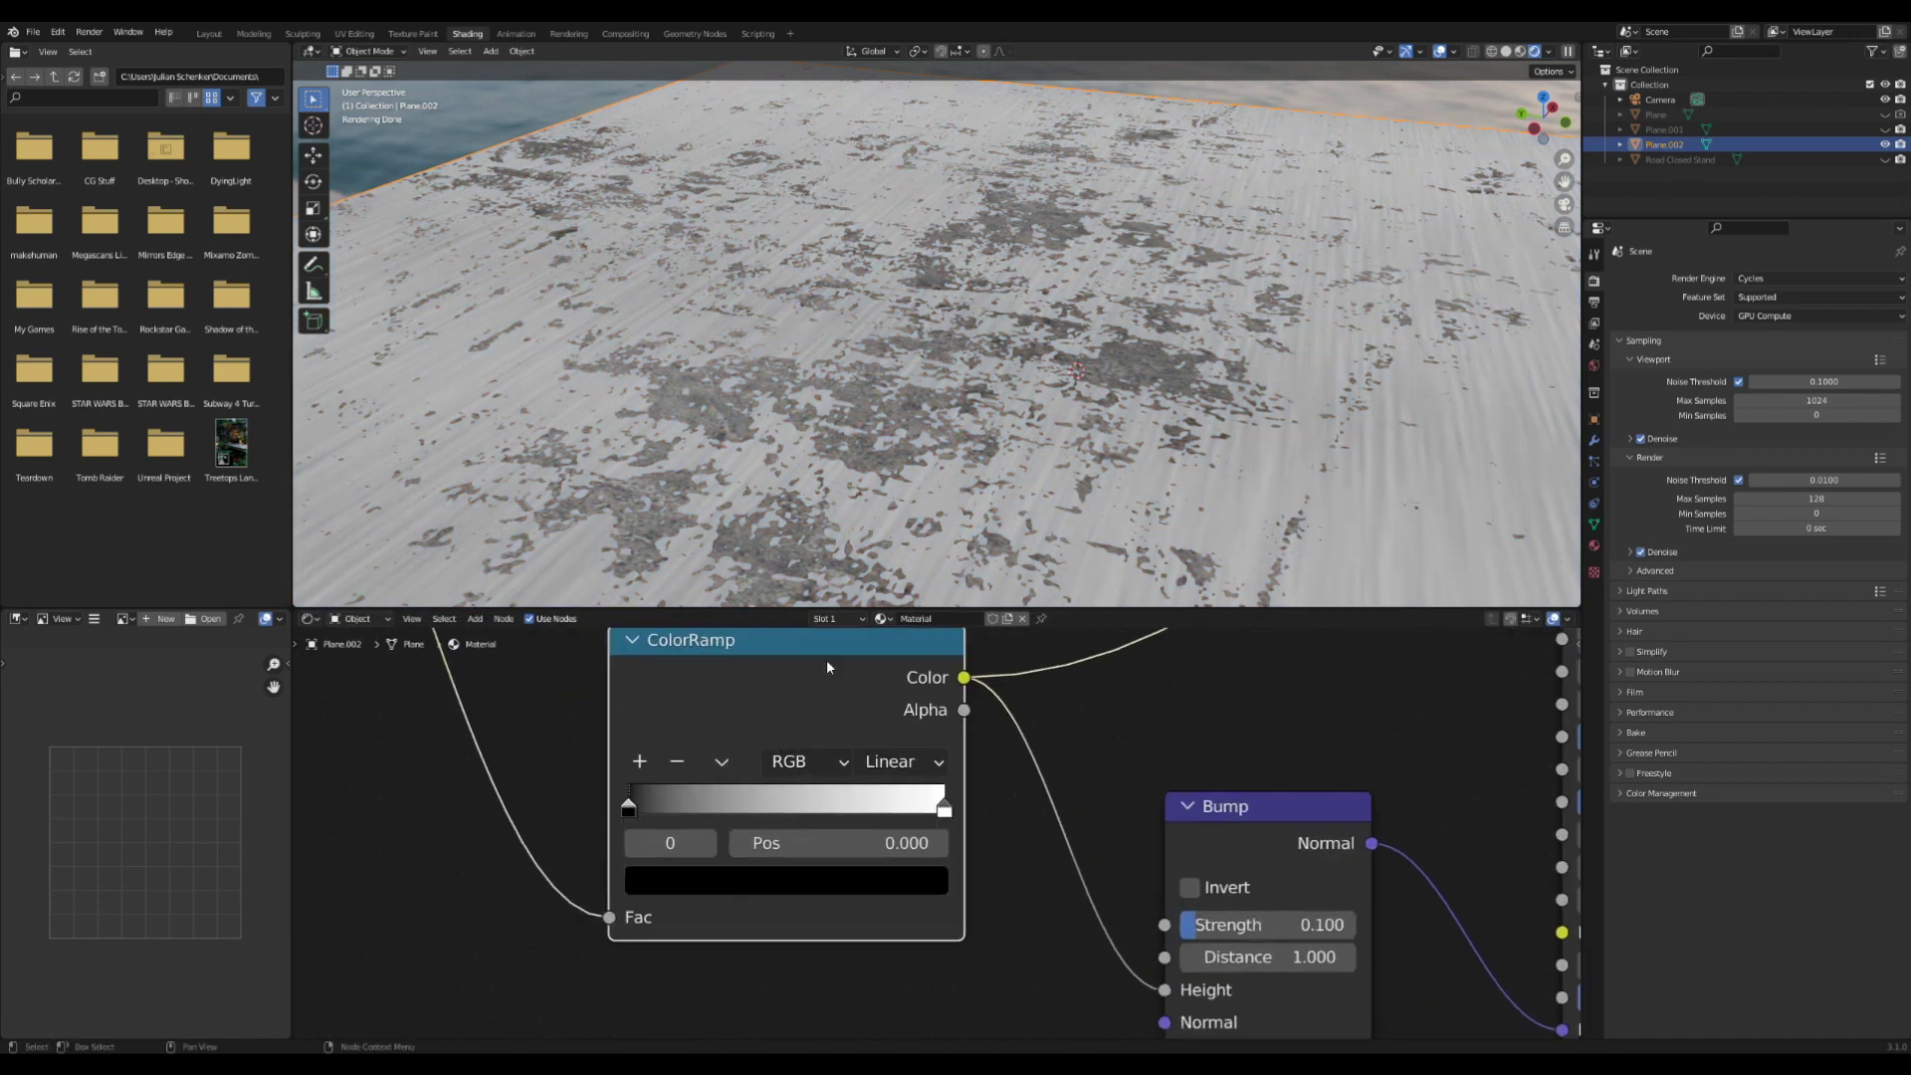
scroll(891, 701, down, 2)
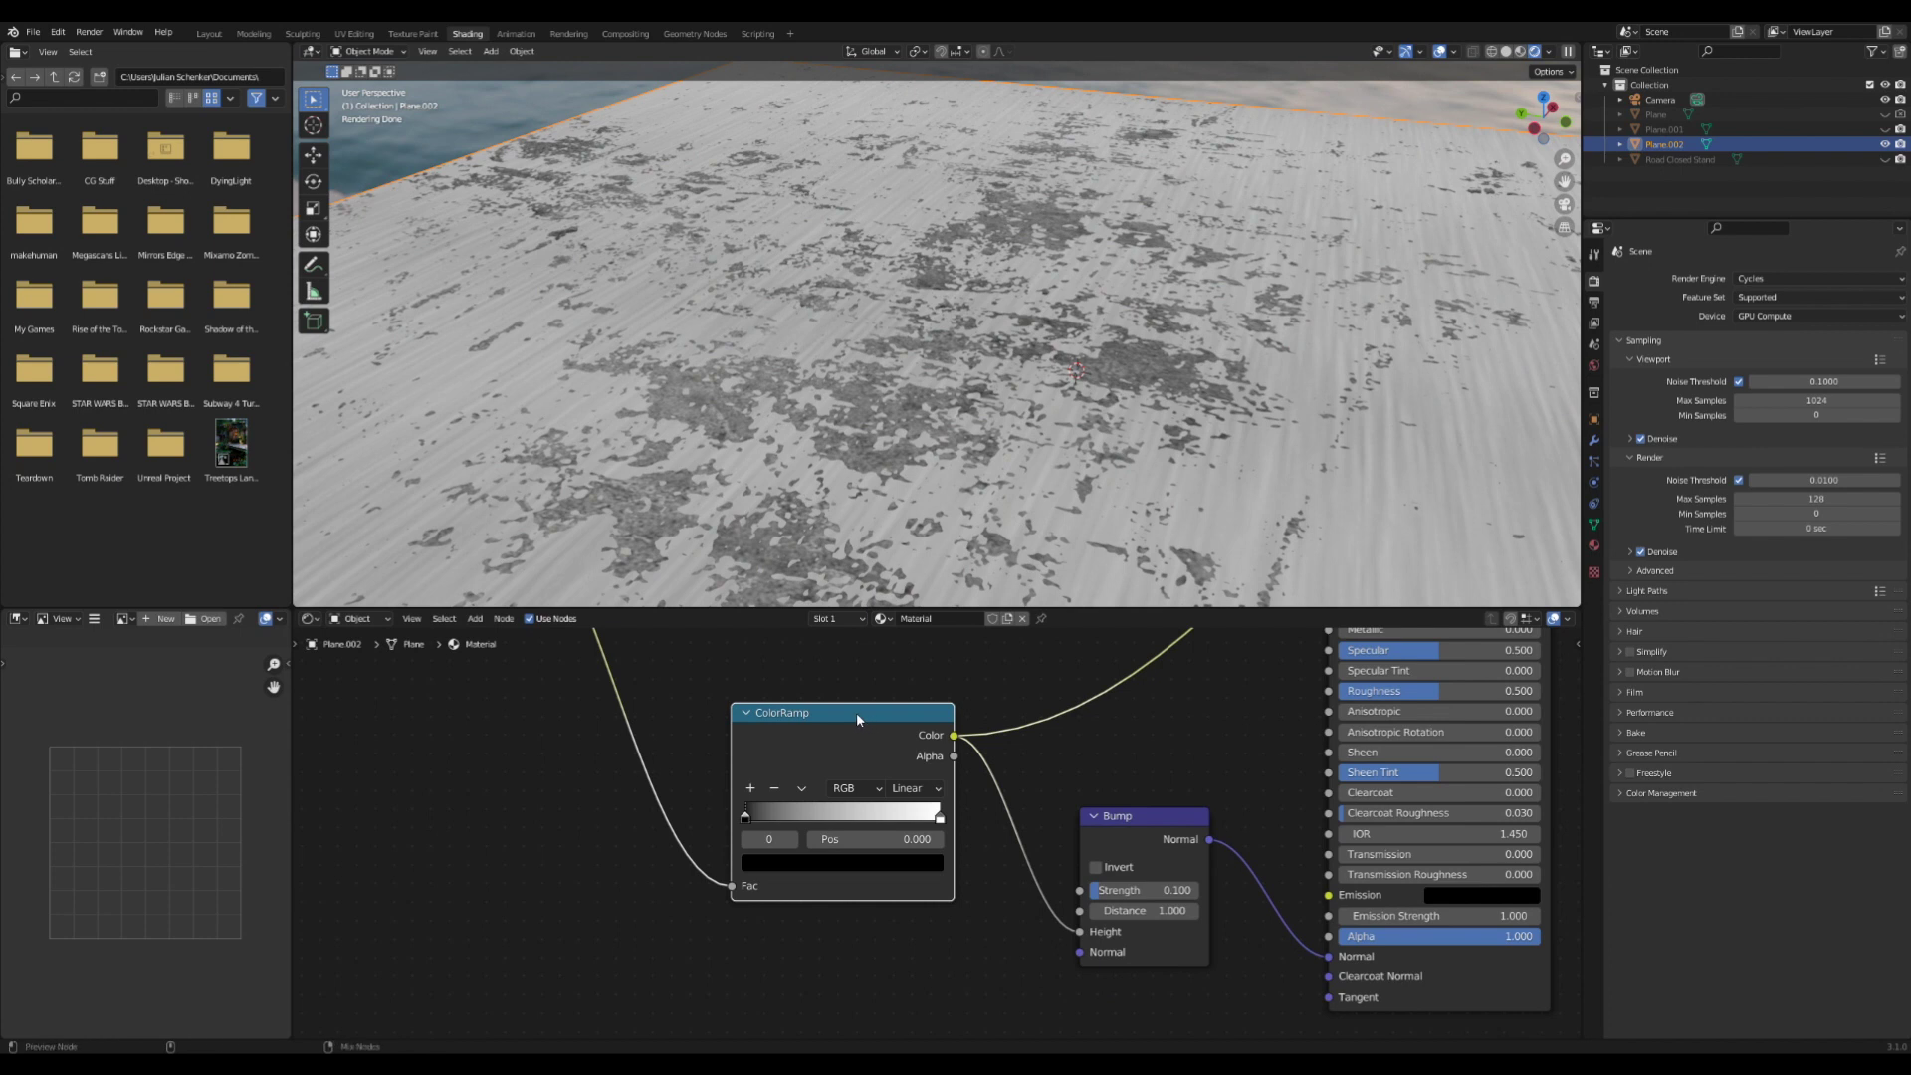
ctrl+shift+click(863, 717)
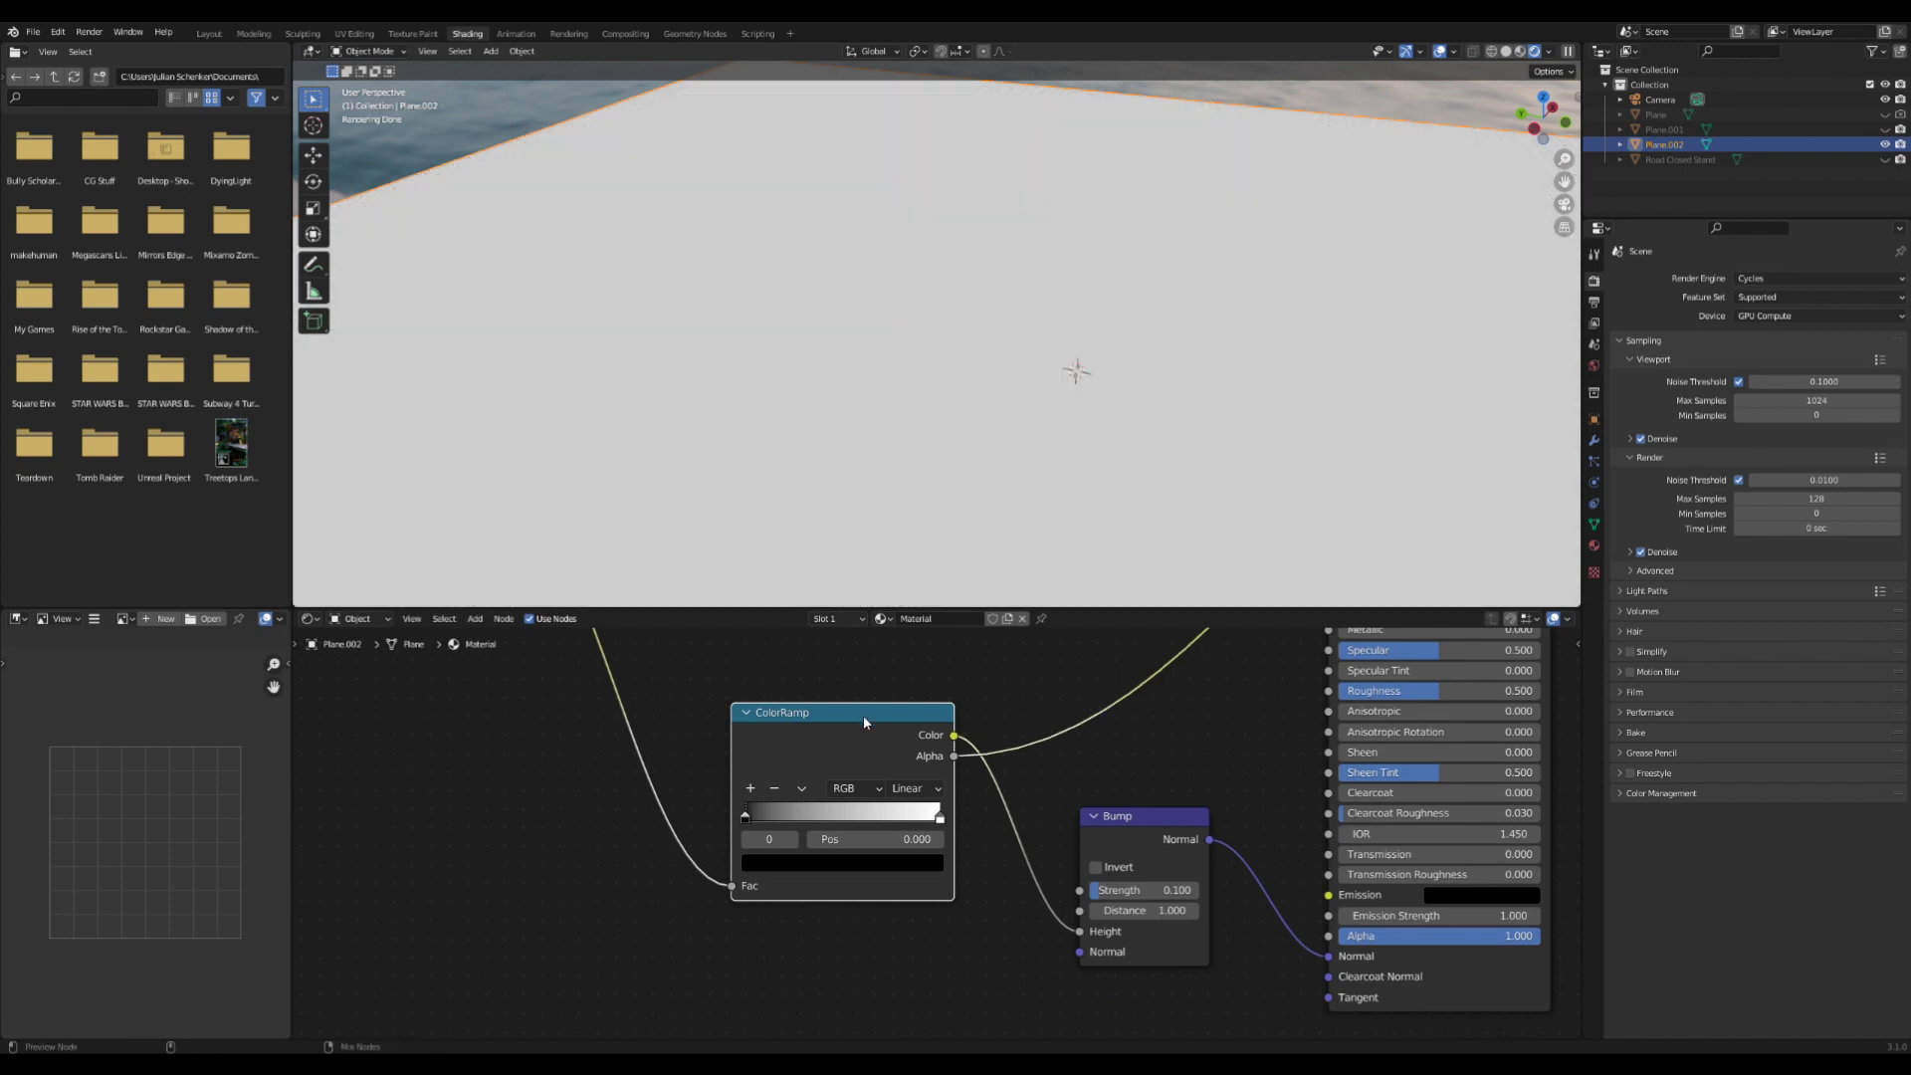
ctrl+shift+click(864, 717)
scroll(863, 715, down, 2)
middle_drag(863, 715, 933, 829)
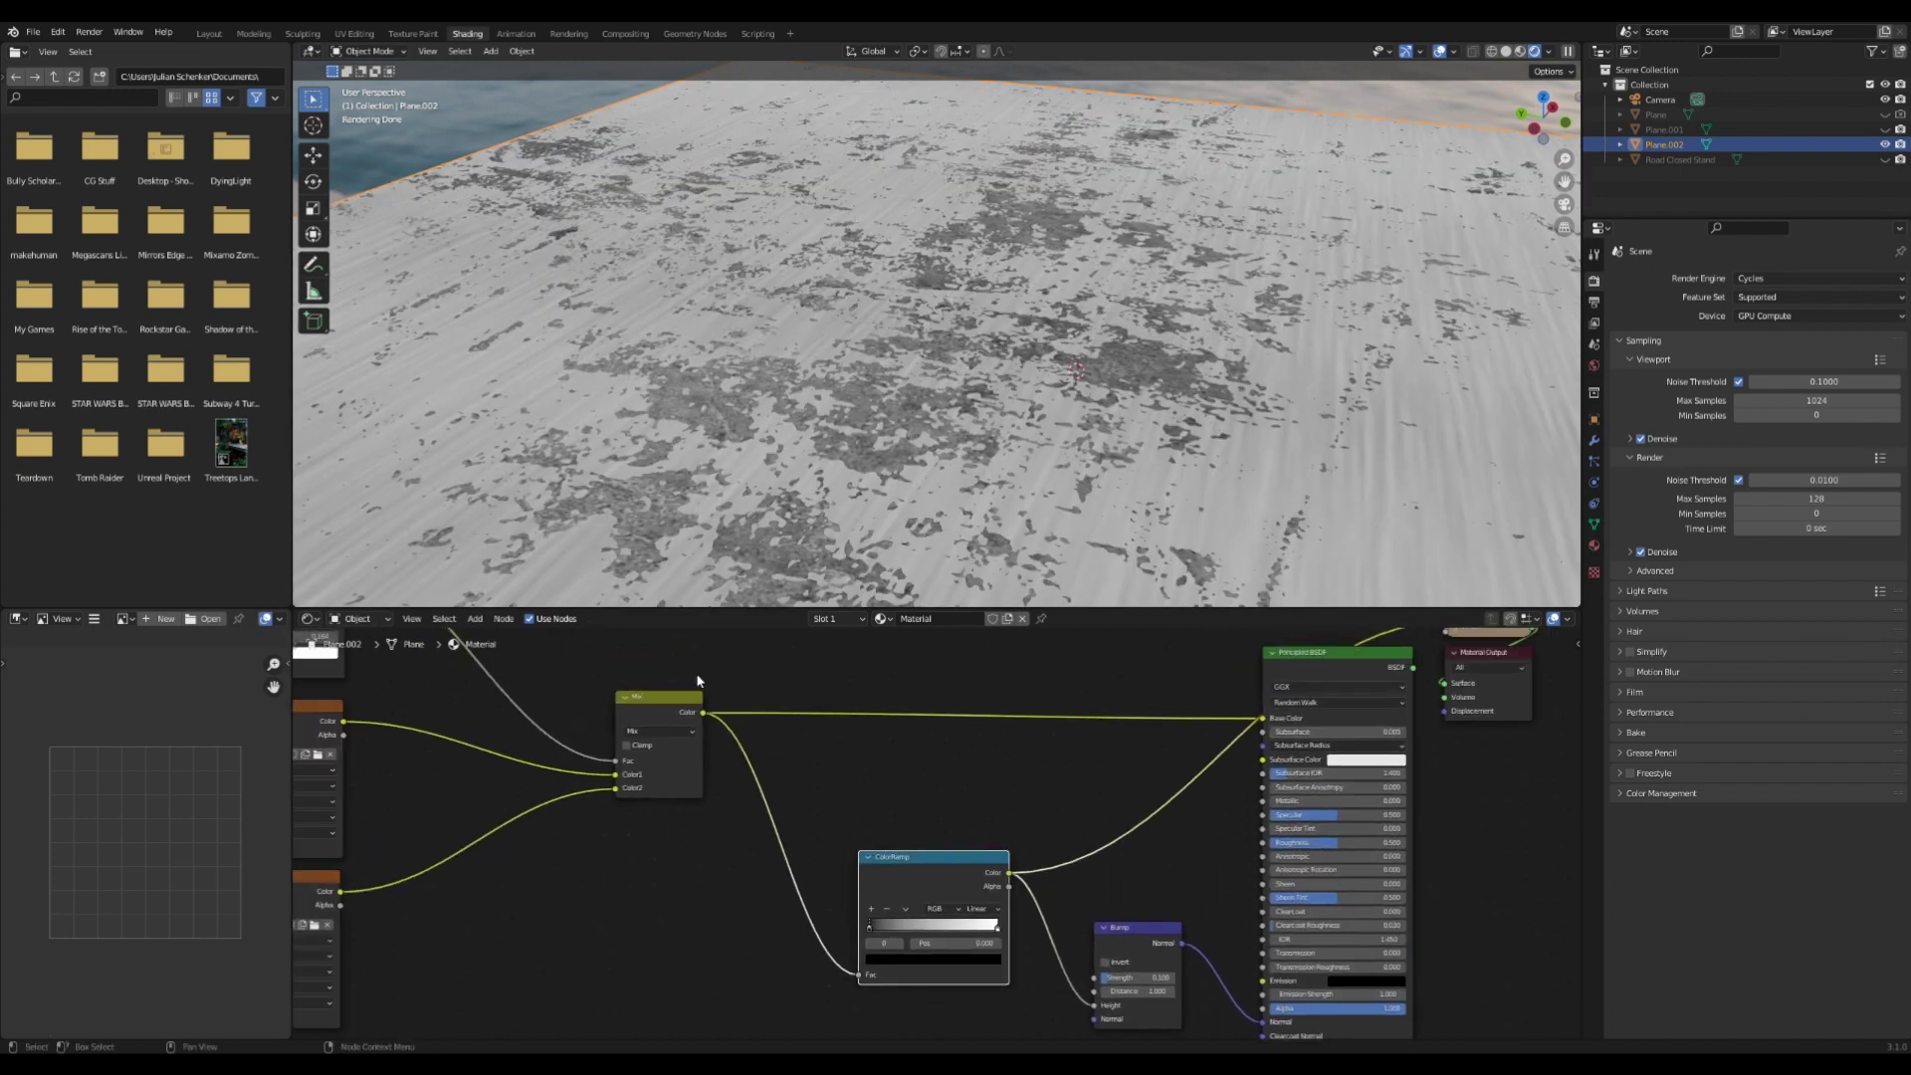
ctrl+shift+click(681, 708)
middle_drag(680, 709, 947, 709)
ctrl+shift+click(550, 704)
scroll(929, 661, down, 3)
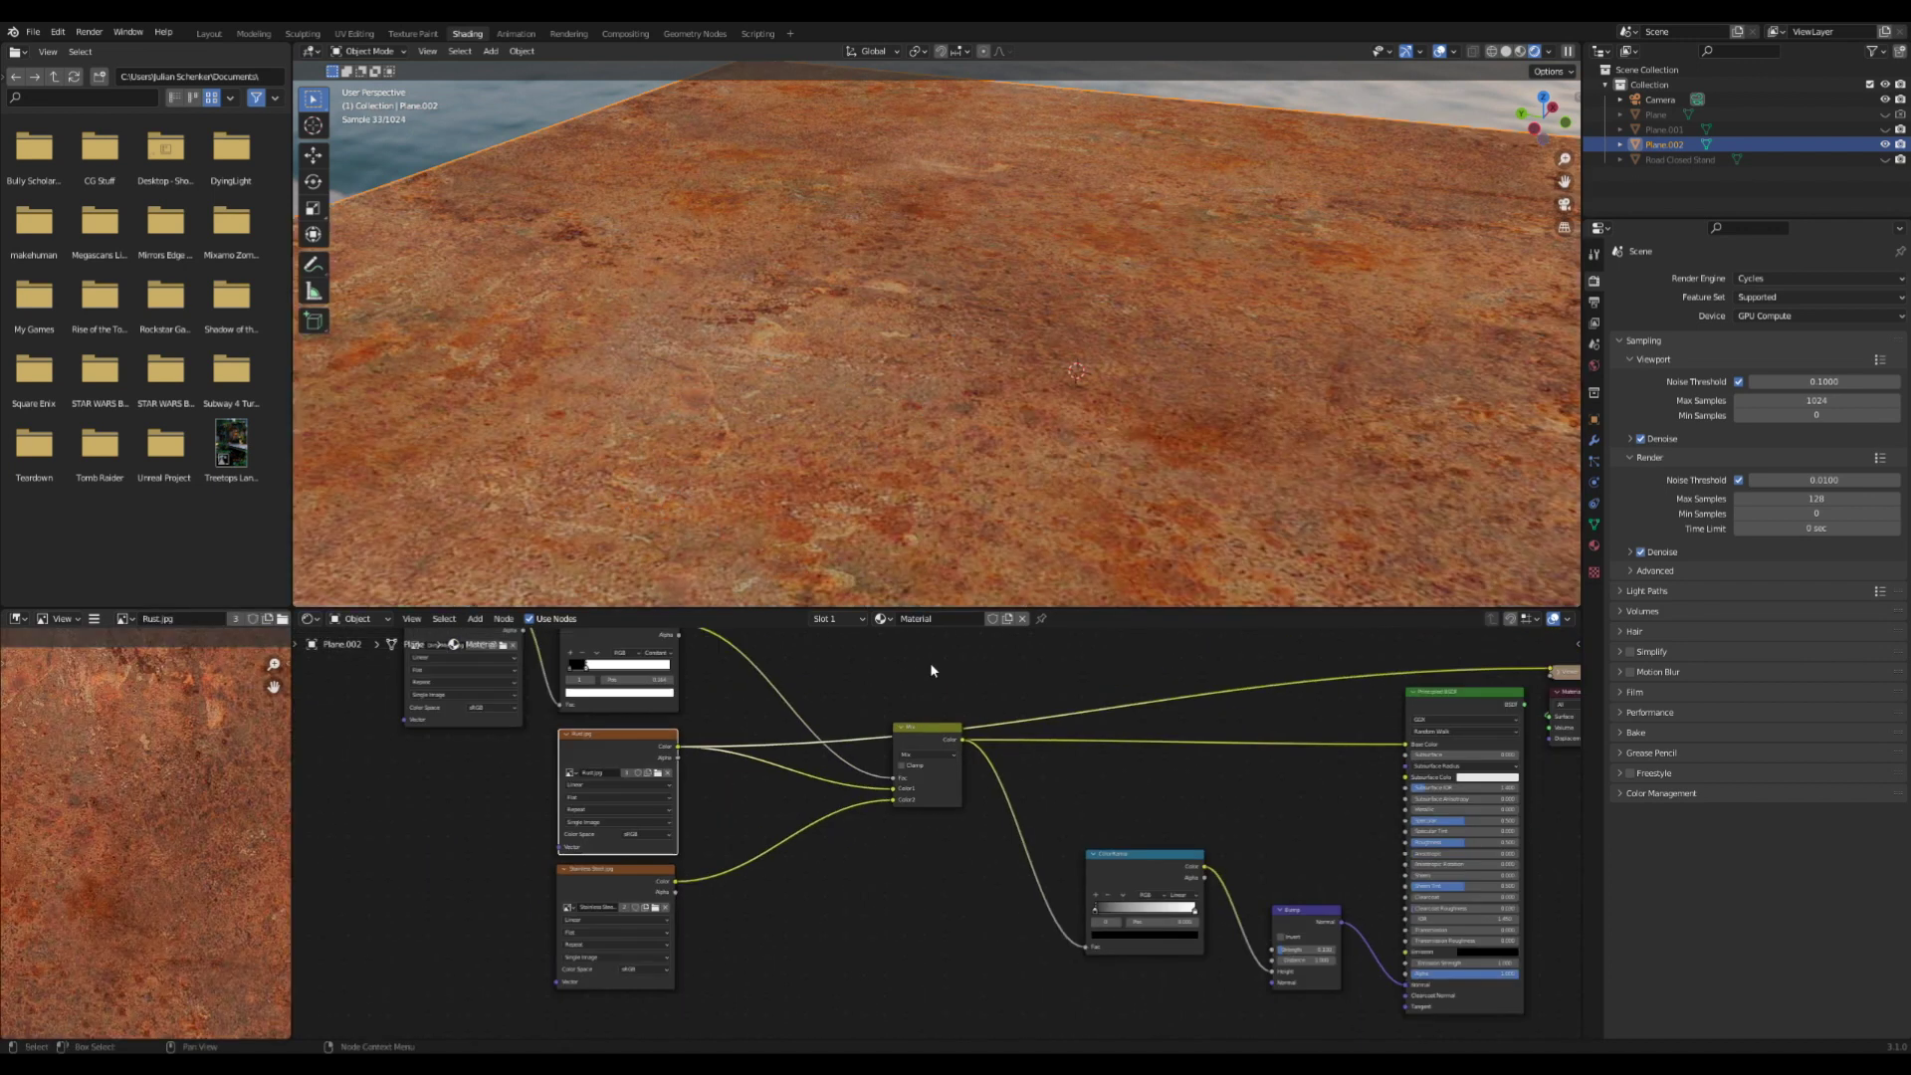
middle_drag(1130, 920, 976, 790)
scroll(1018, 798, up, 1)
Preview the bump ColorRamp and raise its contrast, setting the black stop to about 0.036 and the white stop to about 0.364
ctrl+shift+click(1012, 798)
scroll(1012, 796, up, 2)
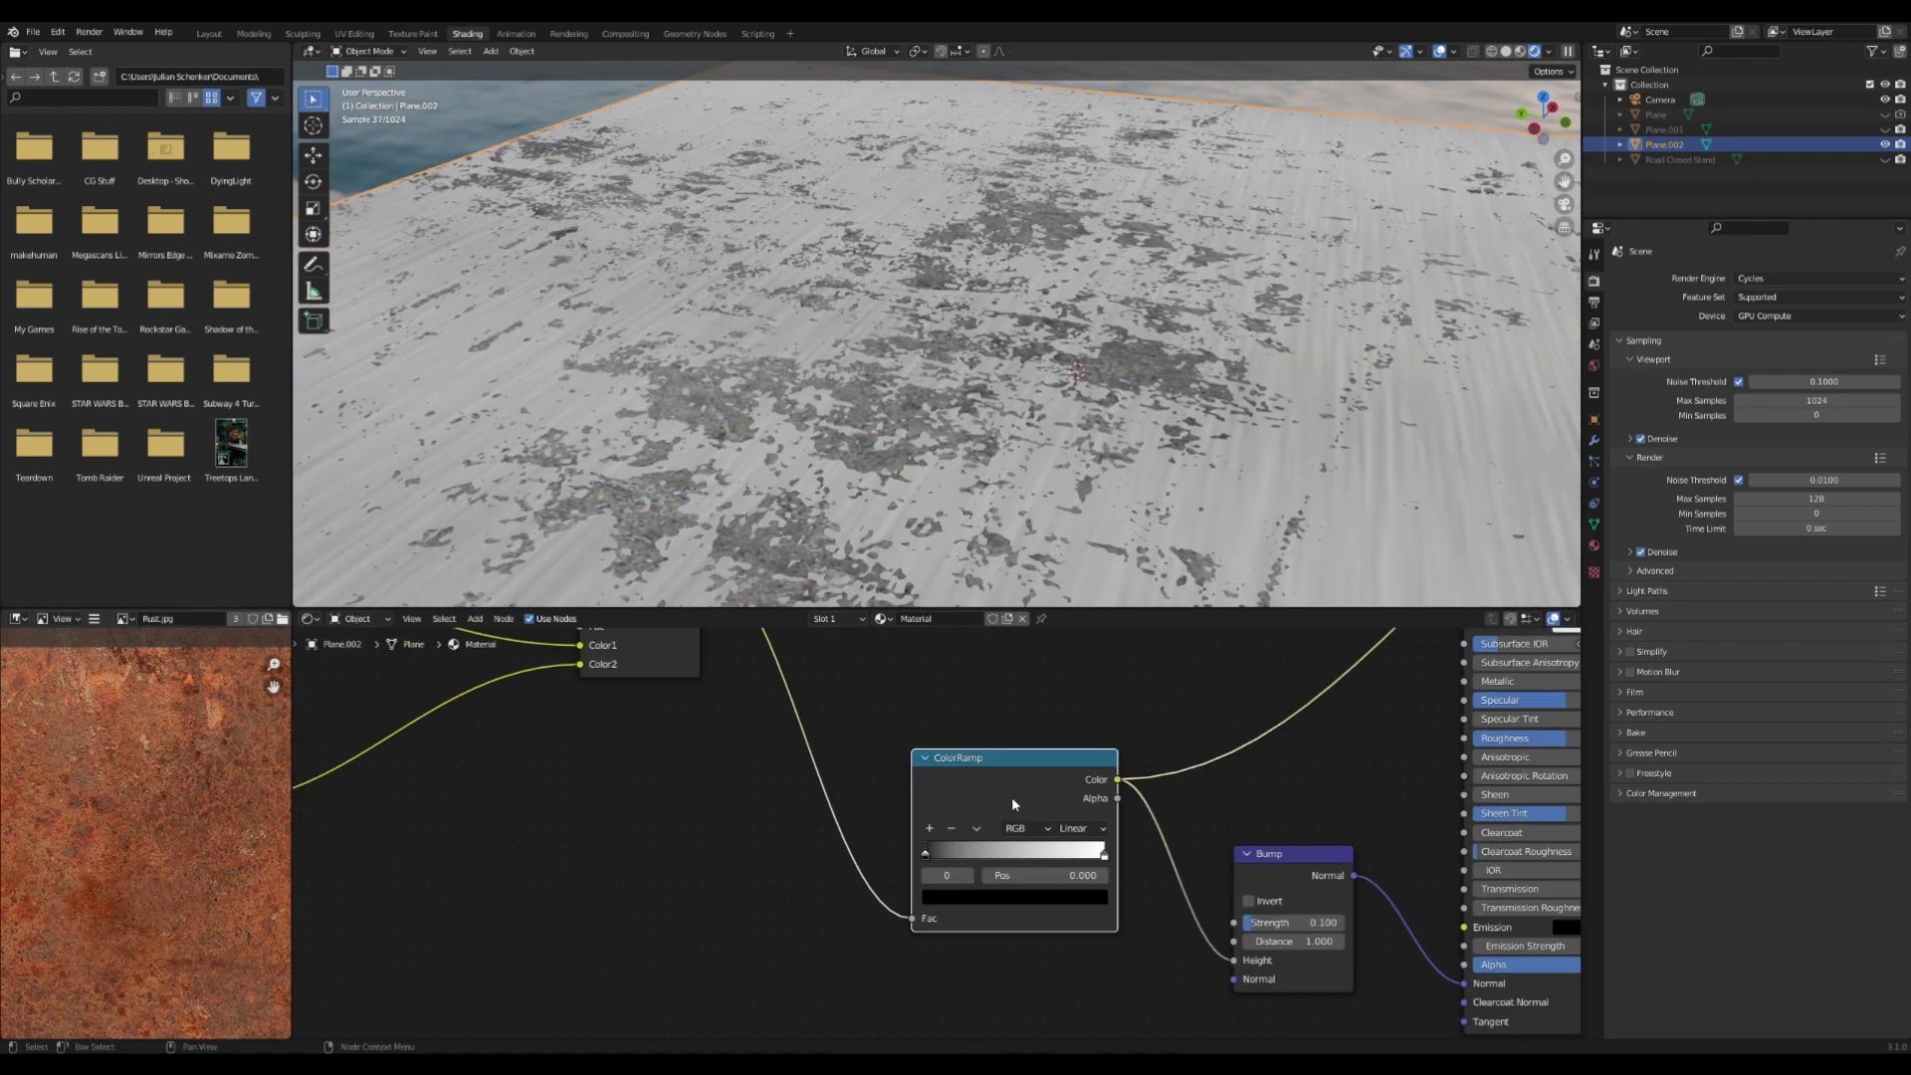
middle_drag(935, 480, 966, 535)
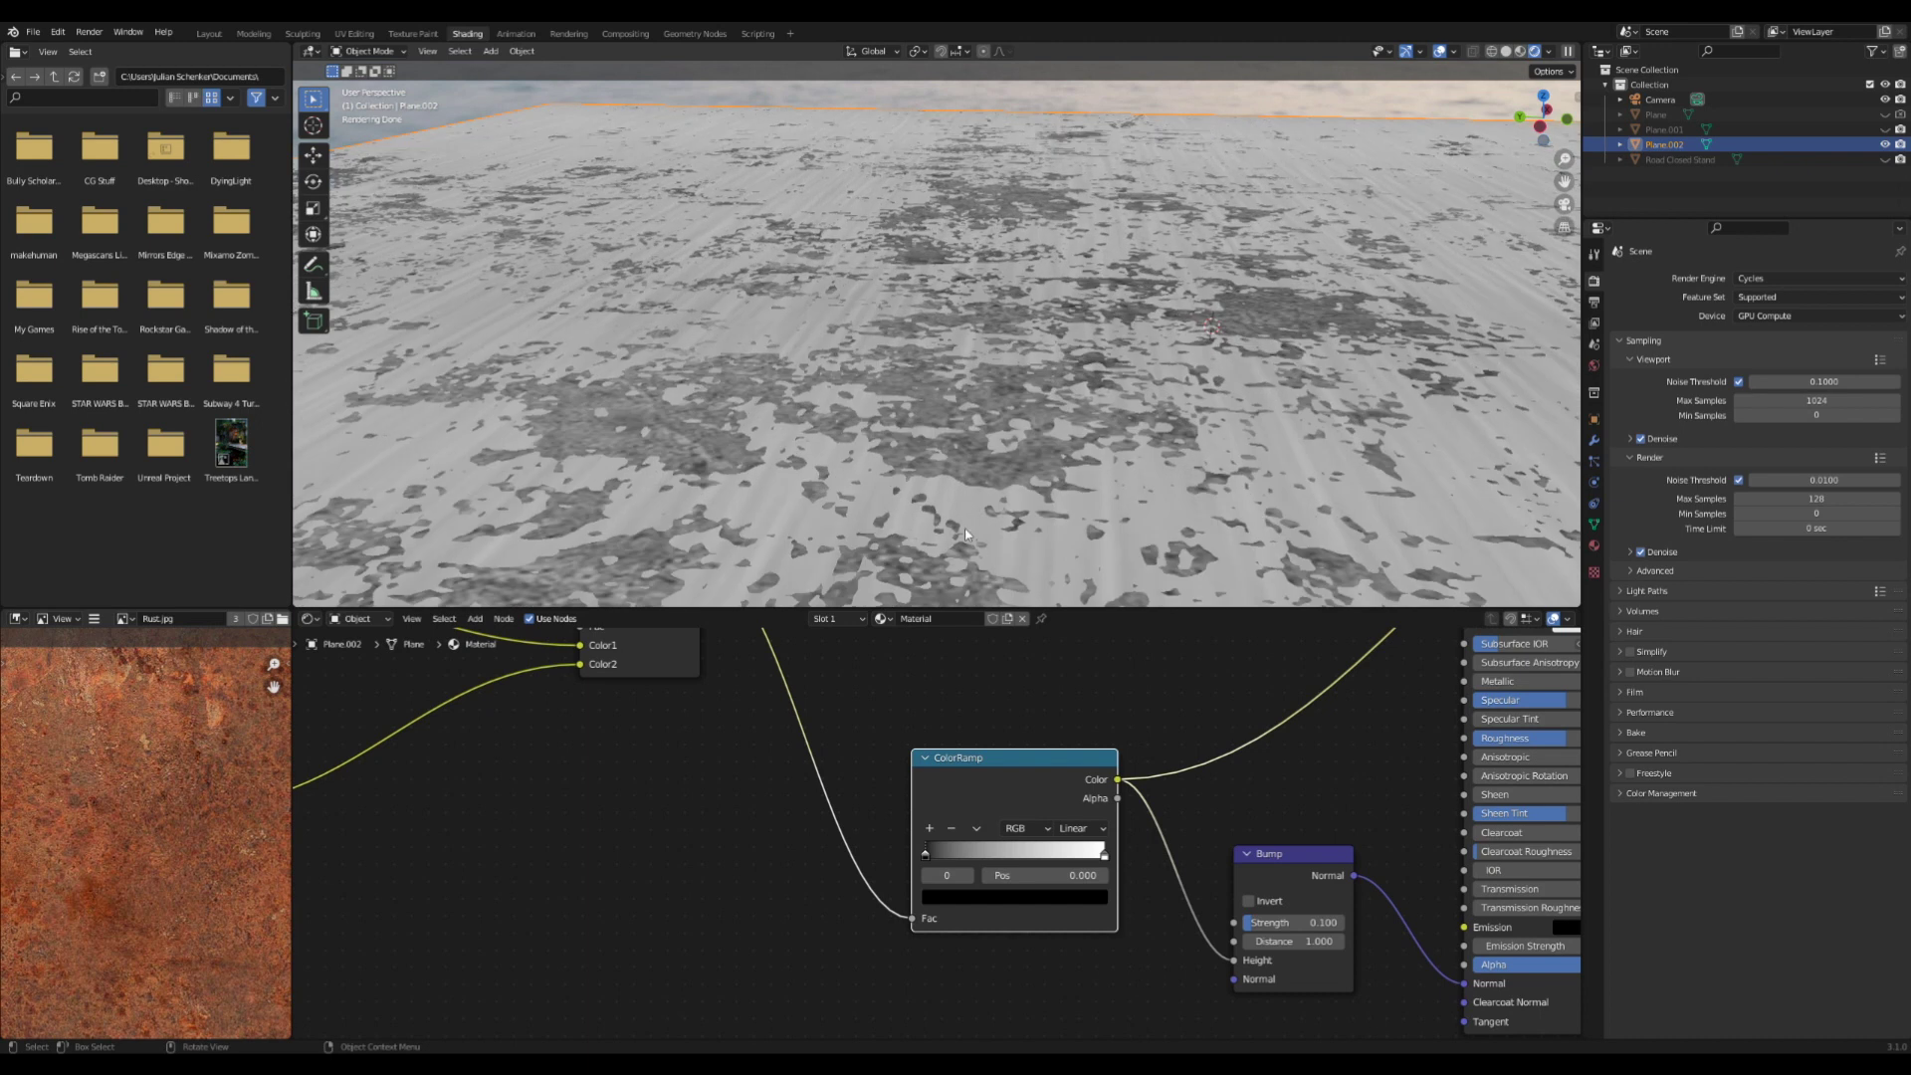
scroll(981, 775, up, 2)
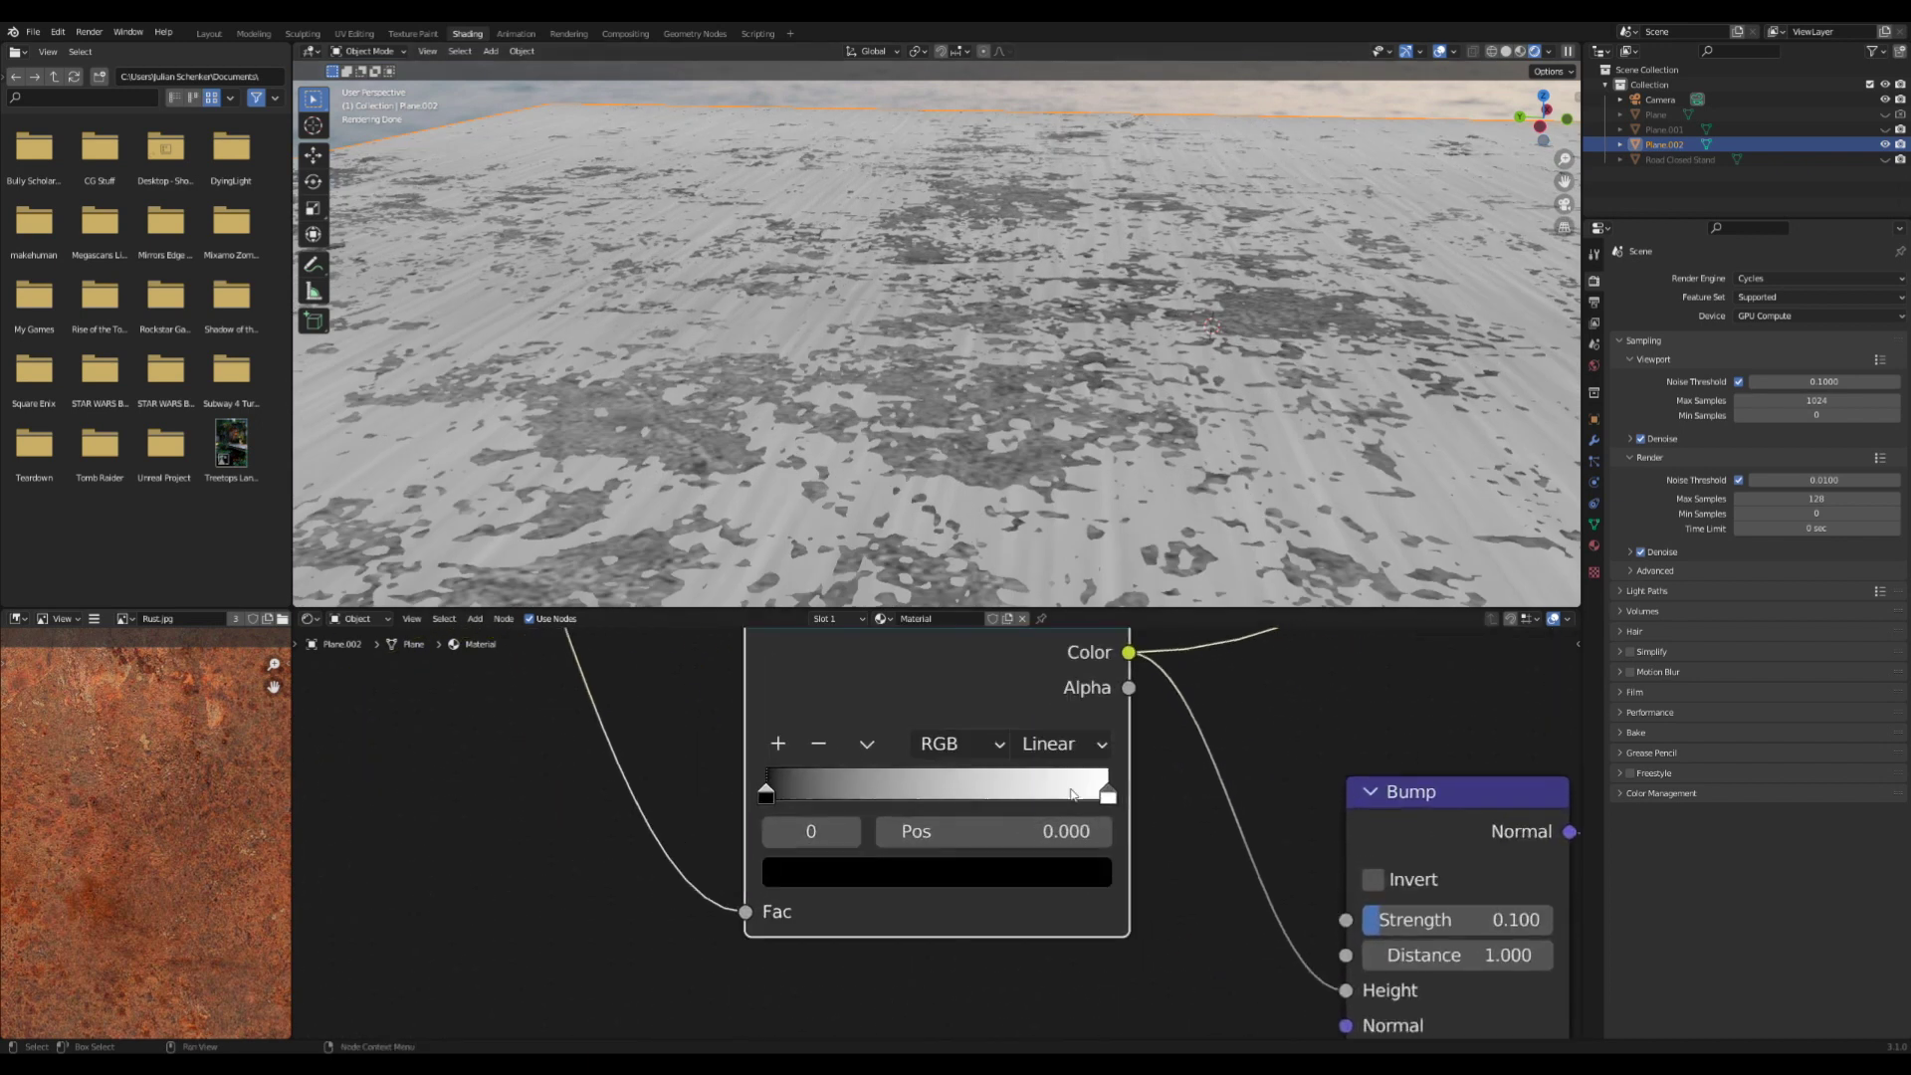
drag(1107, 793, 928, 766)
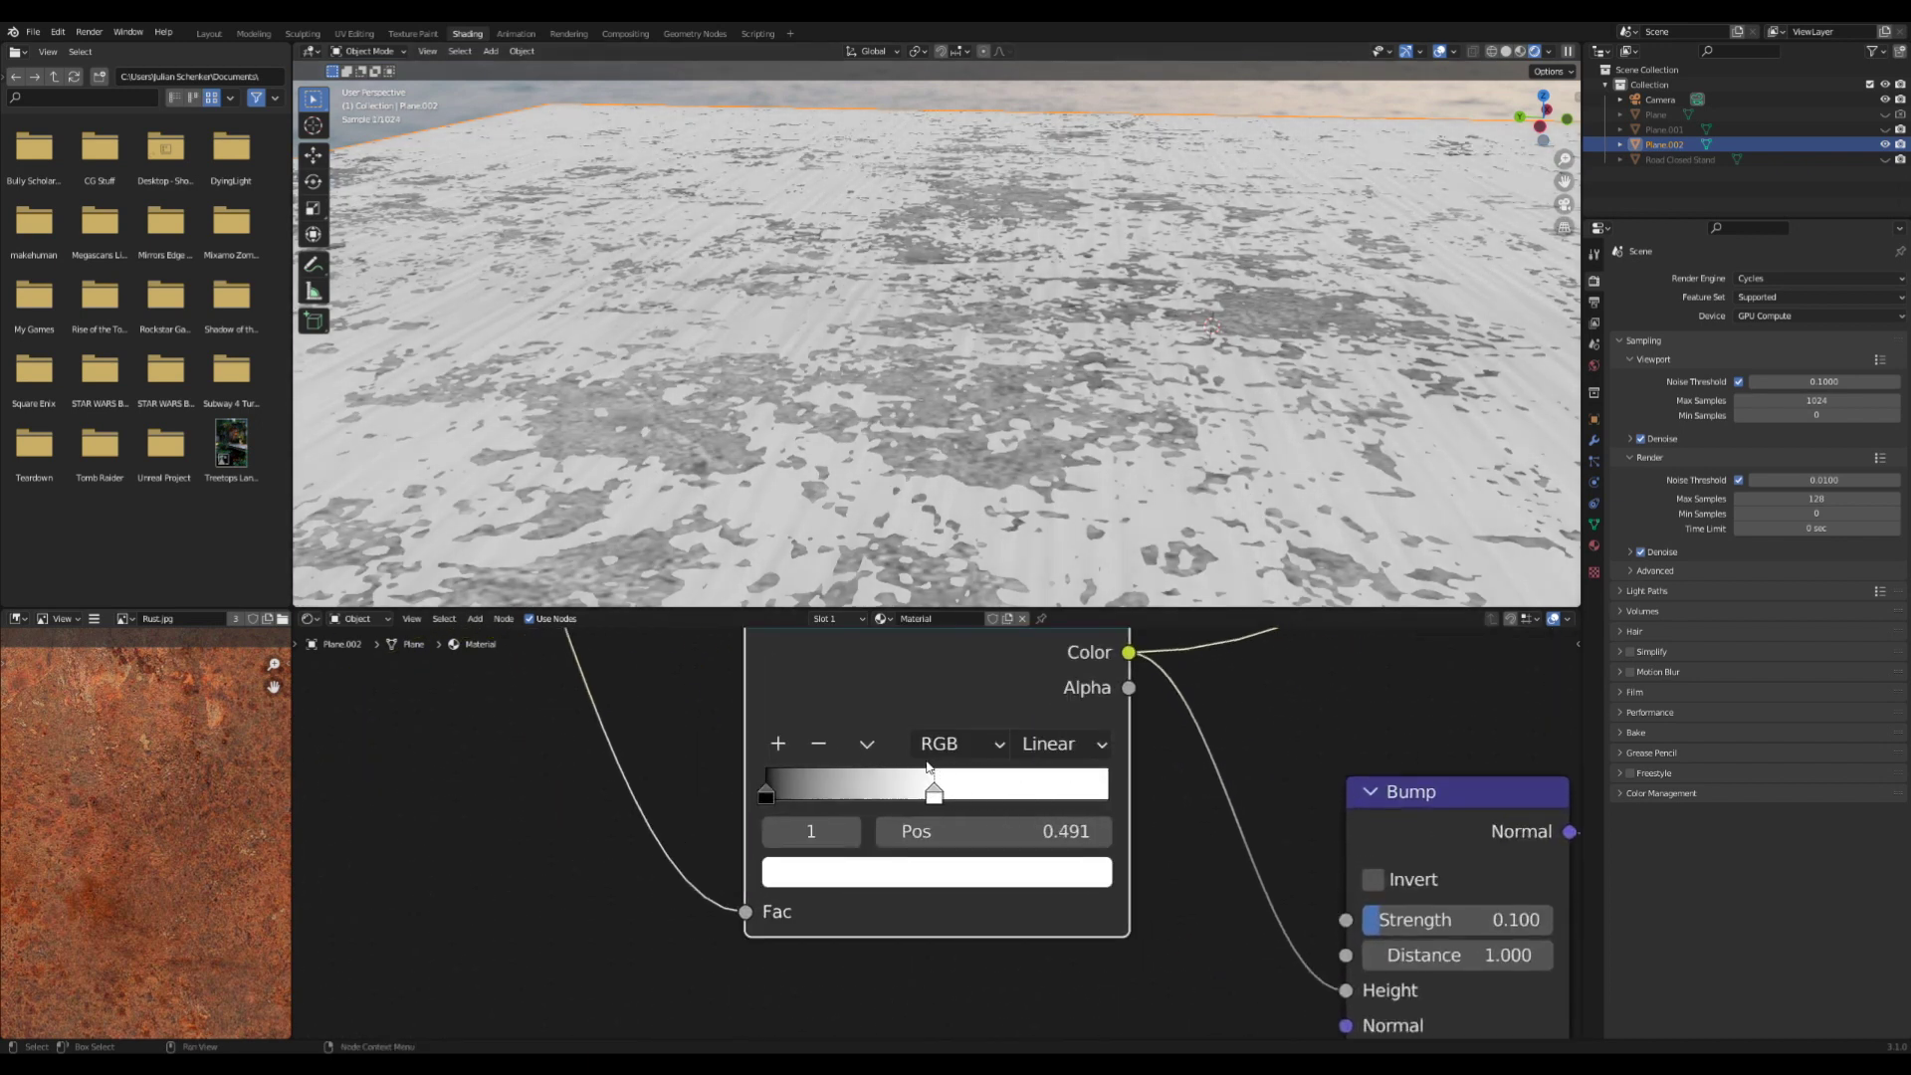
drag(765, 793, 778, 794)
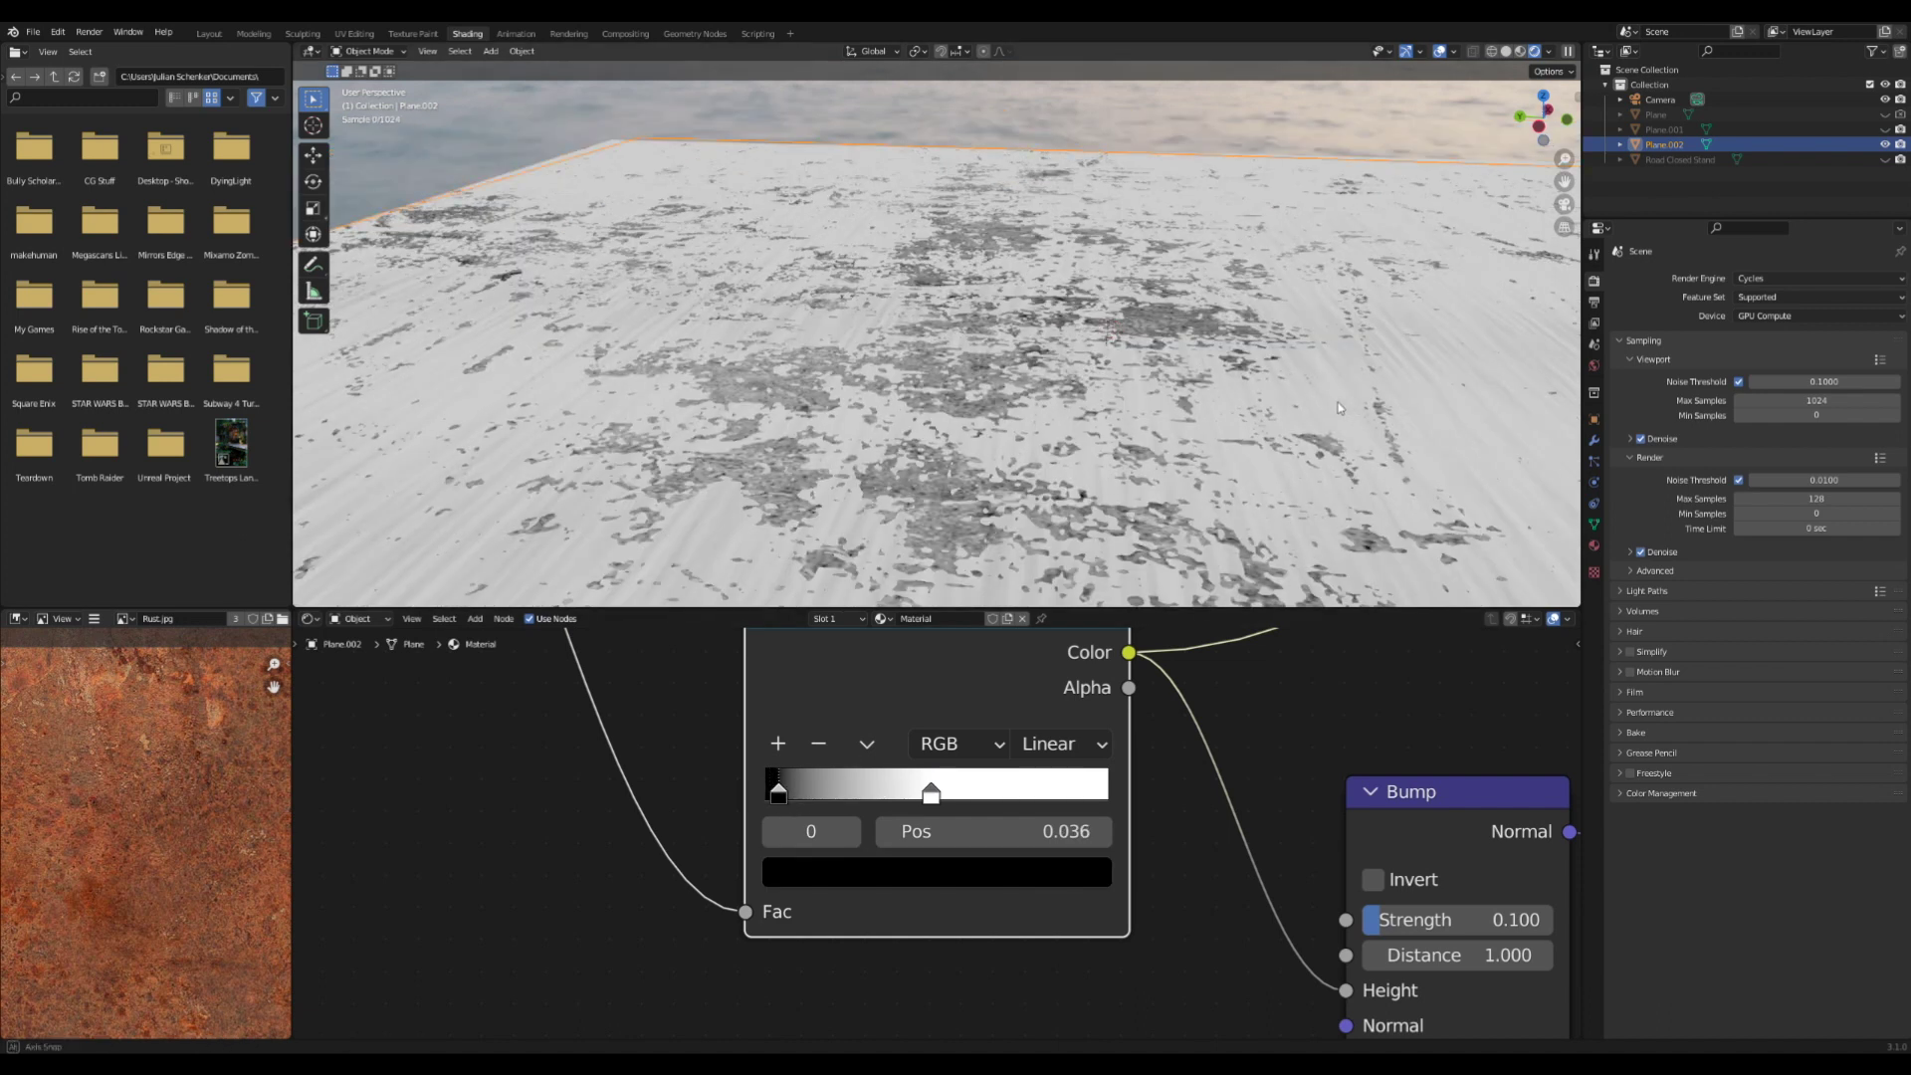
middle_drag(1111, 456, 1430, 460)
scroll(931, 836, up, 1)
drag(934, 791, 885, 791)
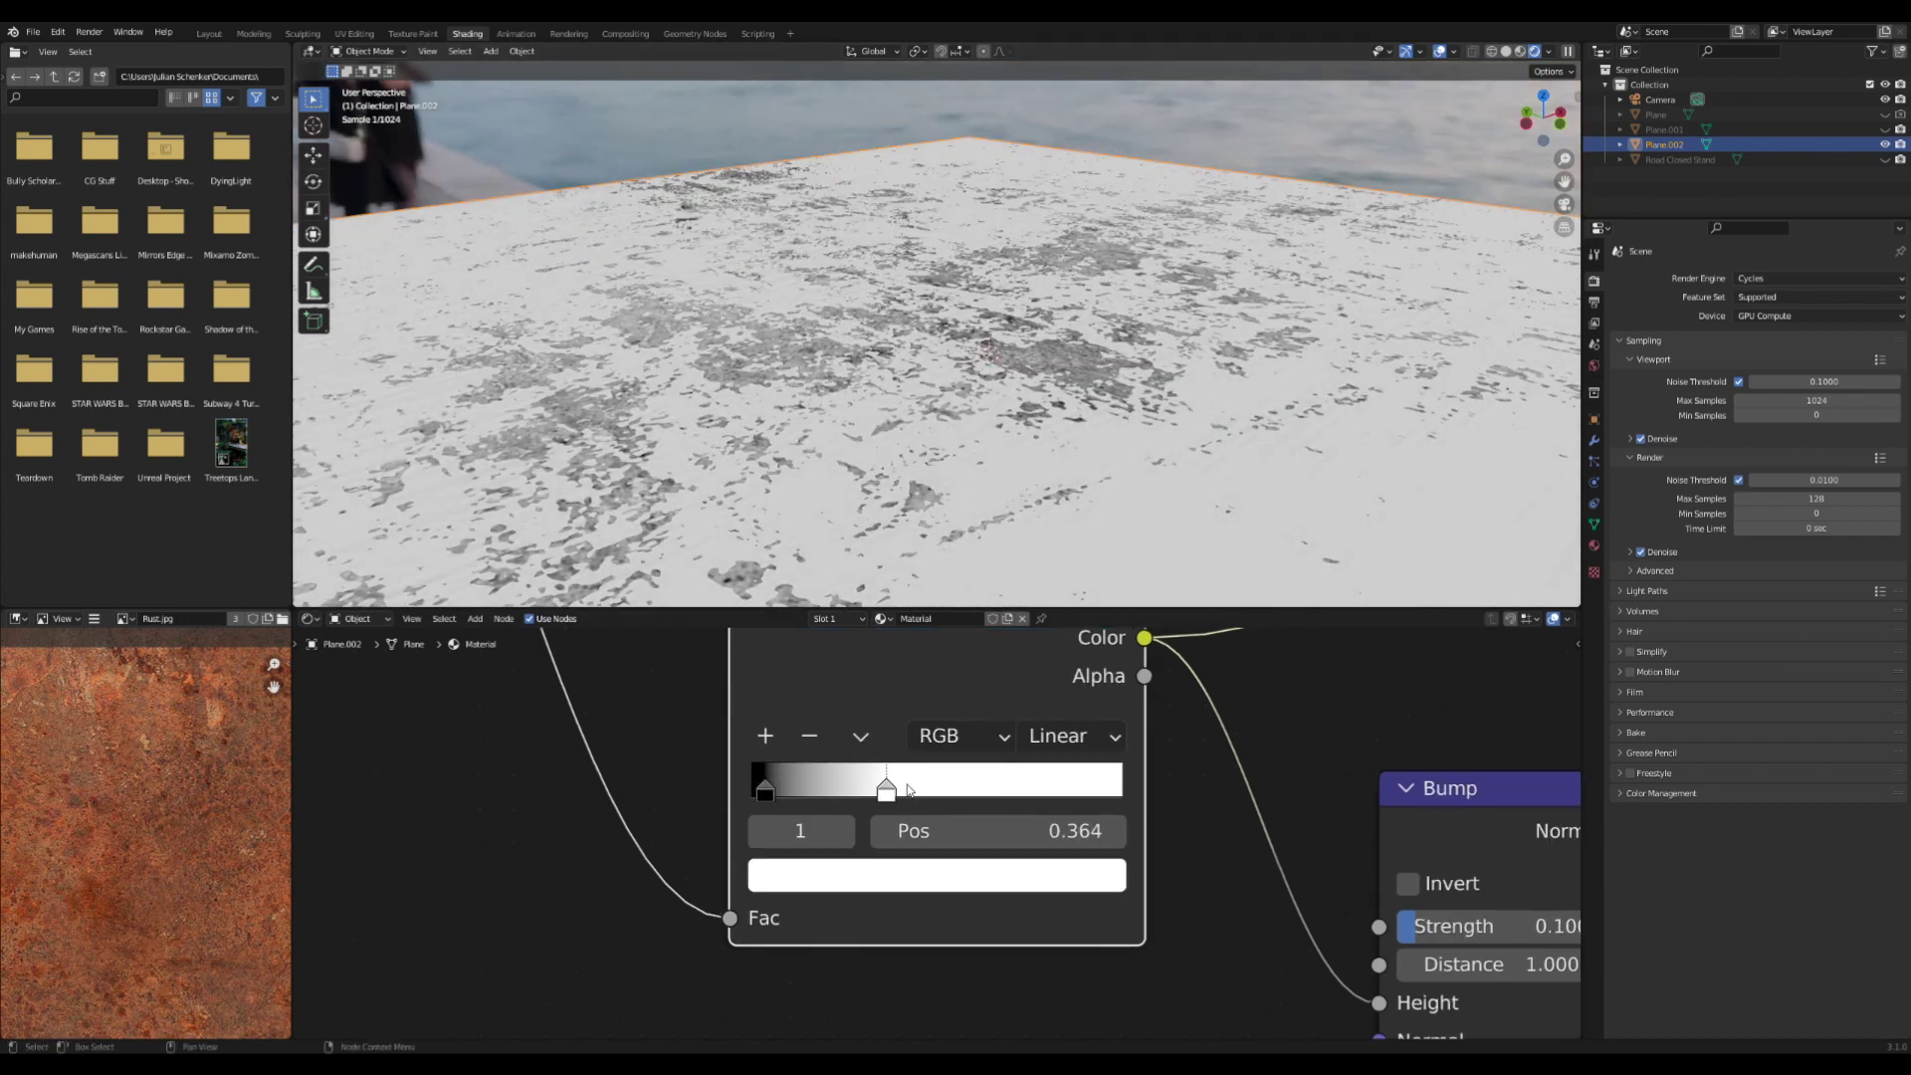
Check the adjusted height map, connect the Principled BSDF back to the material output, and examine the bump on the plane at a low angle
scroll(995, 418, down, 4)
middle_drag(995, 418, 1027, 448)
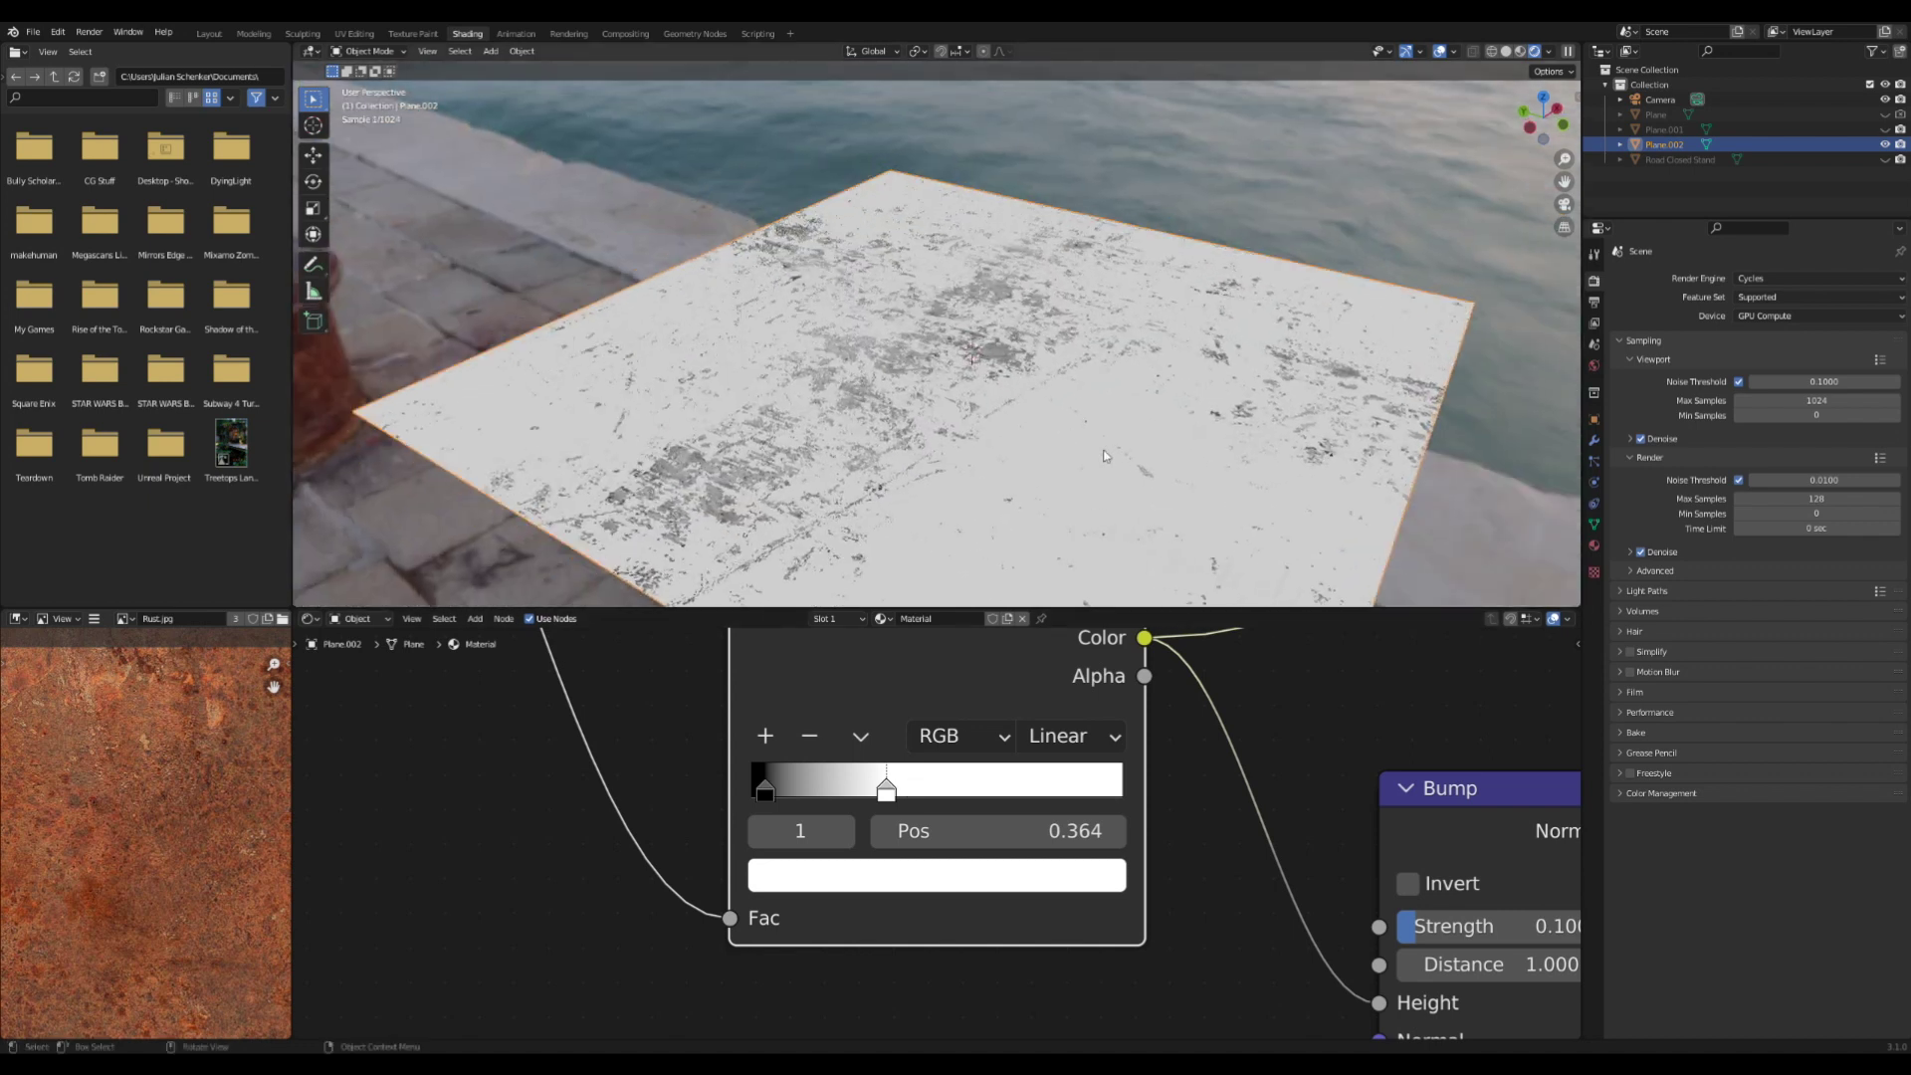
scroll(1027, 448, up, 4)
scroll(1052, 839, down, 10)
middle_drag(1244, 753, 958, 820)
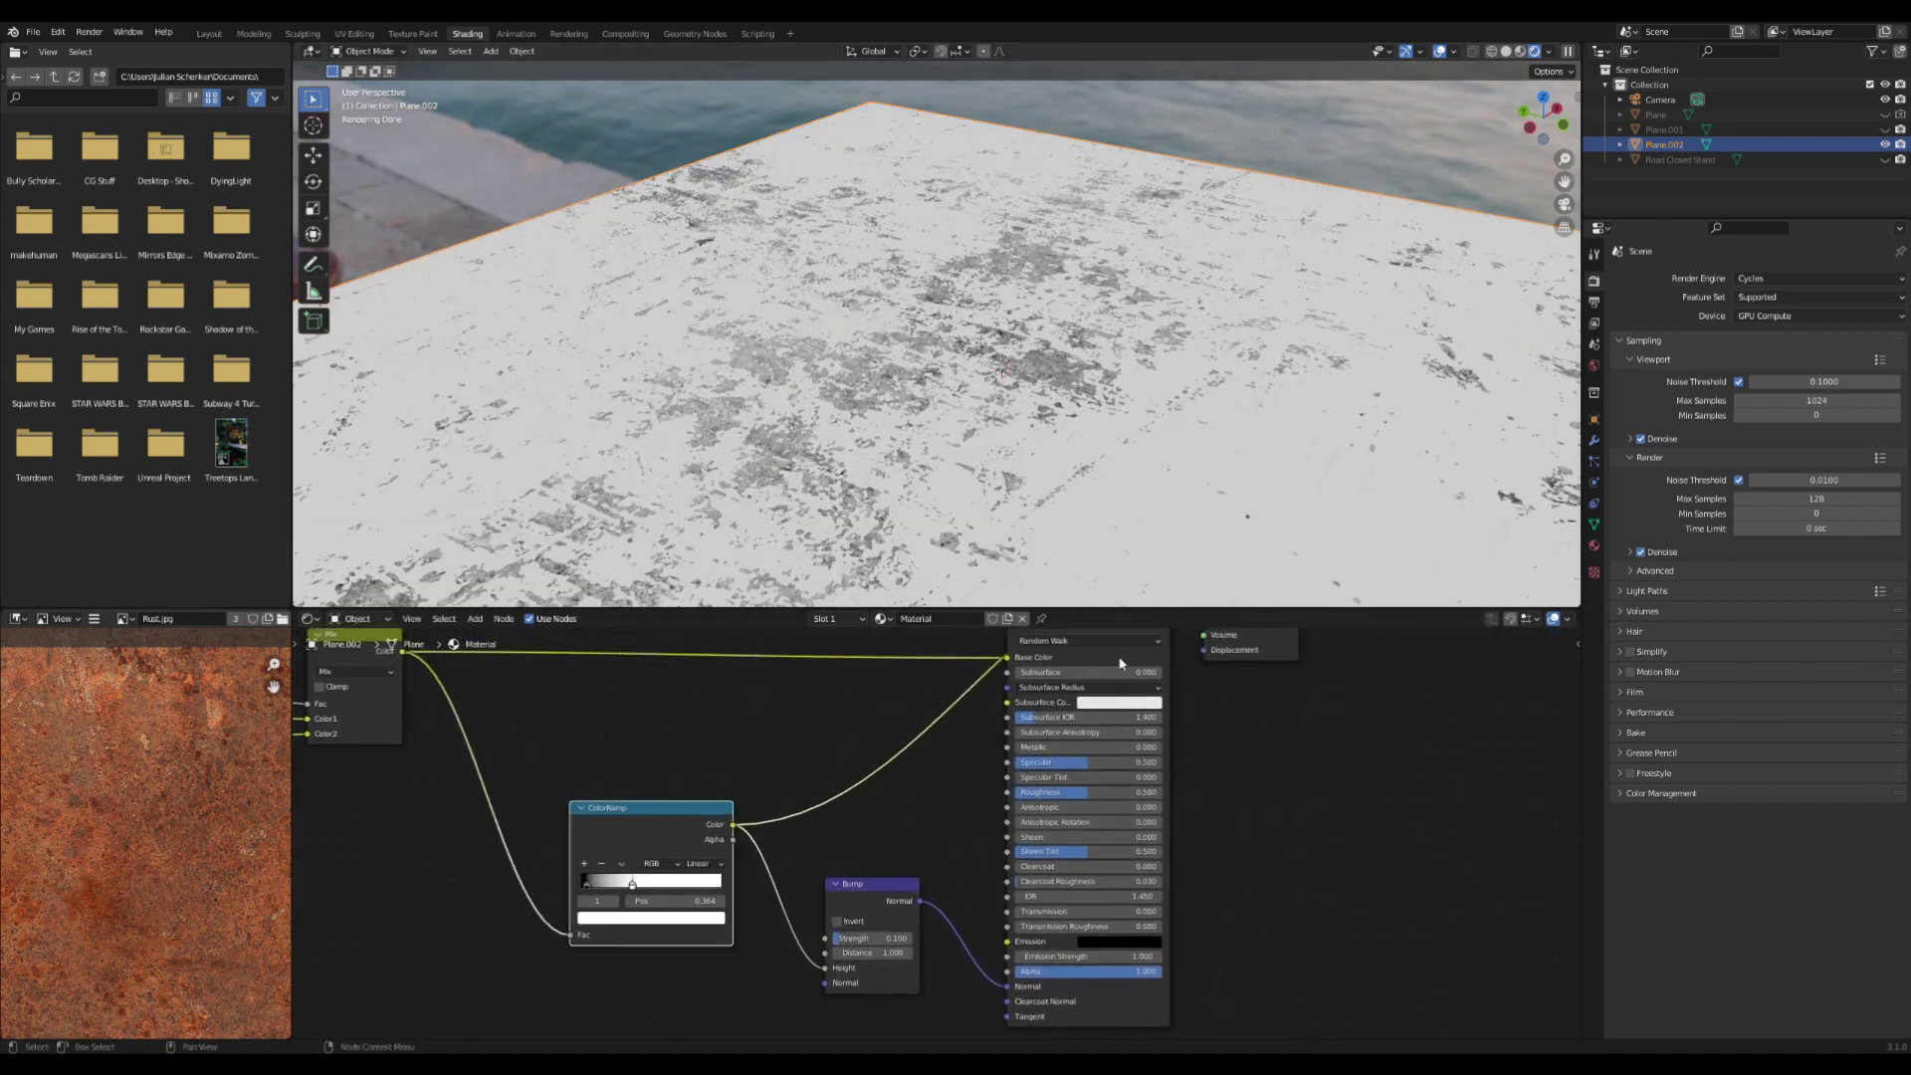
drag(1120, 659, 1120, 661)
middle_drag(927, 516, 1017, 463)
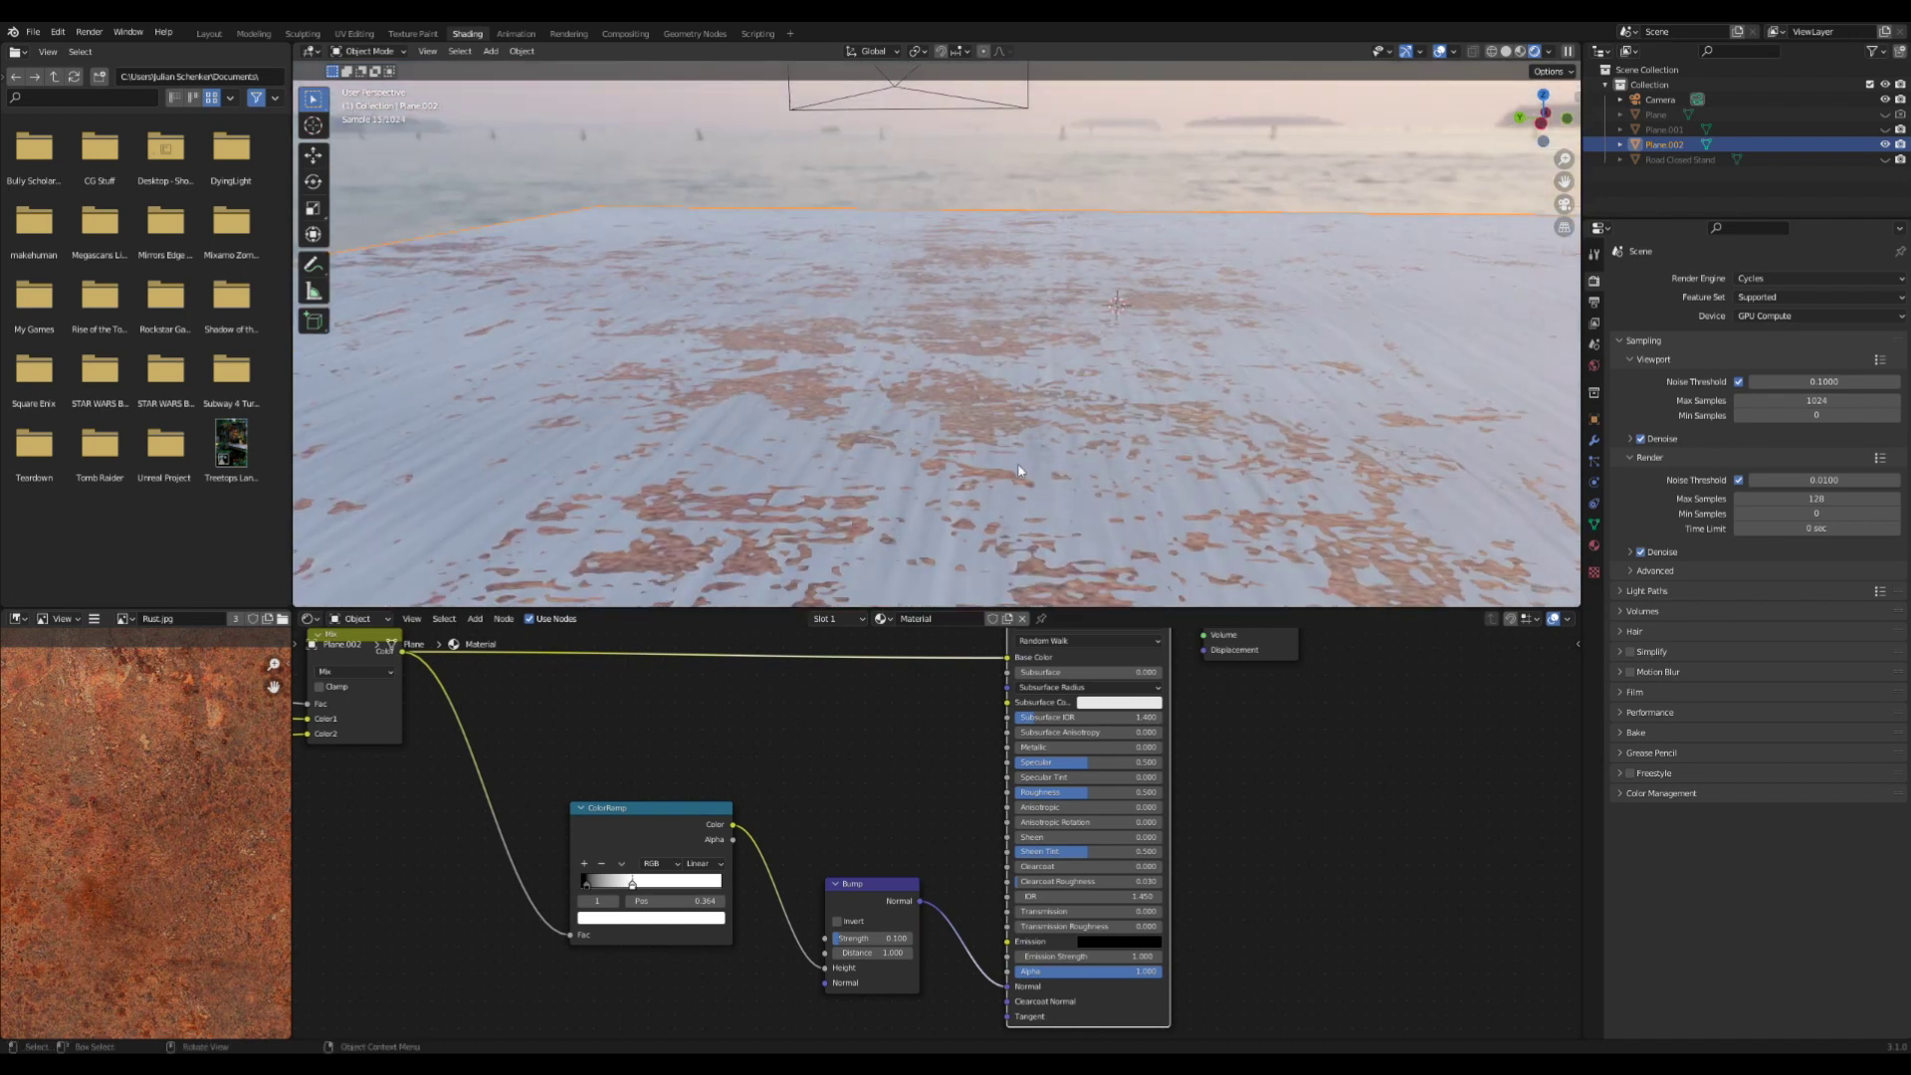
middle_drag(1413, 388, 950, 508)
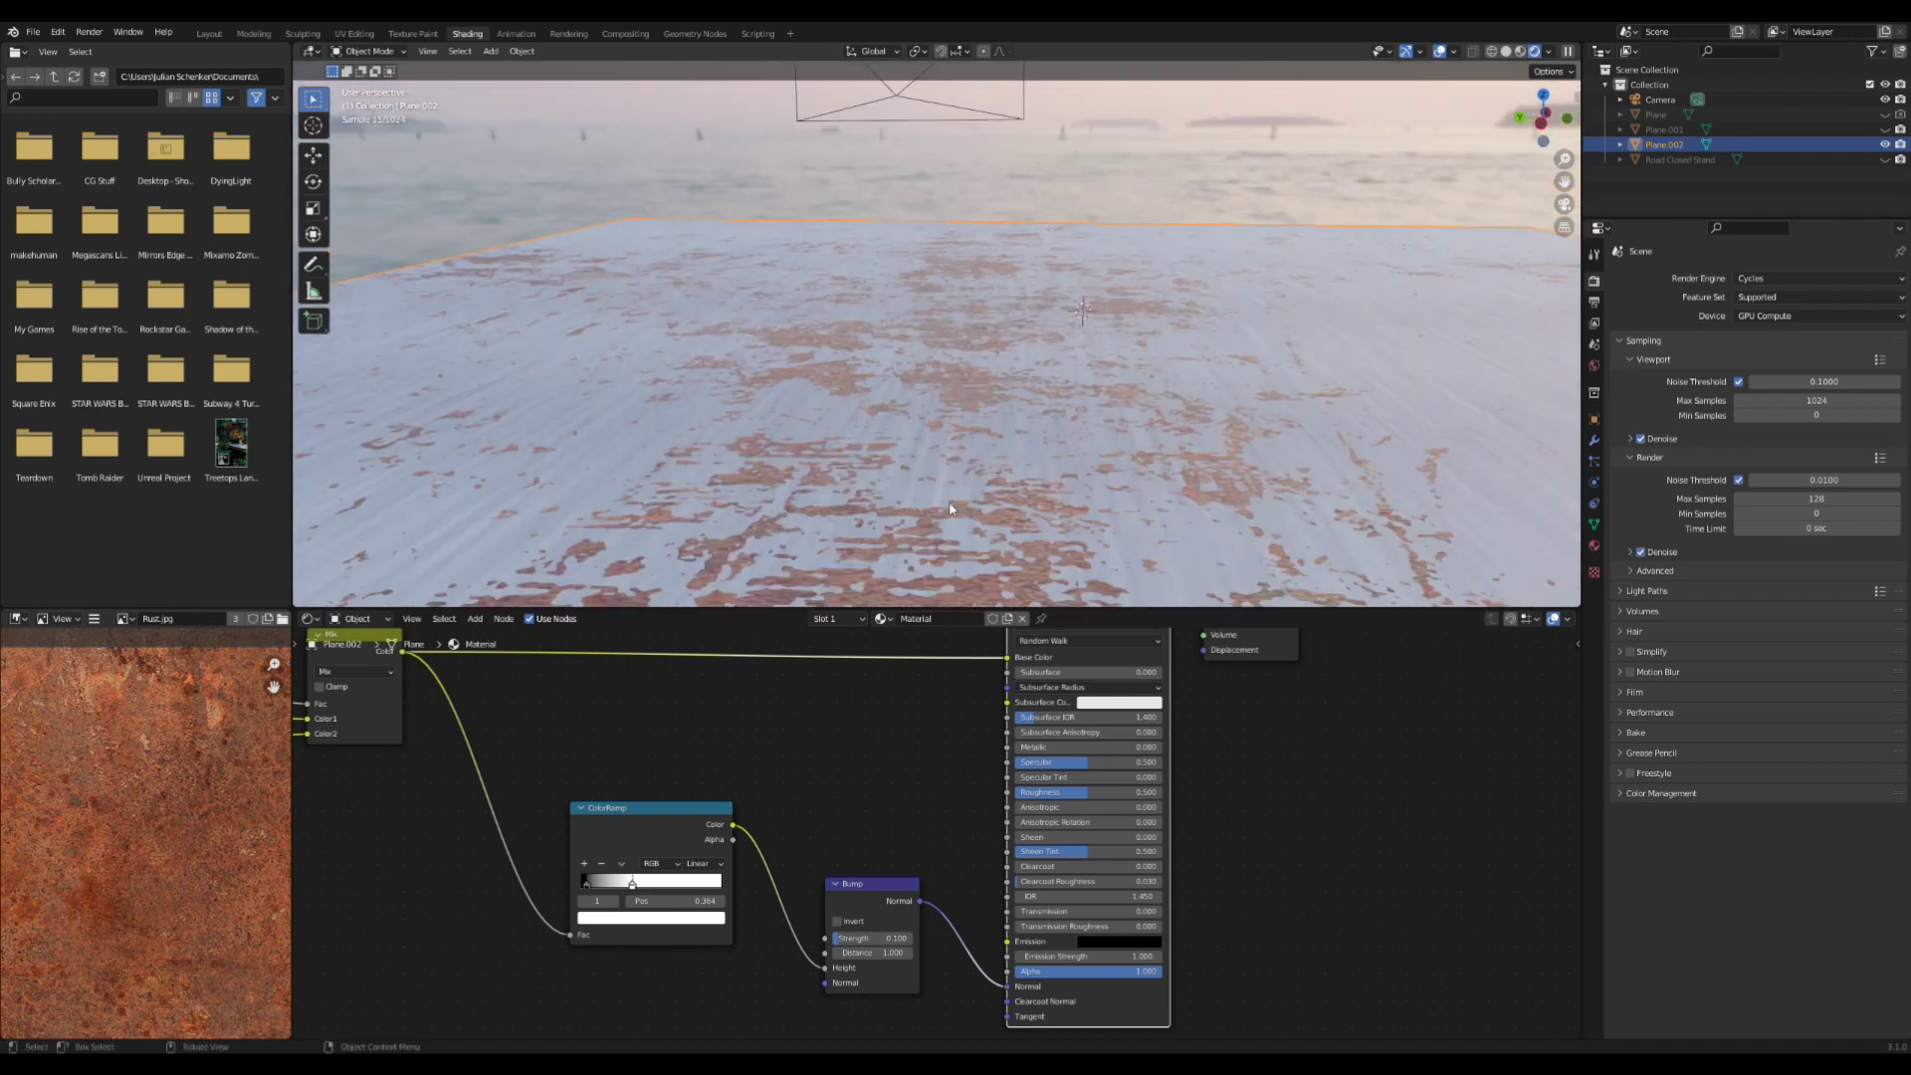
Collapse the bump ColorRamp node and move it down in line with the Bump node
click(580, 807)
scroll(637, 836, down, 2)
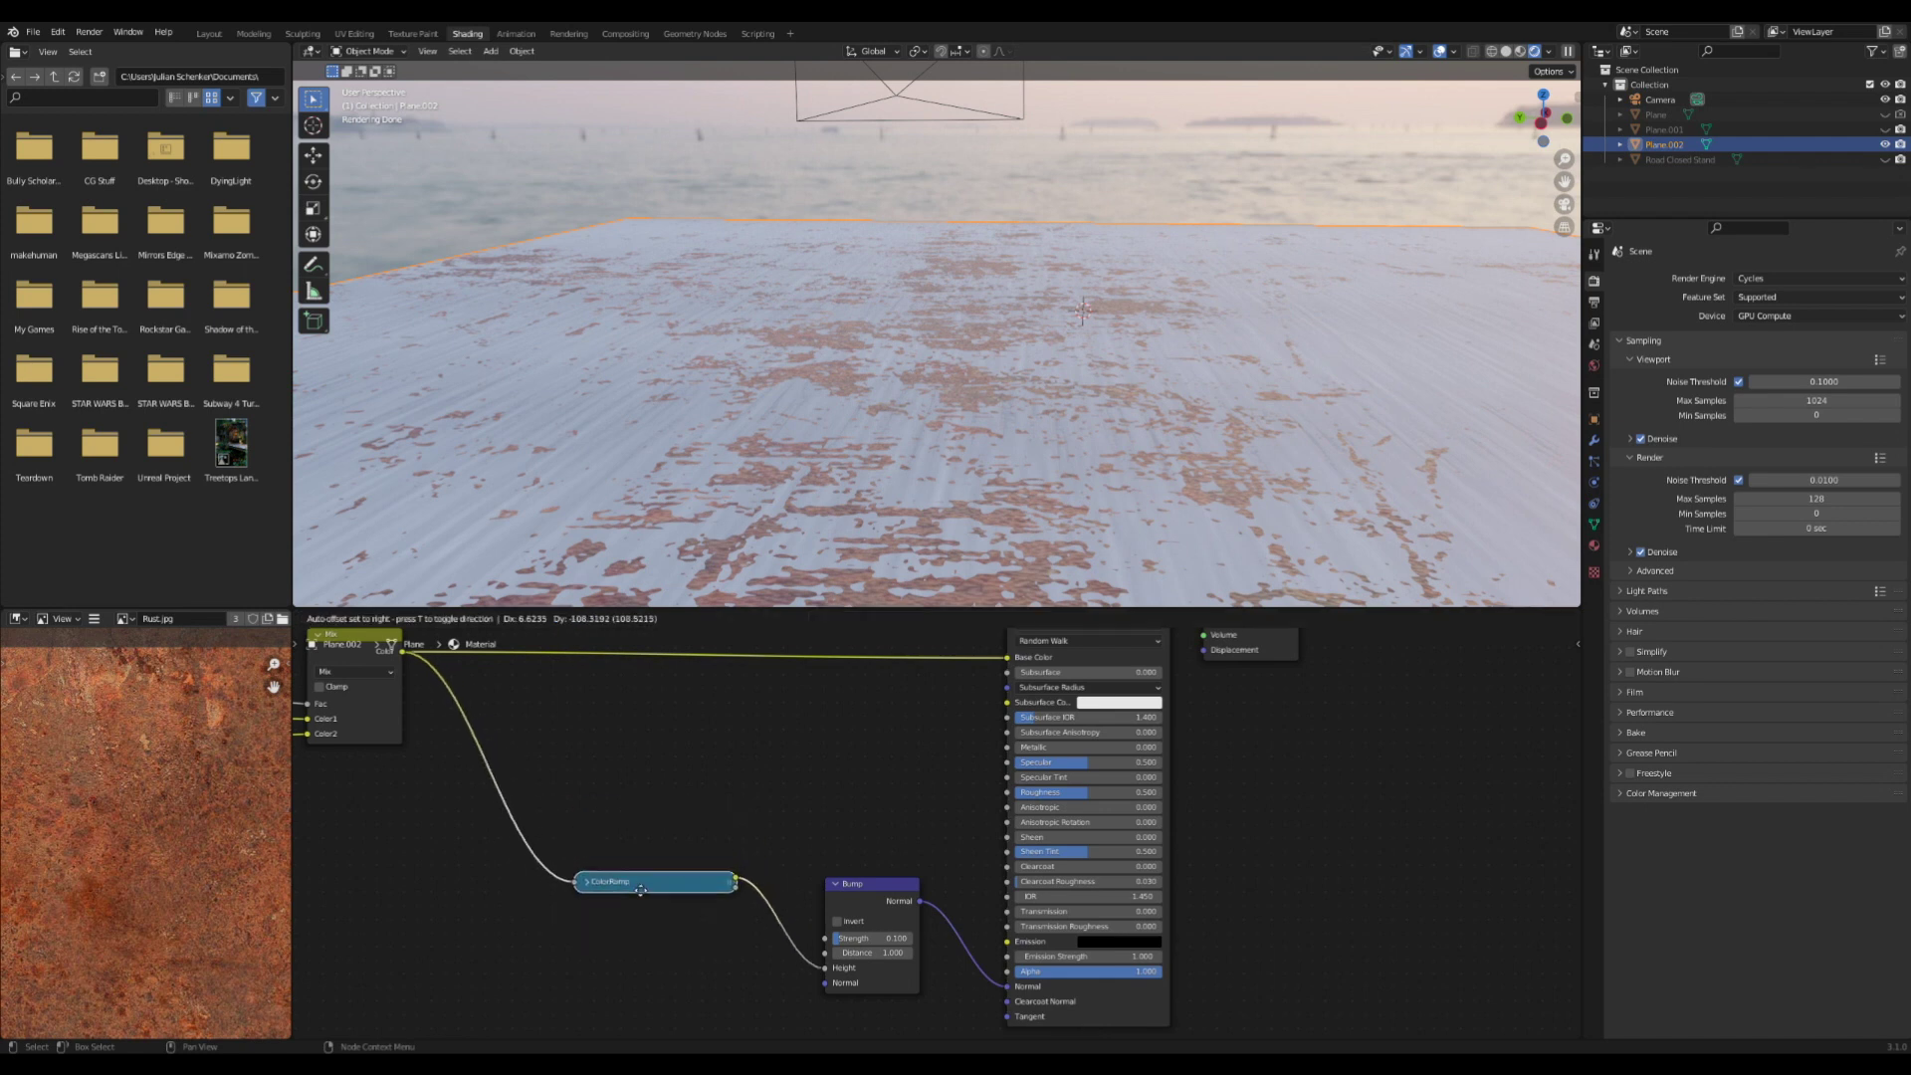
middle_drag(637, 836, 703, 903)
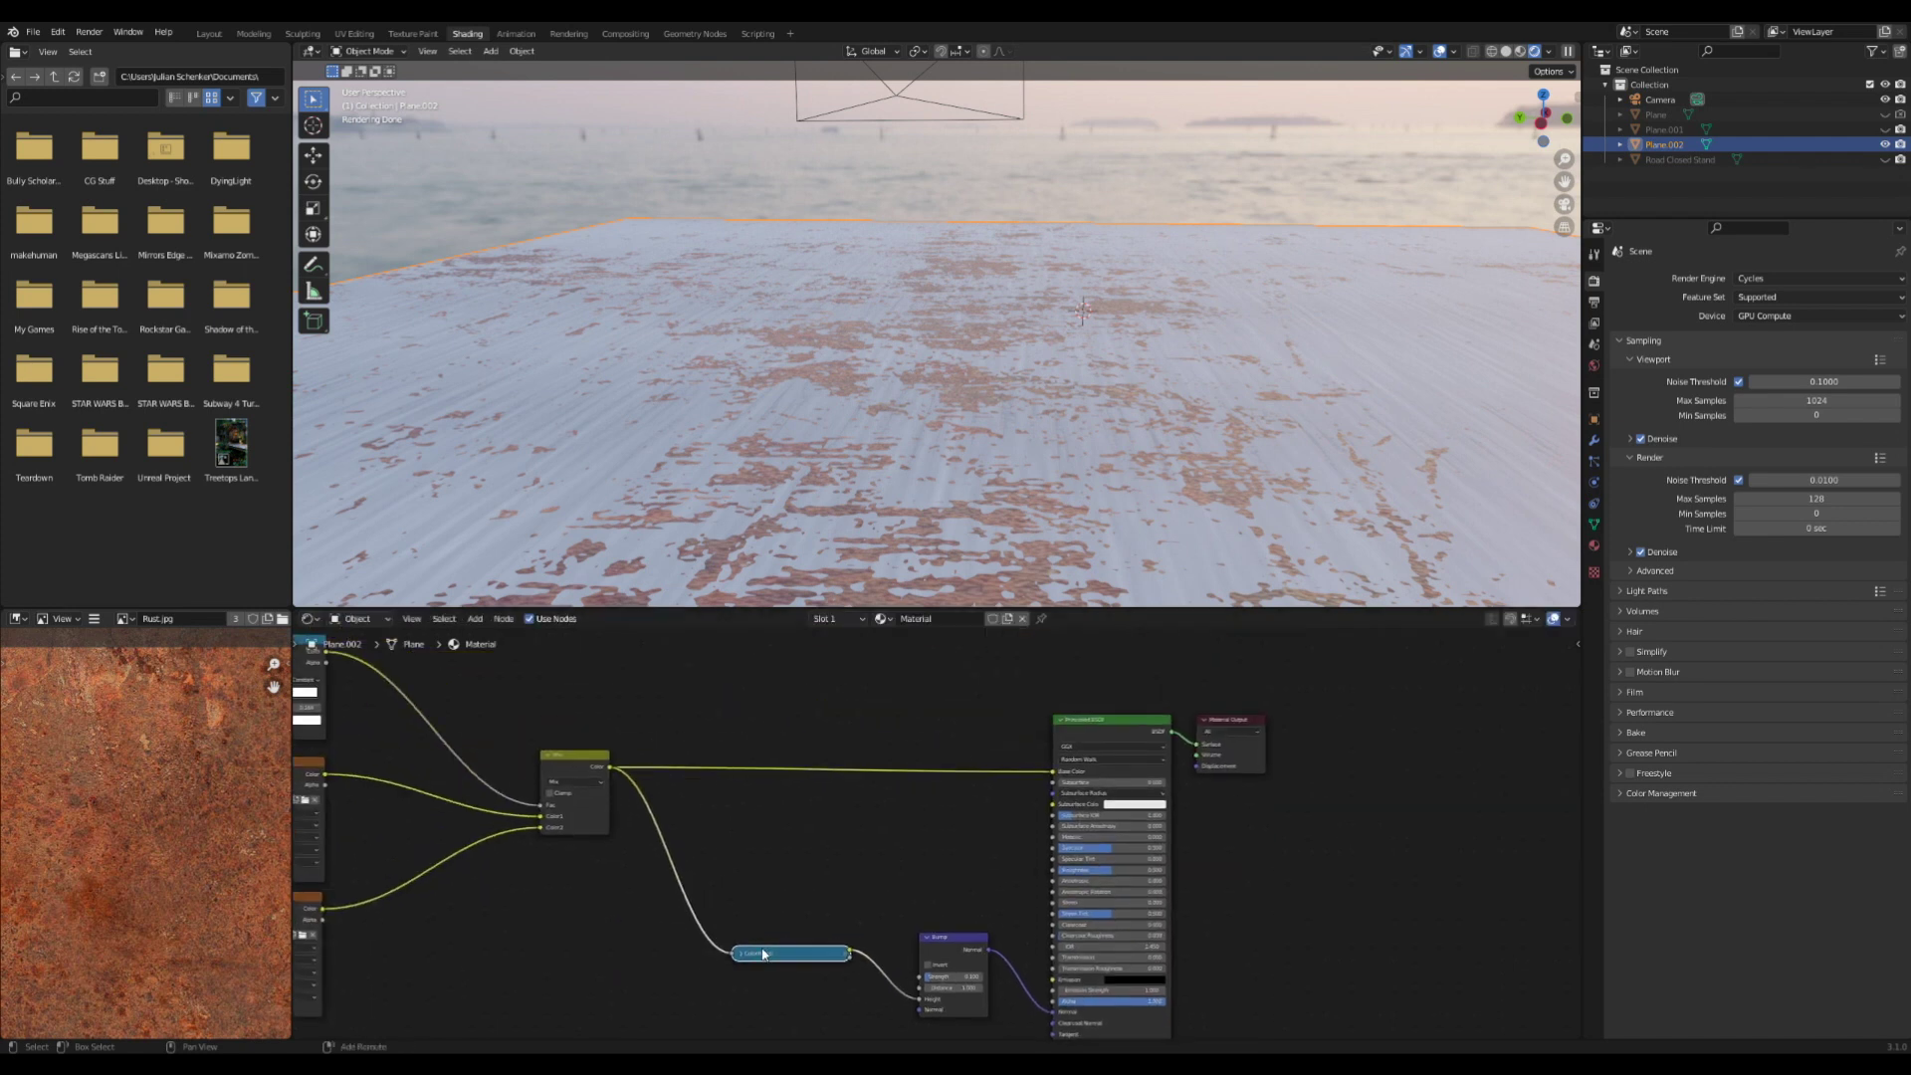
Connect the Mix node's Color output to the Principled BSDF's Metallic input
key(shift+d)
key(ctrl+z)
drag(613, 768, 1055, 837)
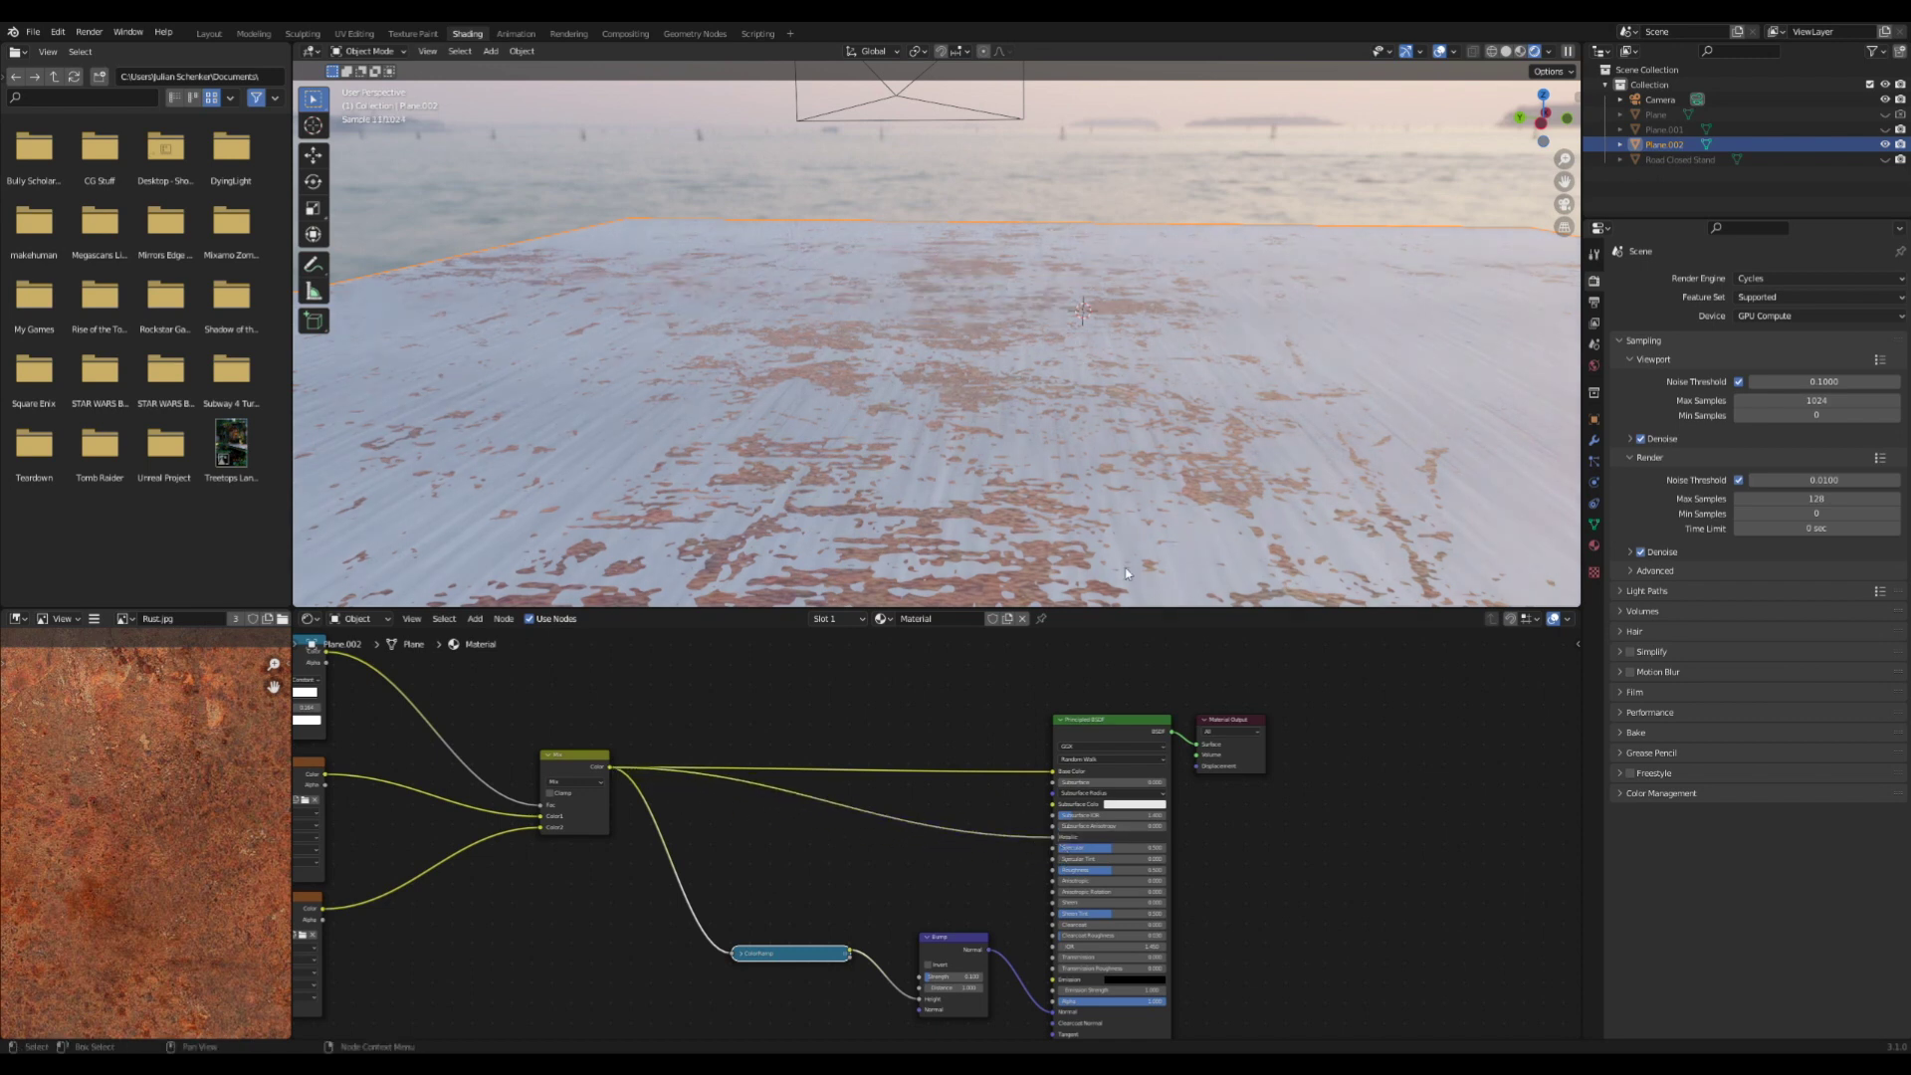
middle_drag(1129, 575, 1145, 528)
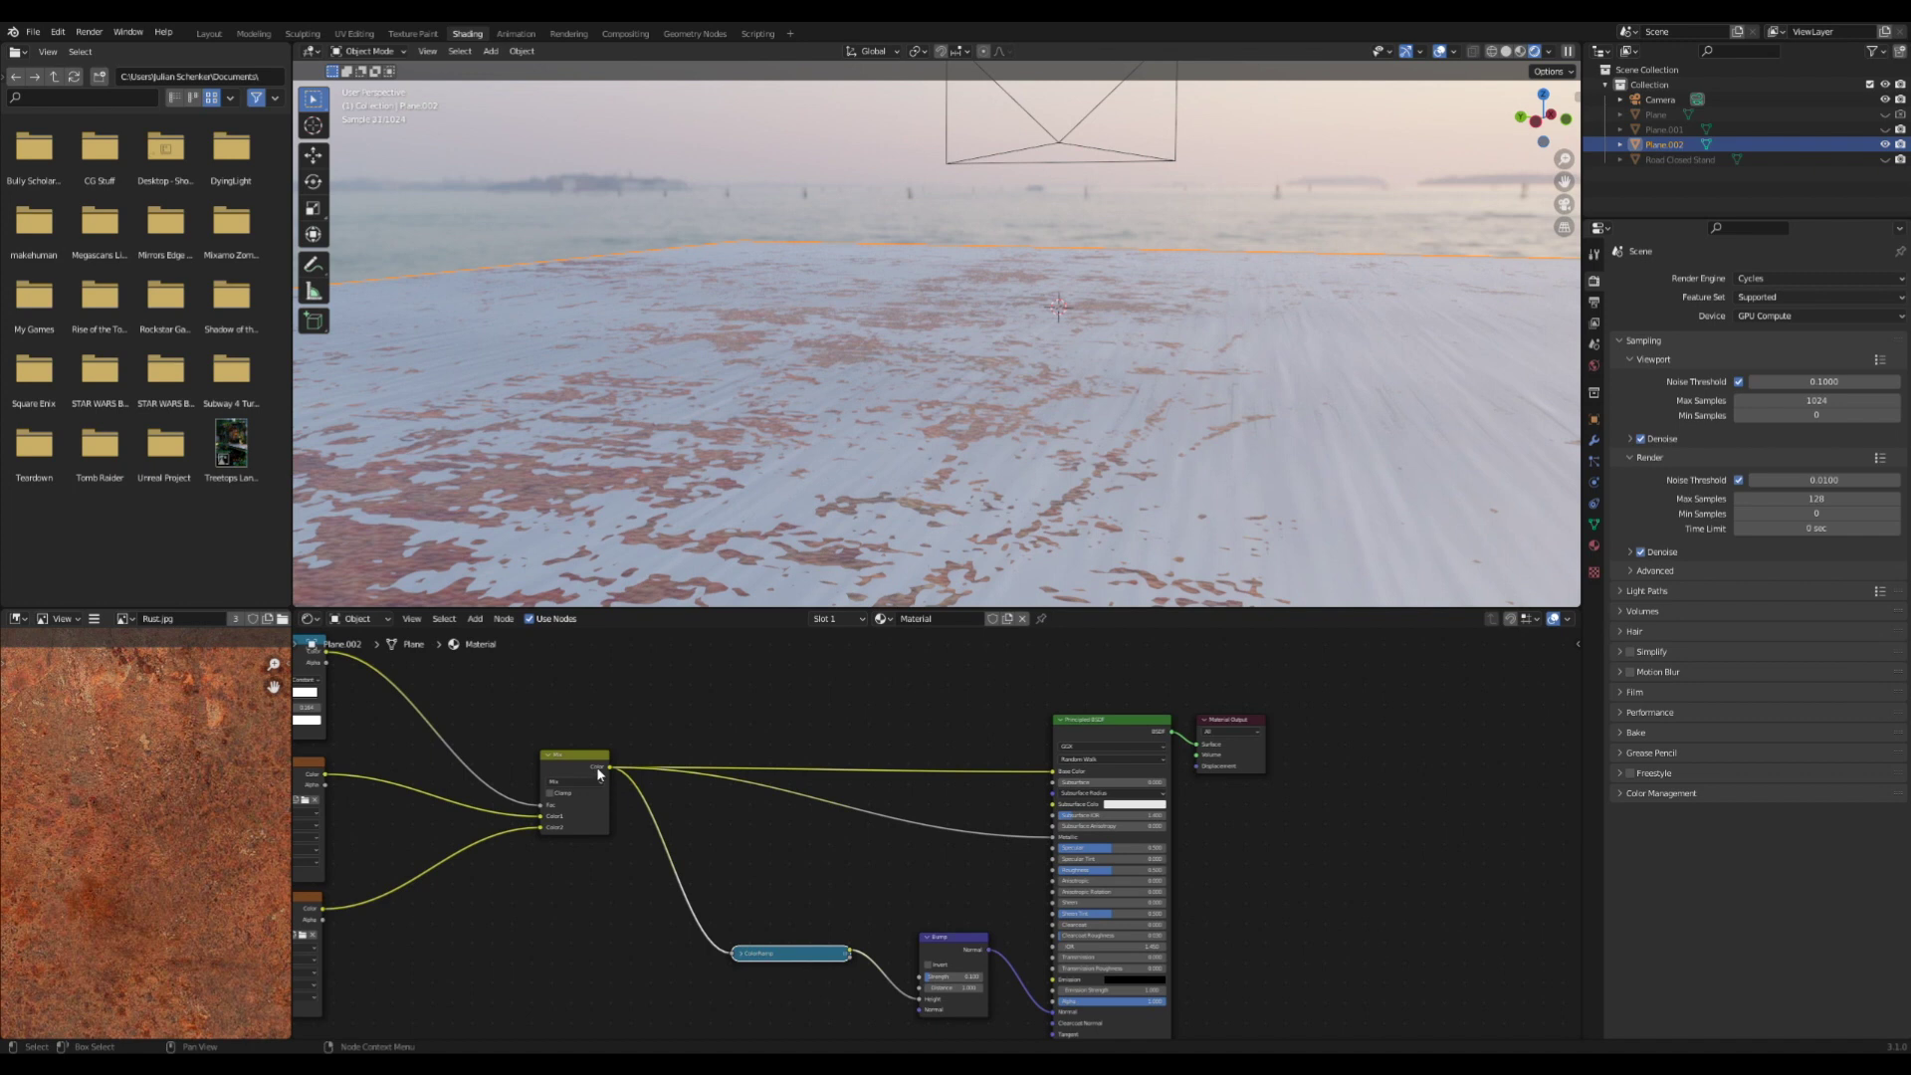
Duplicate the collapsed bump ColorRamp and insert the copy into the link between the Mix node and Metallic
click(807, 884)
key(shift+d)
click(846, 864)
scroll(849, 862, up, 2)
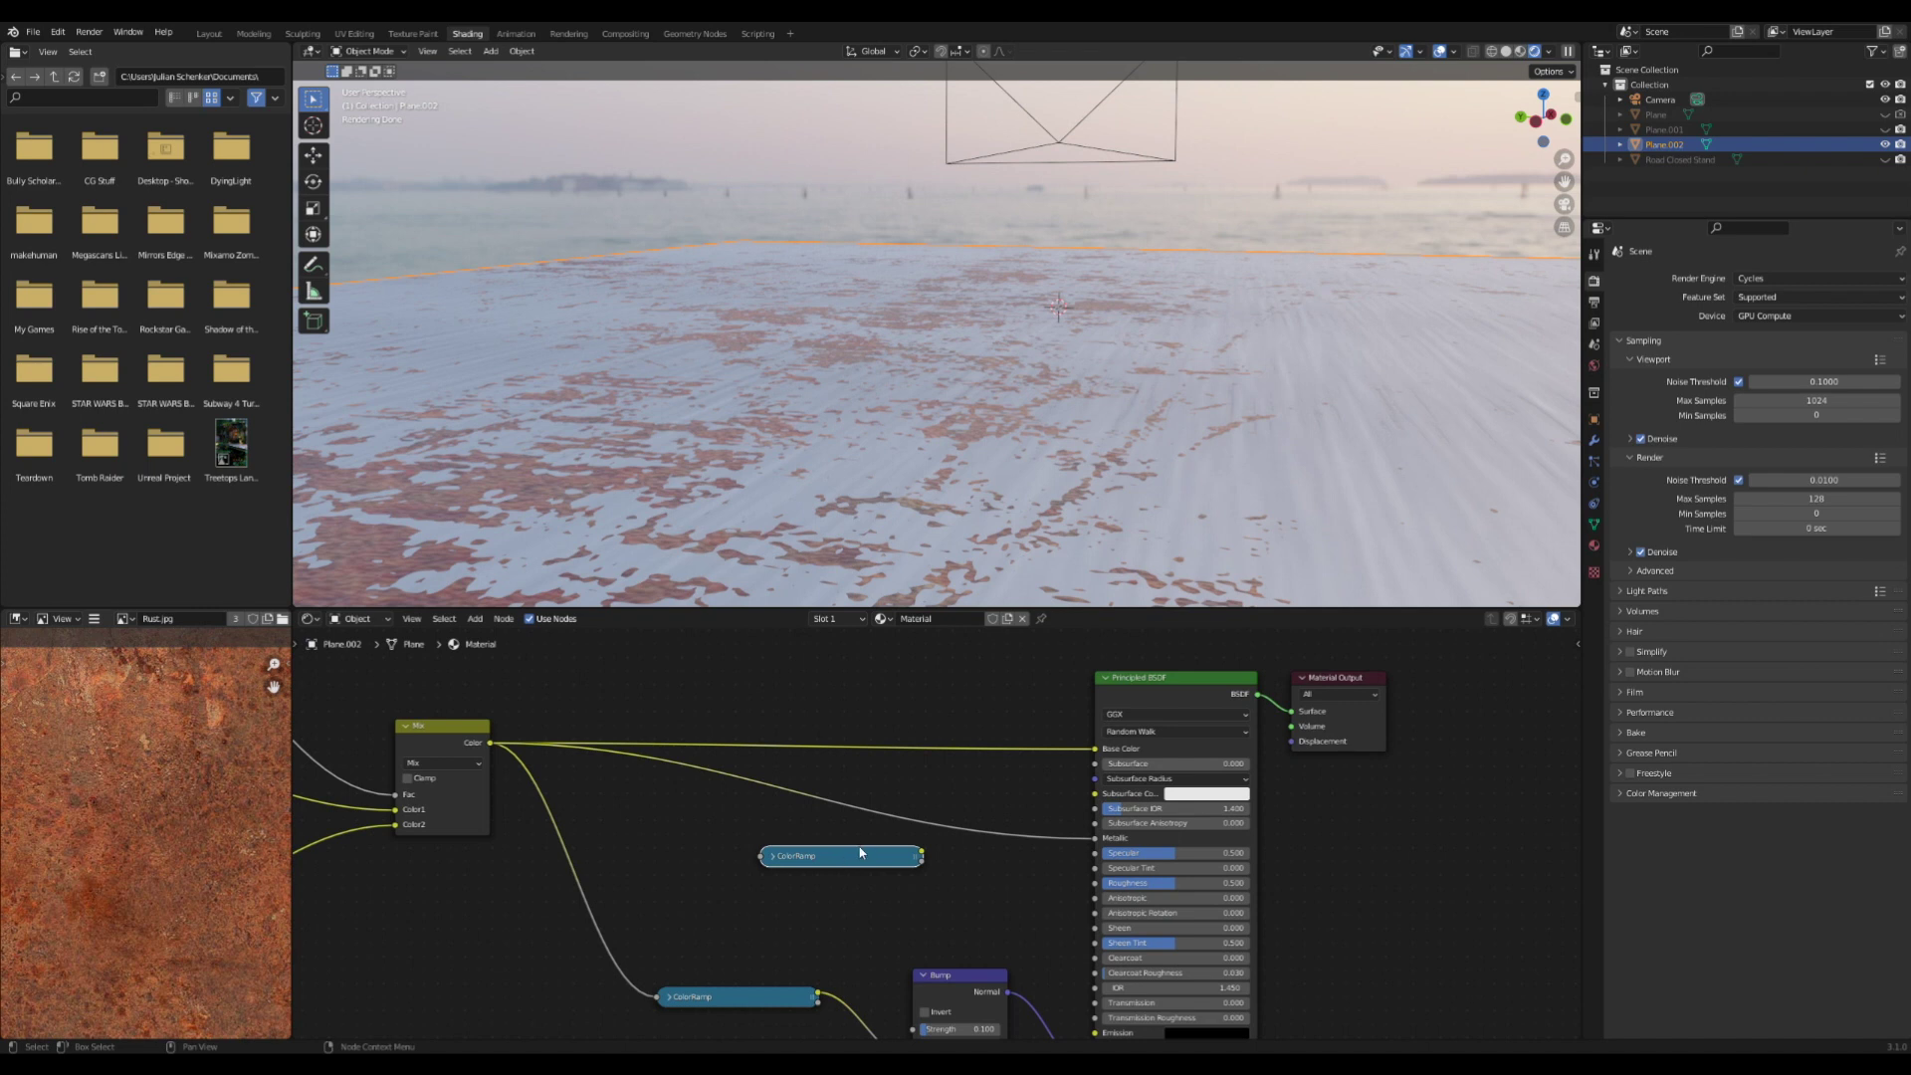
drag(862, 853, 892, 823)
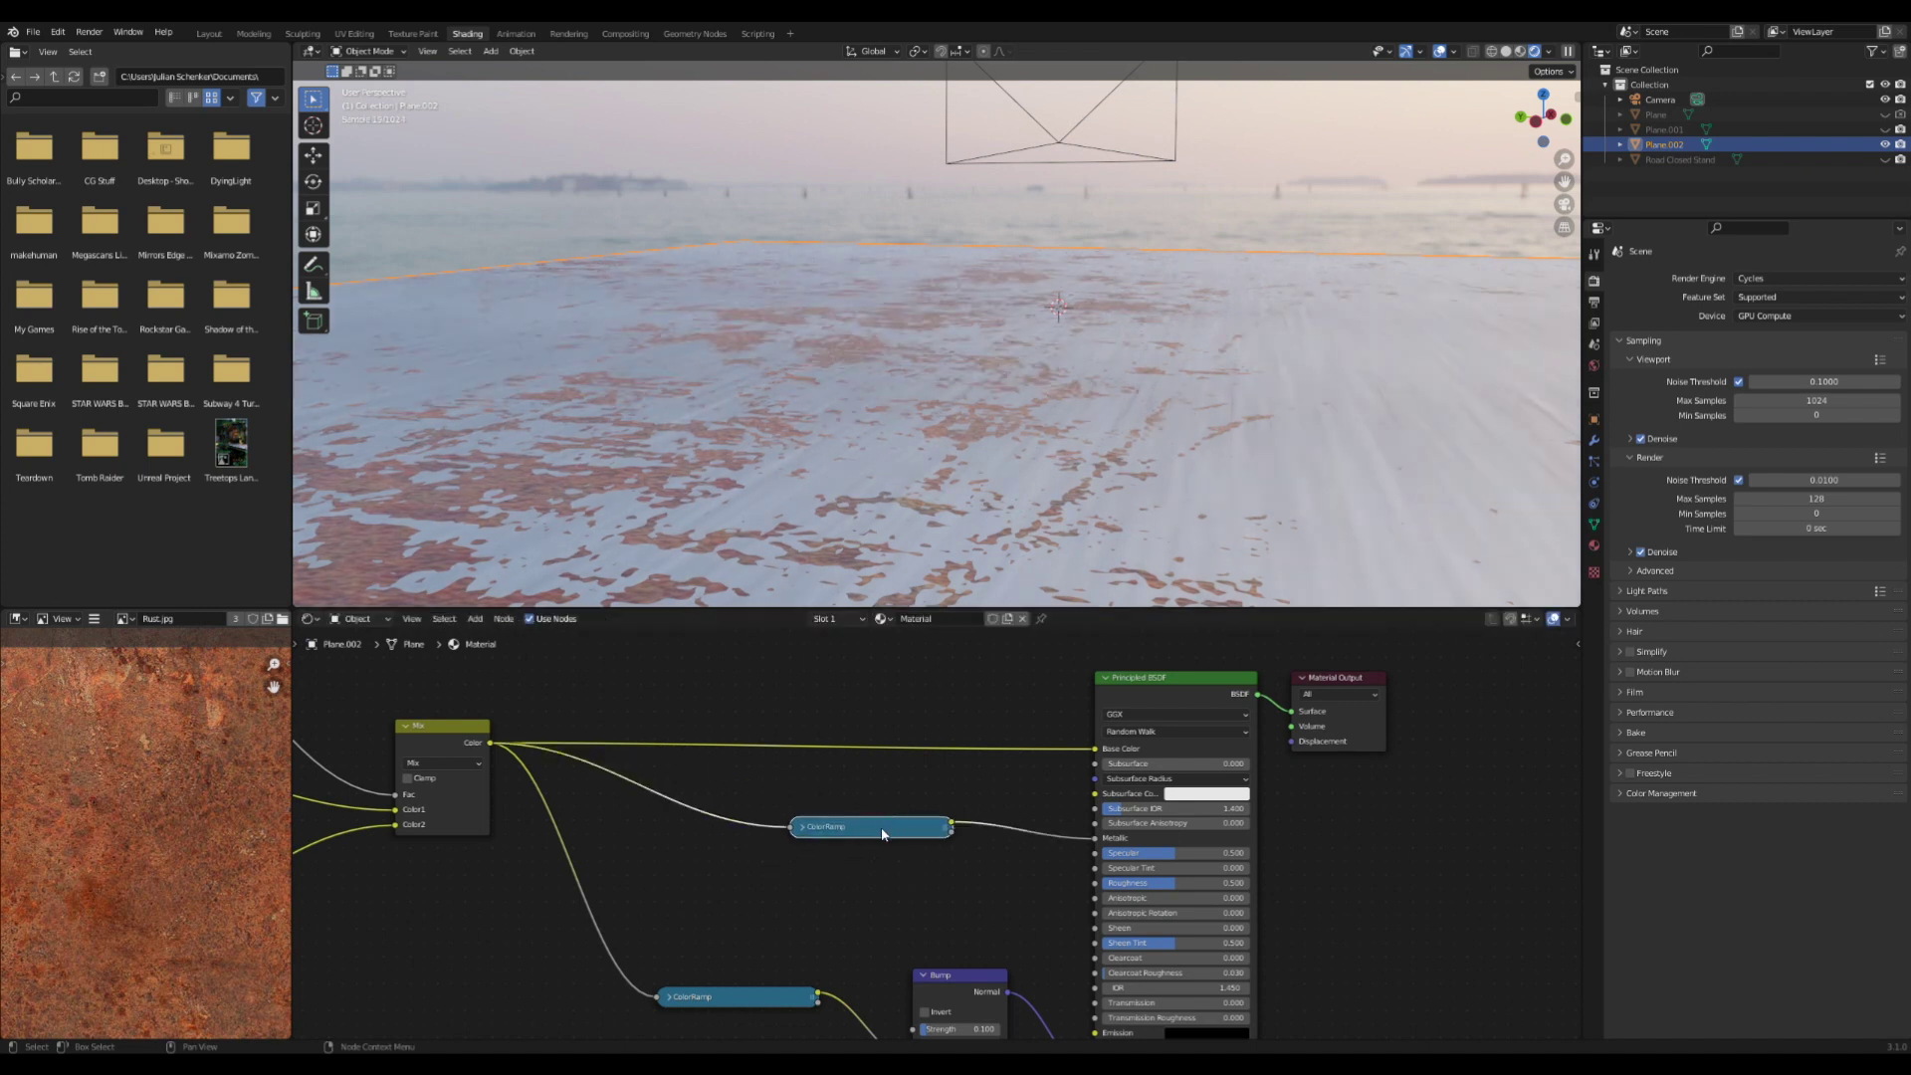
Sharpen the metallic ColorRamp with its black stop at about 0.191 and the white stop just above it, and collapse the node
scroll(934, 831, up, 1)
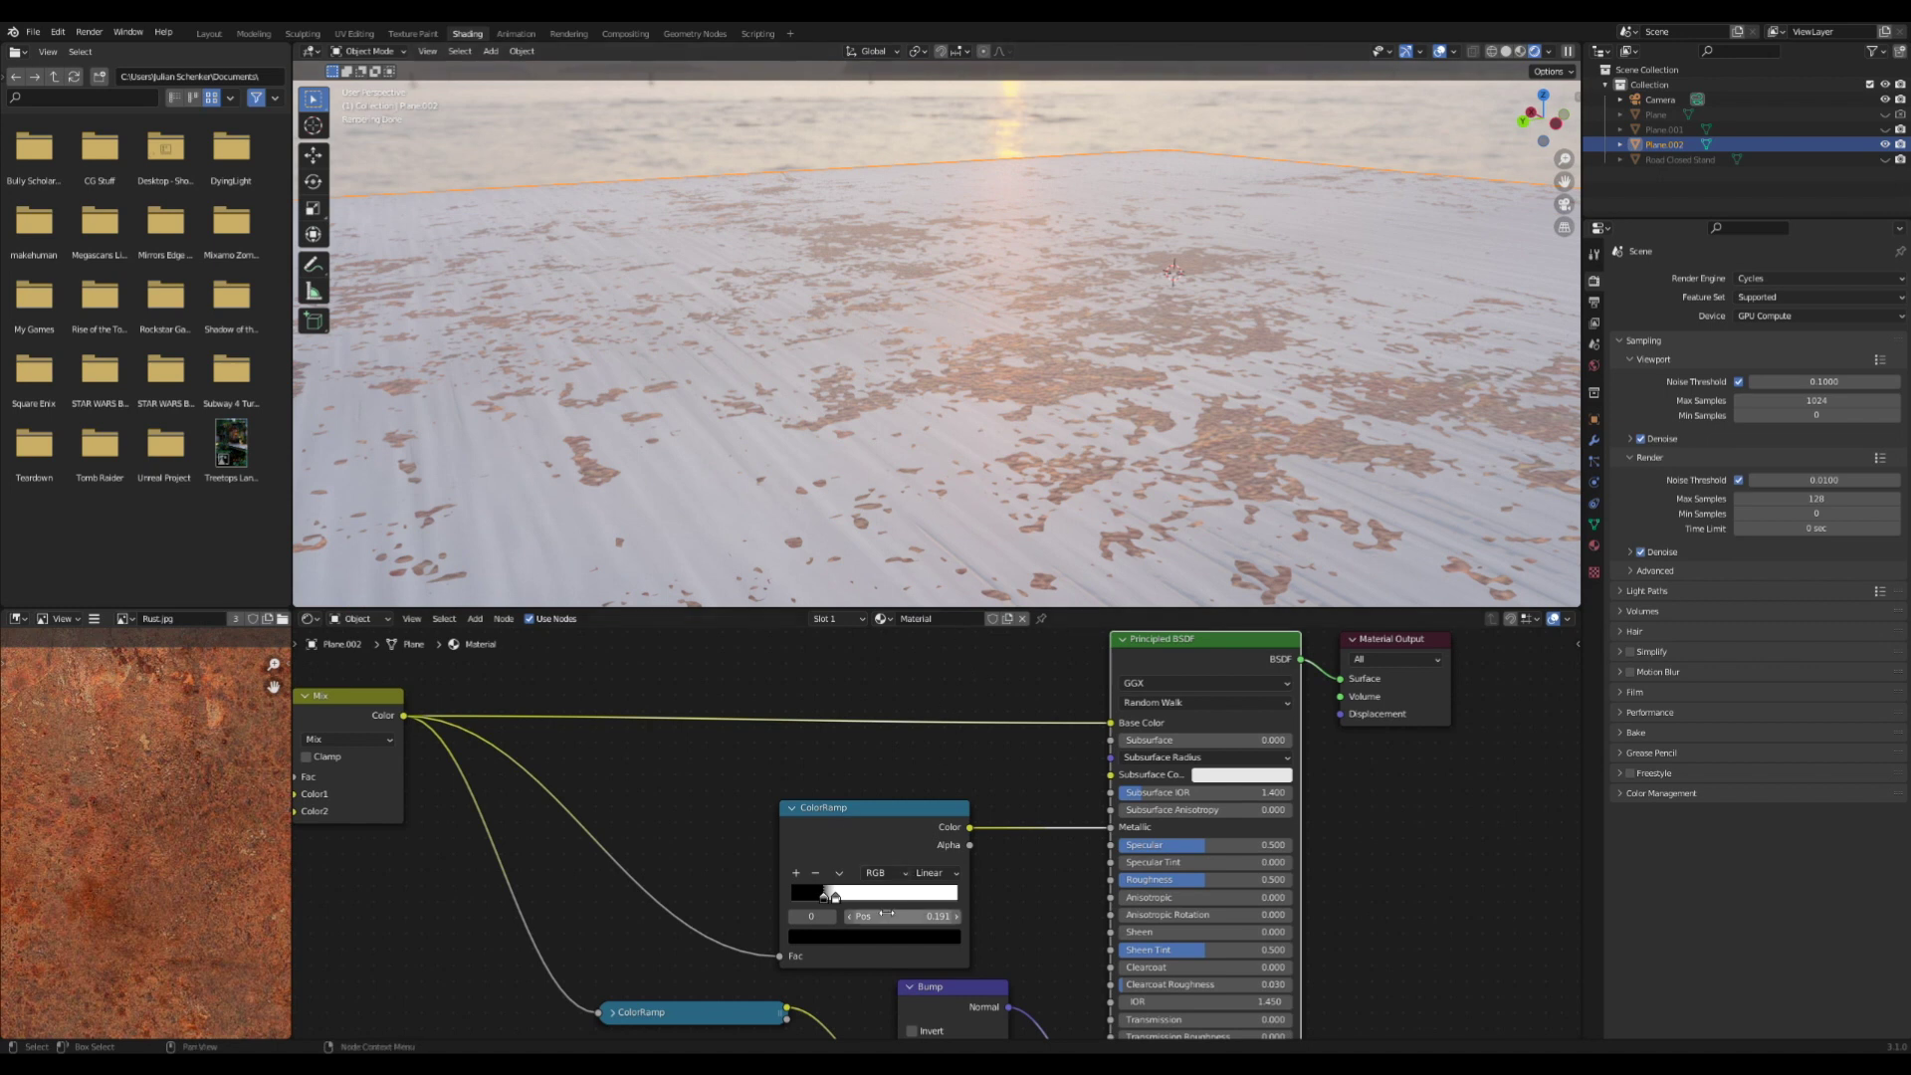
scroll(881, 893, up, 1)
middle_drag(1015, 471, 1002, 472)
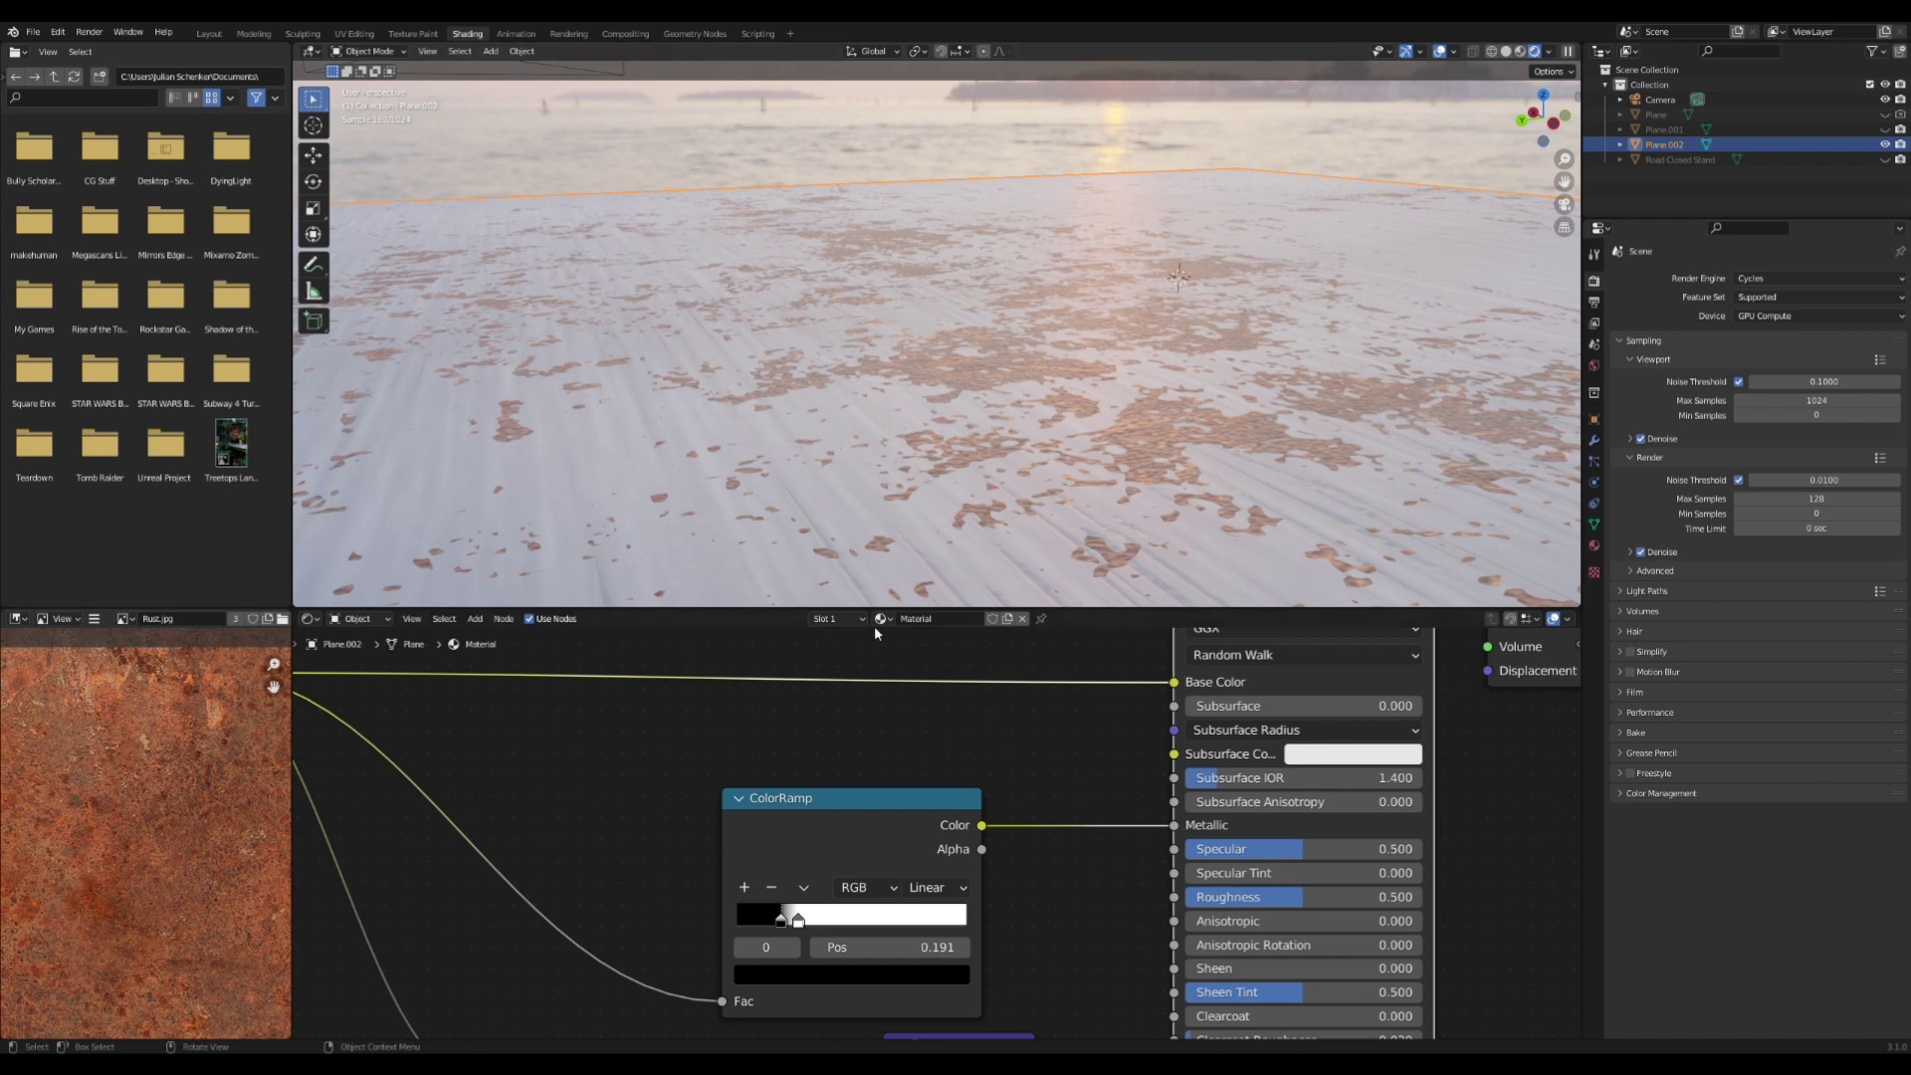
click(741, 799)
scroll(622, 652, down, 2)
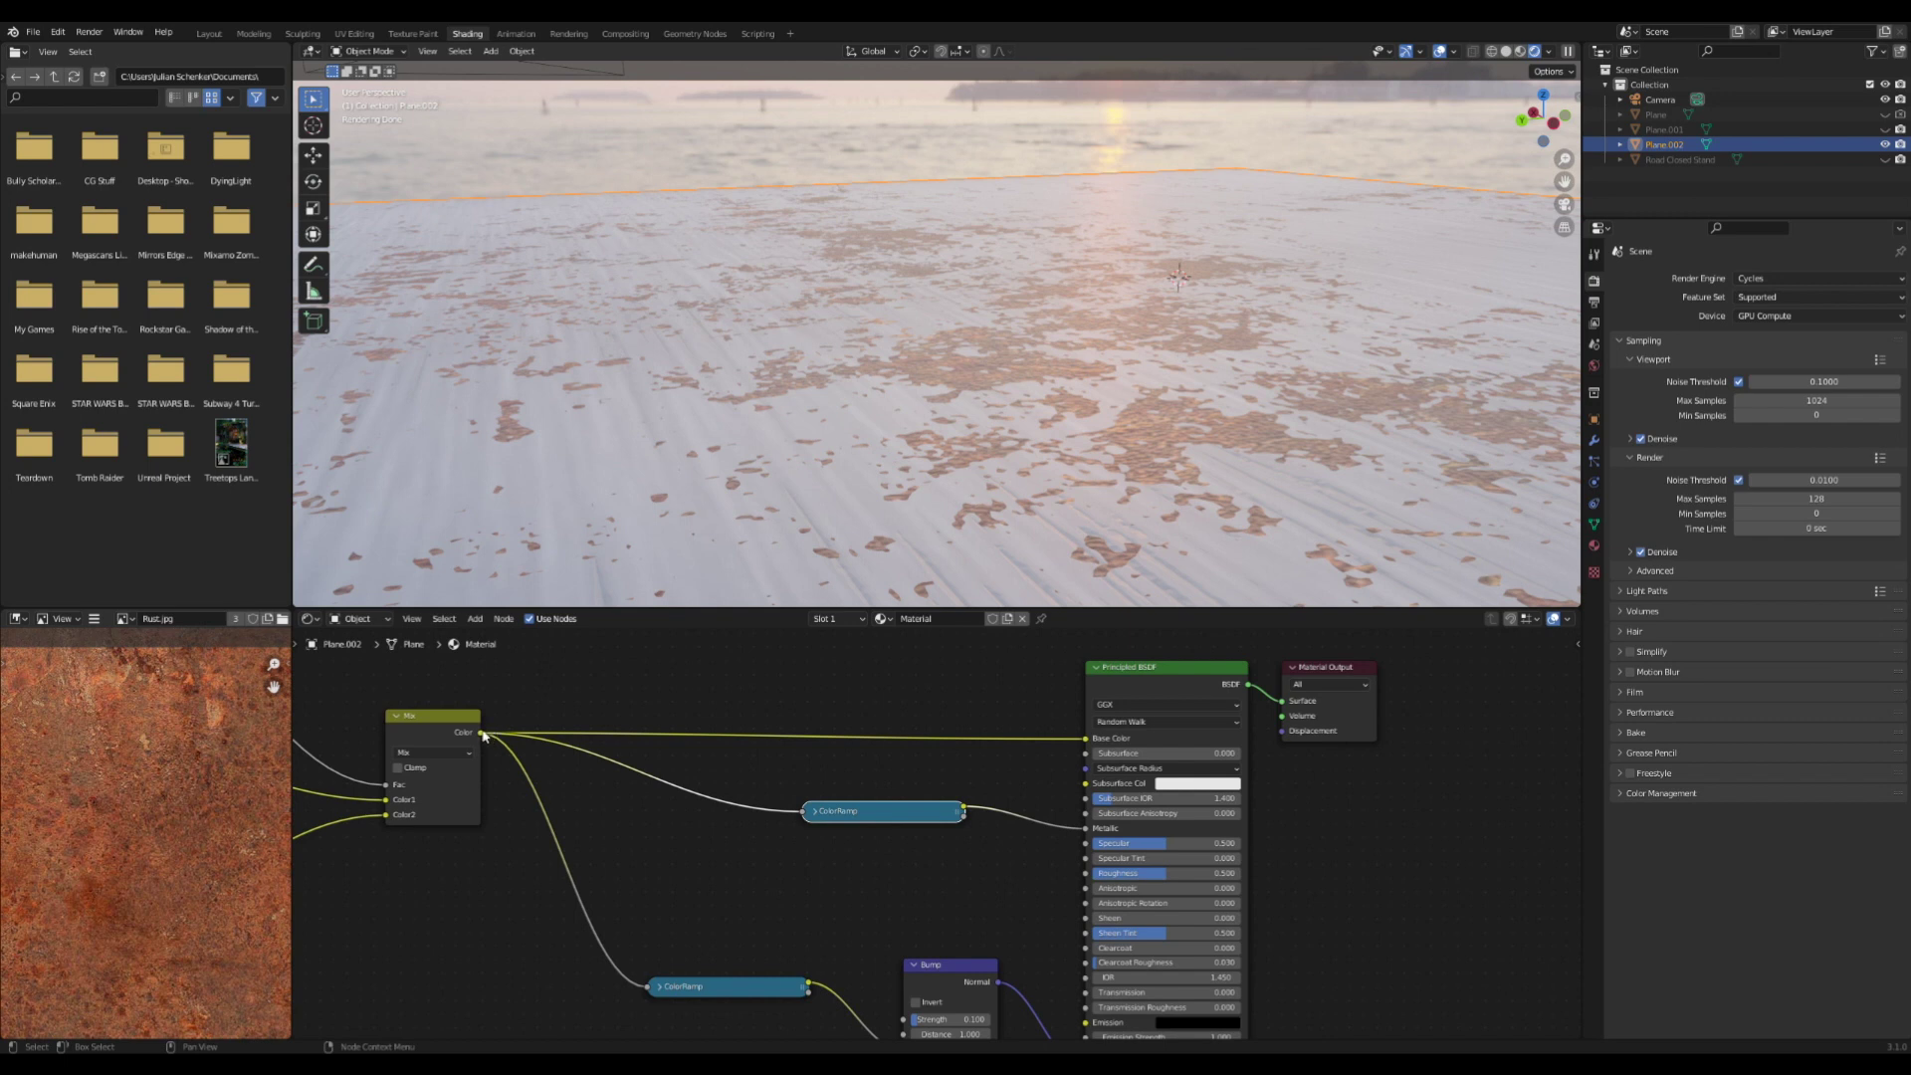
Connect the Mix node's Color output to Specular and insert a duplicate of the metallic ColorRamp into that link
drag(481, 733, 1087, 844)
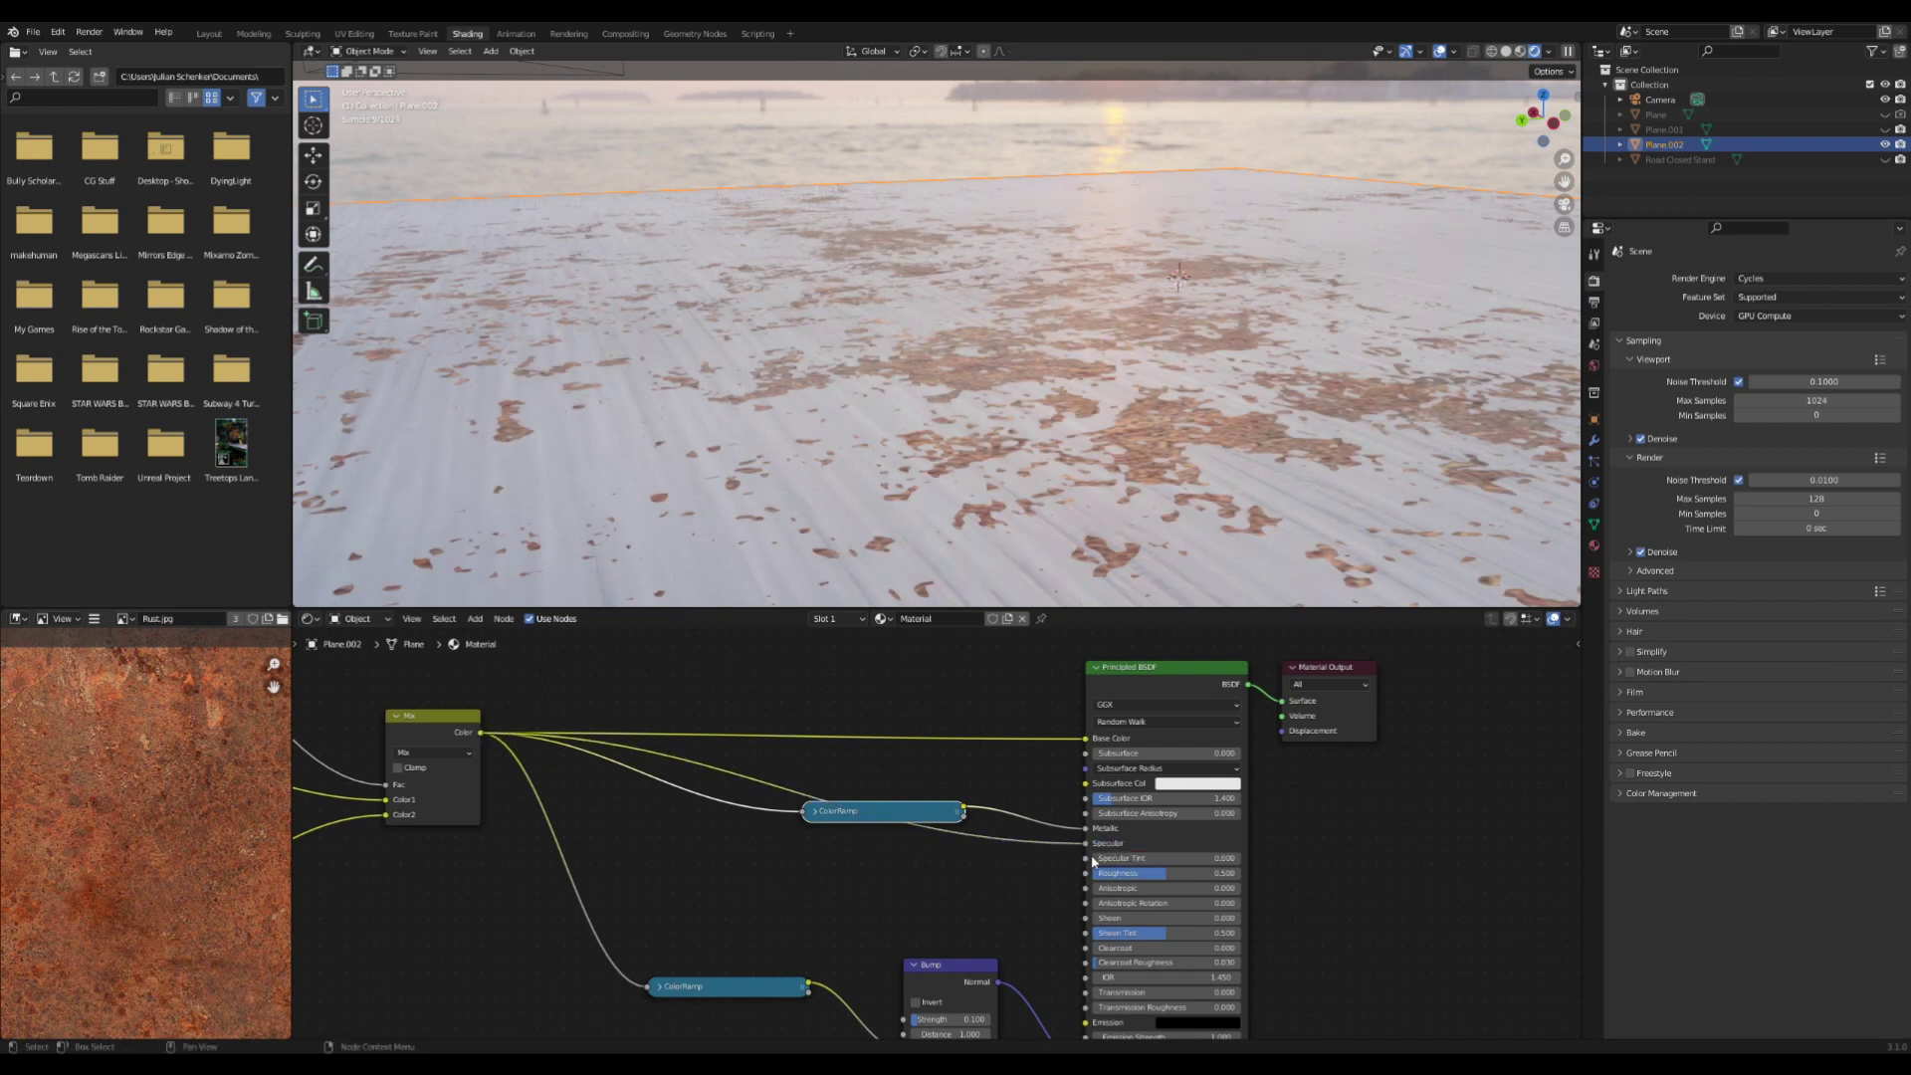
key(shift+d)
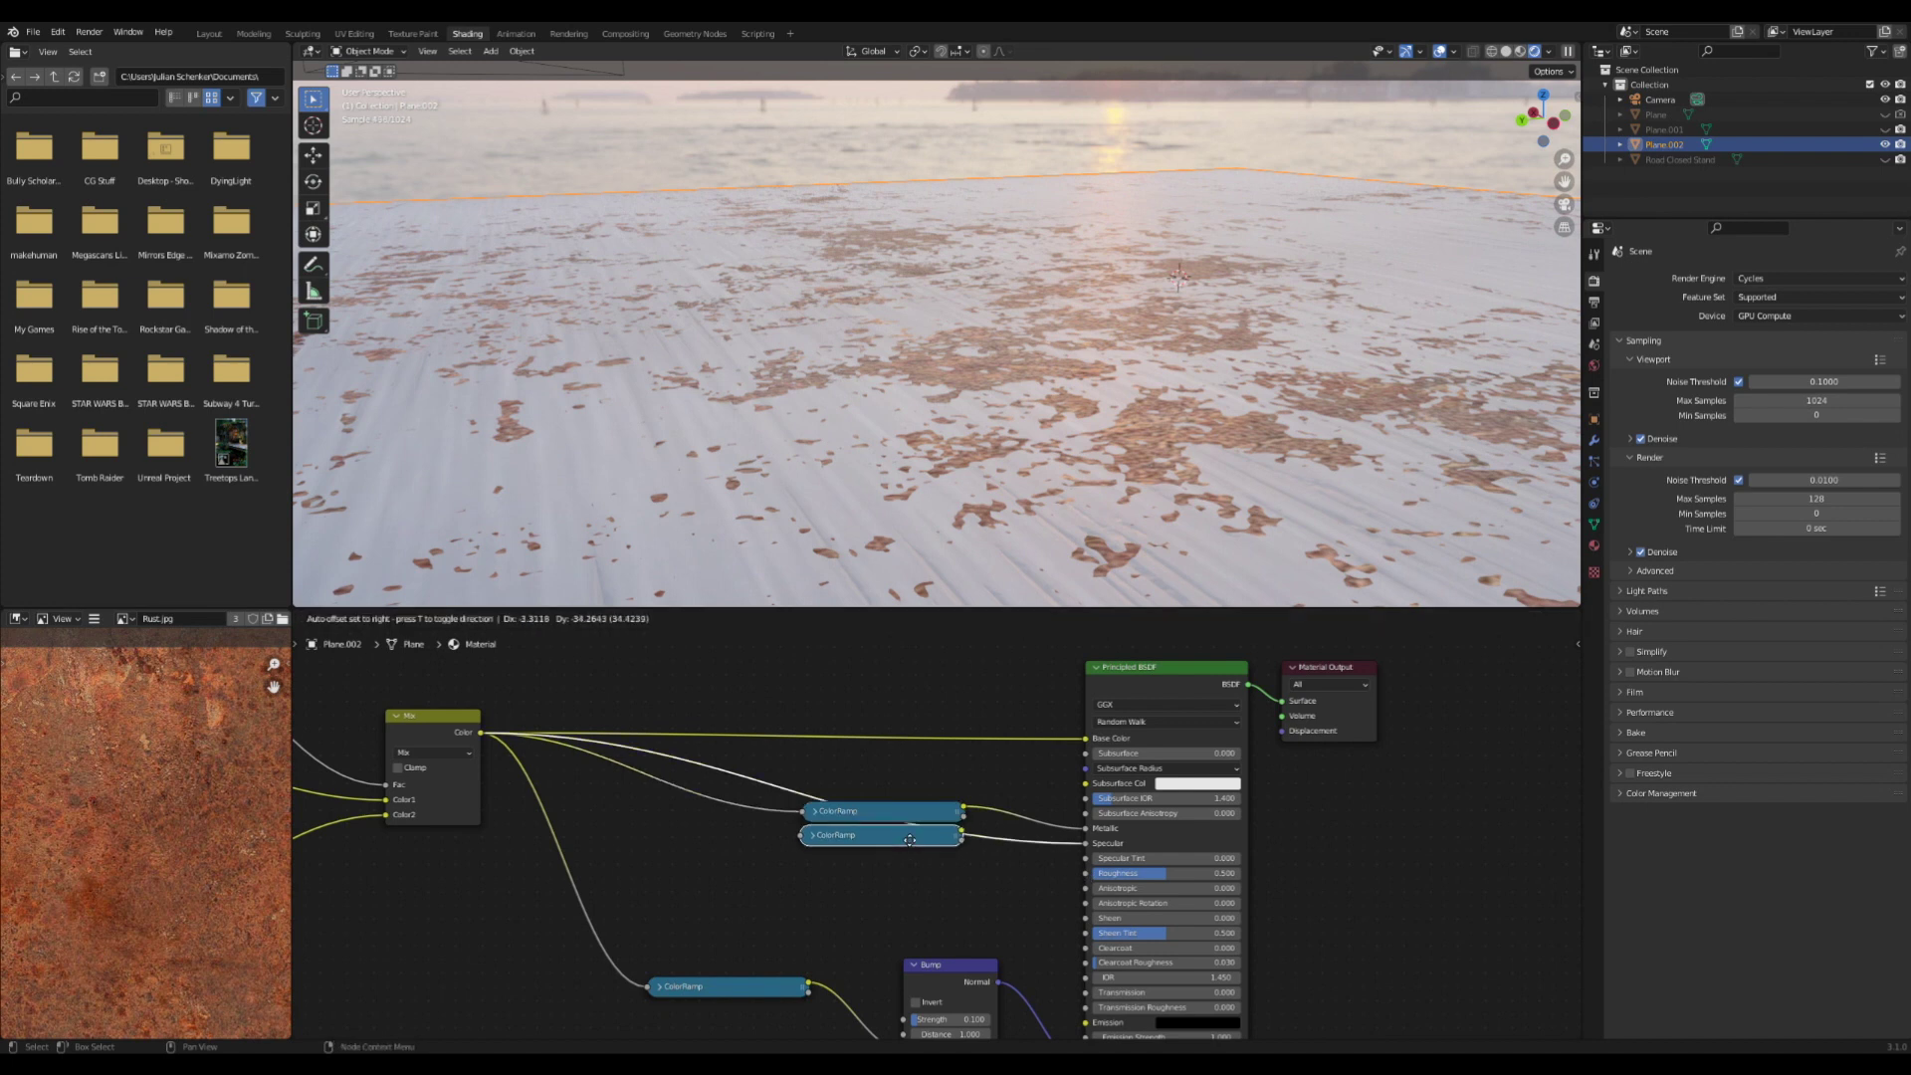
click(906, 844)
scroll(935, 836, up, 1)
middle_drag(1030, 497, 1036, 501)
scroll(1035, 507, up, 2)
Preview the specular ColorRamp, soften it by moving the black stop near the start and the white stop to about 0.7, and reconnect the Principled BSDF
key(h)
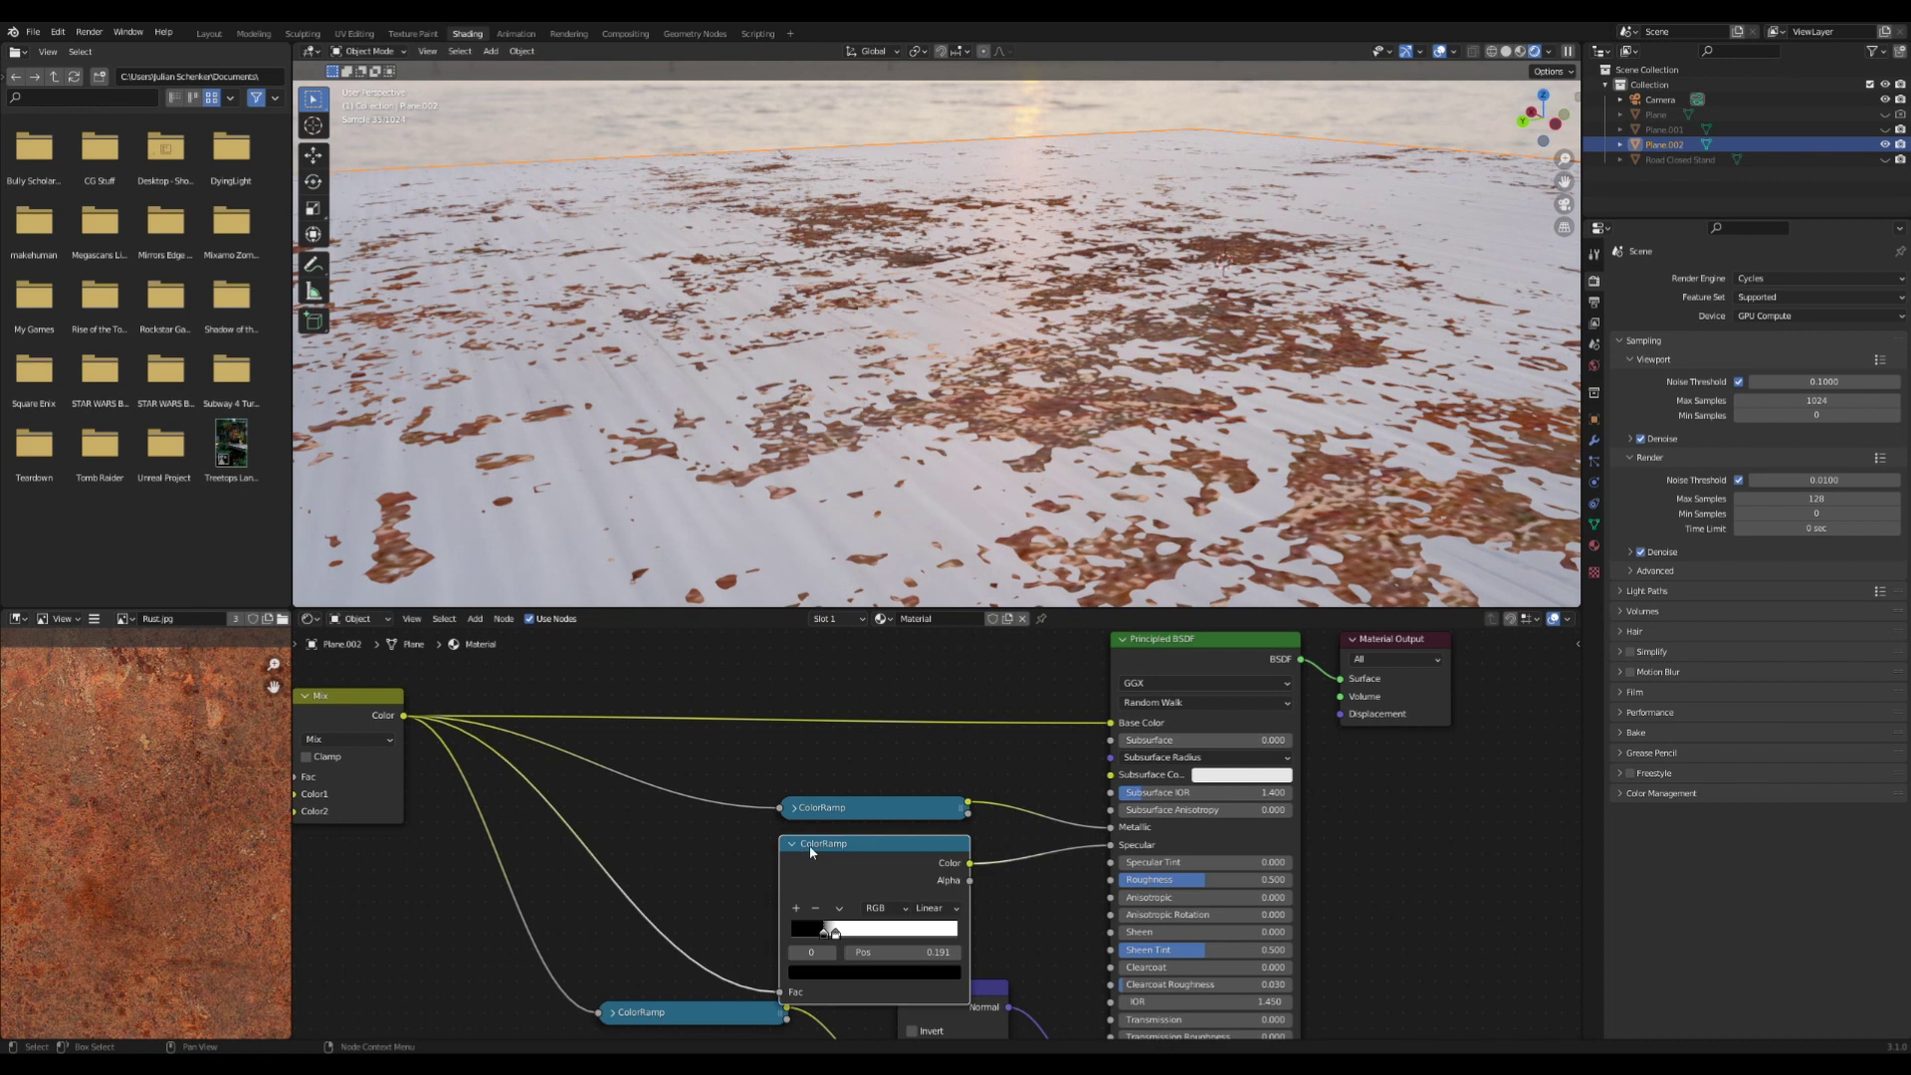
ctrl+shift+click(812, 844)
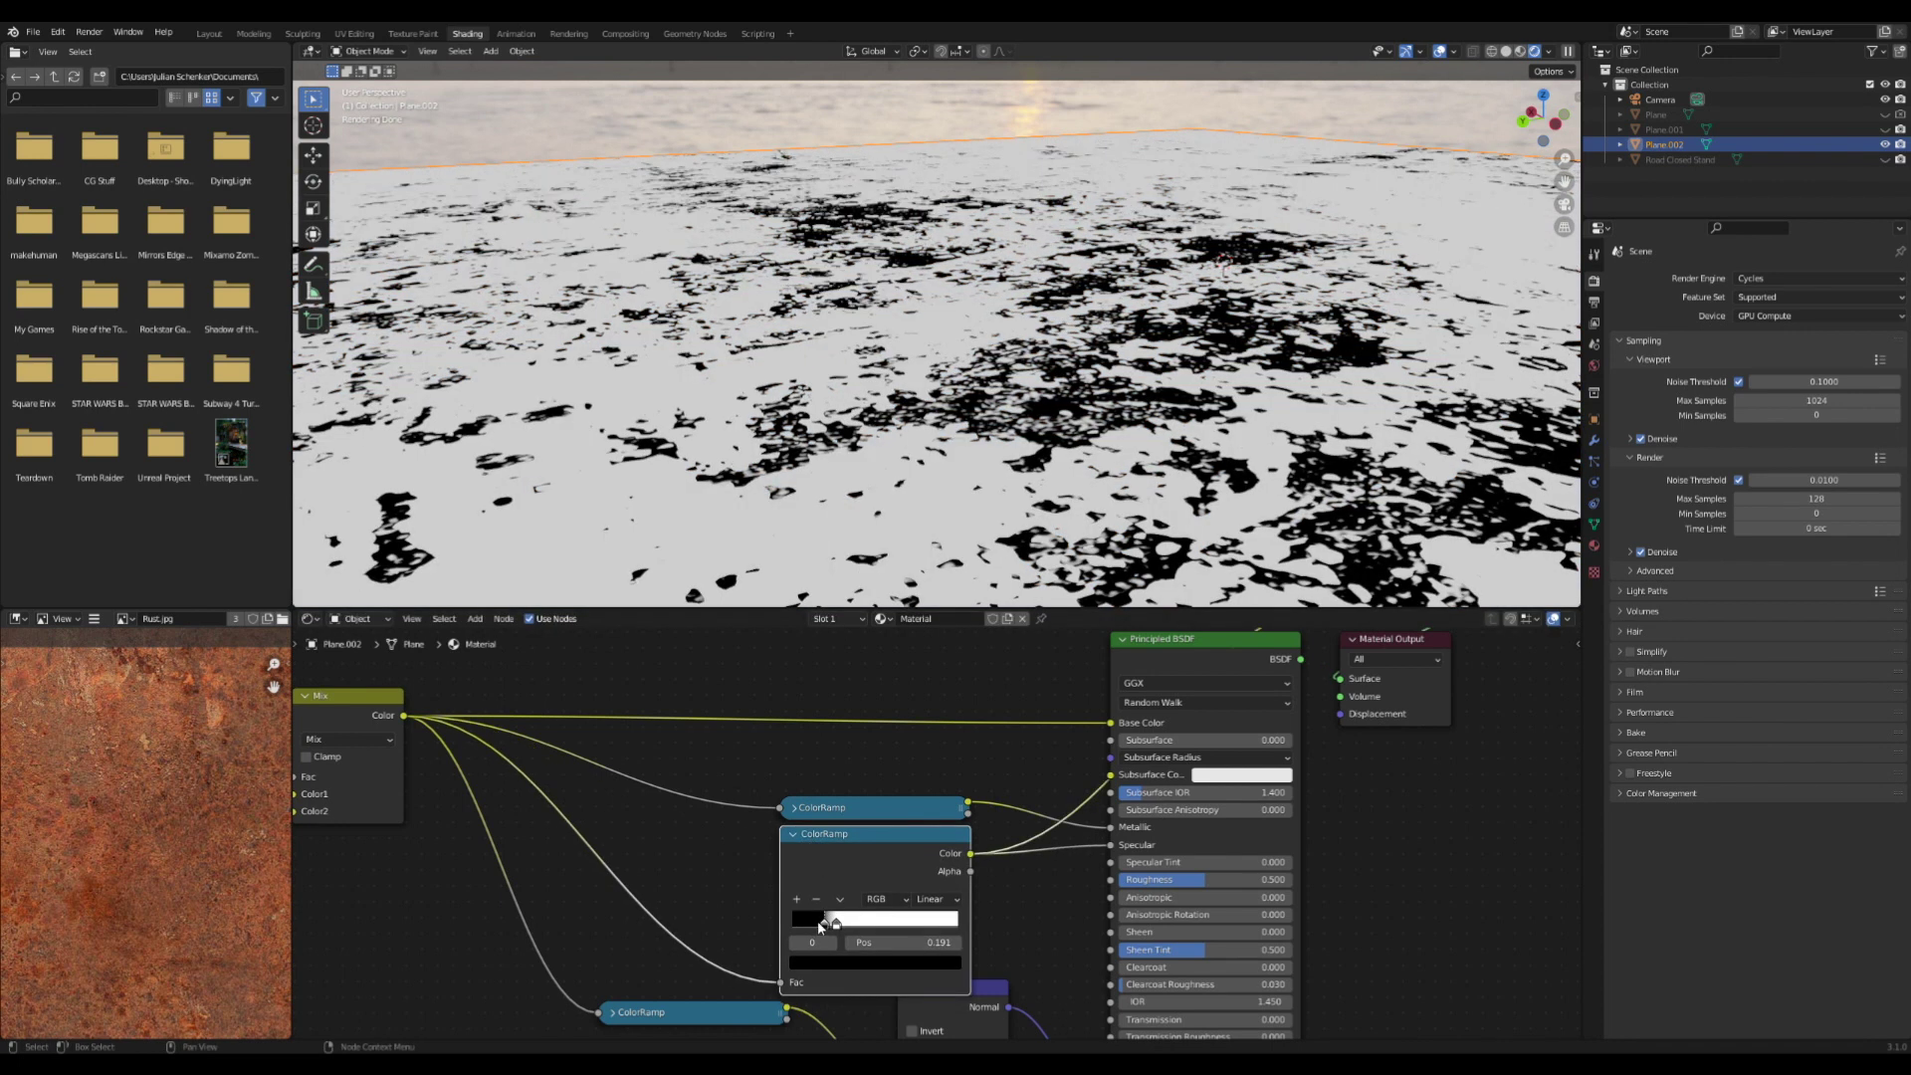
drag(836, 920, 841, 912)
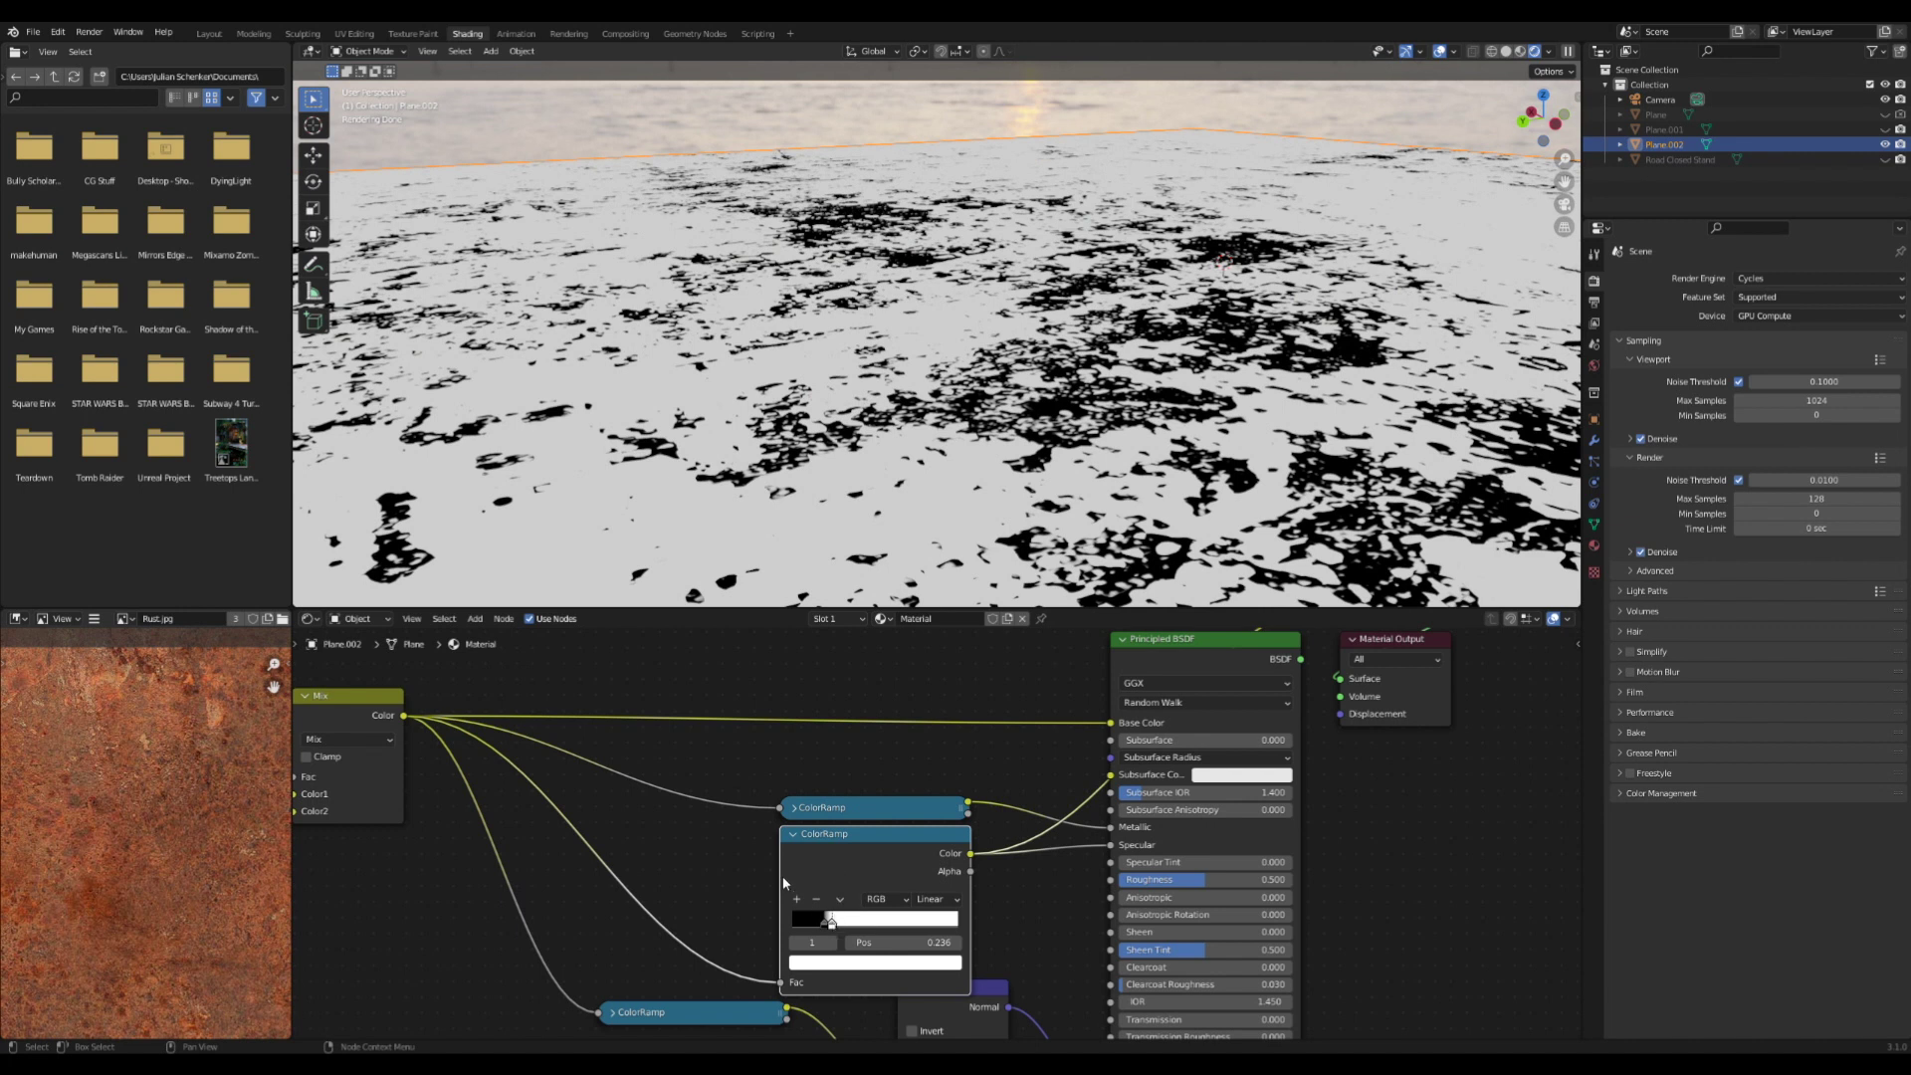
drag(818, 928, 924, 918)
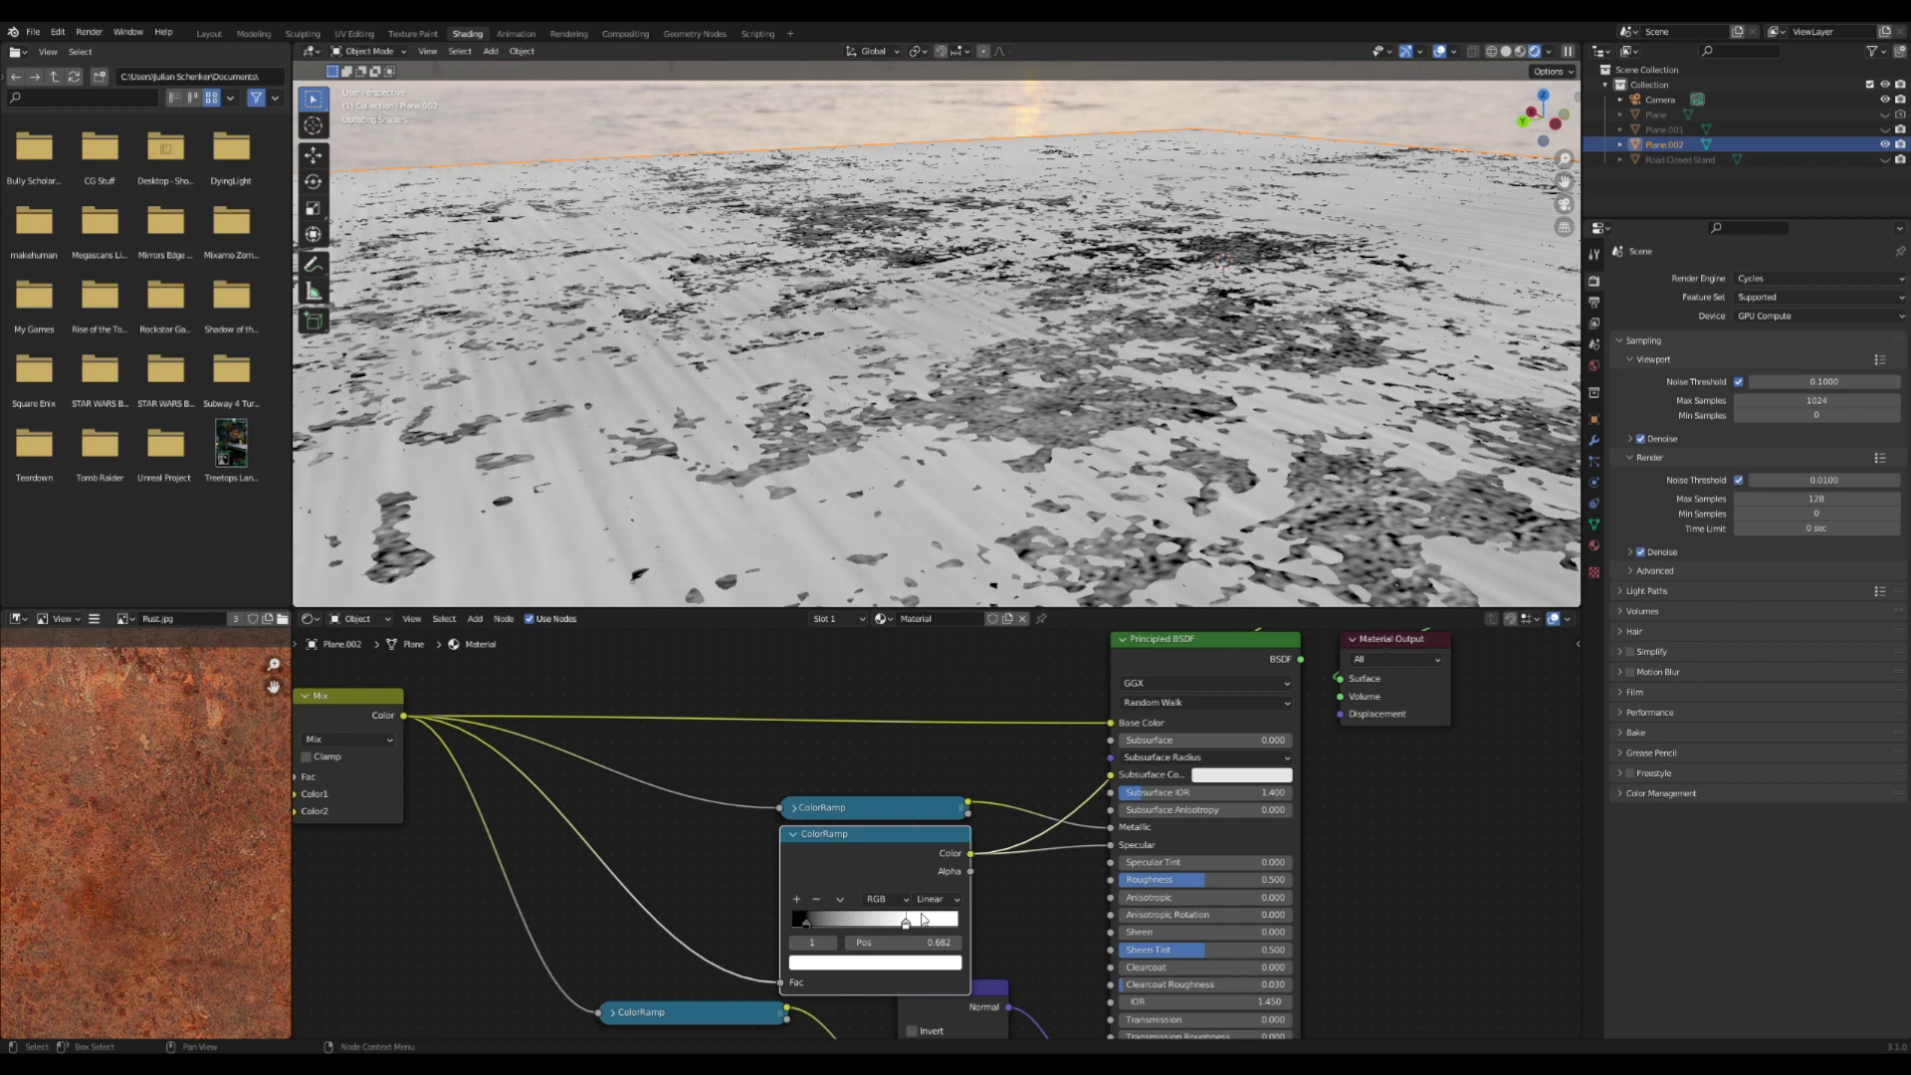
scroll(953, 914, down, 2)
ctrl+shift+click(1144, 714)
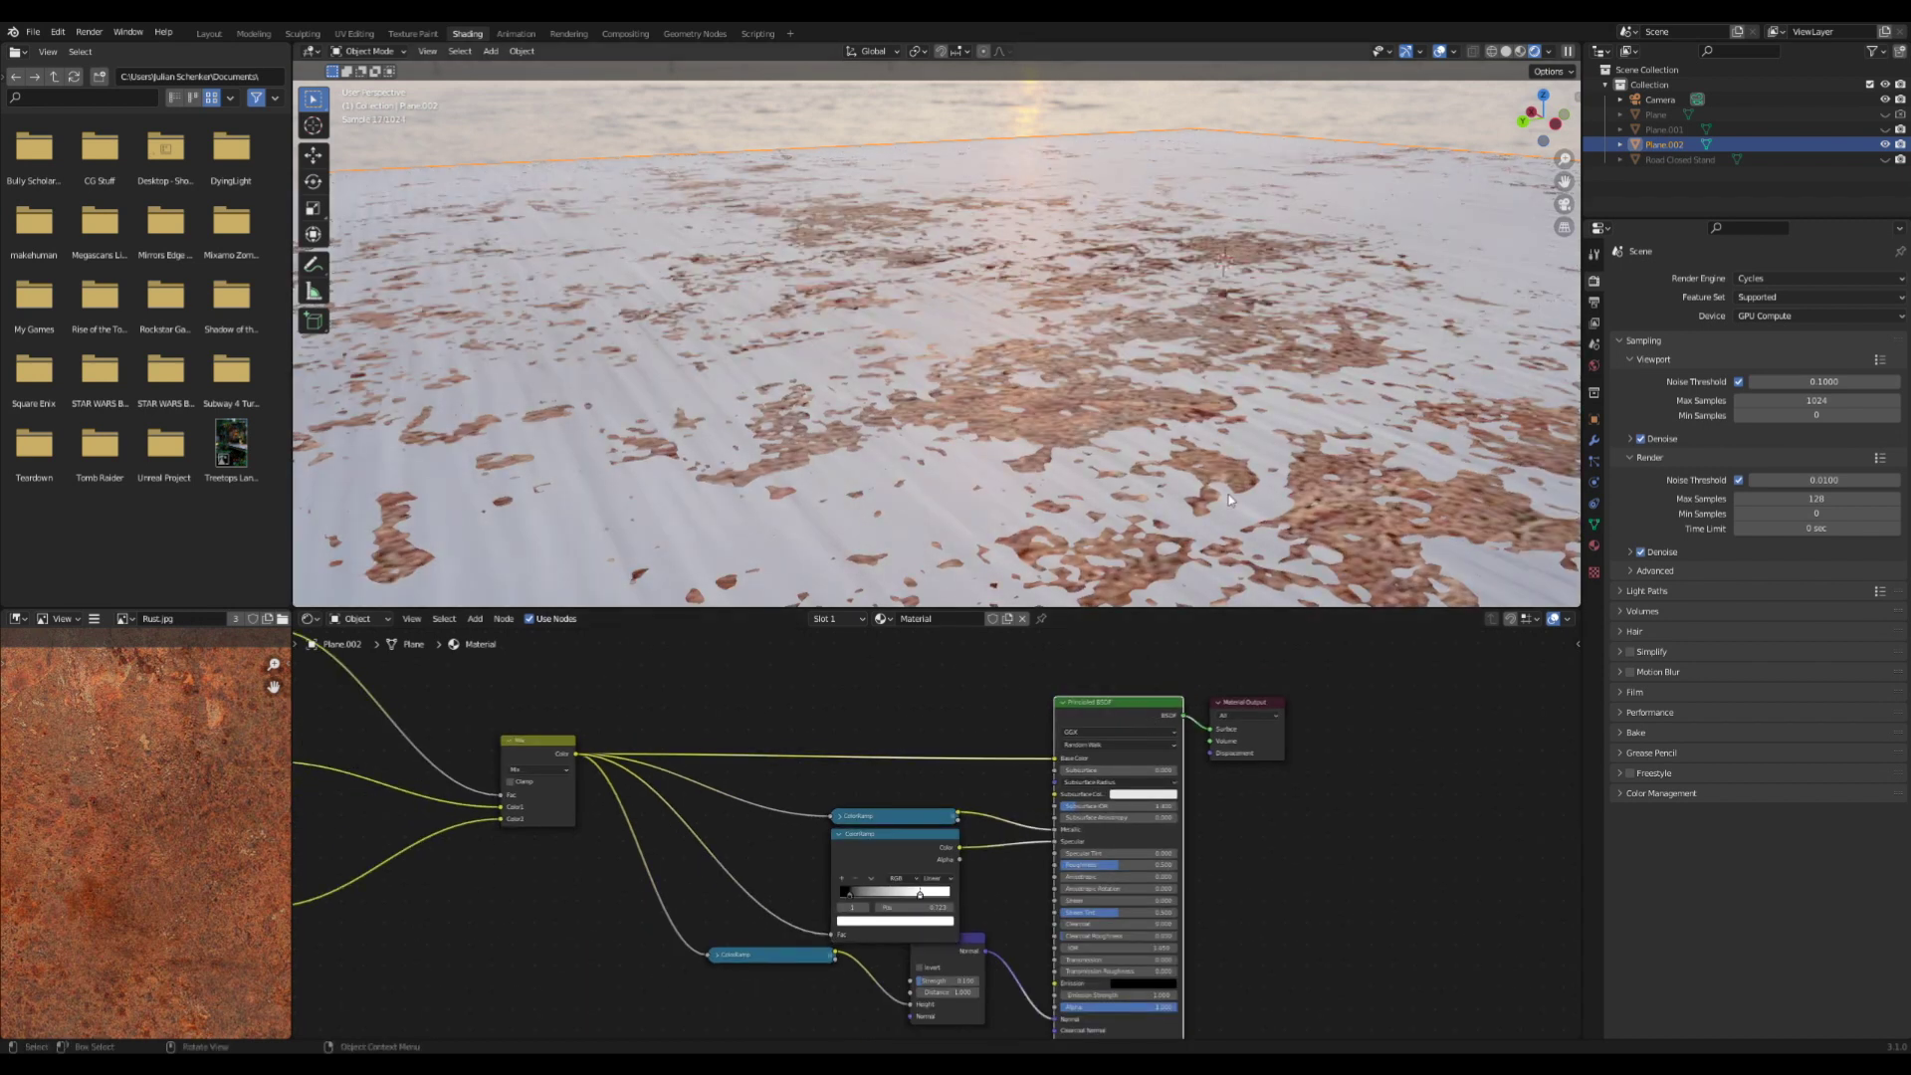
middle_drag(1230, 519, 1211, 493)
Connect the Mix node's Color output to Roughness and insert another duplicated ColorRamp into that link
drag(576, 753, 1063, 860)
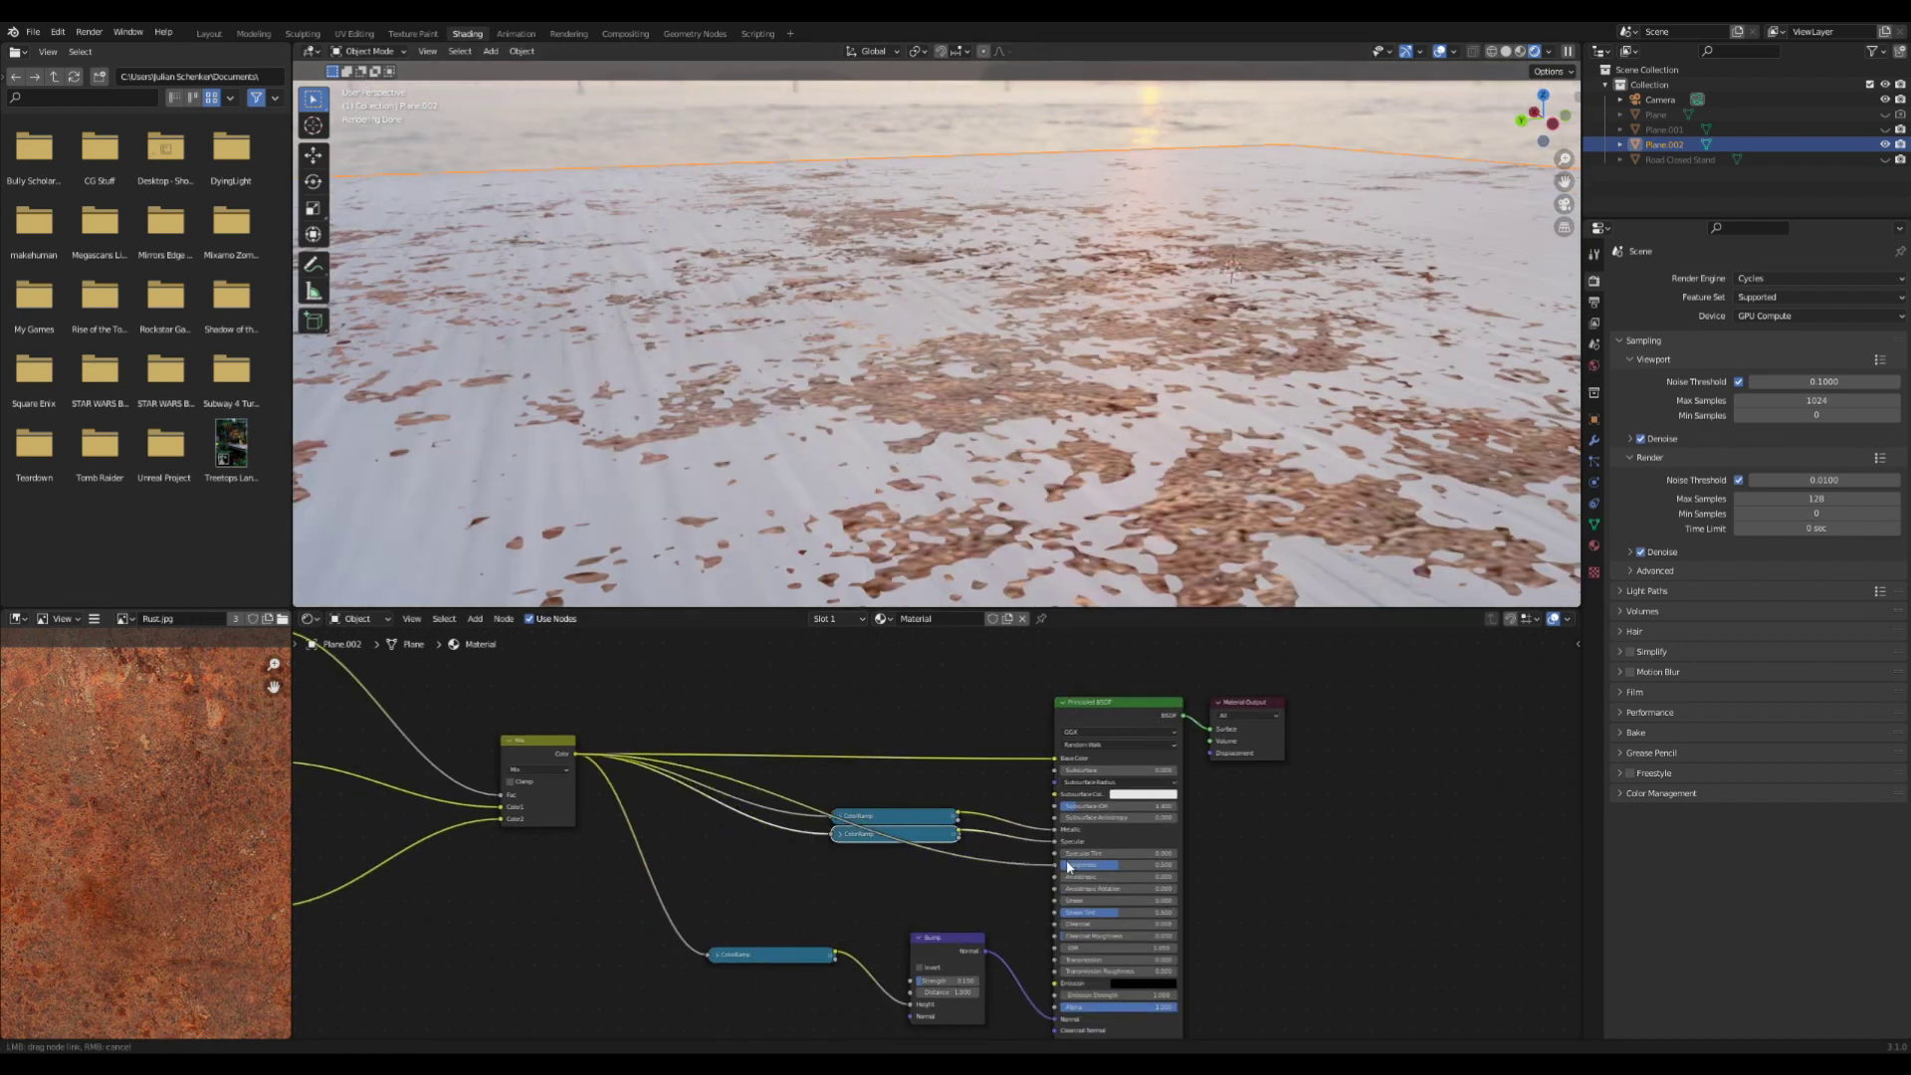
scroll(936, 836, up, 2)
drag(836, 843, 834, 873)
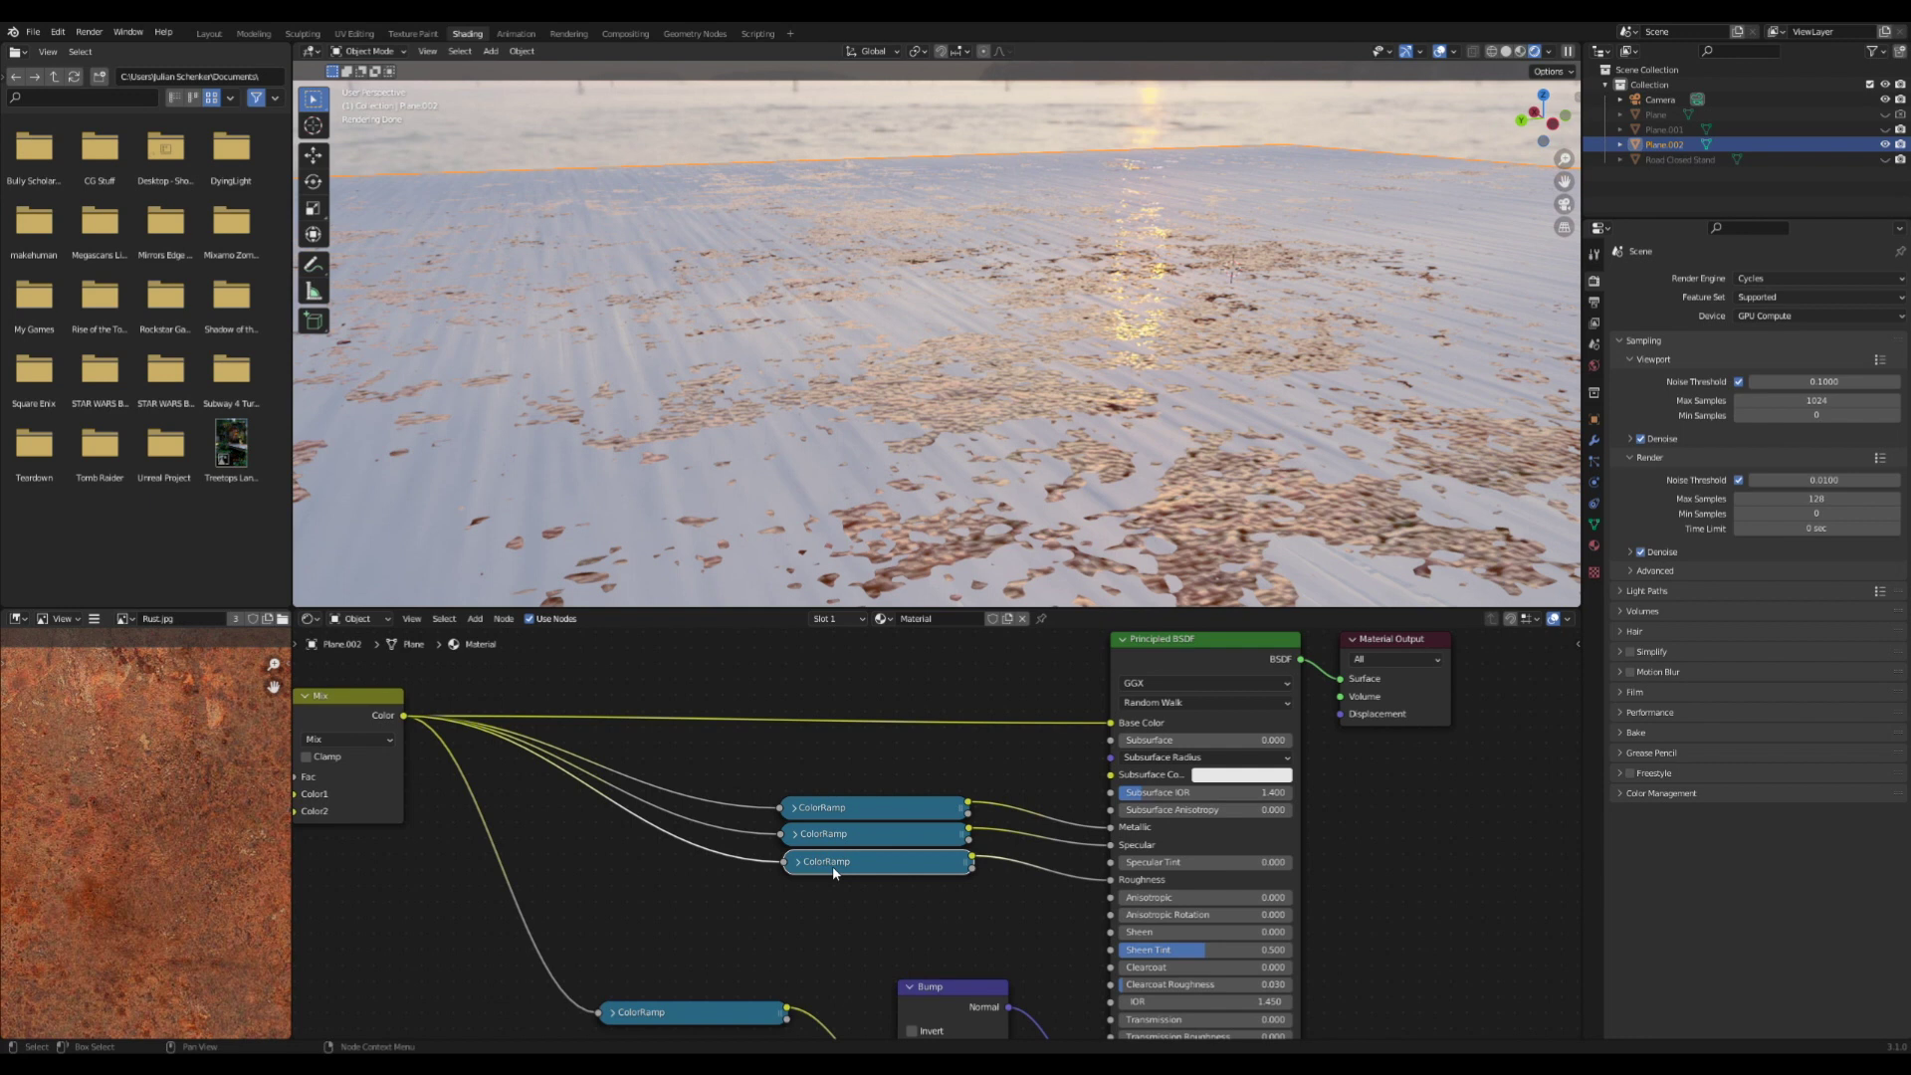
Preview the roughness ColorRamp, invert it with white at 0 and black at about 0.573, and reconnect the Principled BSDF to the output
ctrl+shift+click(832, 866)
click(797, 862)
mouse_move(812, 955)
mouse_down()
mouse_move(897, 951)
mouse_move(791, 946)
mouse_up()
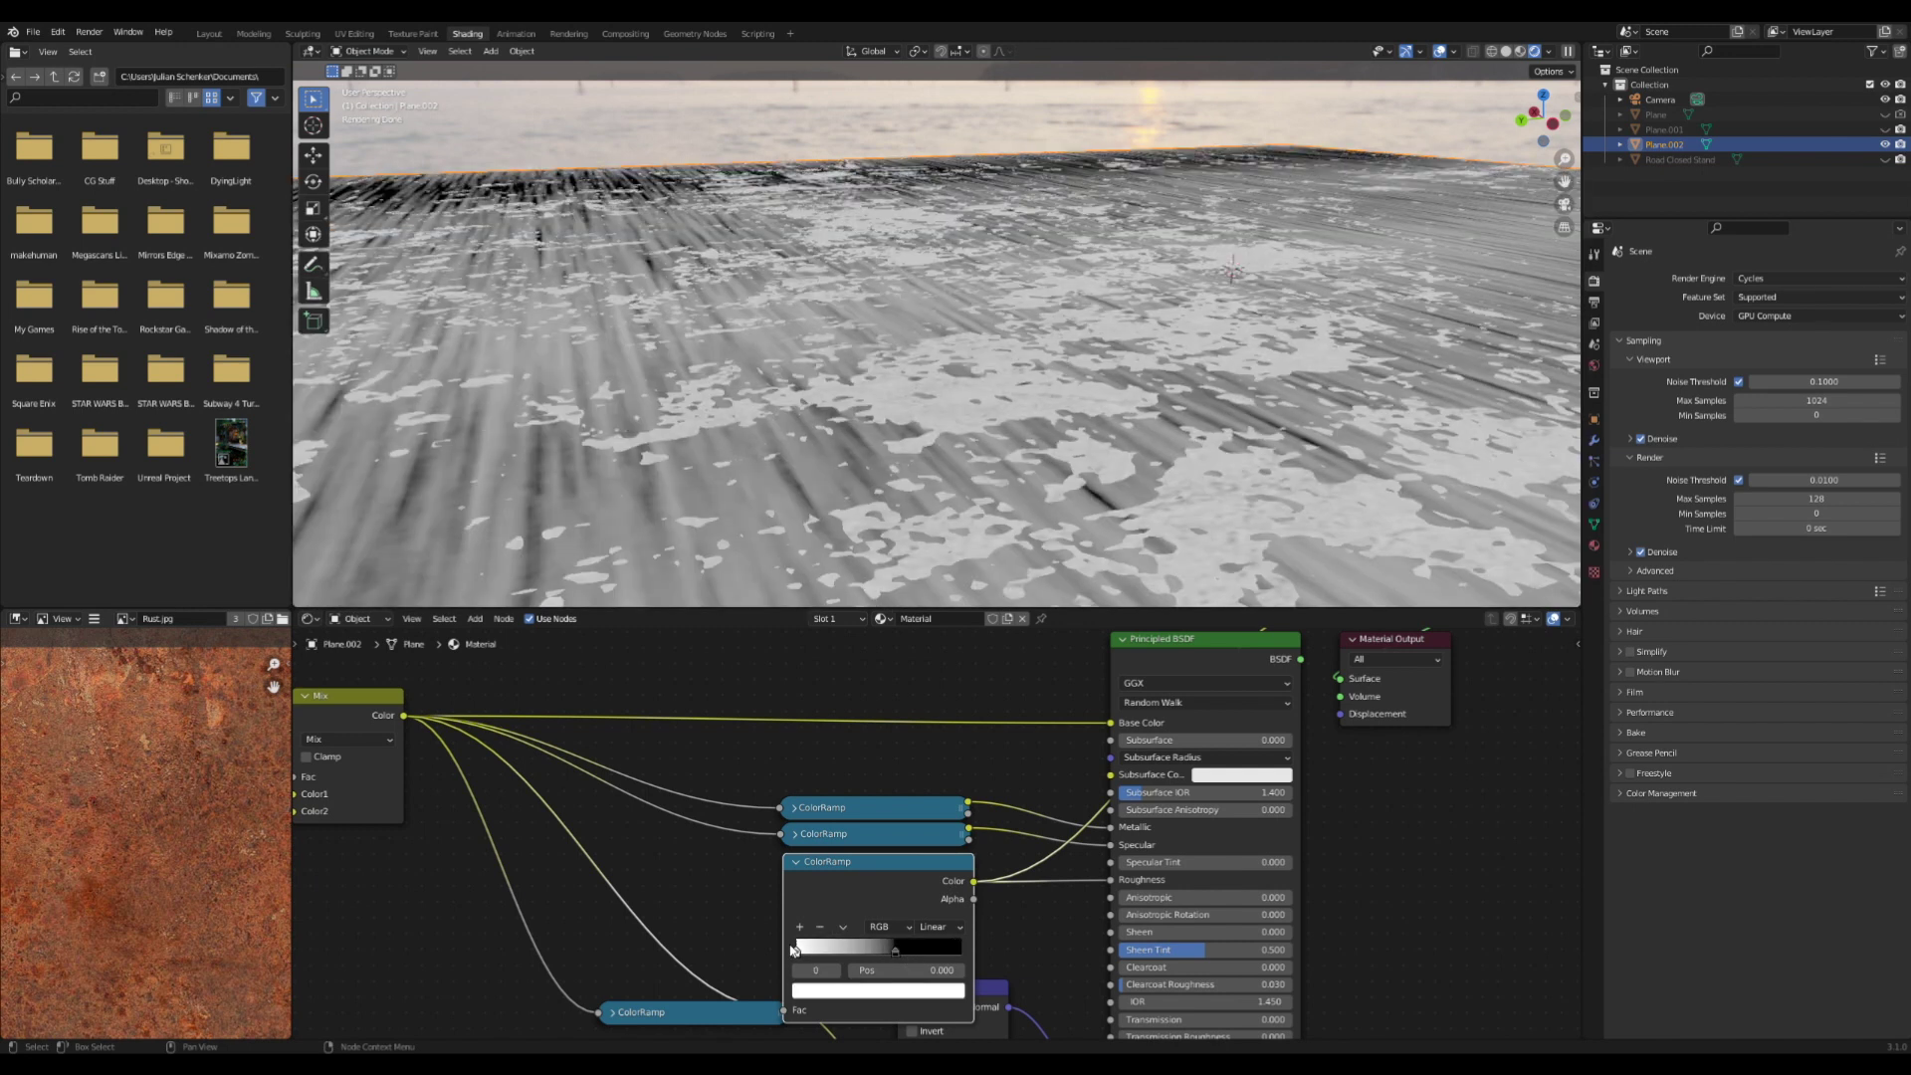
click(894, 951)
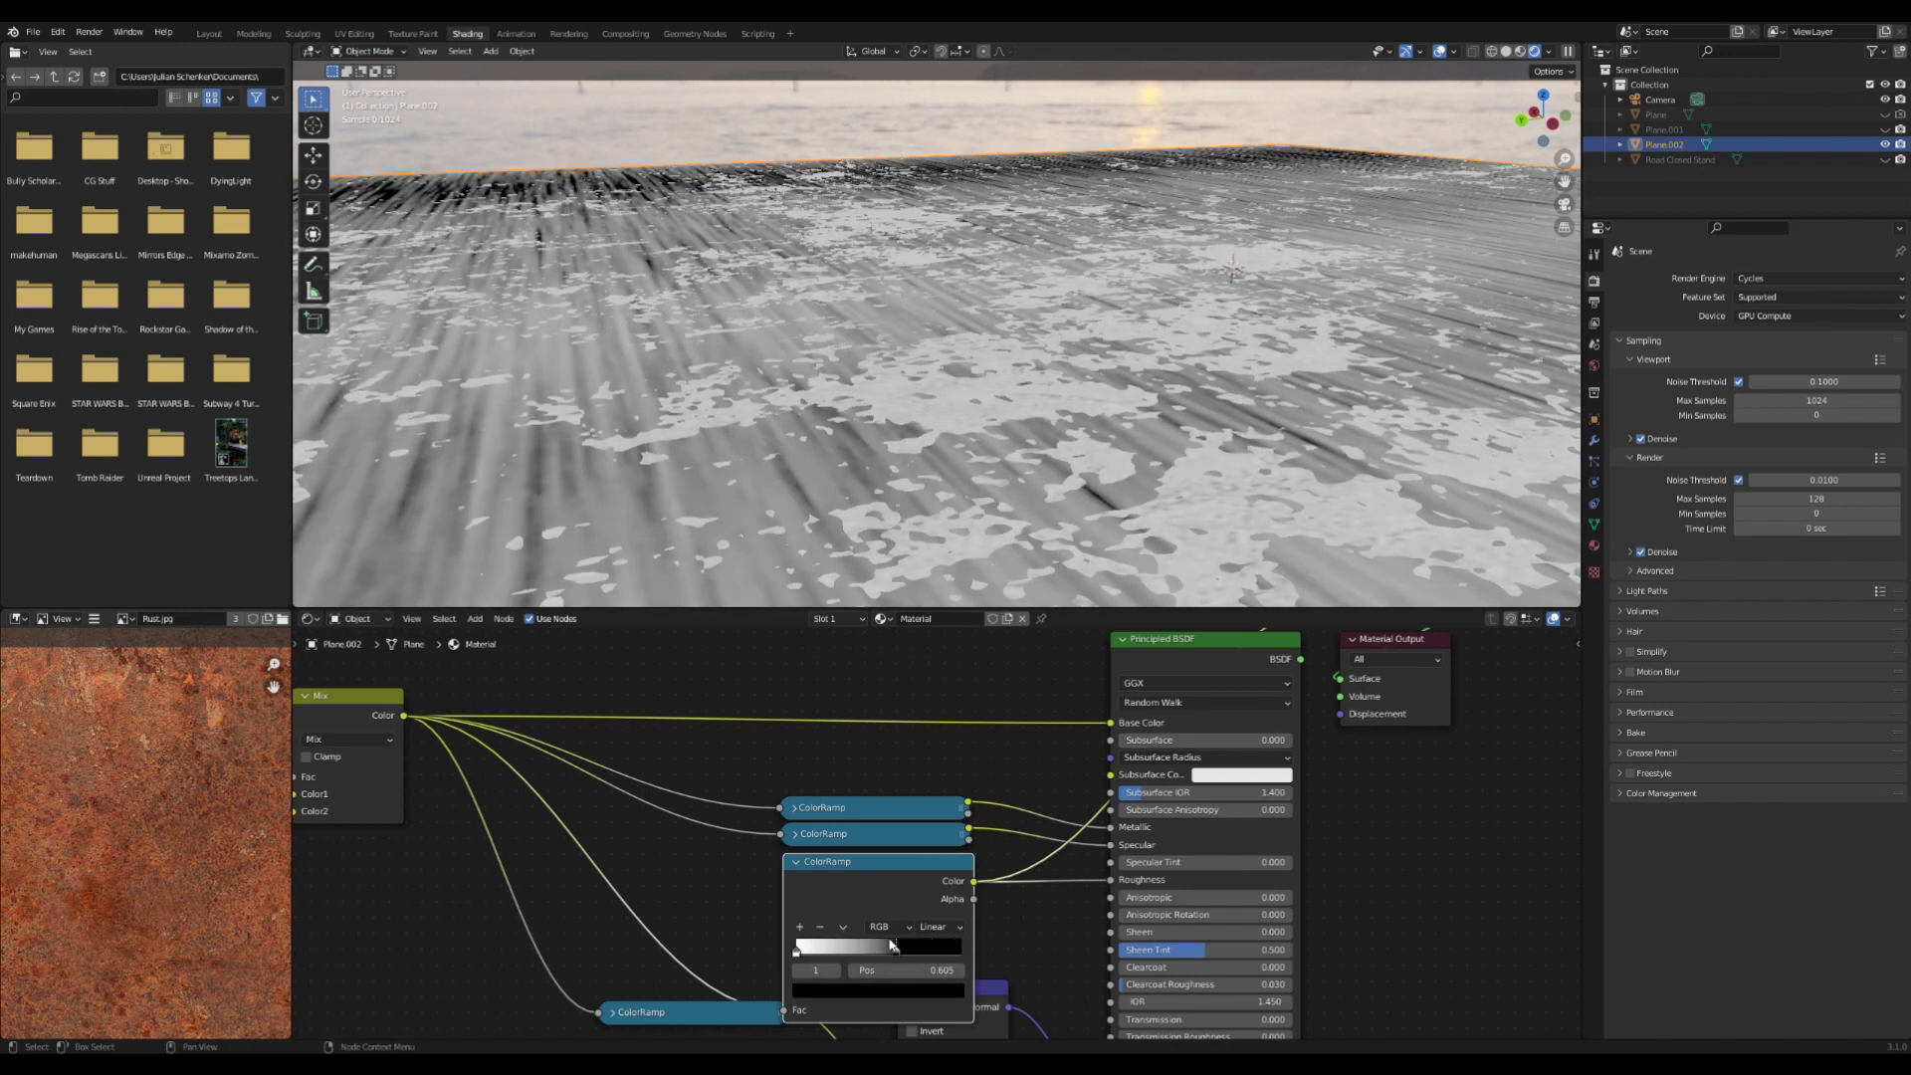
drag(895, 948, 890, 947)
ctrl+shift+click(1226, 670)
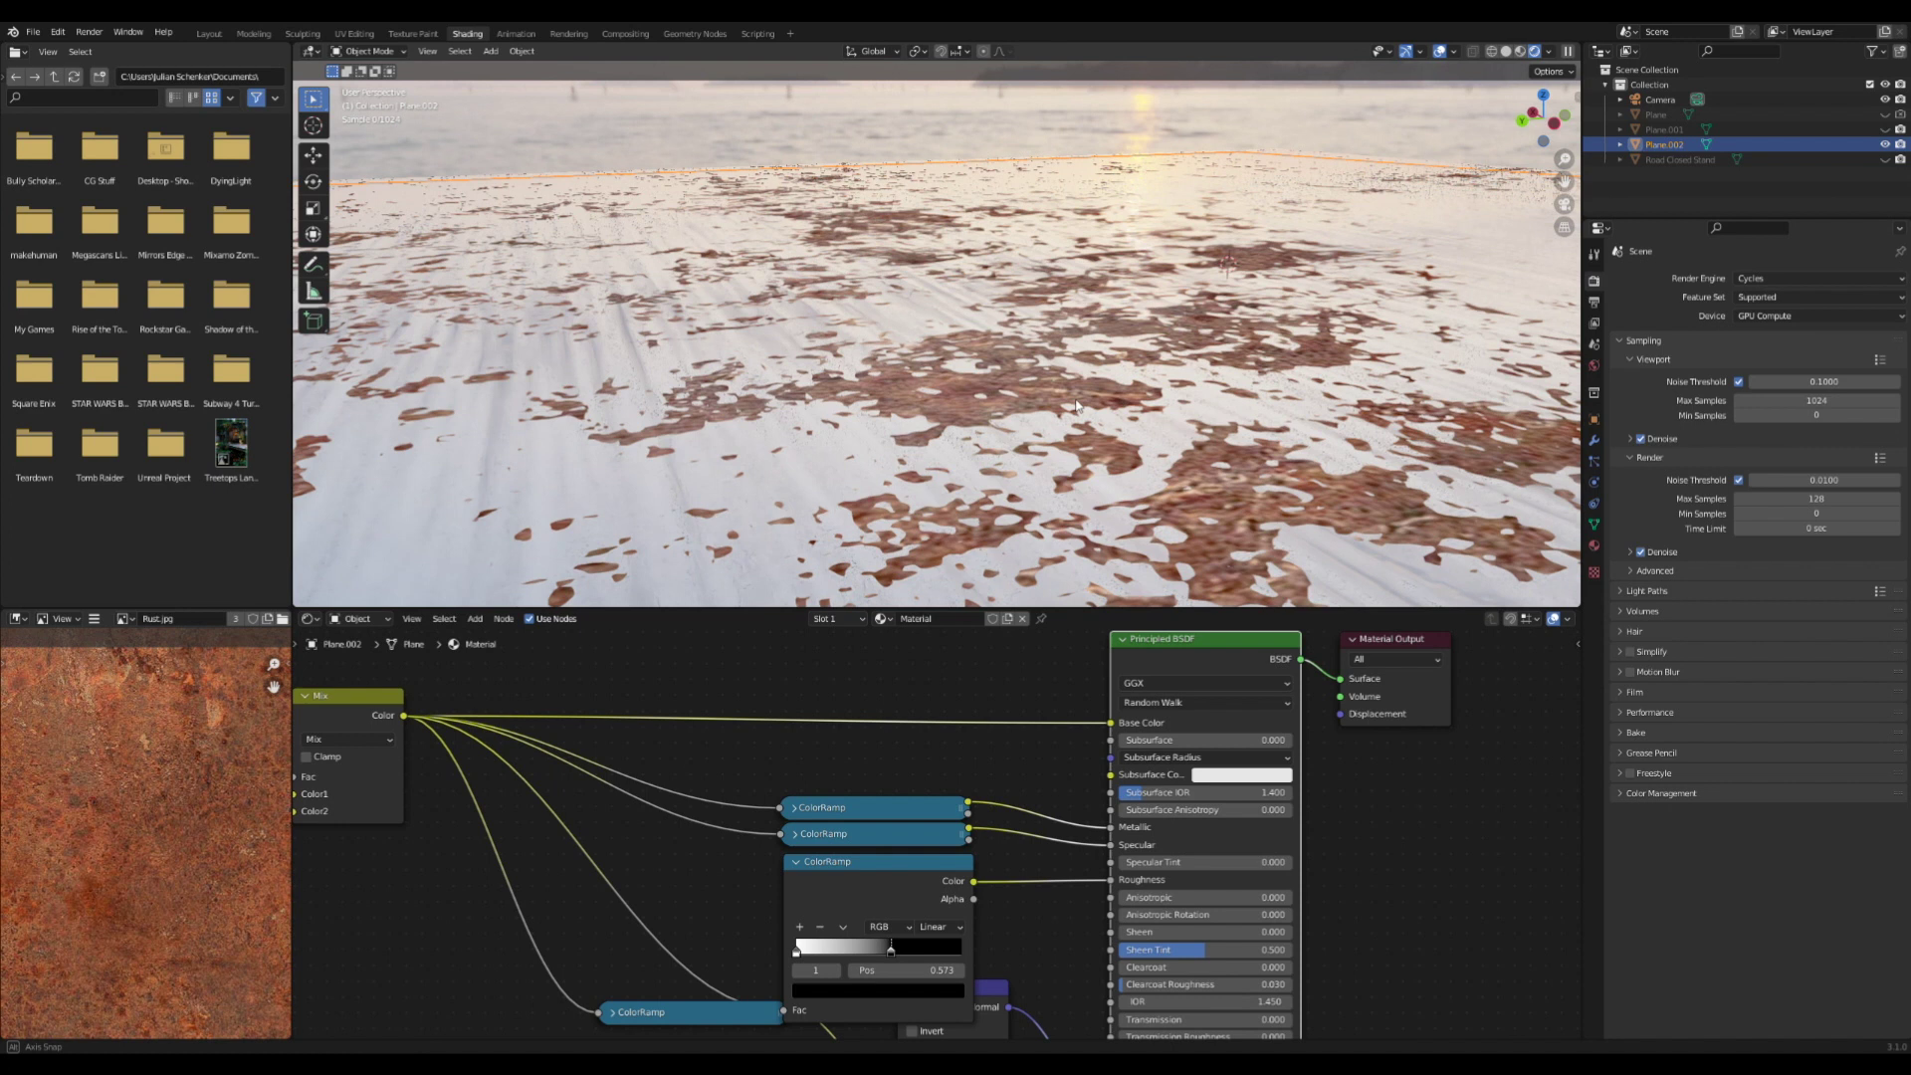
middle_drag(1075, 406, 1028, 471)
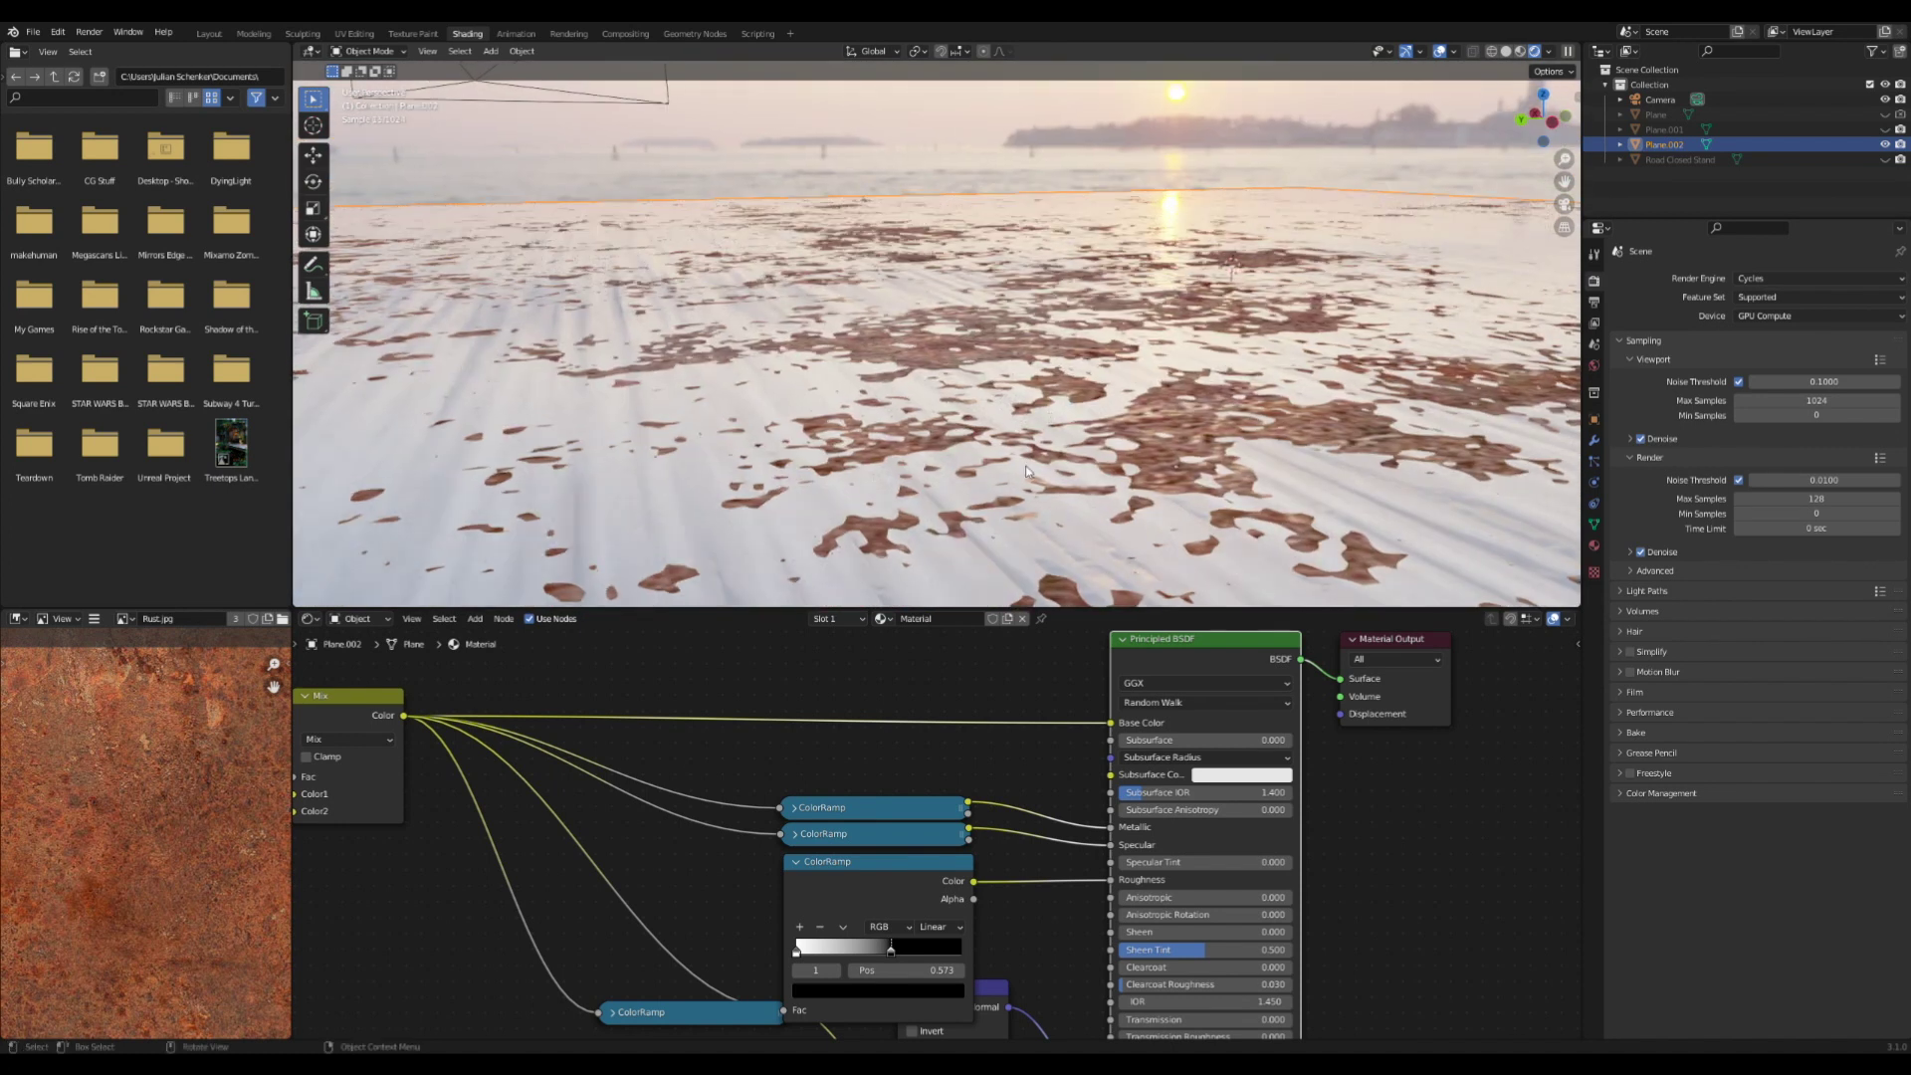
Set the roughness ColorRamp's black stop to about 0.764 and collapse the node
drag(893, 948, 924, 953)
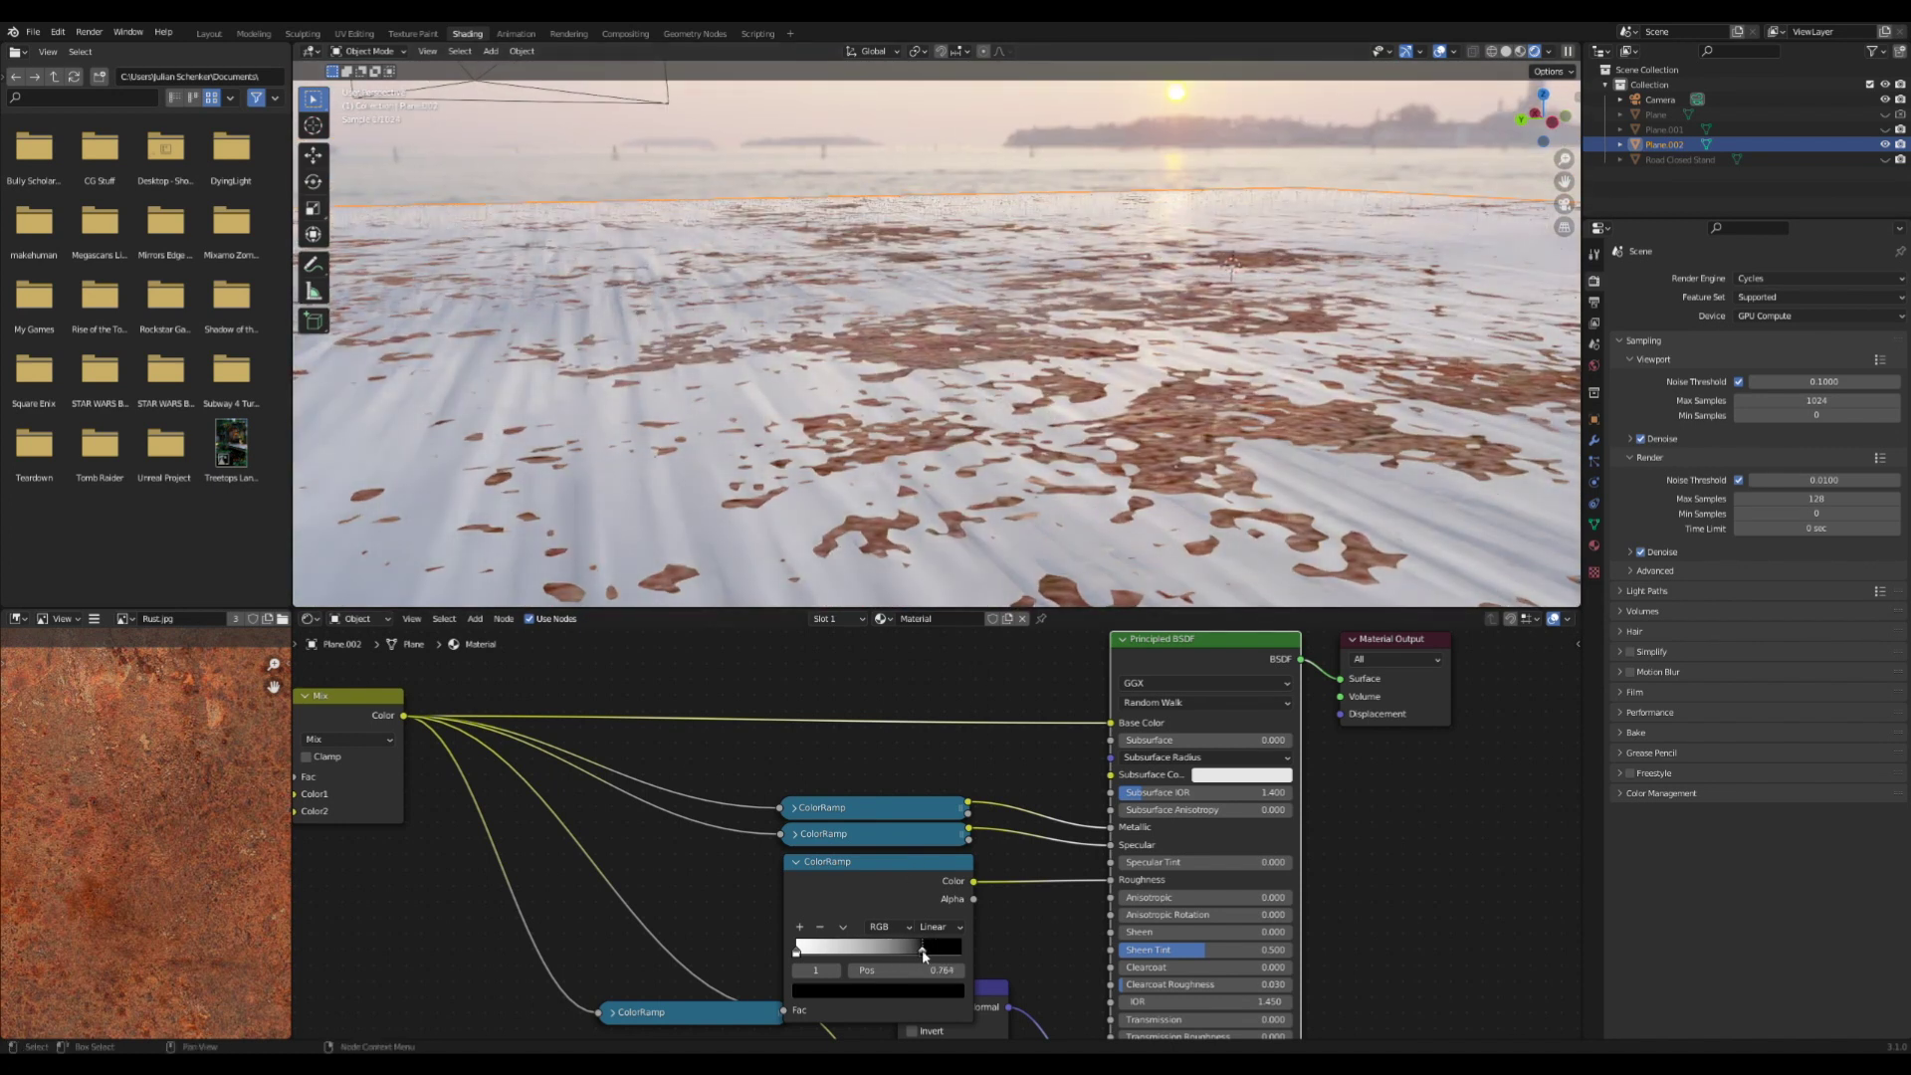
click(796, 862)
middle_drag(1227, 339, 1022, 576)
Raise the white stop of the Dirty Metal mask's ColorRamp to spread more rust over the plane
middle_drag(720, 822, 936, 777)
scroll(810, 755, down, 2)
mouse_move(640, 682)
middle_down()
mouse_move(789, 743)
mouse_move(1024, 767)
middle_up()
scroll(727, 731, up, 4)
scroll(612, 767, up, 2)
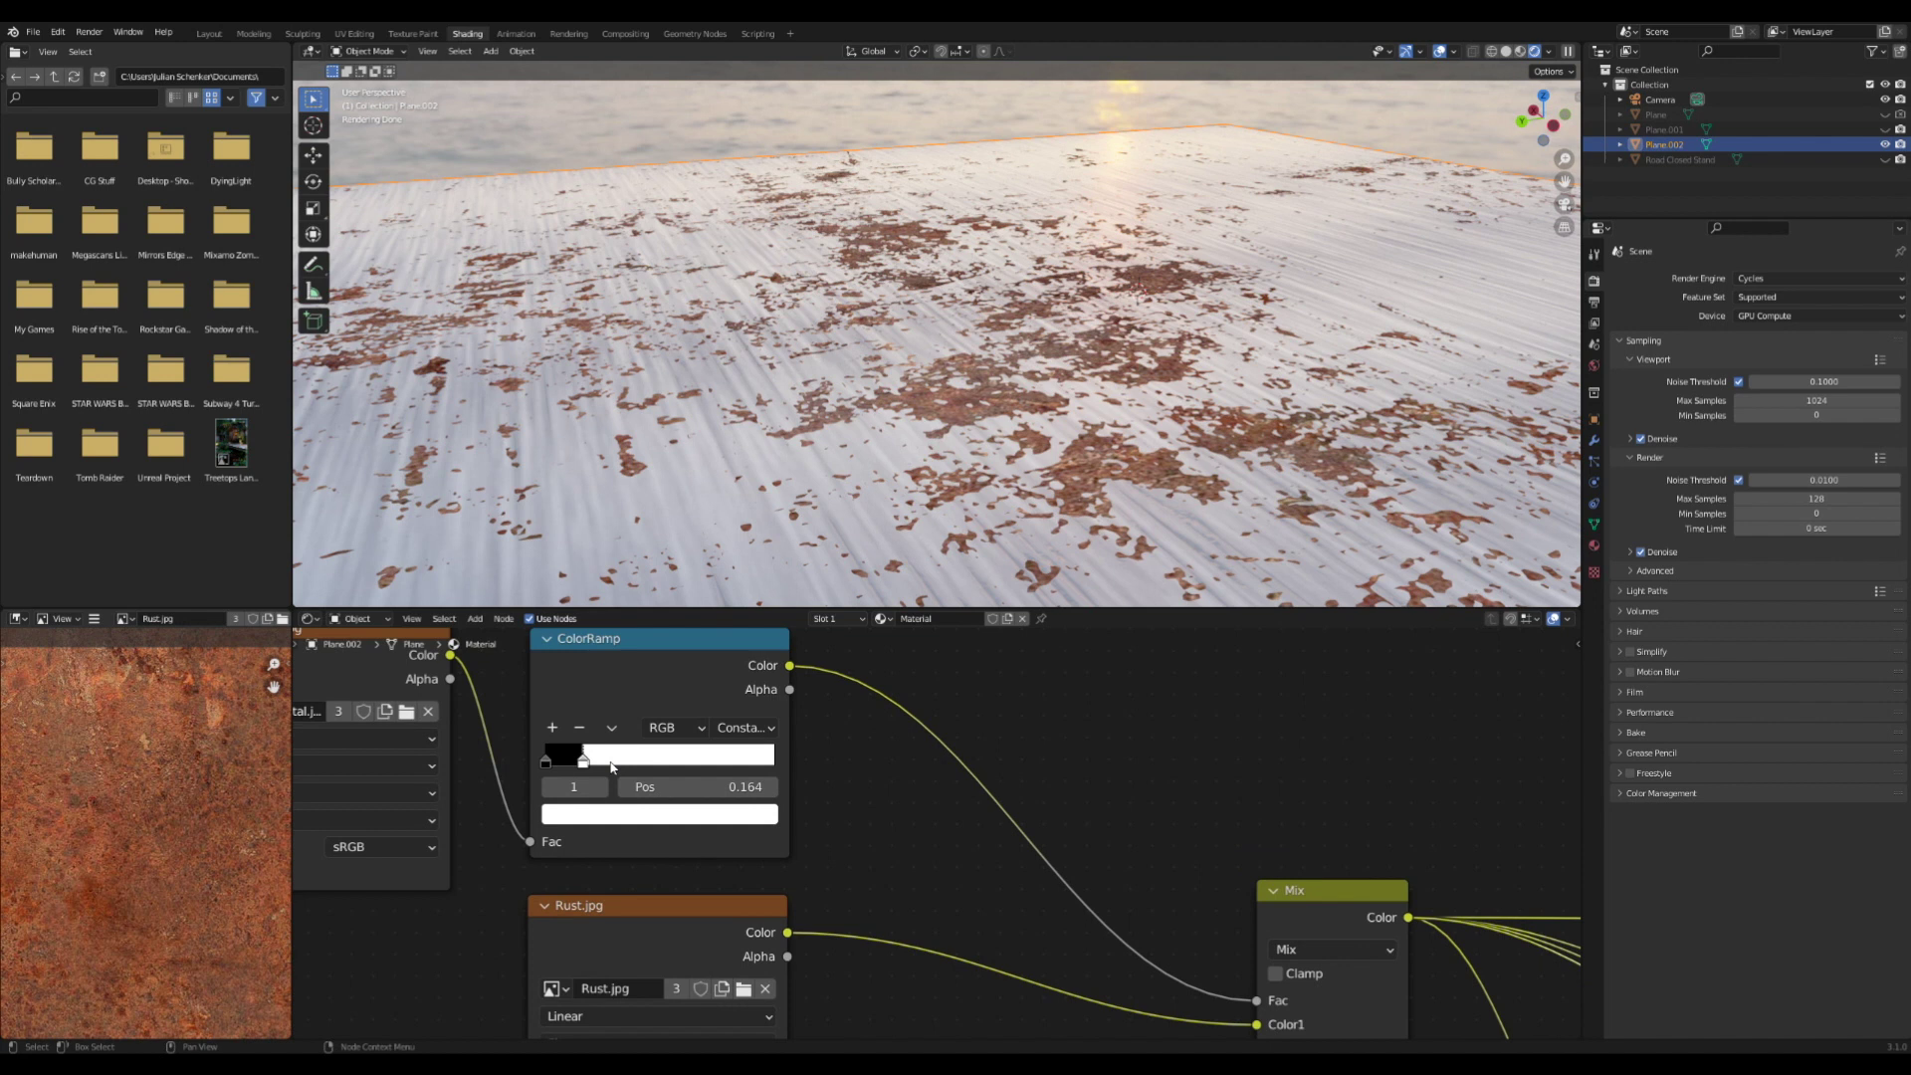
mouse_move(584, 760)
mouse_down()
mouse_move(612, 758)
mouse_move(555, 717)
mouse_move(593, 726)
mouse_up()
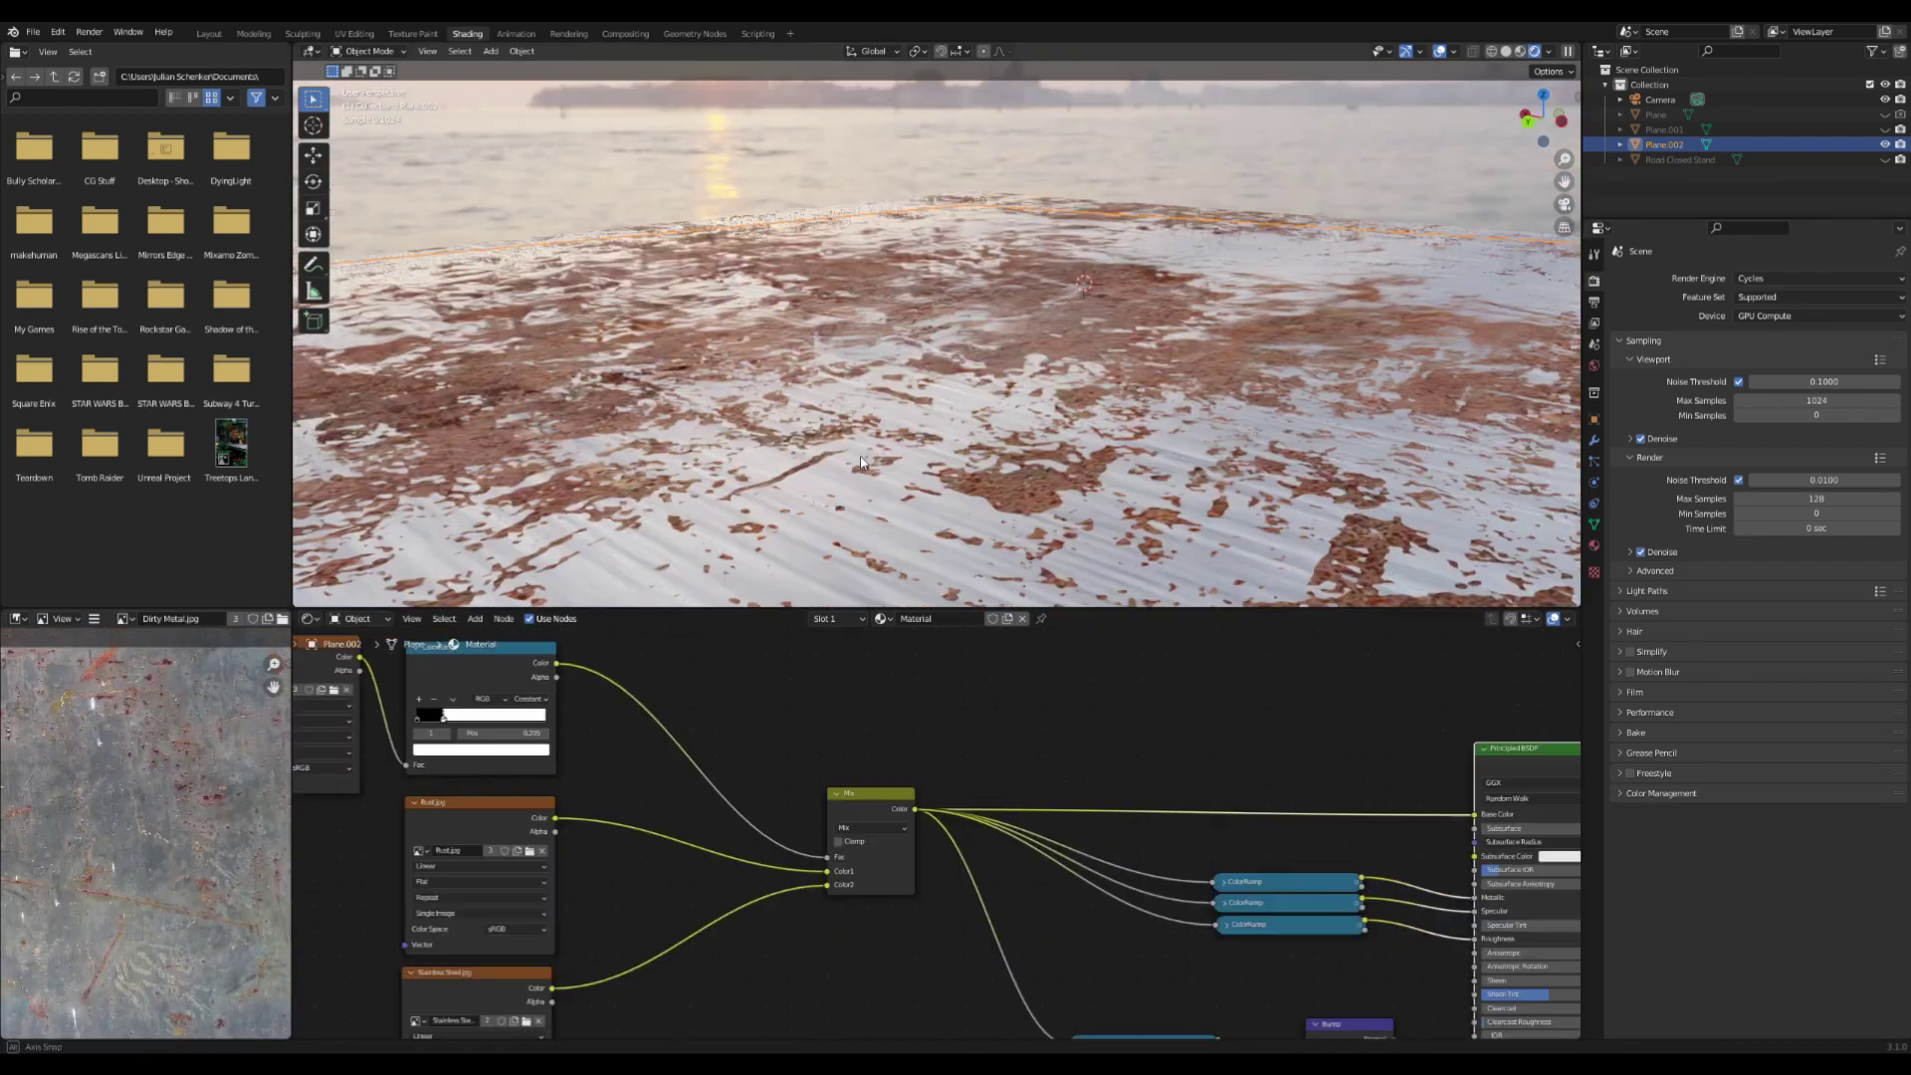
Examine the rust edges up close and preview the Dirty Metal.jpg texture on the plane, ending back on the Principled BSDF
middle_drag(861, 463, 959, 469)
scroll(976, 446, down, 8)
scroll(963, 471, up, 8)
scroll(976, 474, up, 4)
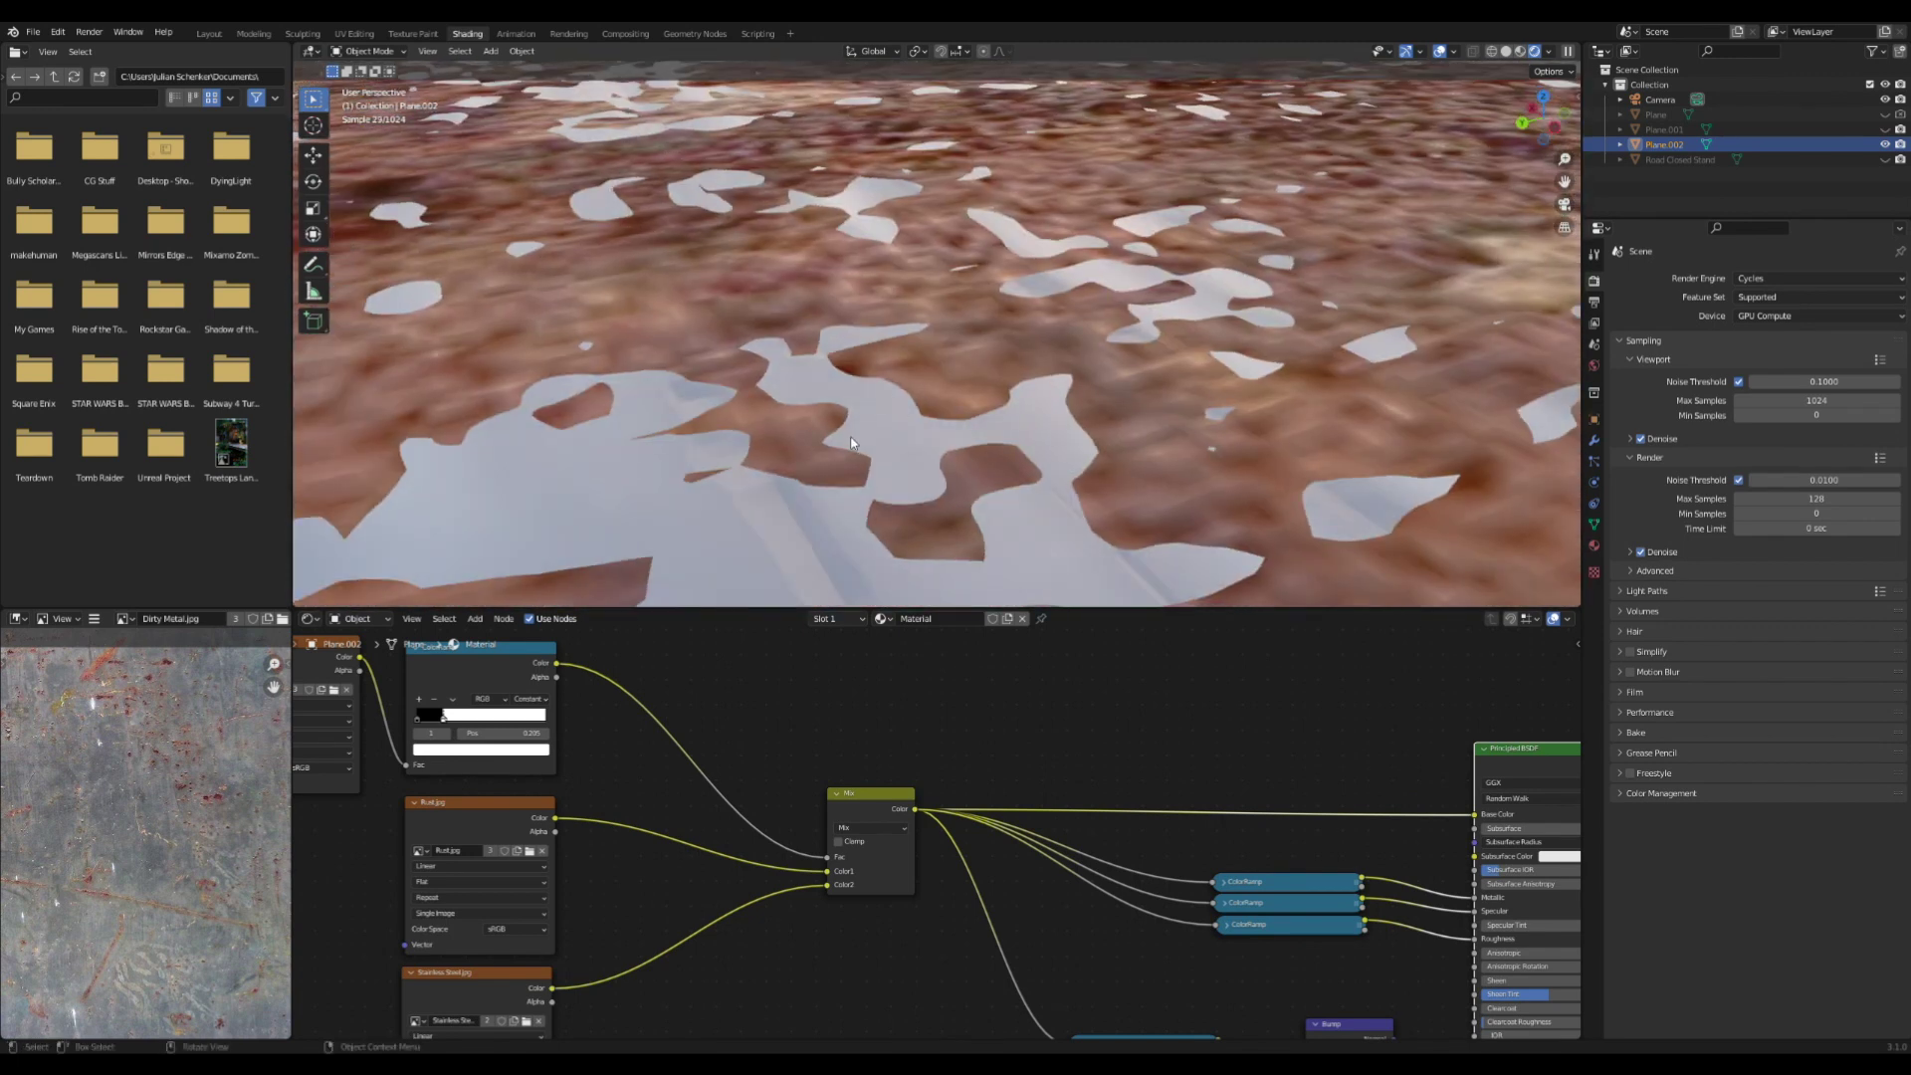
scroll(537, 674, down, 5)
middle_drag(537, 674, 660, 696)
scroll(660, 695, up, 3)
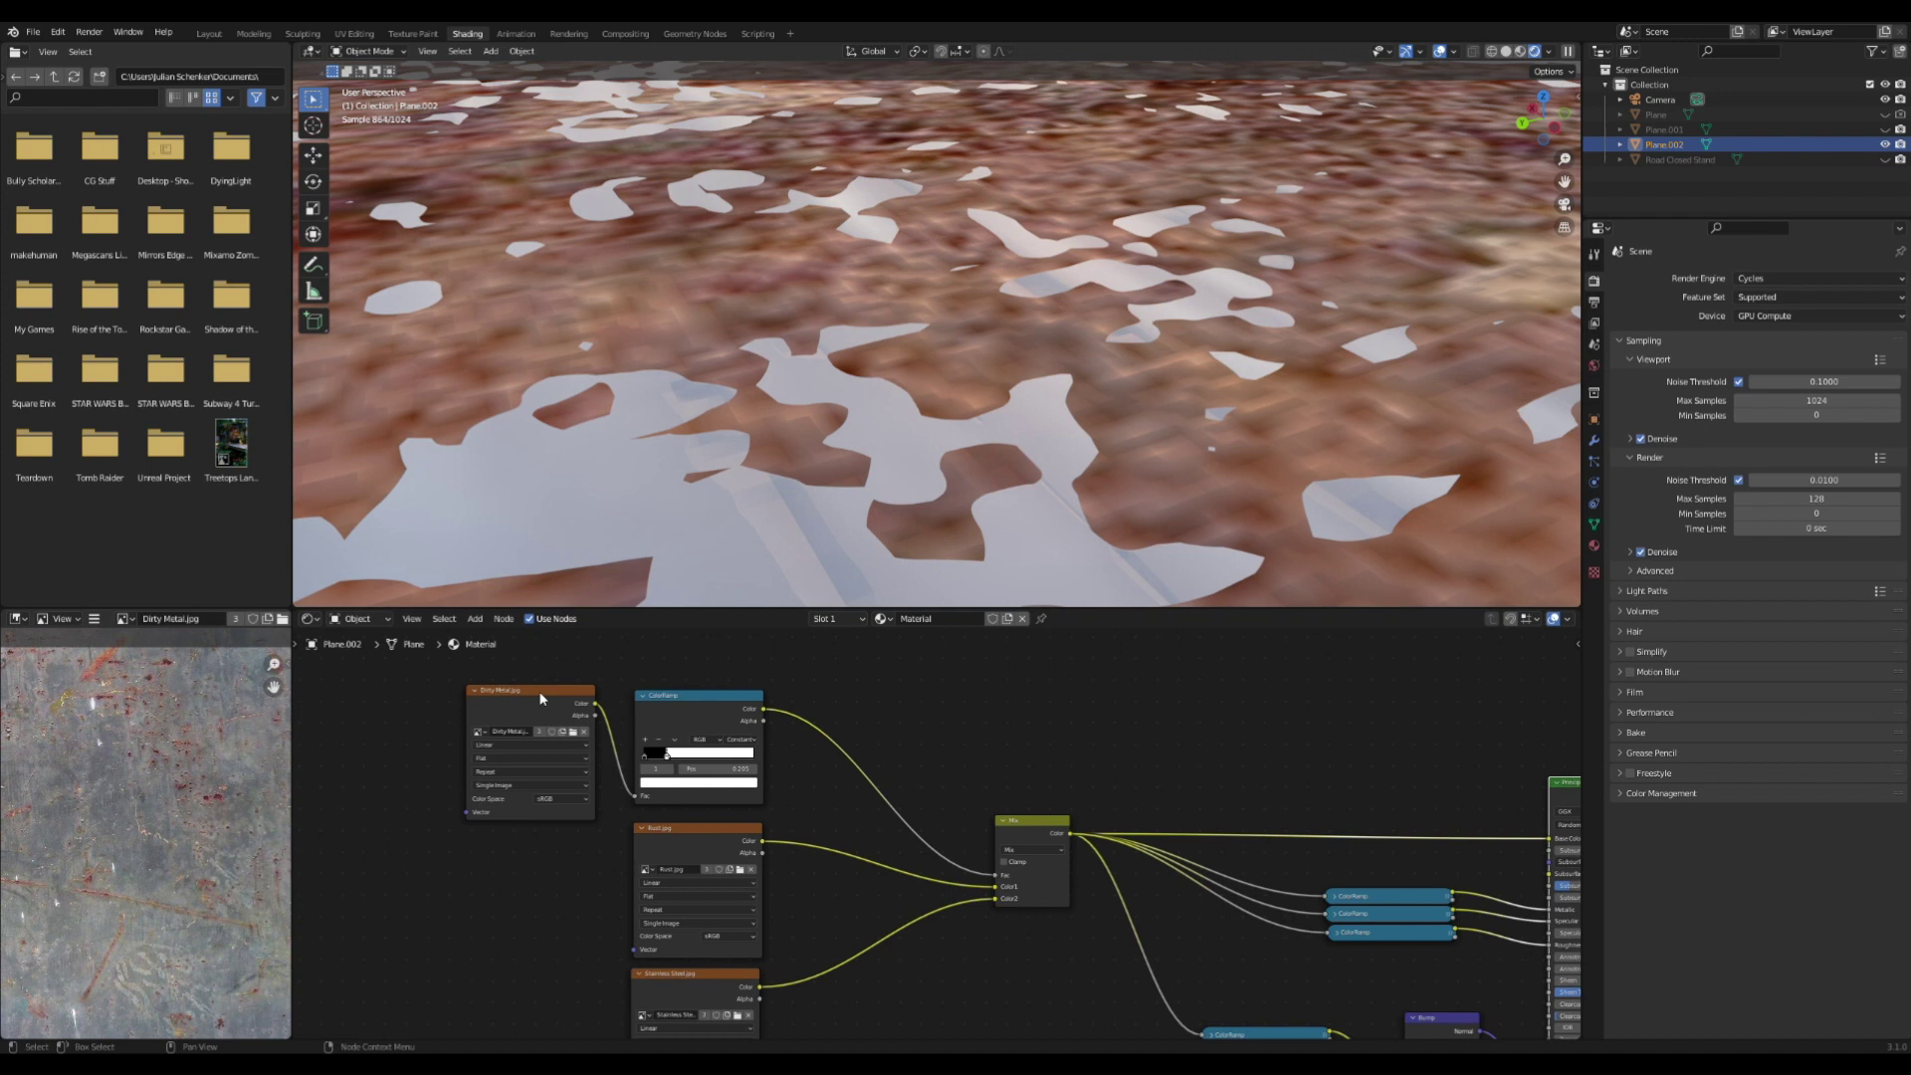
ctrl+shift+click(535, 694)
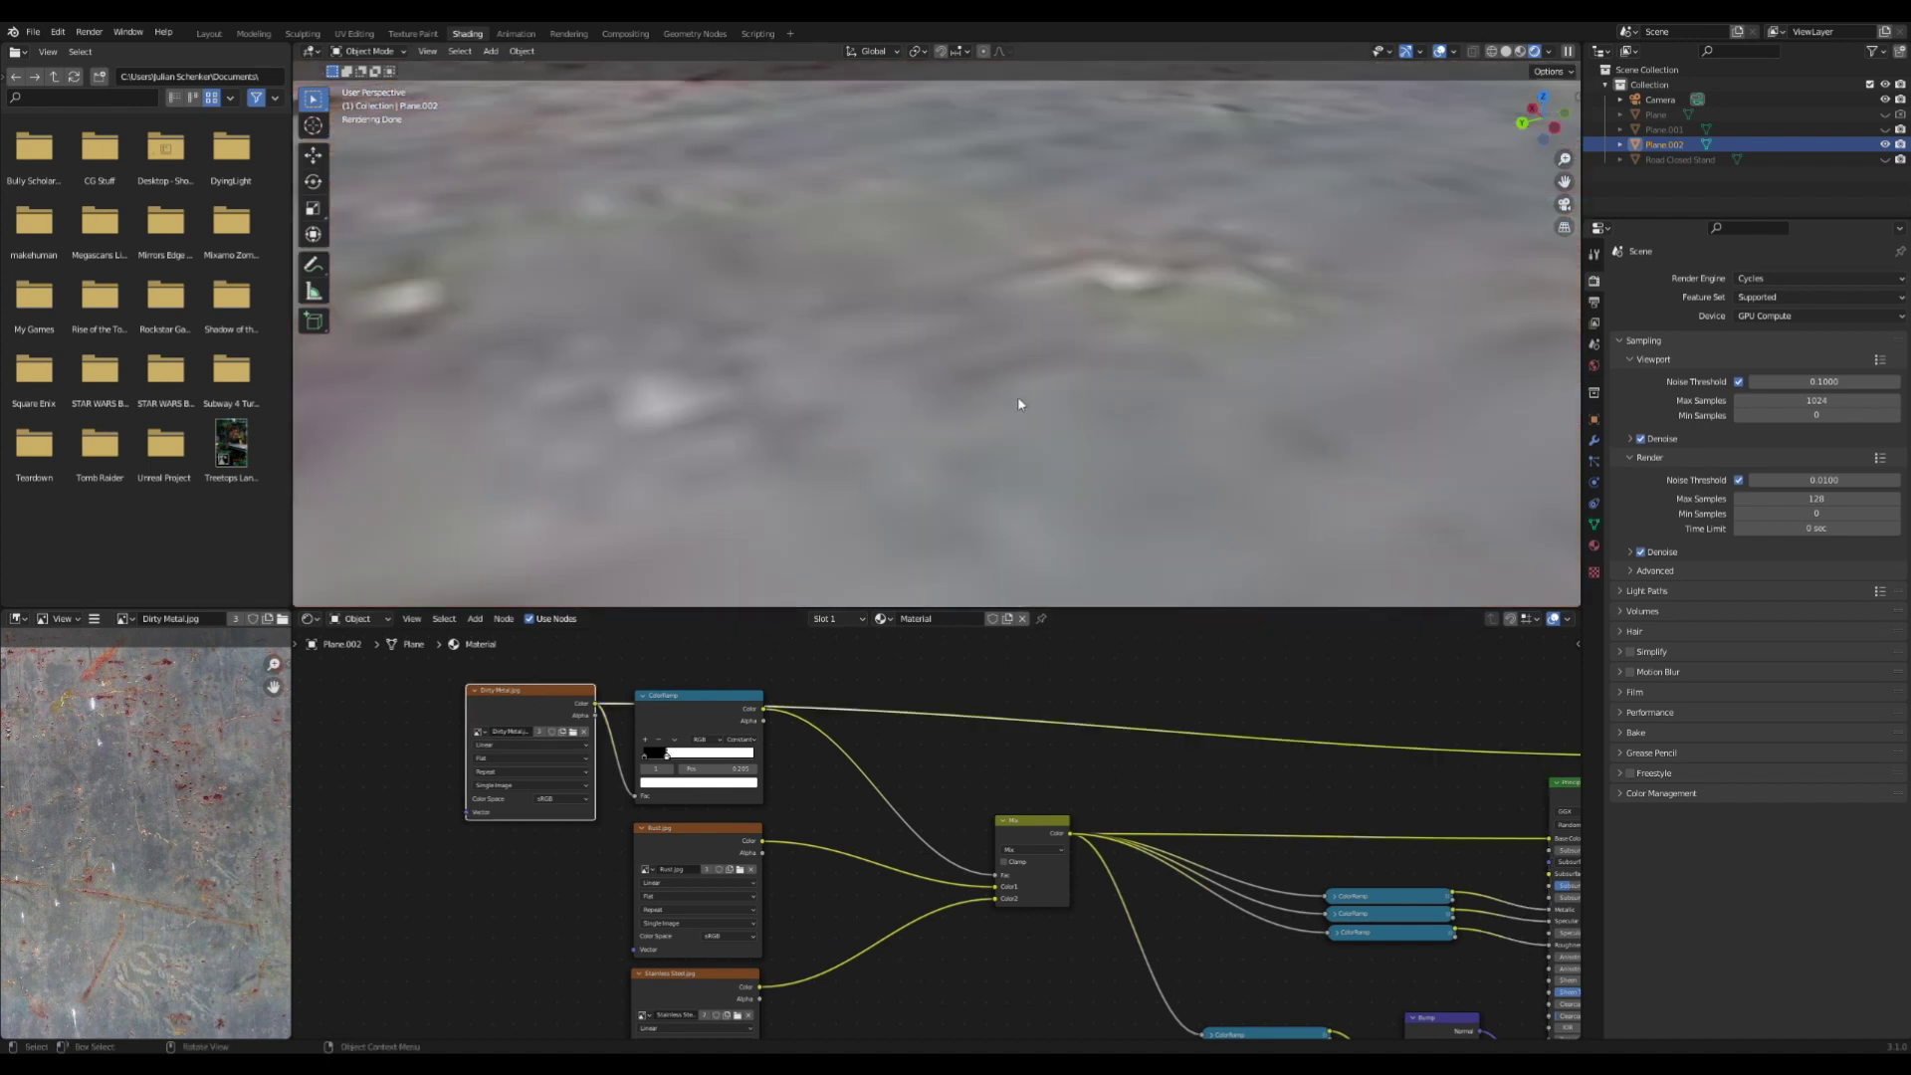
scroll(869, 907, down, 3)
ctrl+shift+click(1343, 806)
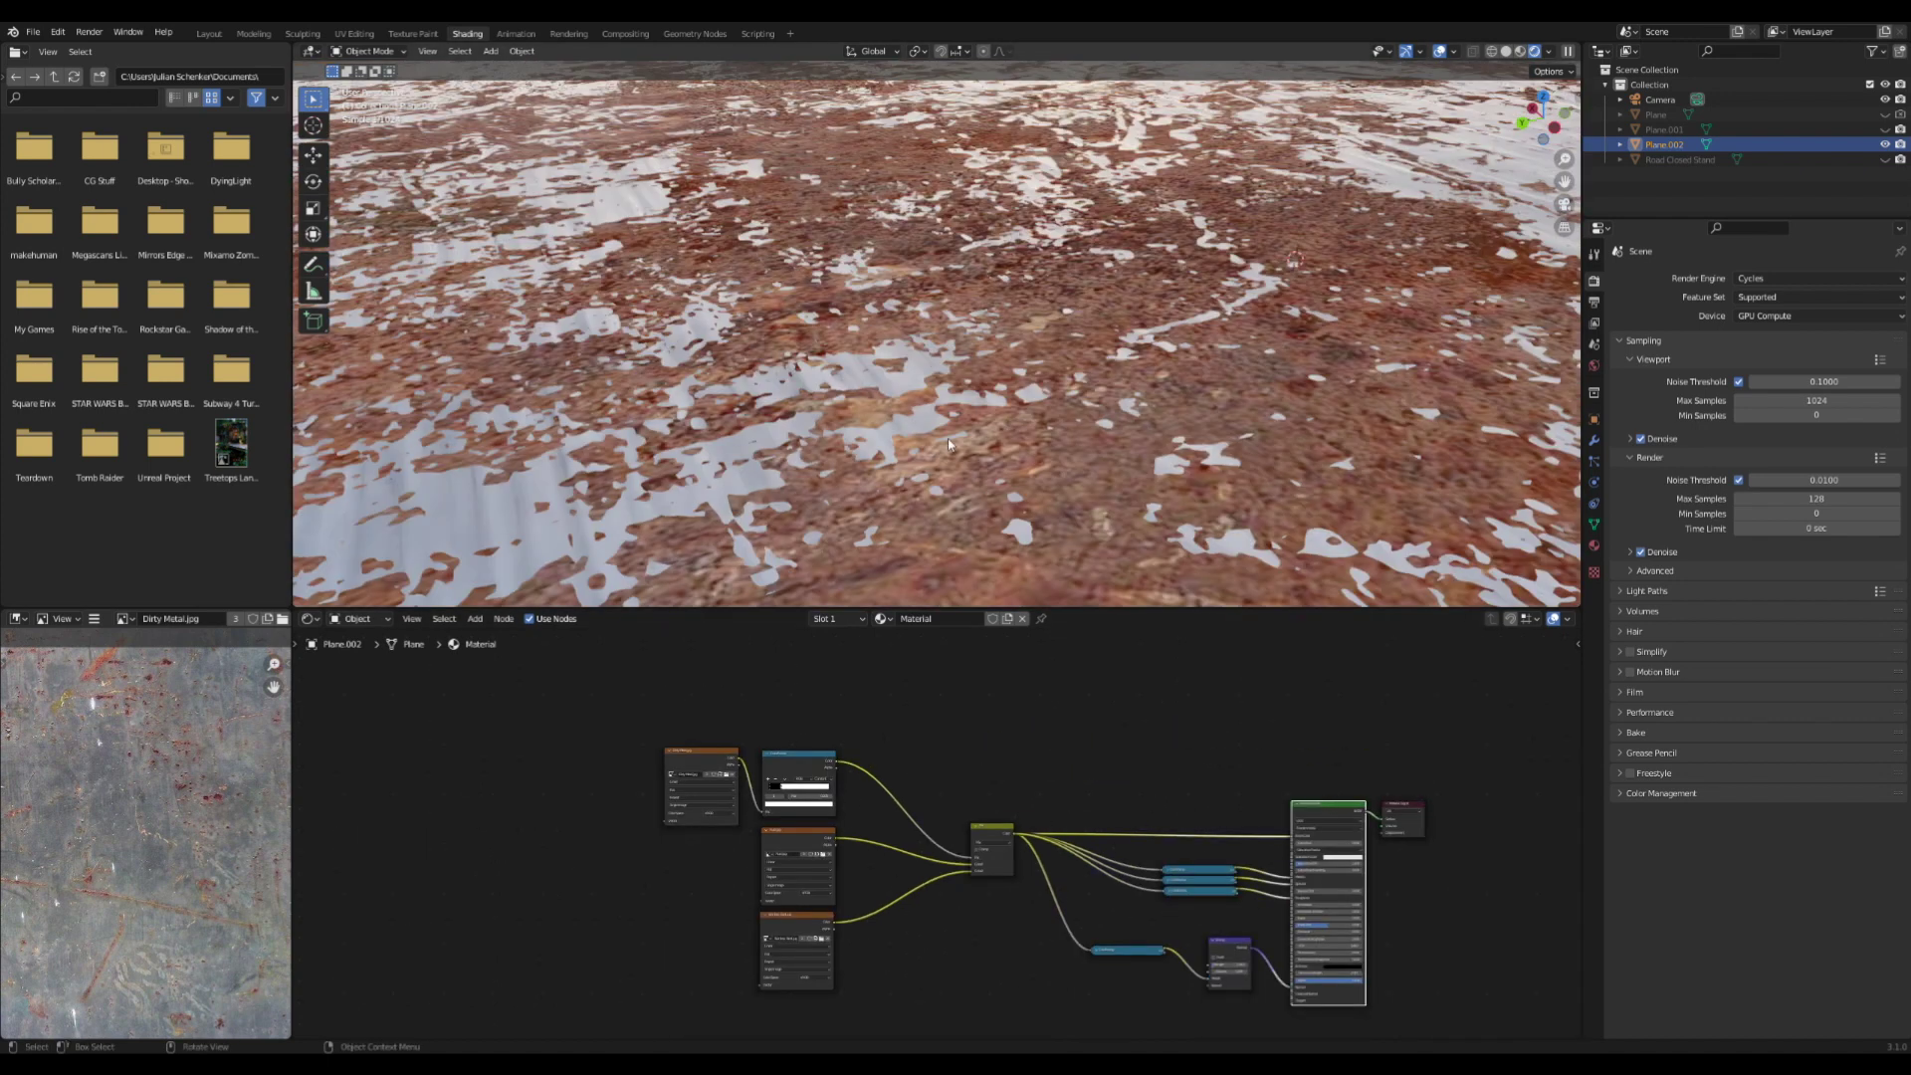
Look over the whole rusty plane and unhide the Road Closed Stand object
middle_drag(1017, 432, 756, 452)
scroll(981, 460, down, 4)
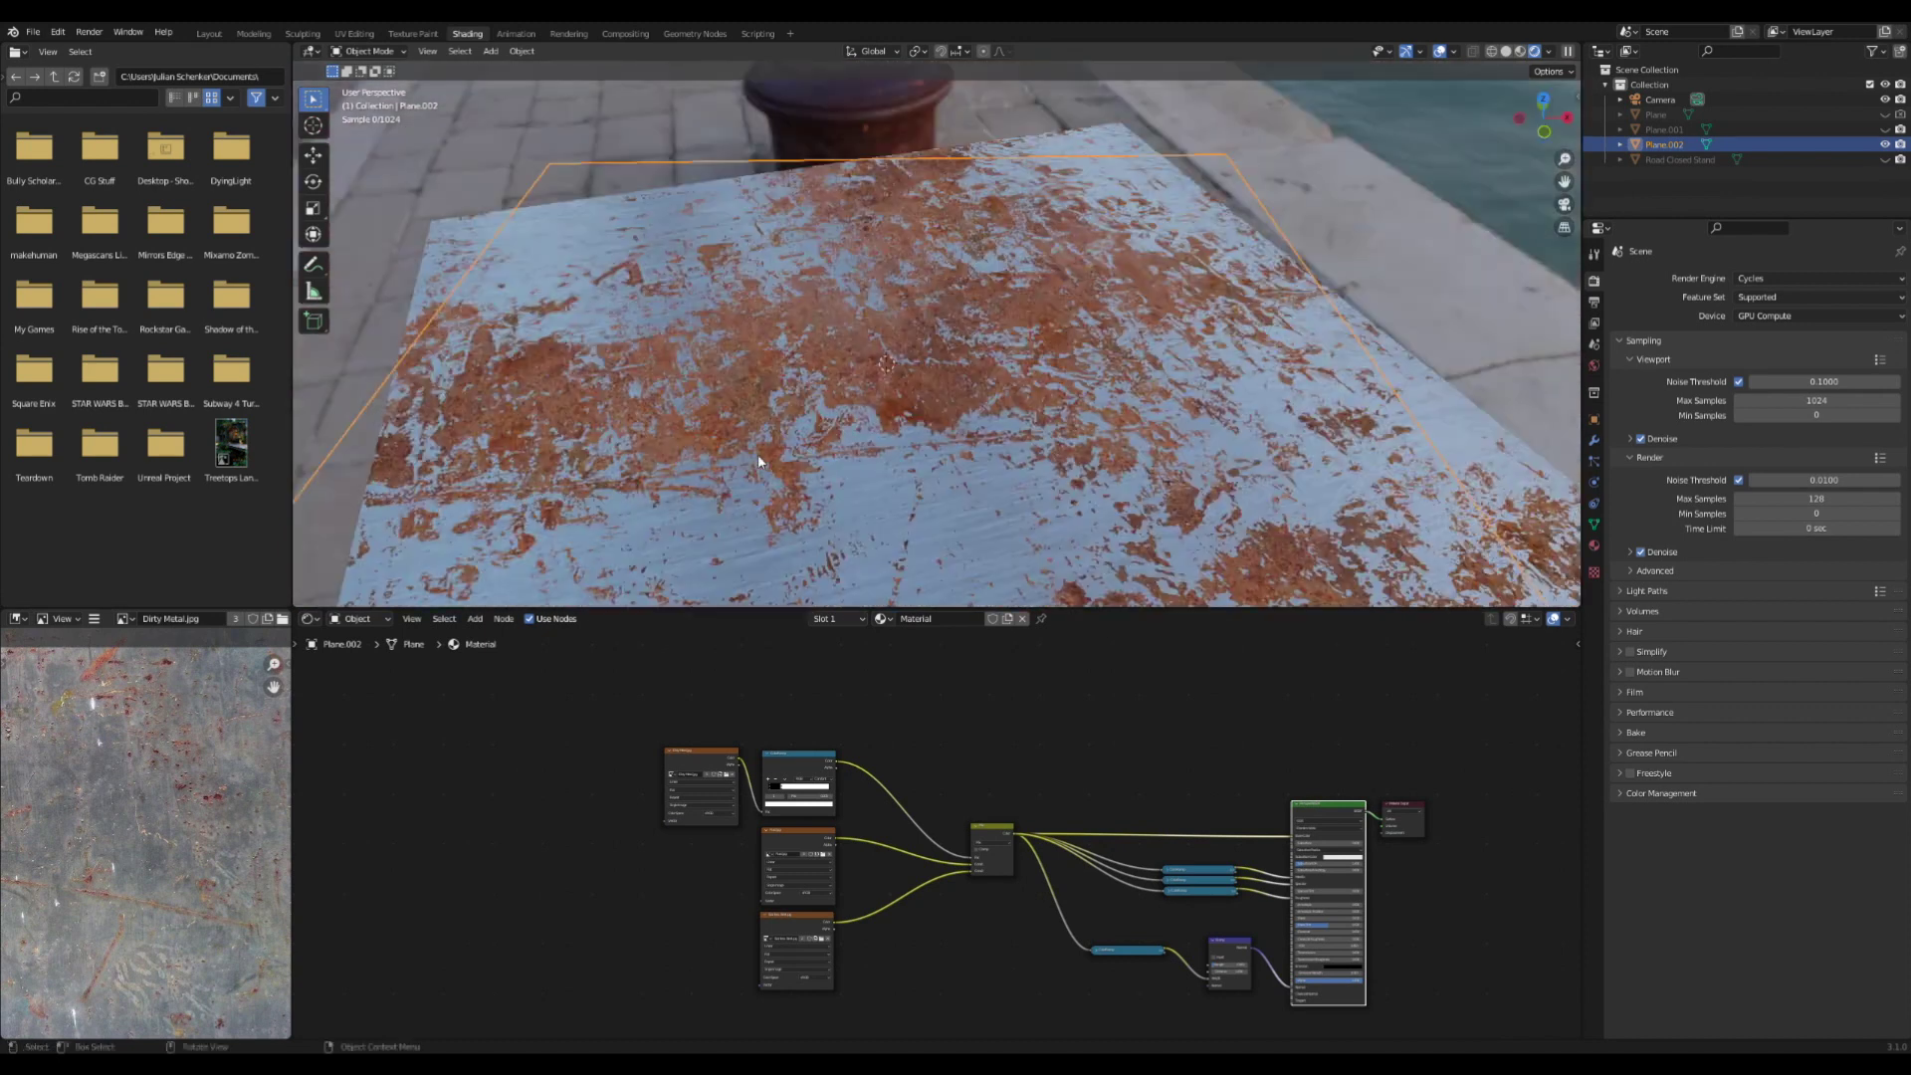
scroll(755, 448, down, 4)
middle_drag(1015, 420, 945, 413)
click(1884, 160)
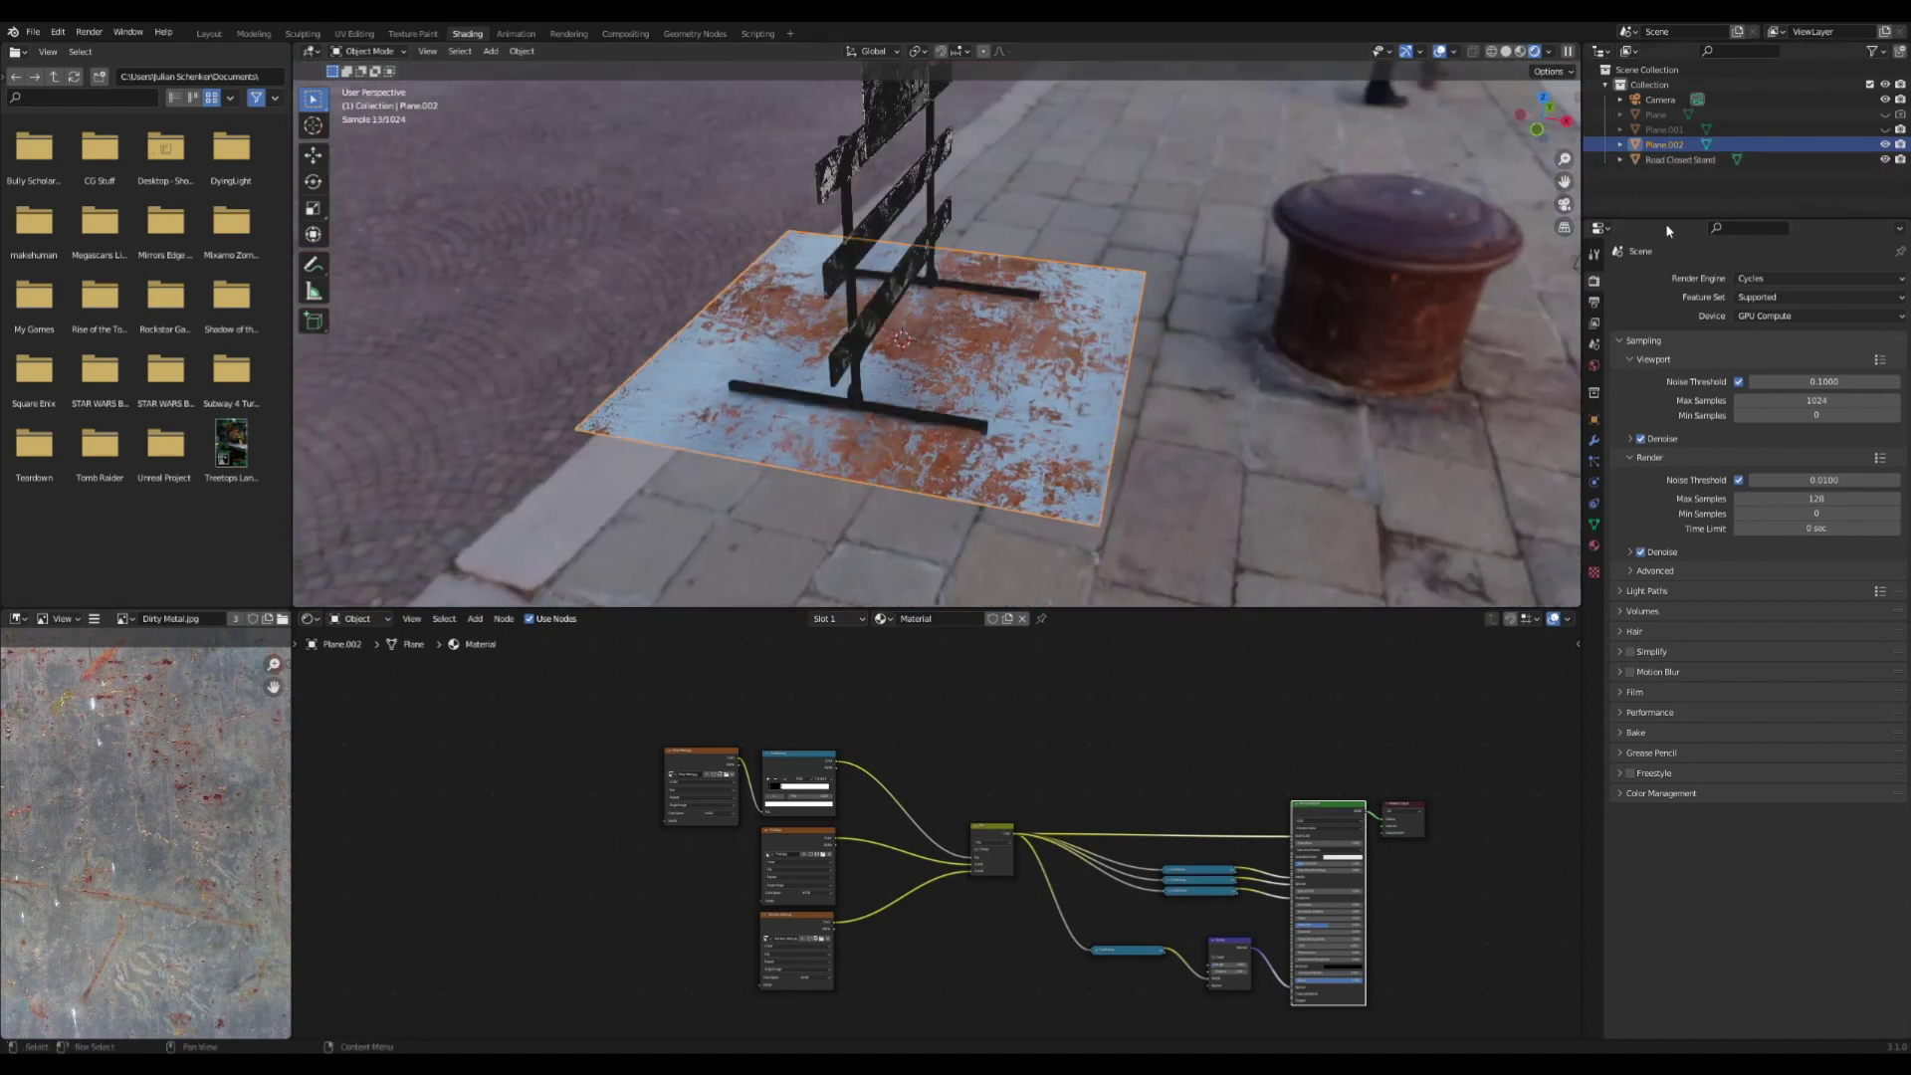
middle_drag(1149, 284, 1055, 232)
Select the Road Closed Stand, connect its Principled BSDF to the material output, and view the sign from the front
click(1035, 239)
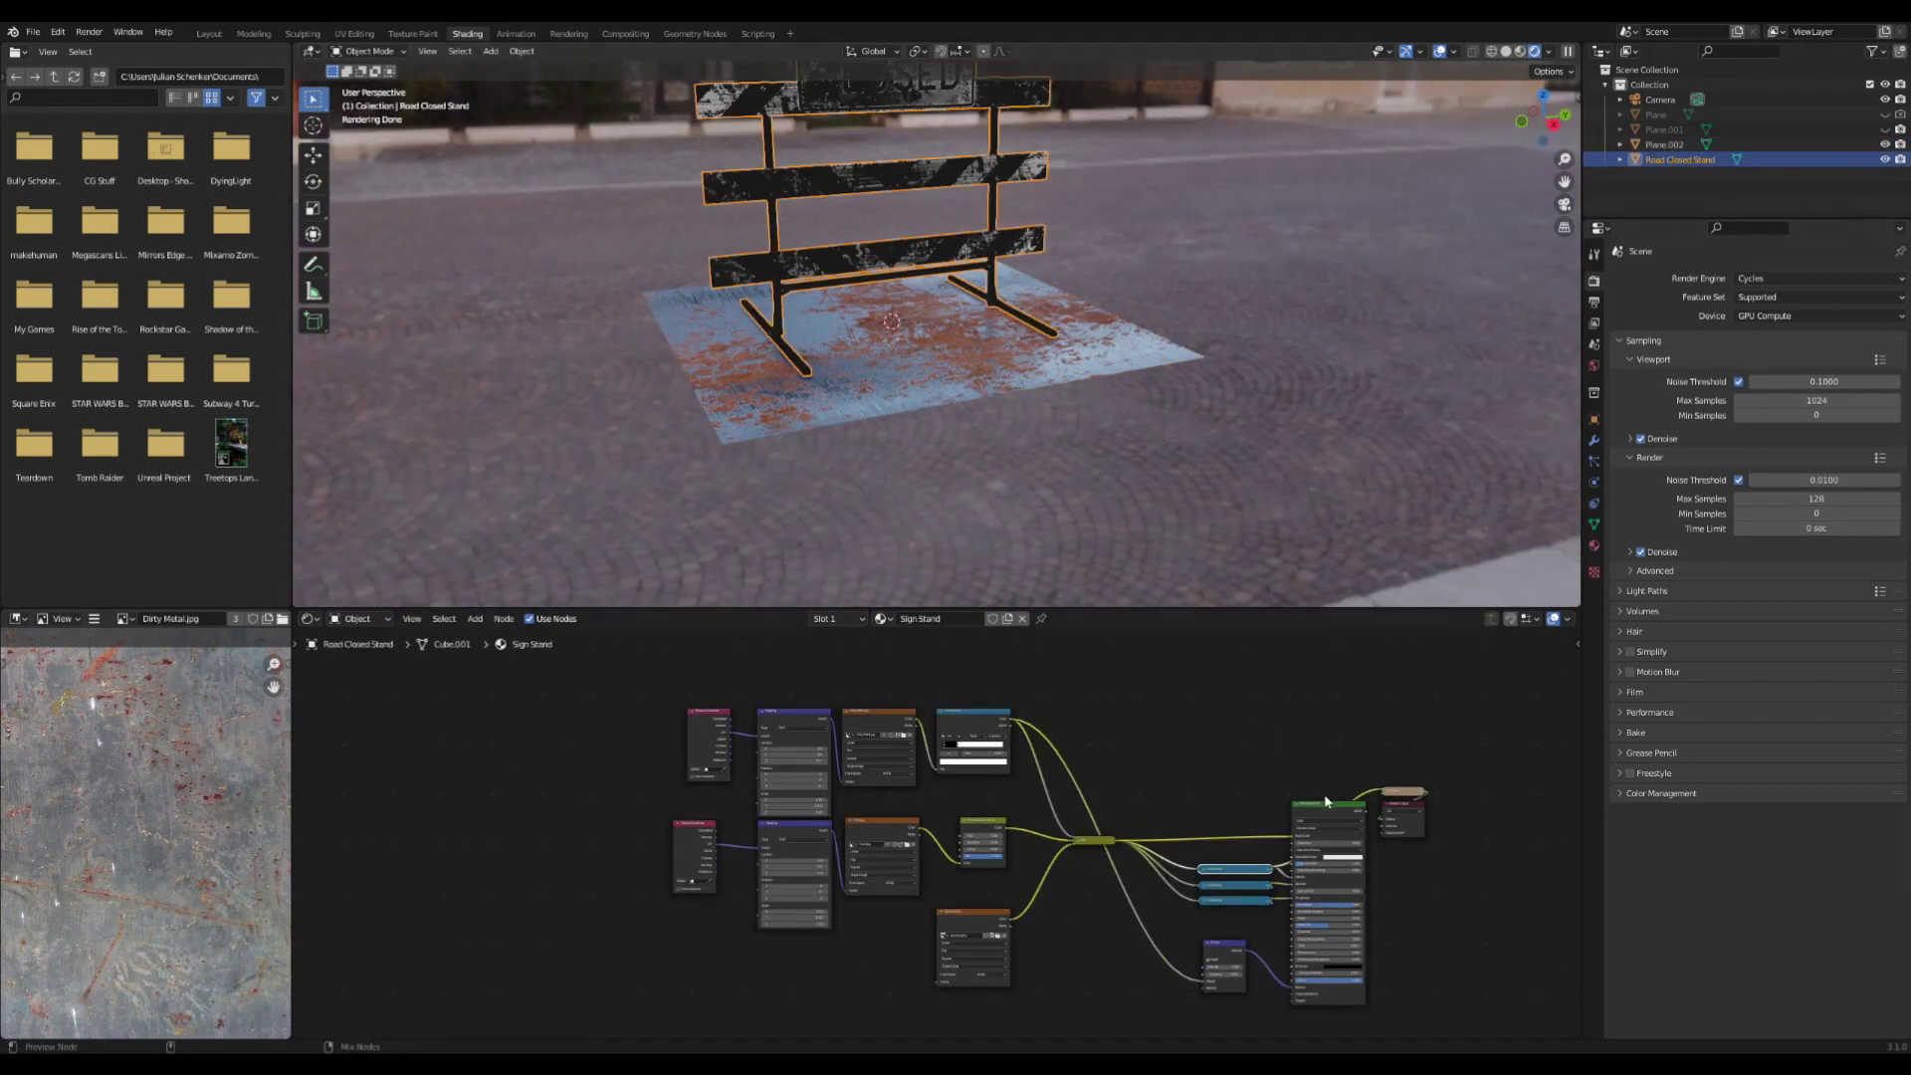
ctrl+shift+click(1325, 808)
scroll(1099, 337, up, 2)
middle_drag(1075, 287, 1033, 371)
shift+middle_drag(1101, 79, 1098, 195)
scroll(1099, 195, up, 4)
scroll(1099, 195, down, 3)
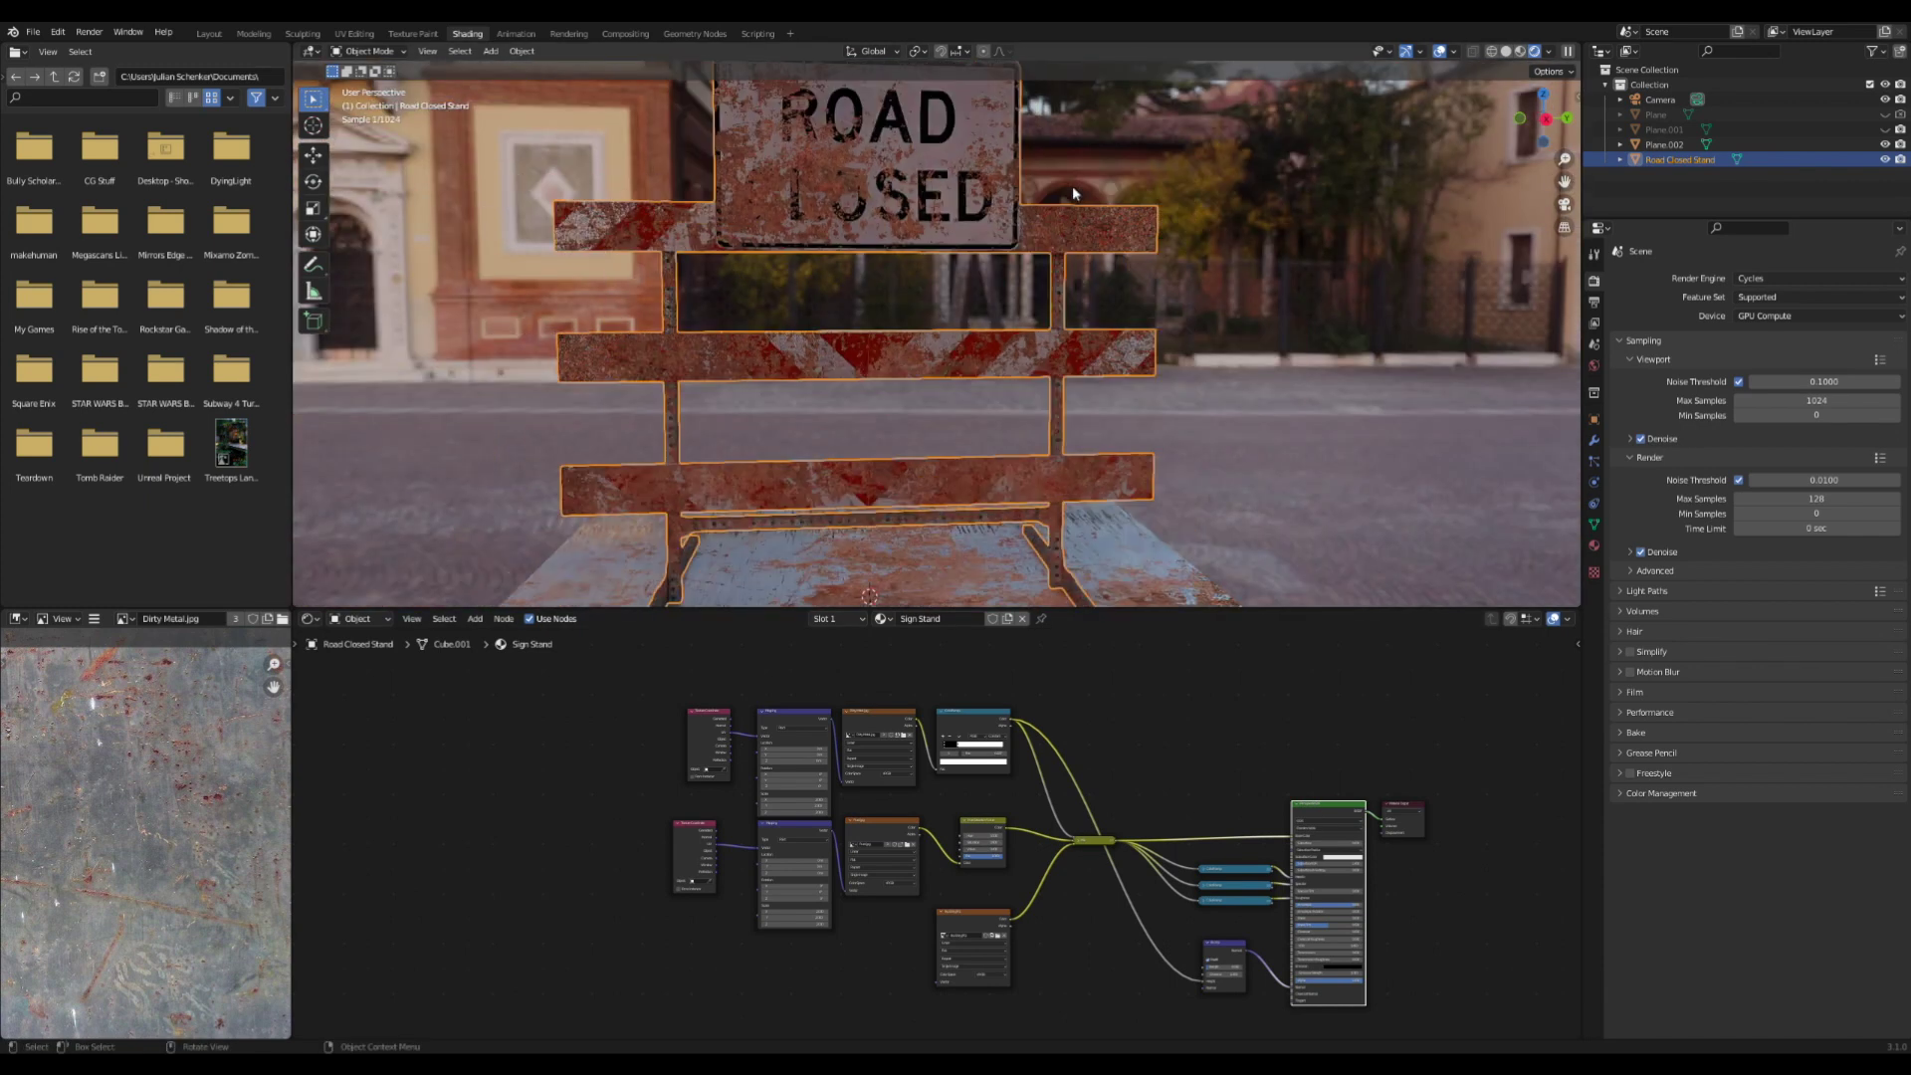
Raise the white stop of the Sign Stand material's mask ColorRamp to cover the stand with more rust
scroll(902, 736, up, 2)
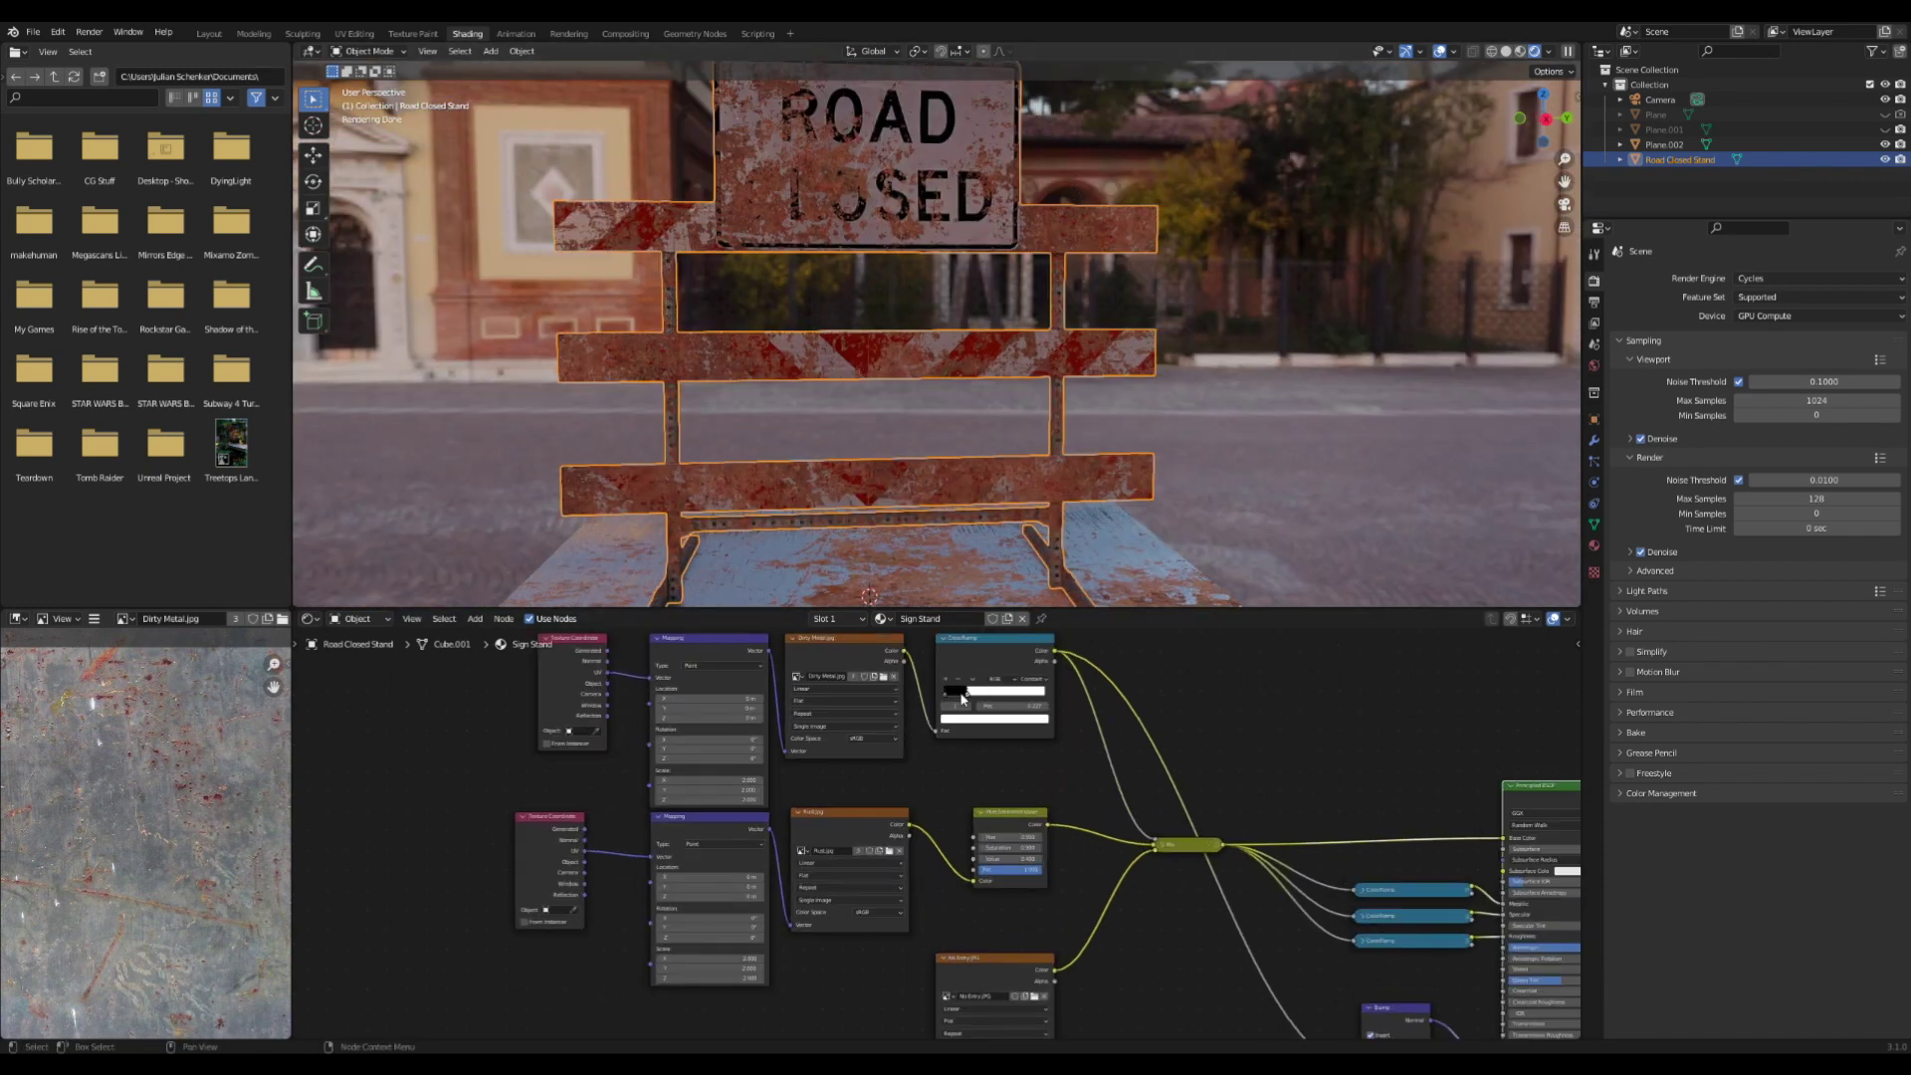
drag(964, 698, 980, 696)
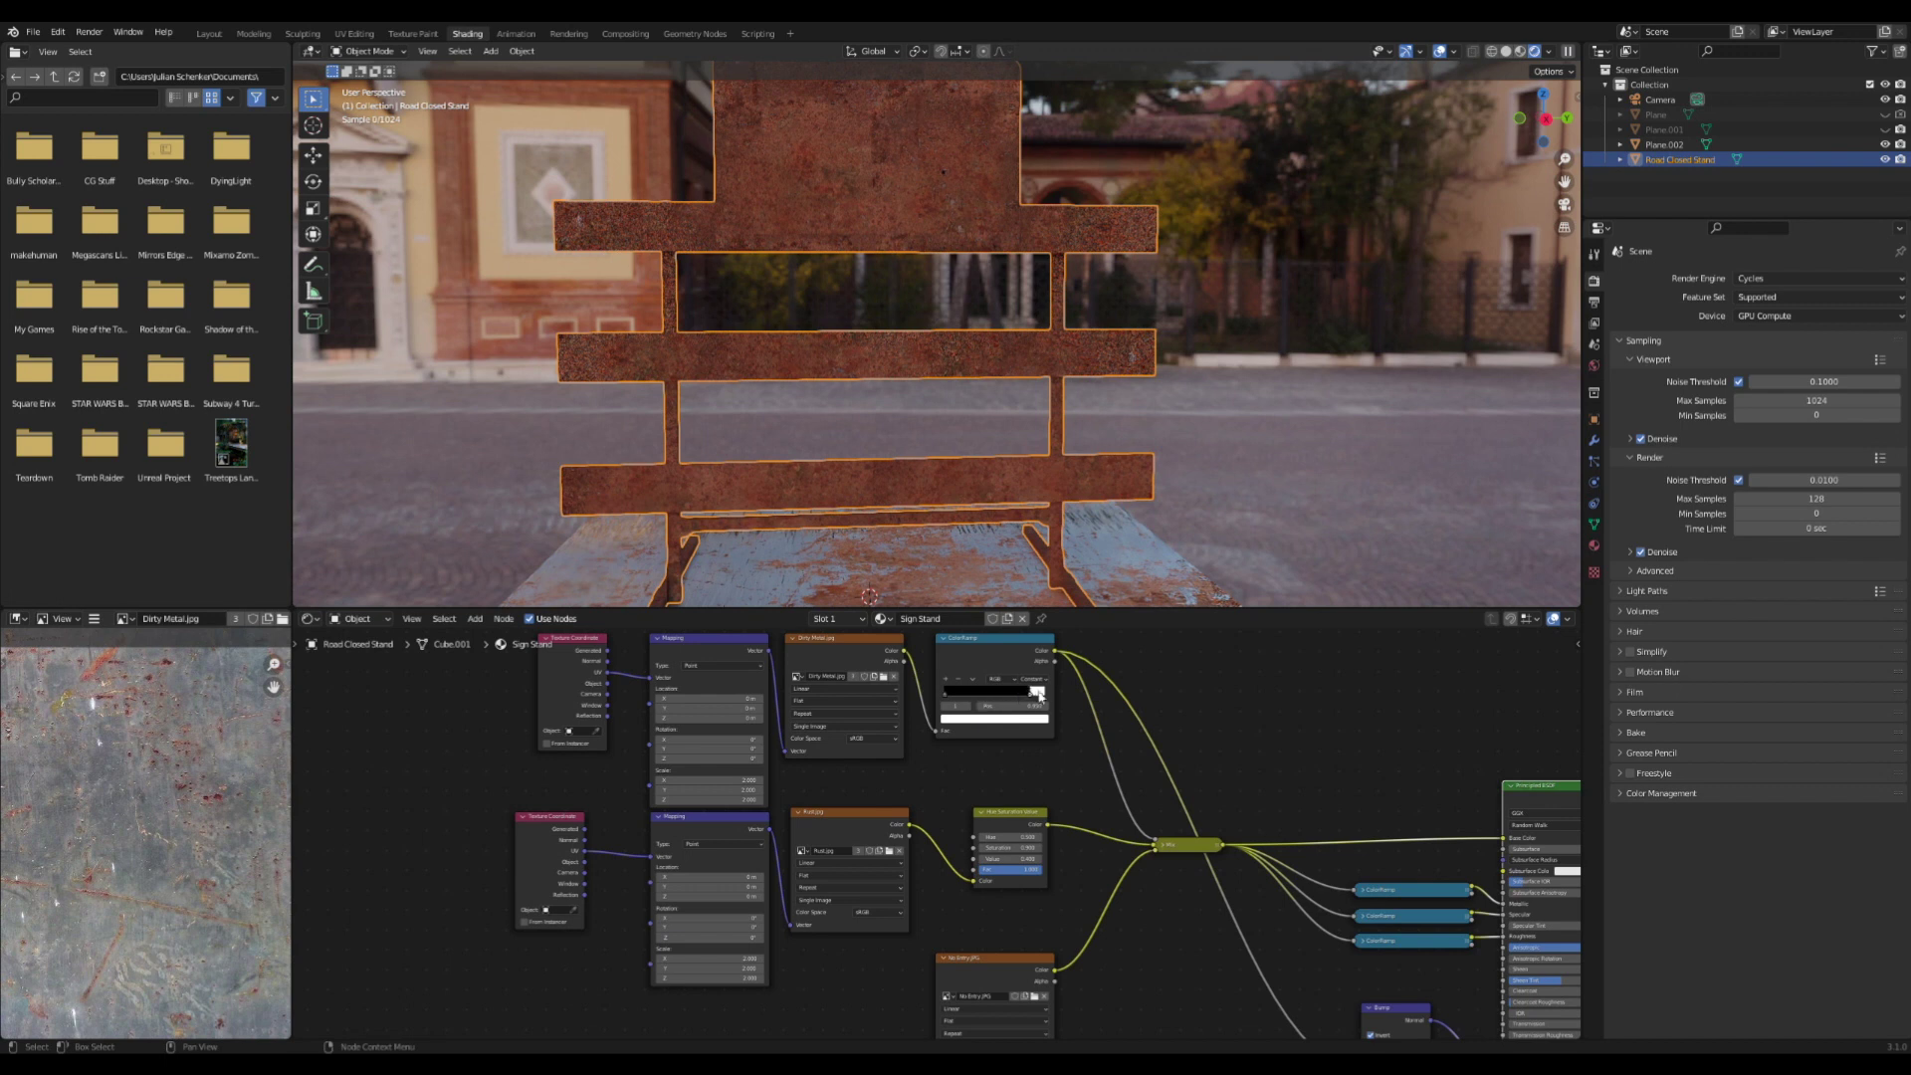